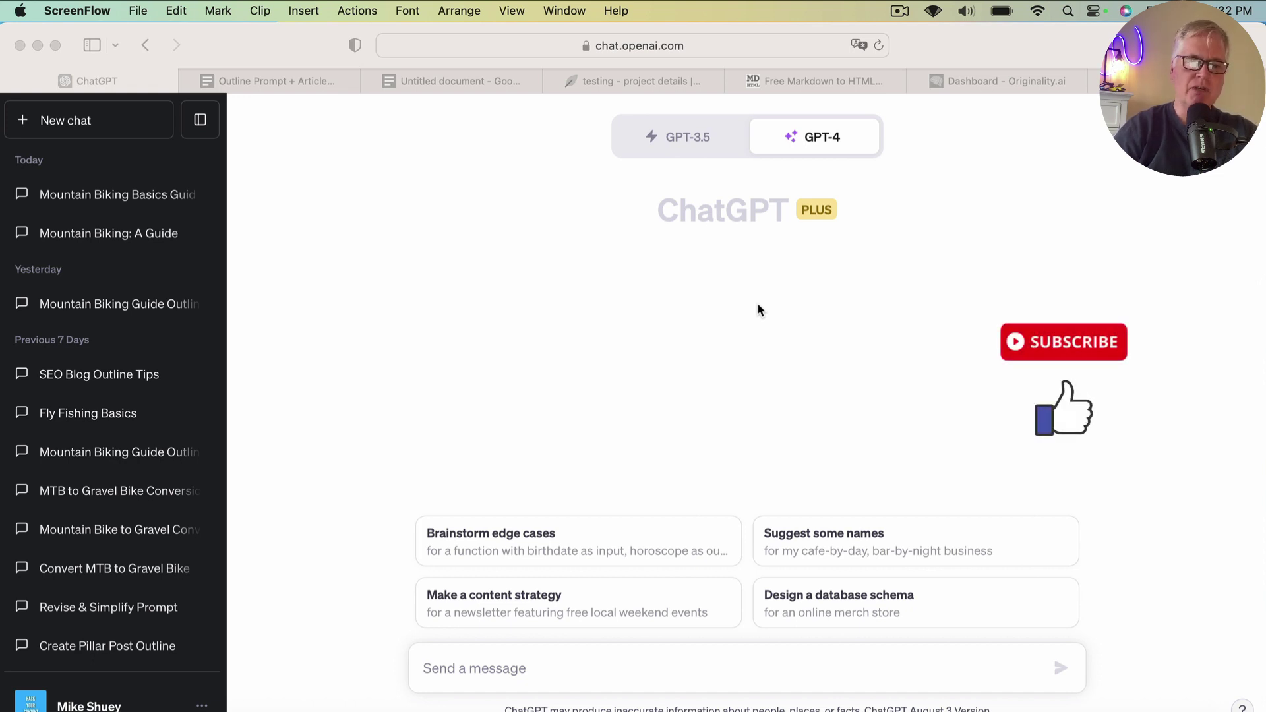
pyautogui.click(307, 83)
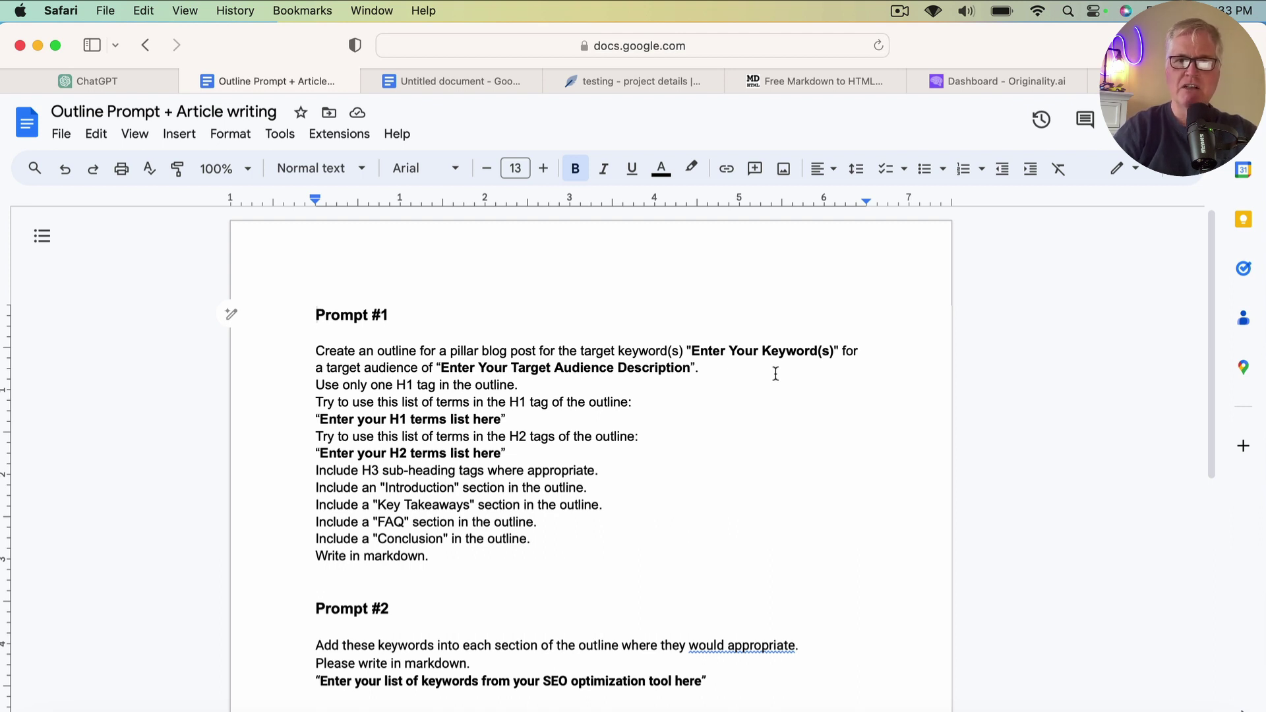
pyautogui.scroll(-2, 775, 374)
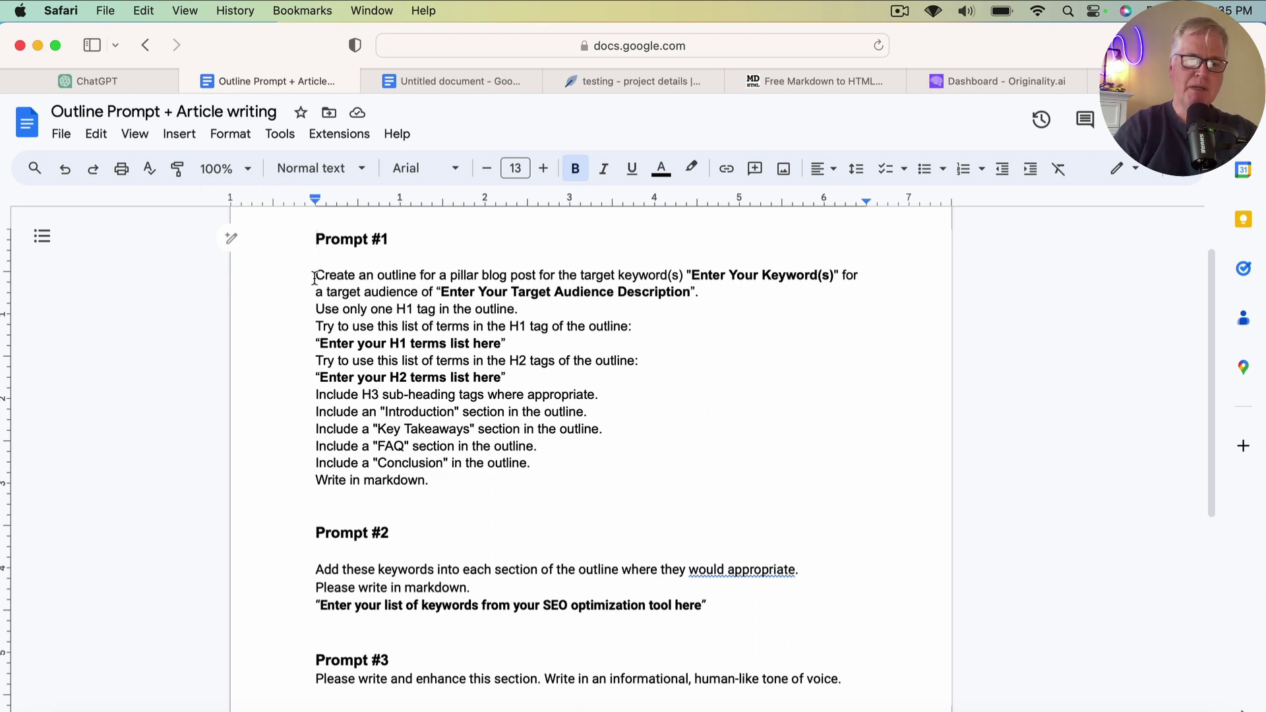
# - Copy the Prompt #1 outline instructions from the Doc into a new, unsent ChatGPT message
pyautogui.moveTo(315, 275); pyautogui.dragTo(429, 486)
pyautogui.press('super+c')
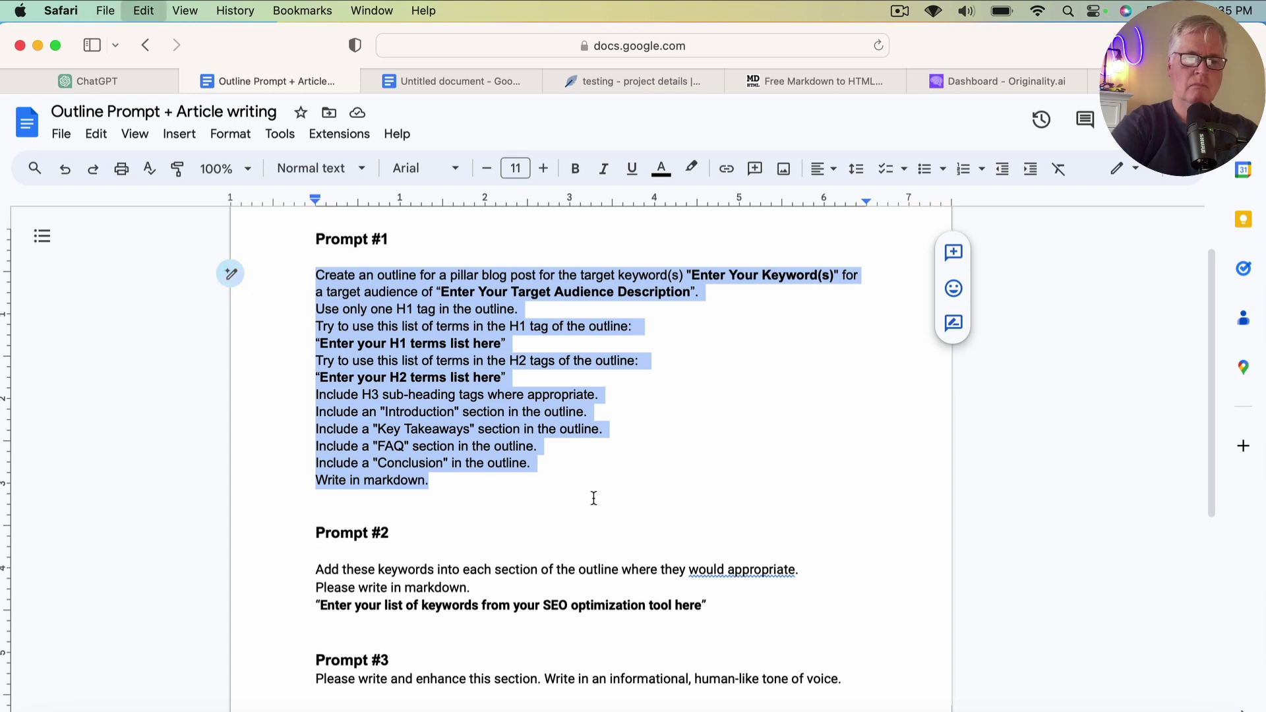
pyautogui.click(156, 82)
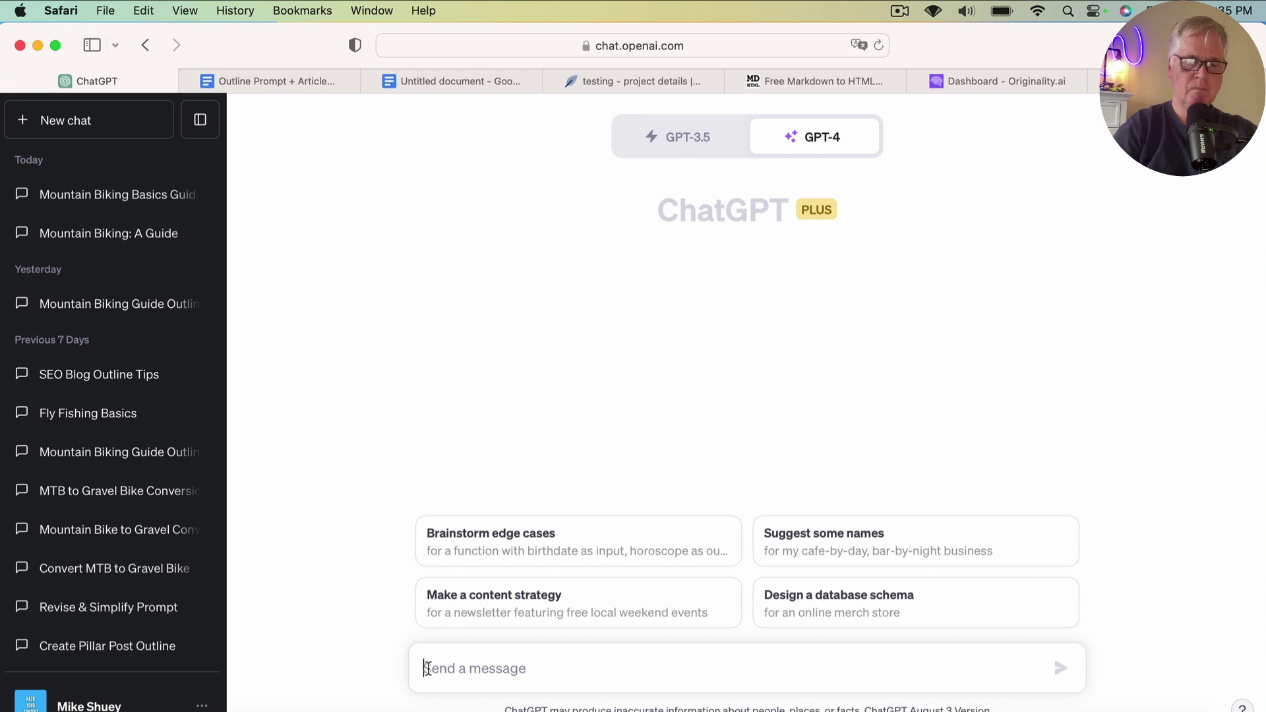
pyautogui.press('super+v')
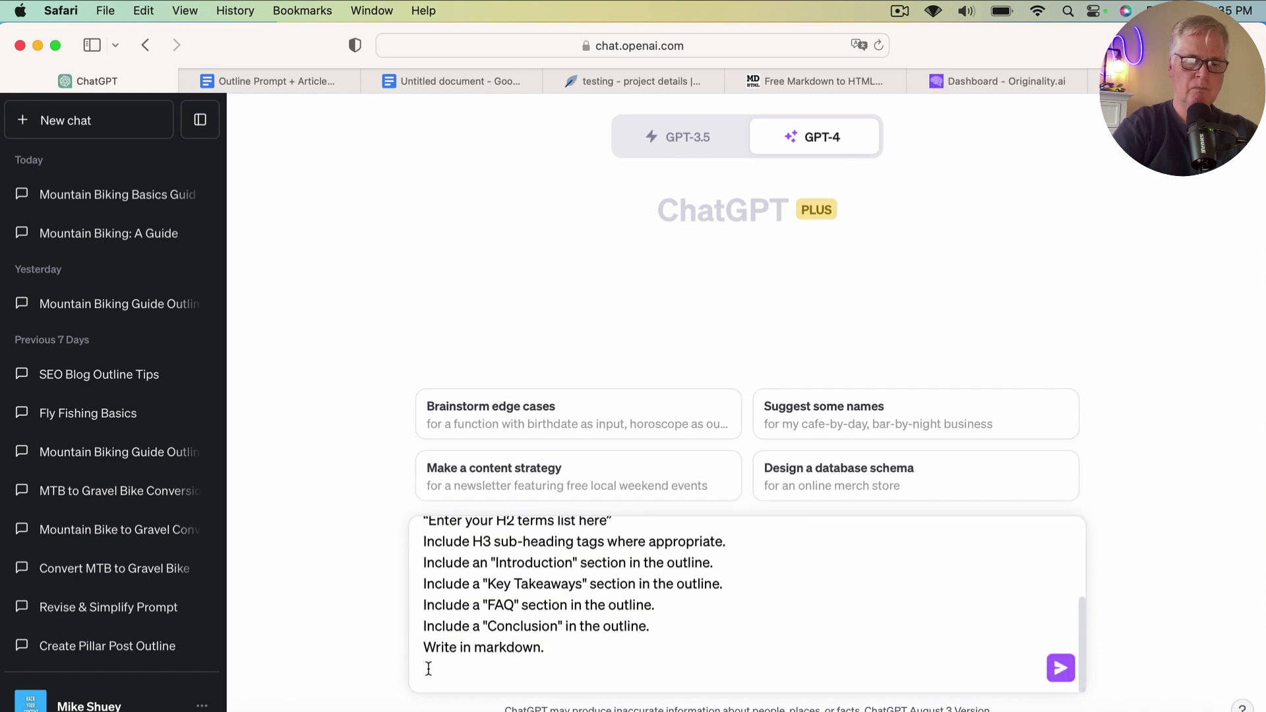
pyautogui.press('BackSpace')
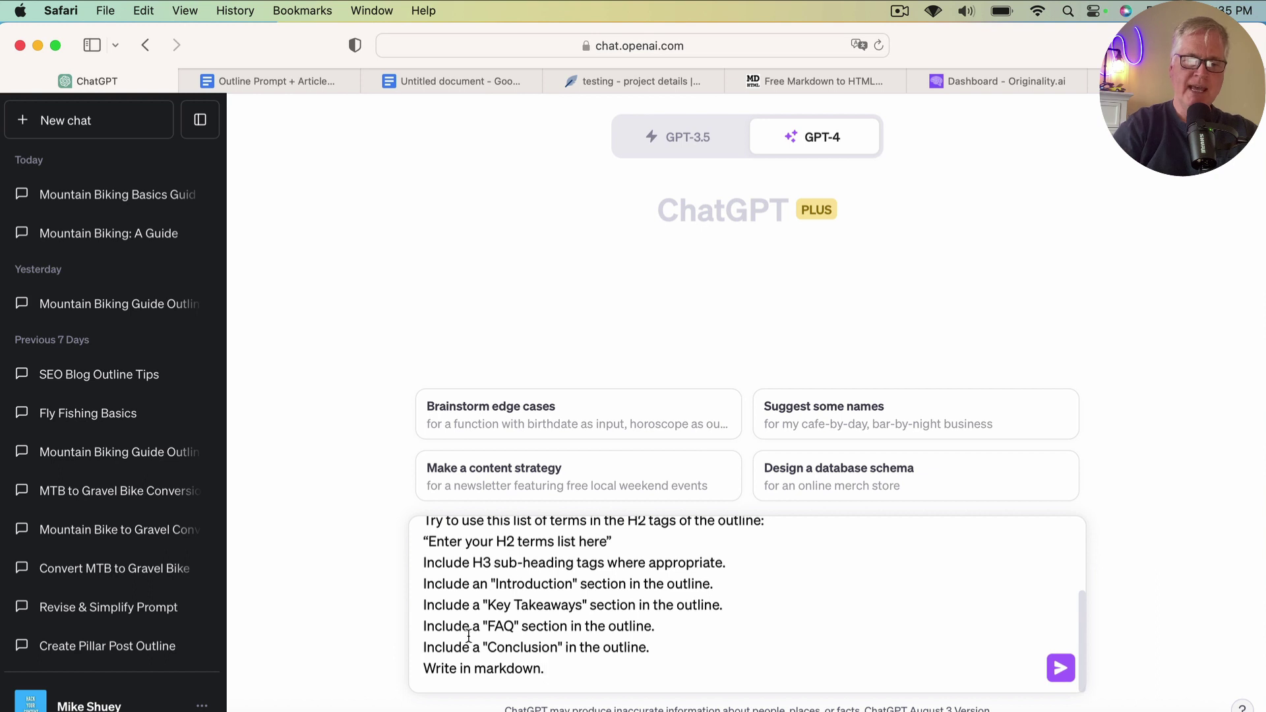
pyautogui.scroll(5, 467, 635)
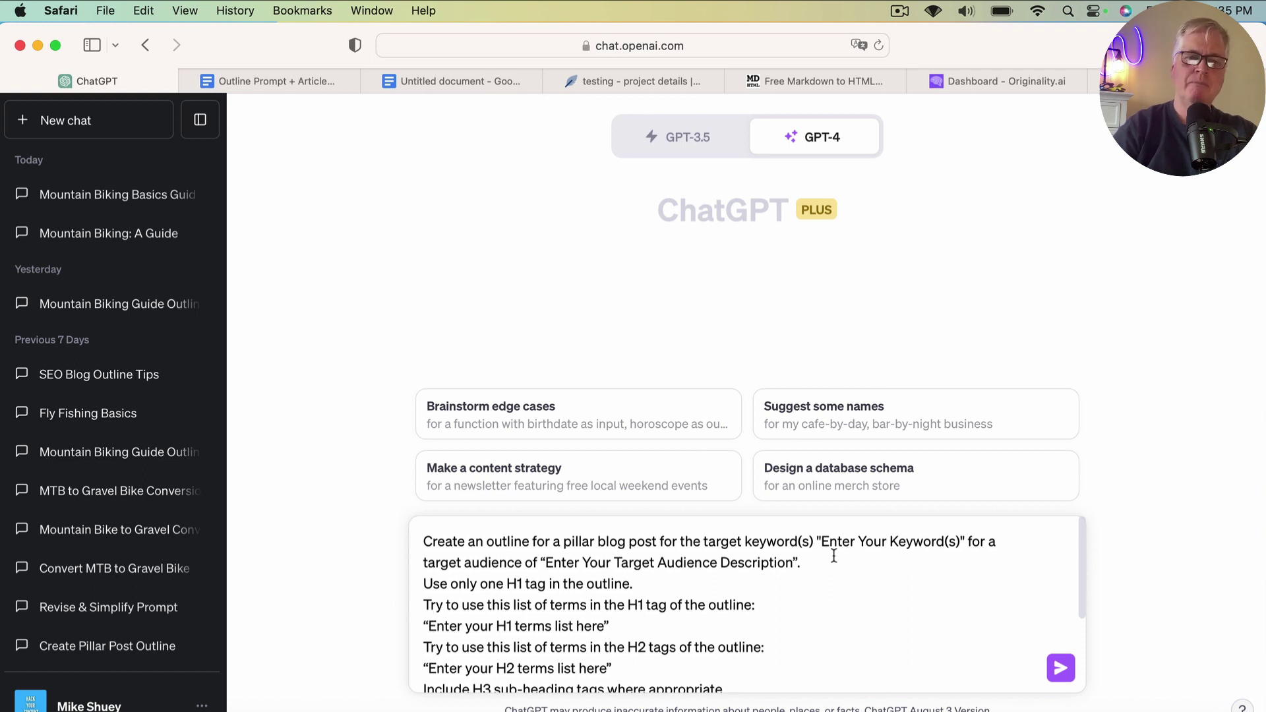
# - Switch to the NeuronWriter 'testing' project's Content writer list, trying then cancelling a query filter
pyautogui.click(587, 85)
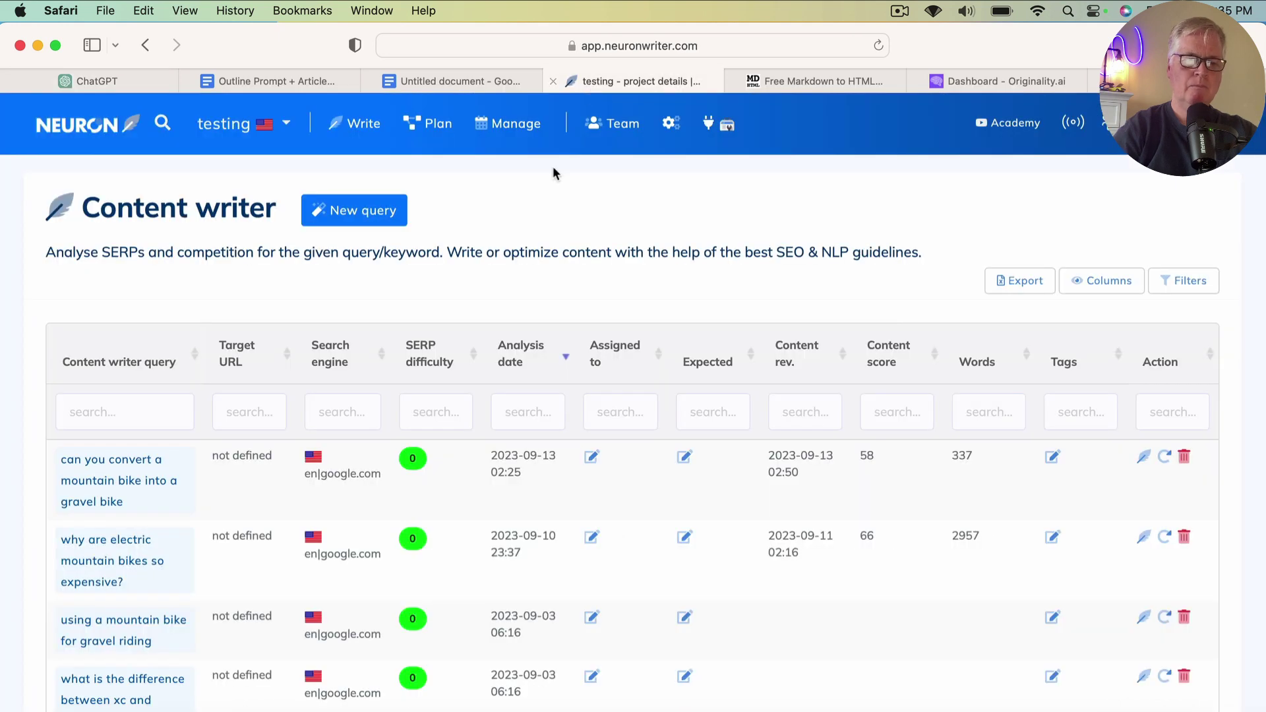
pyautogui.click(90, 418)
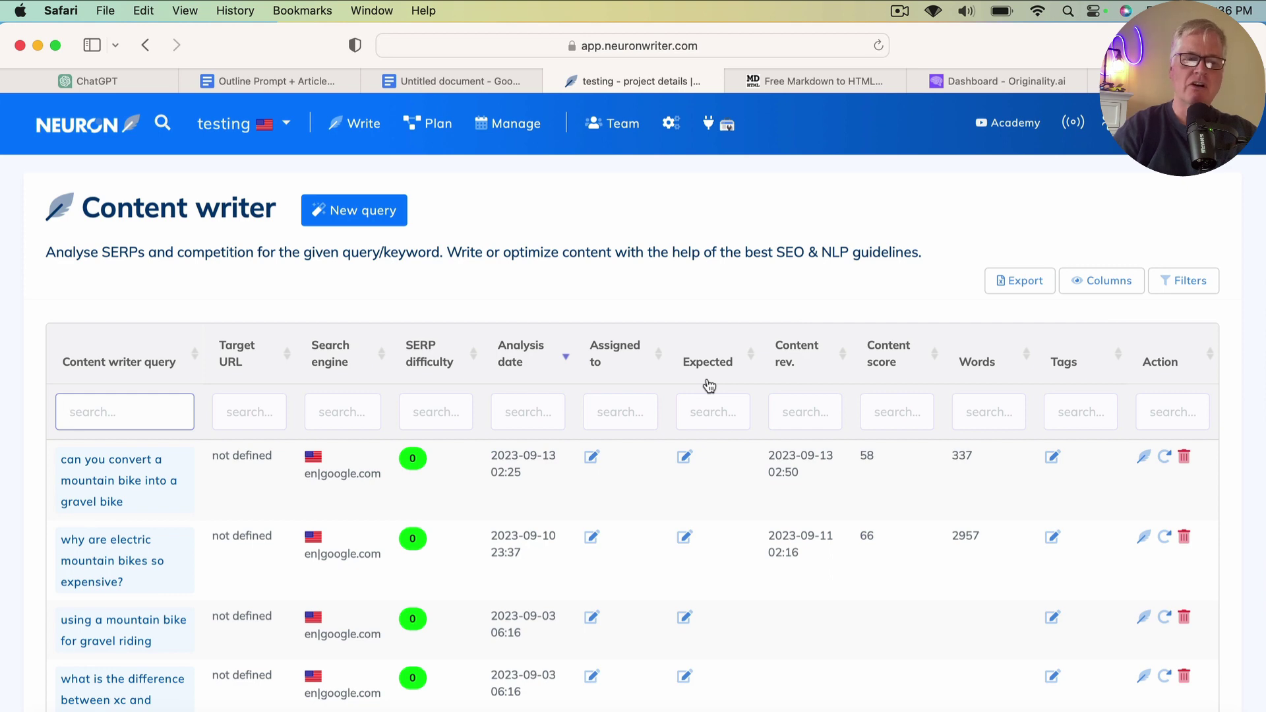
pyautogui.click(576, 259)
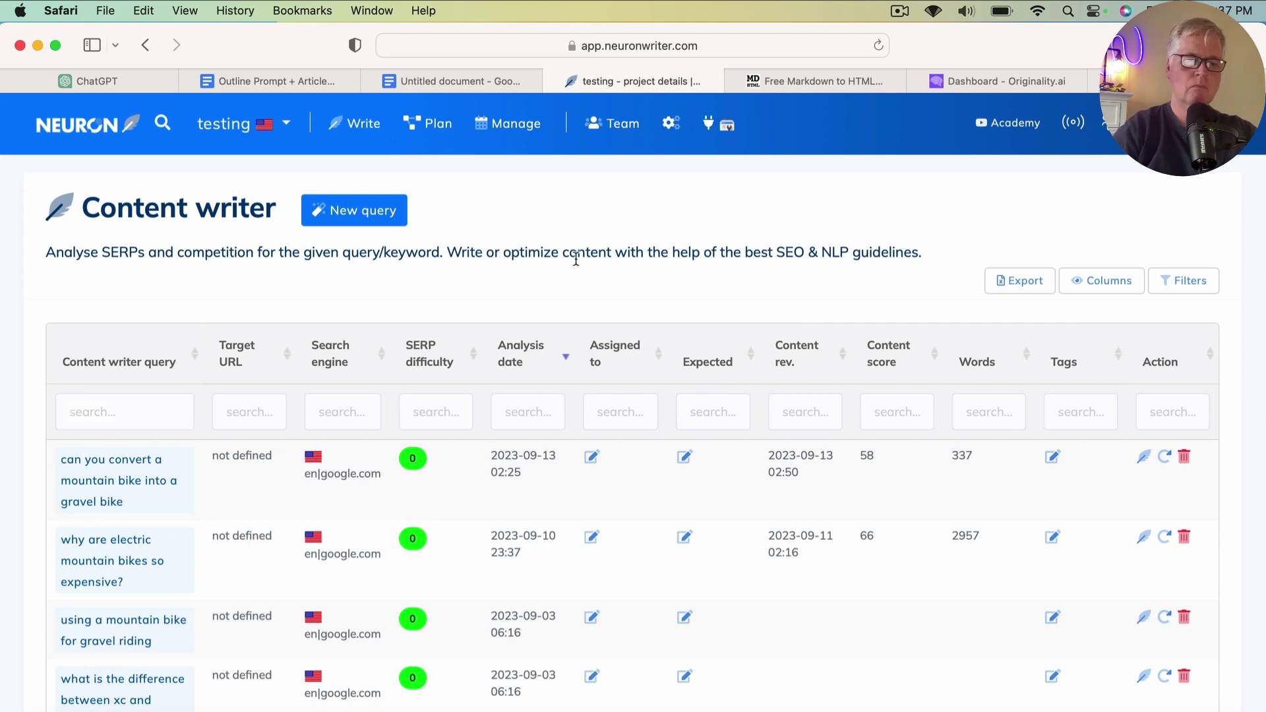
# - Run a new Content writer analysis for 'What is mountain biking' in United States / English
pyautogui.click(368, 216)
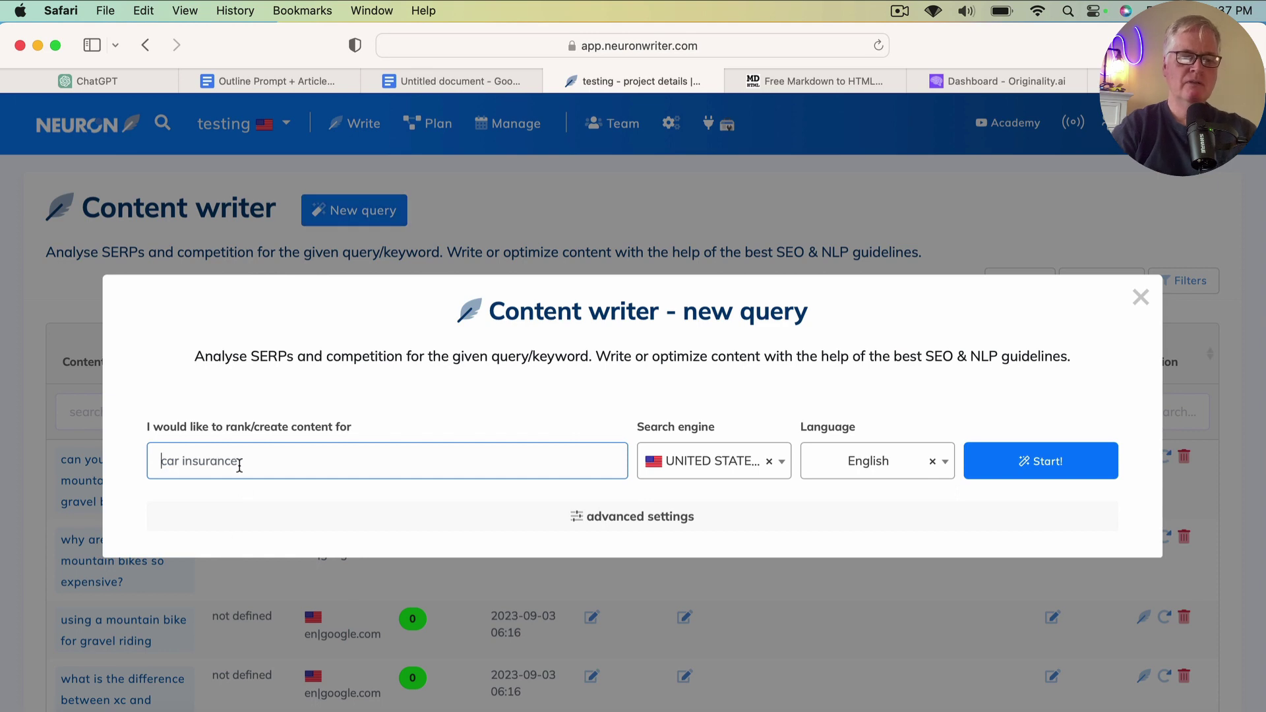
pyautogui.write('What')
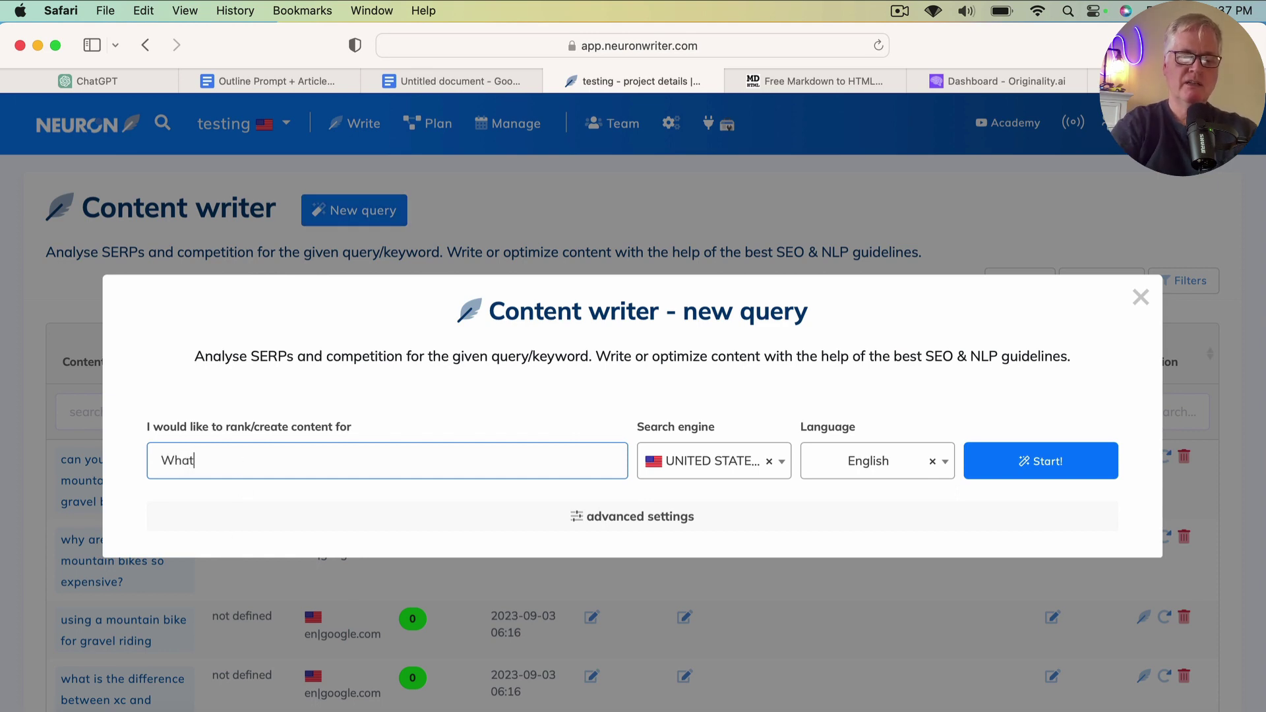
pyautogui.write(' is mount')
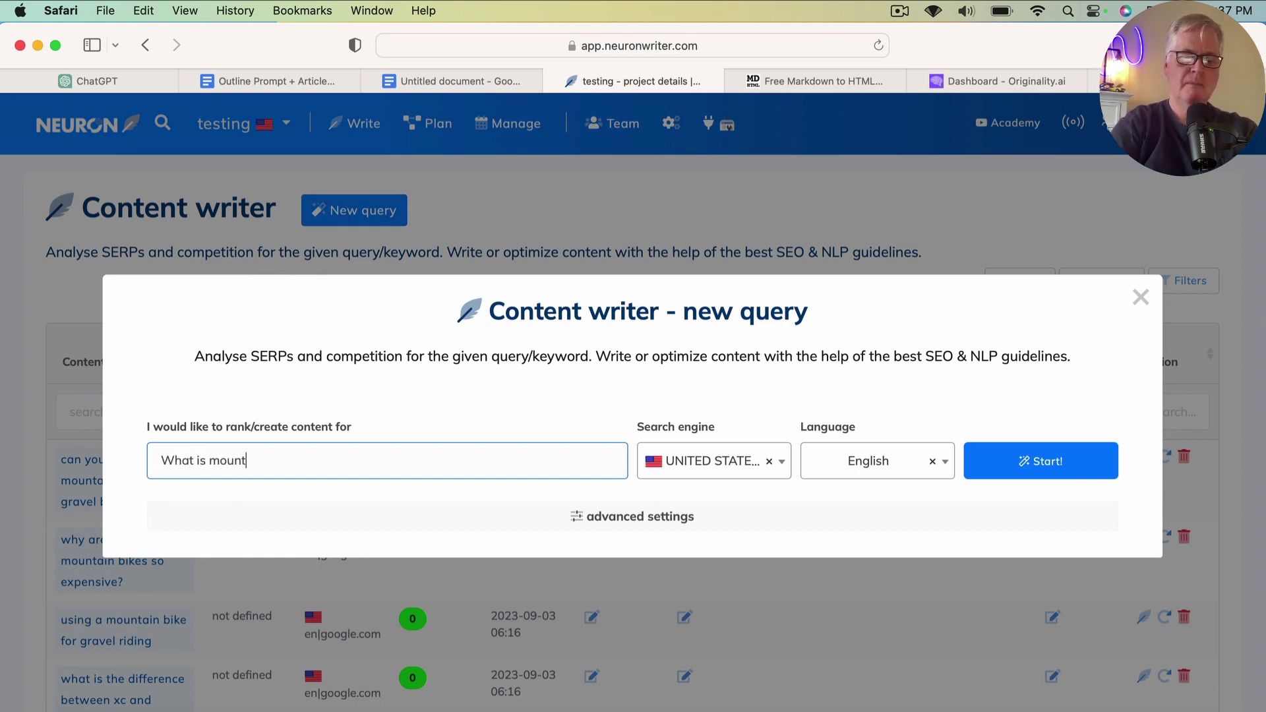
pyautogui.write('ain biking')
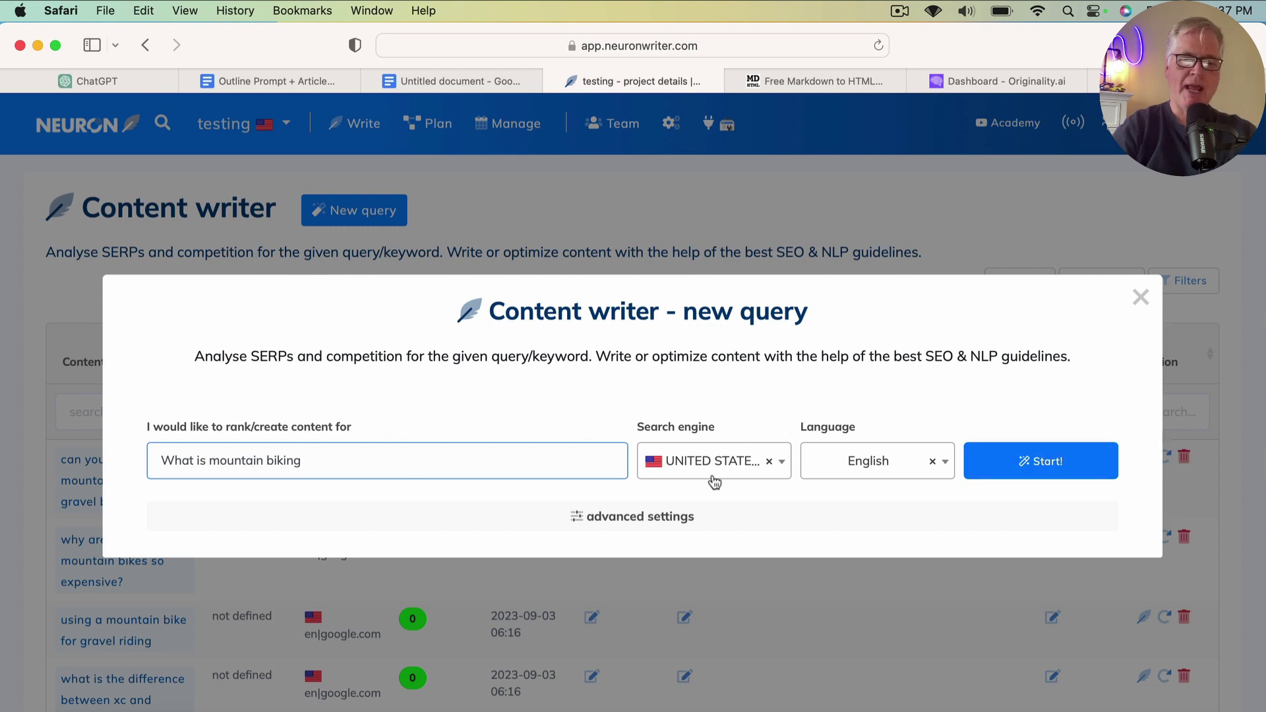
pyautogui.click(1052, 465)
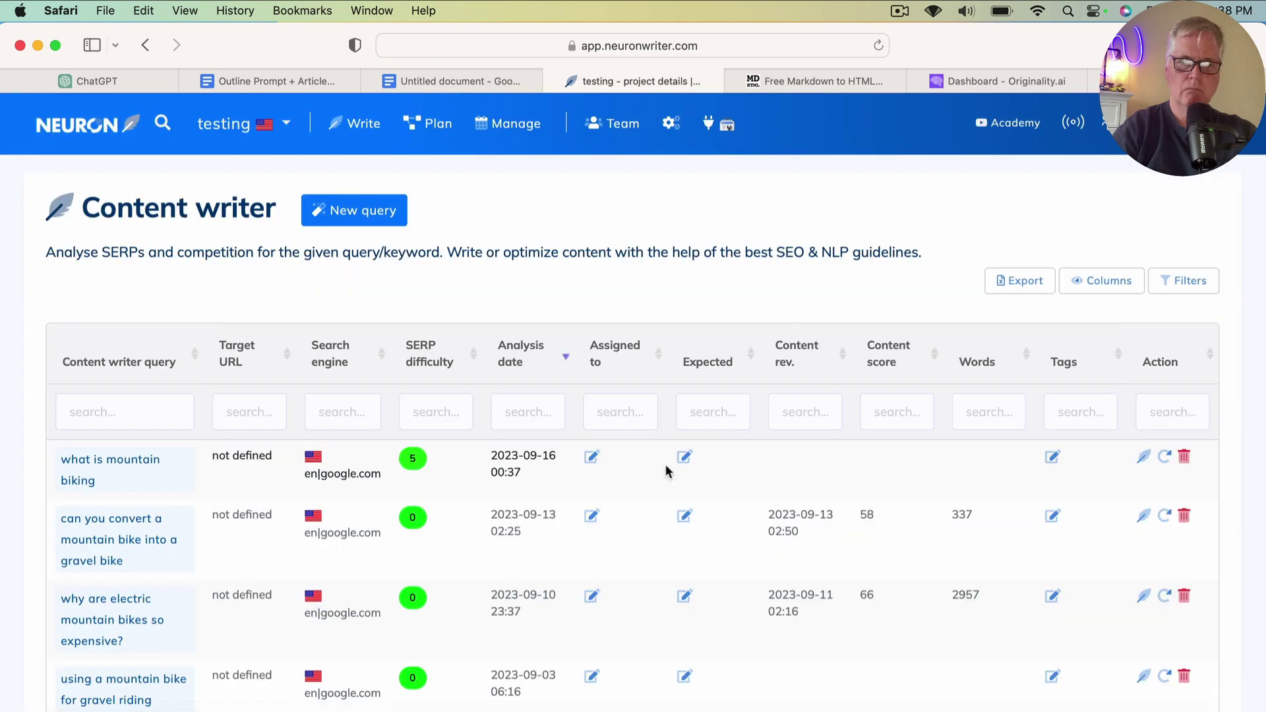
pyautogui.click(134, 472)
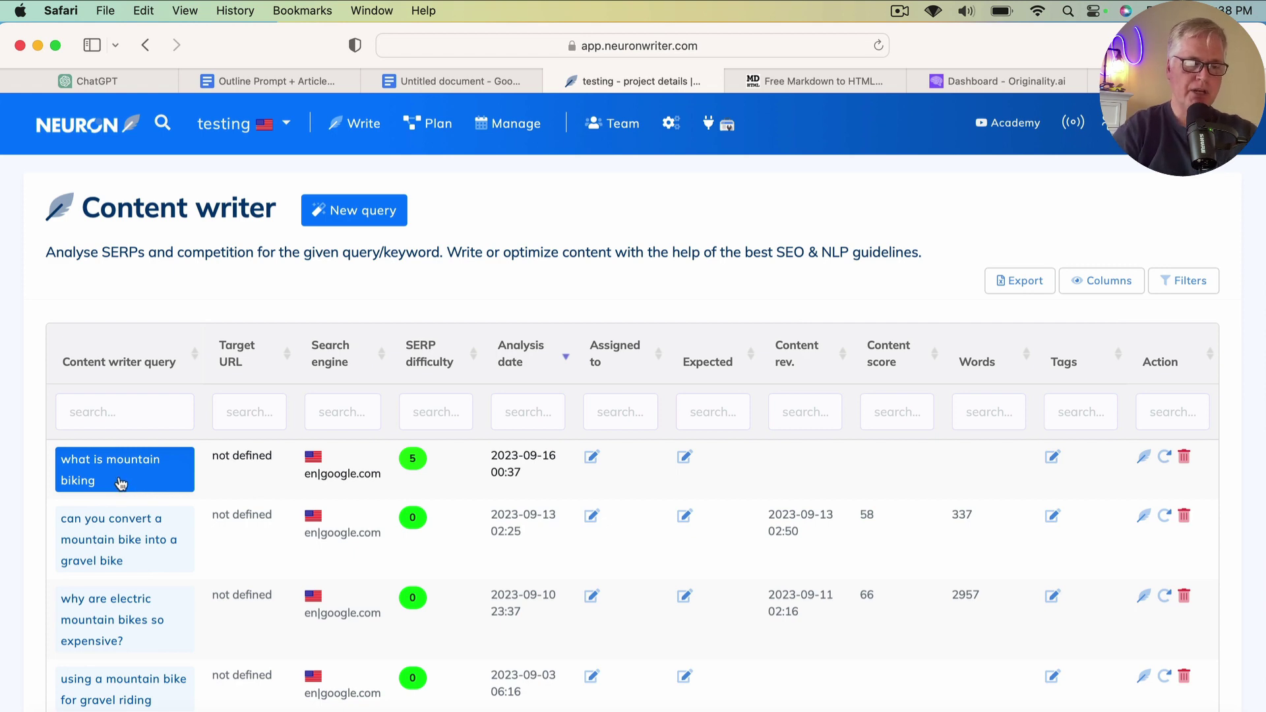
# - Open the 'what is mountain biking' query and confirm the top 11 pages as competitors
pyautogui.click(78, 463)
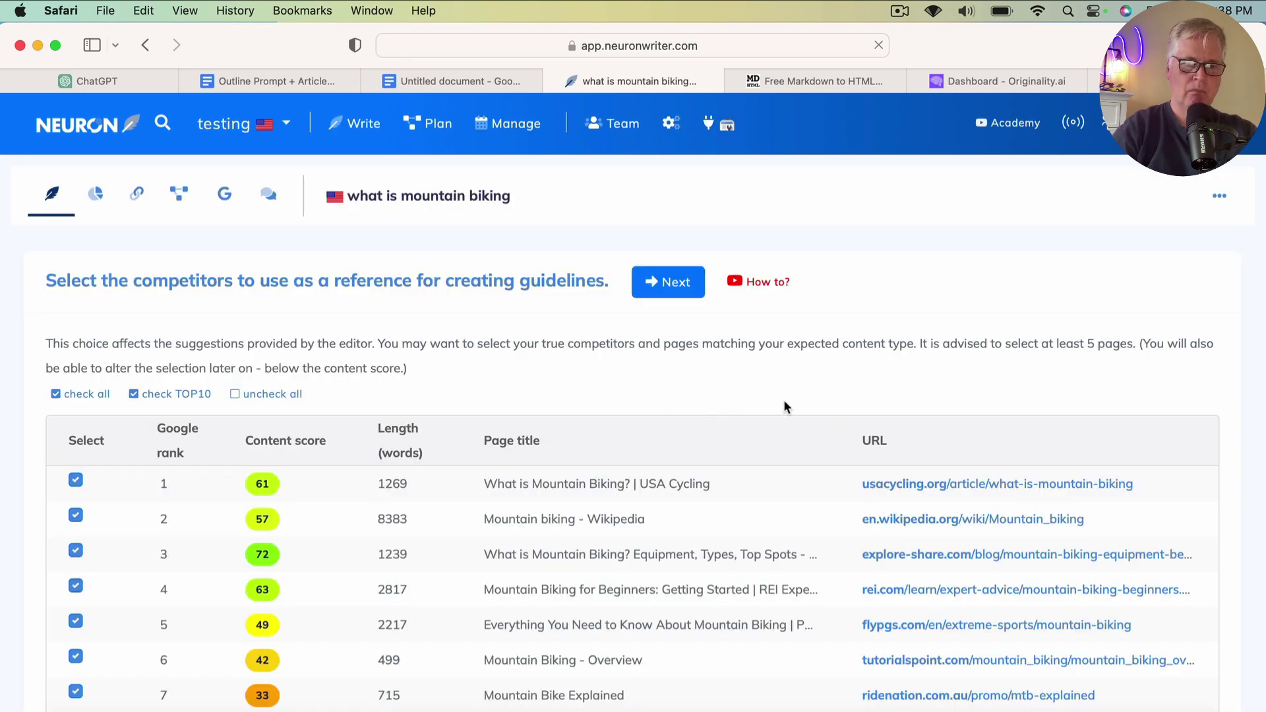
pyautogui.scroll(-3, 785, 401)
pyautogui.scroll(-1, 783, 399)
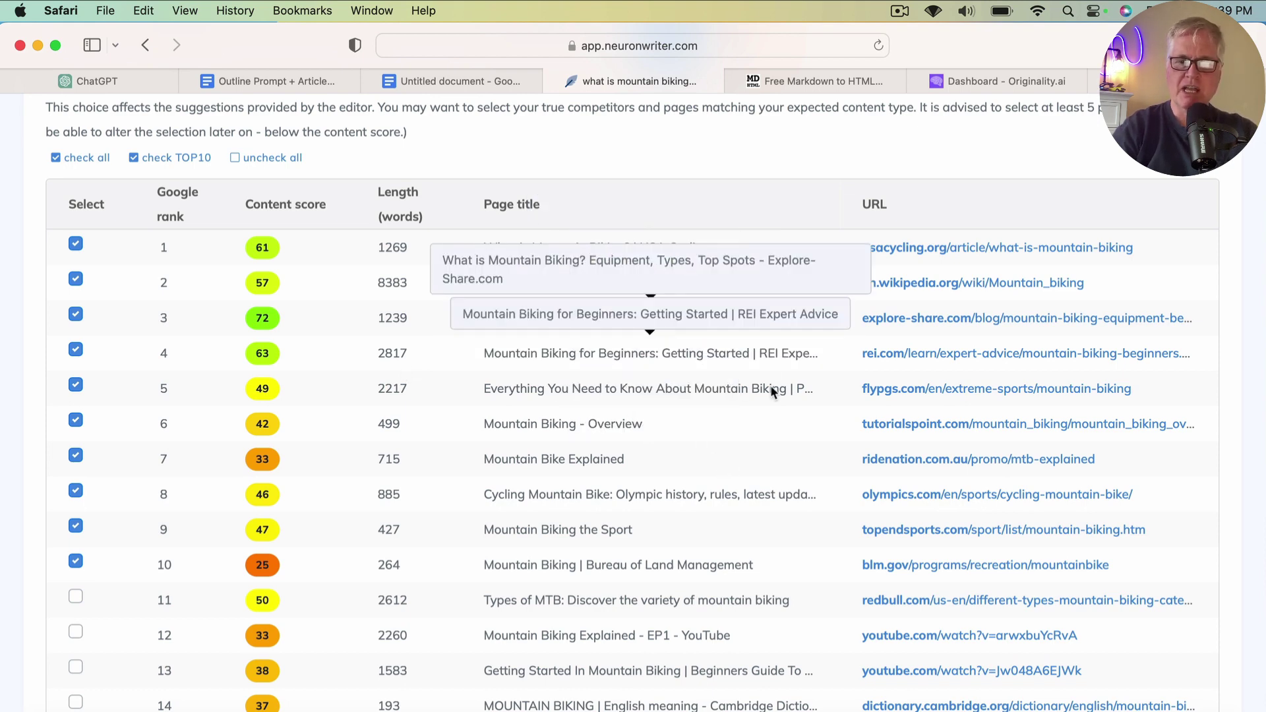
pyautogui.scroll(-2, 768, 403)
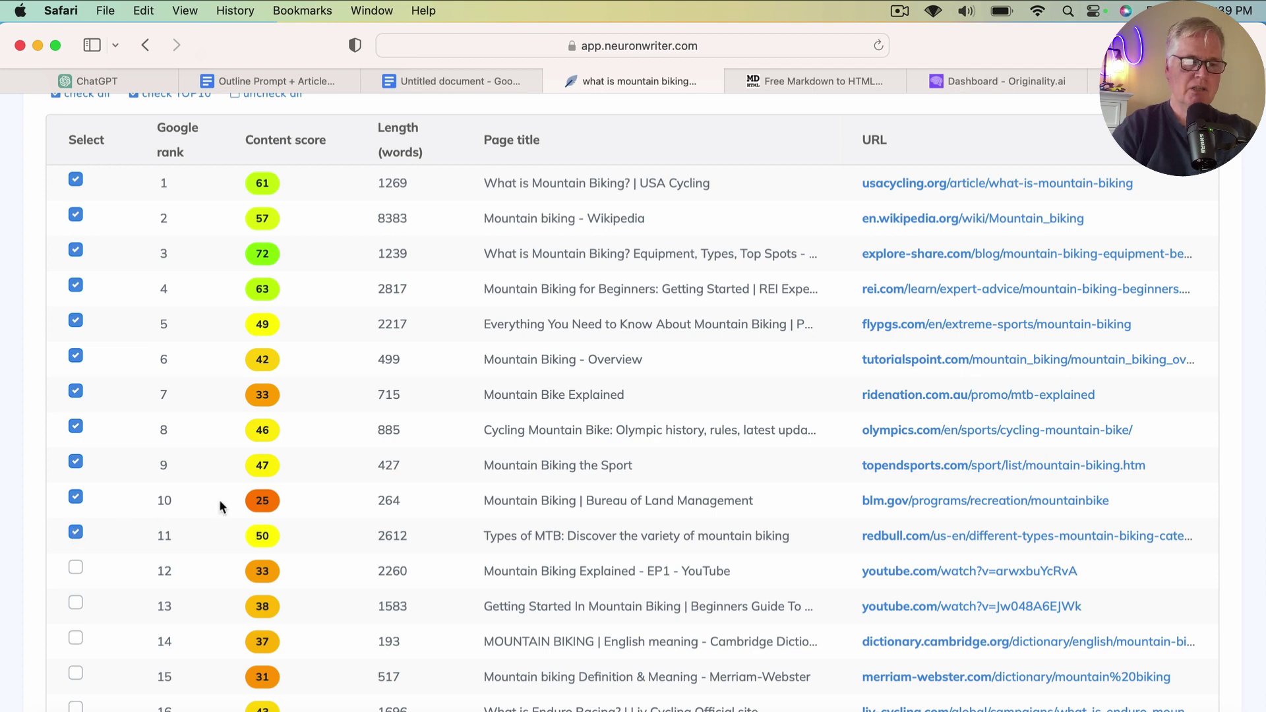
pyautogui.scroll(-1, 690, 389)
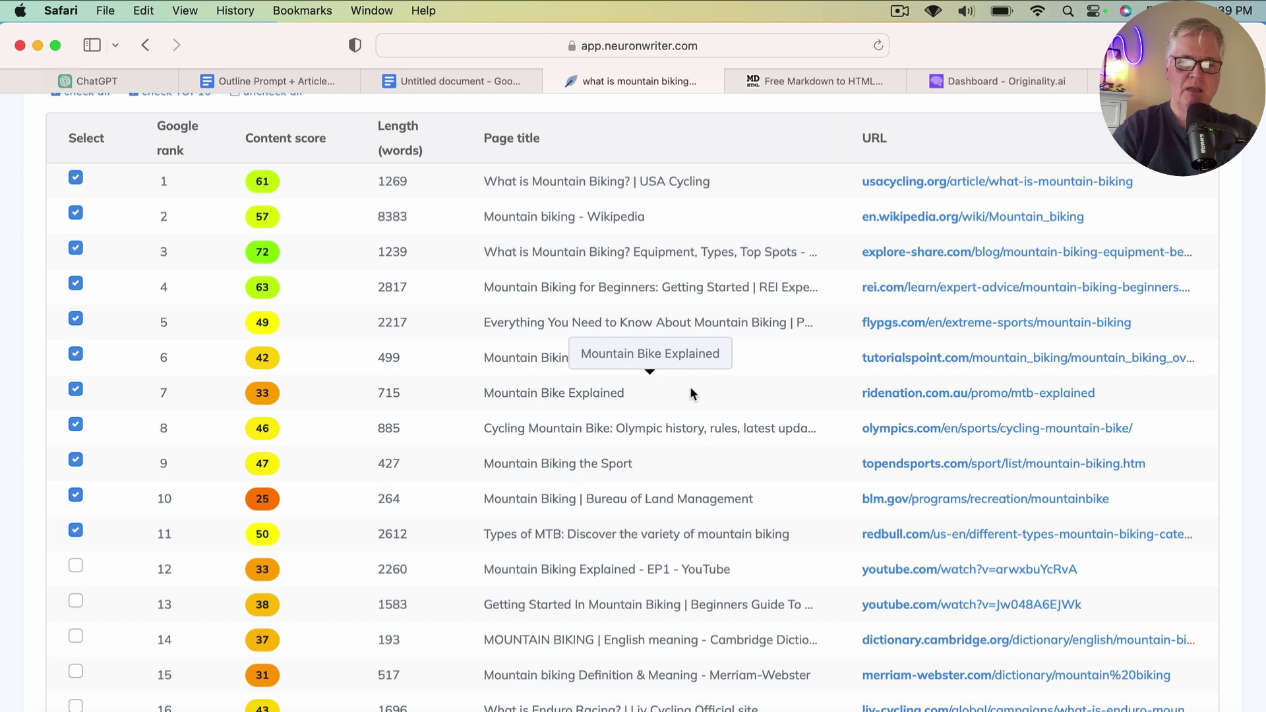
pyautogui.scroll(-1, 690, 393)
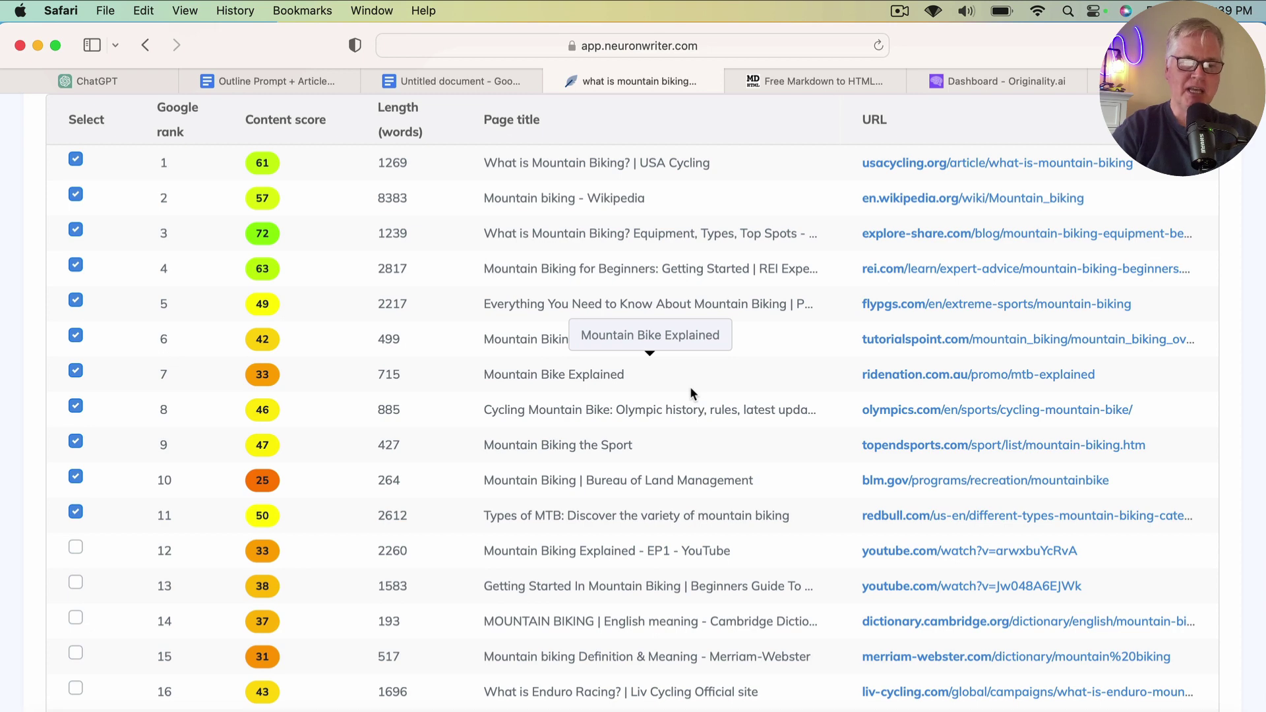
pyautogui.scroll(-3, 691, 393)
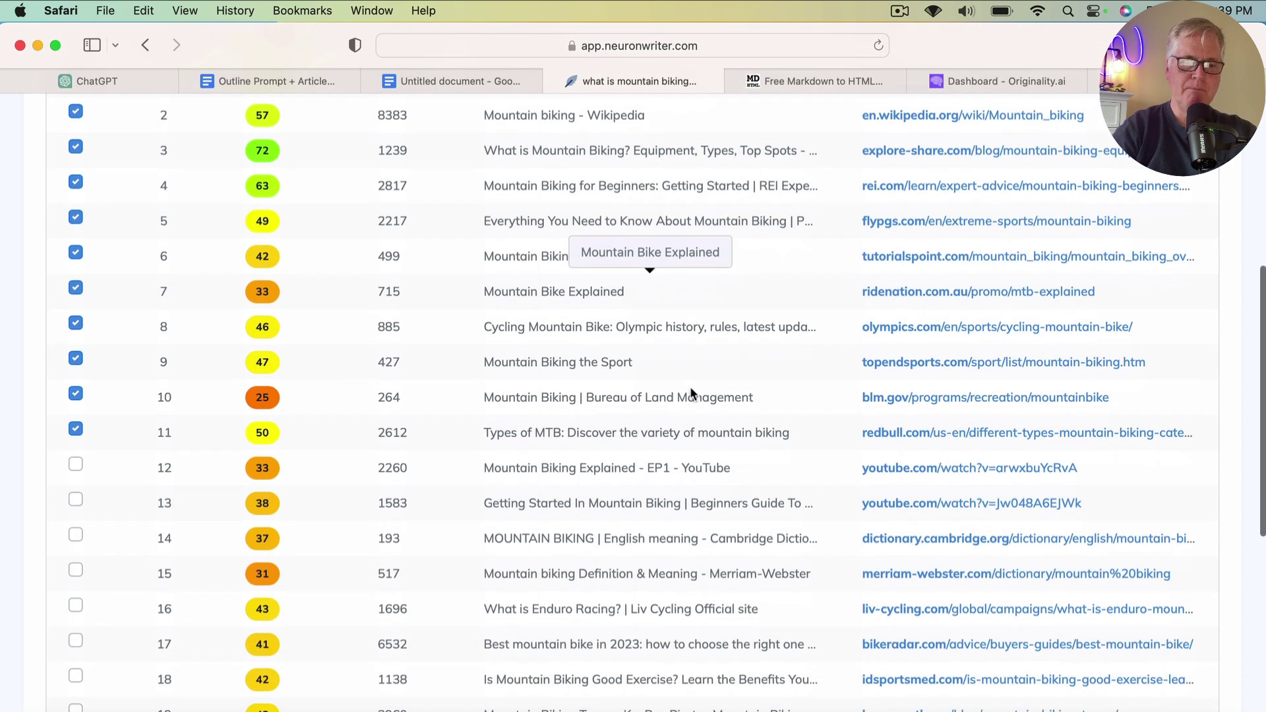
pyautogui.scroll(-12, 691, 393)
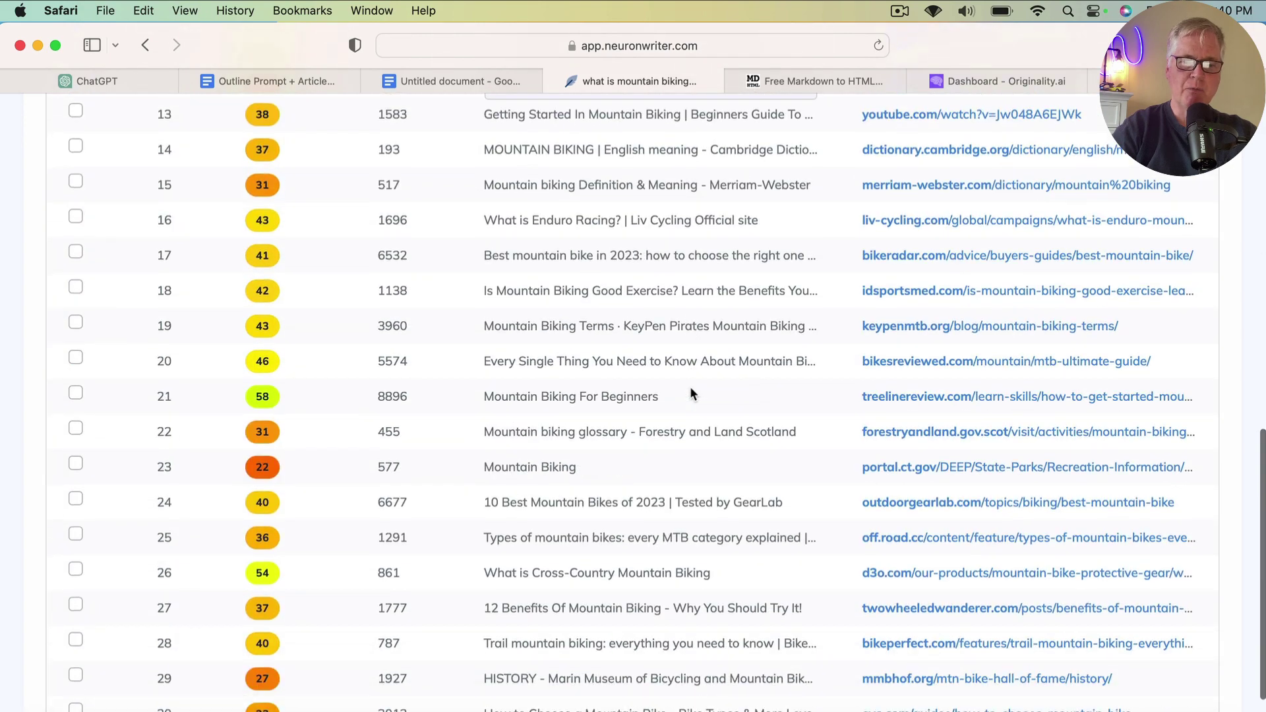
pyautogui.scroll(-3, 690, 393)
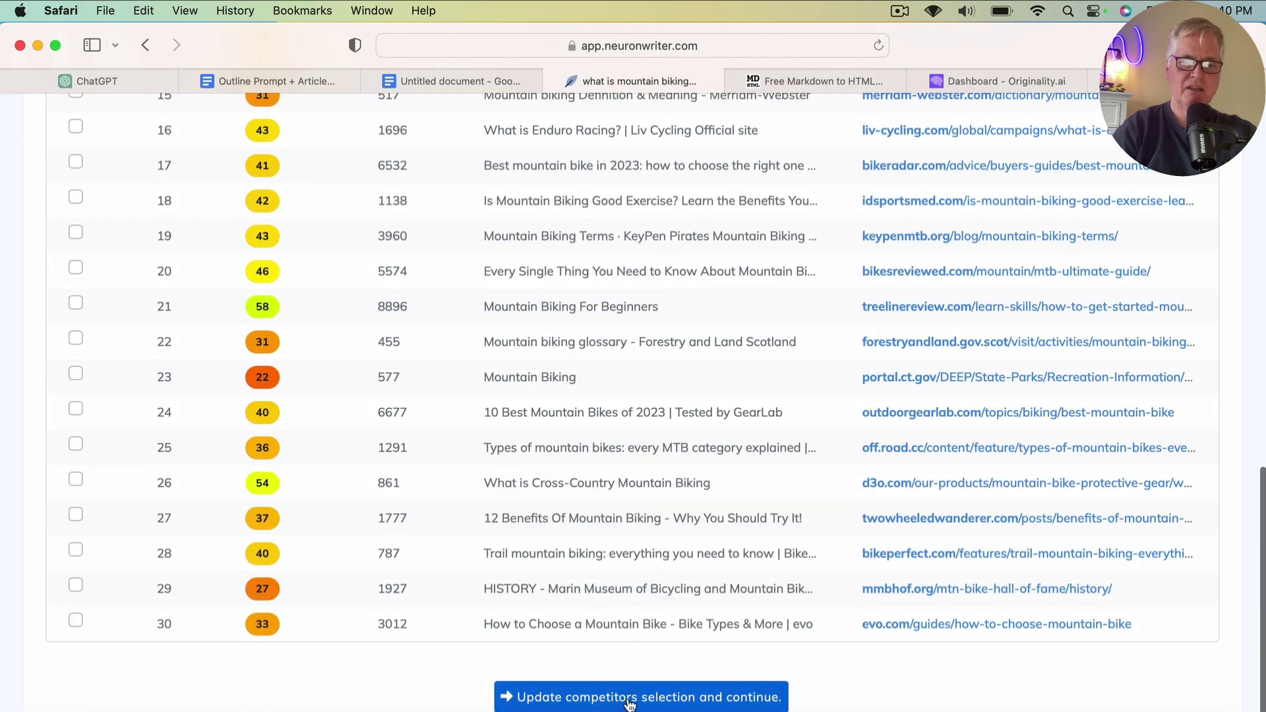
pyautogui.click(628, 699)
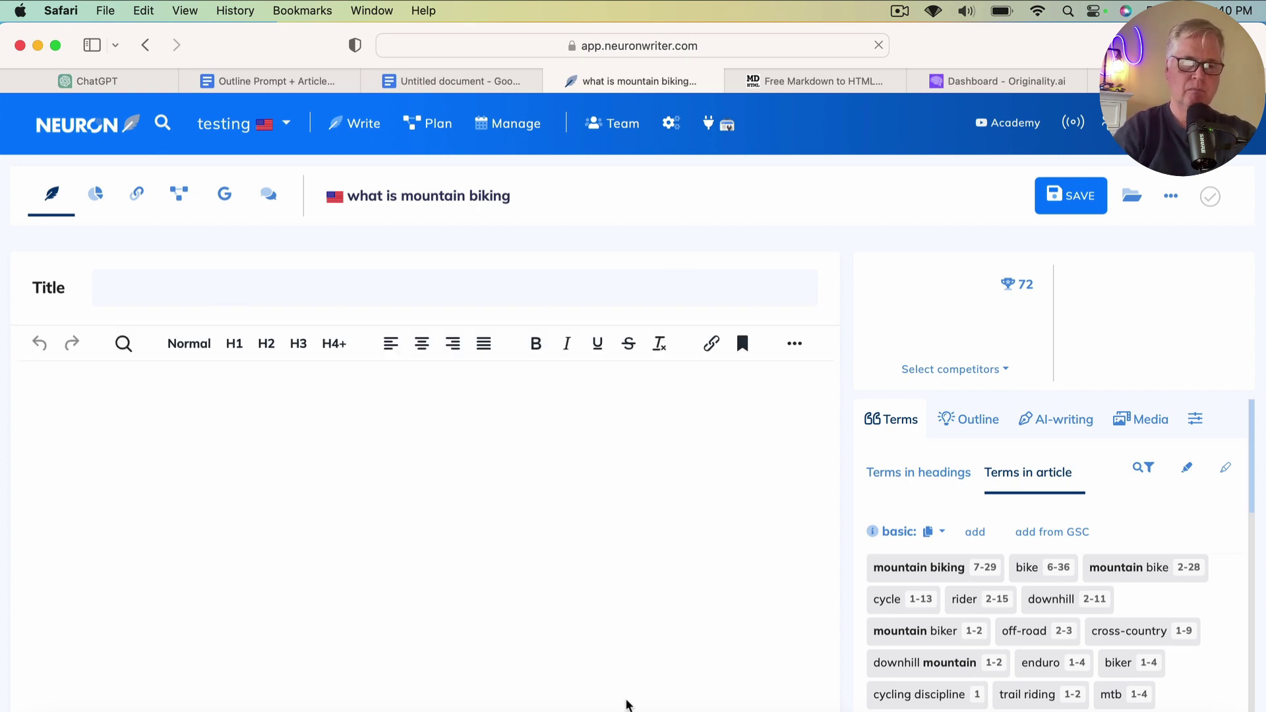
pyautogui.scroll(-3, 791, 466)
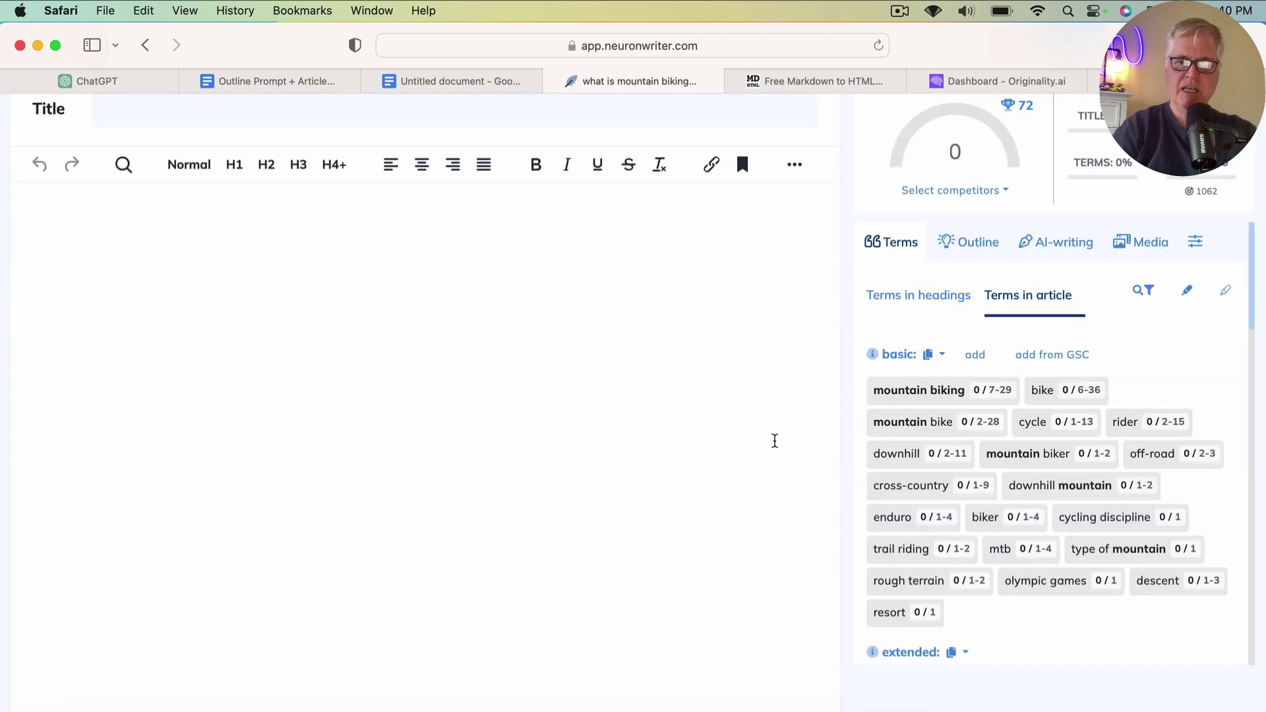
pyautogui.scroll(2, 1044, 461)
pyautogui.scroll(-4, 1045, 462)
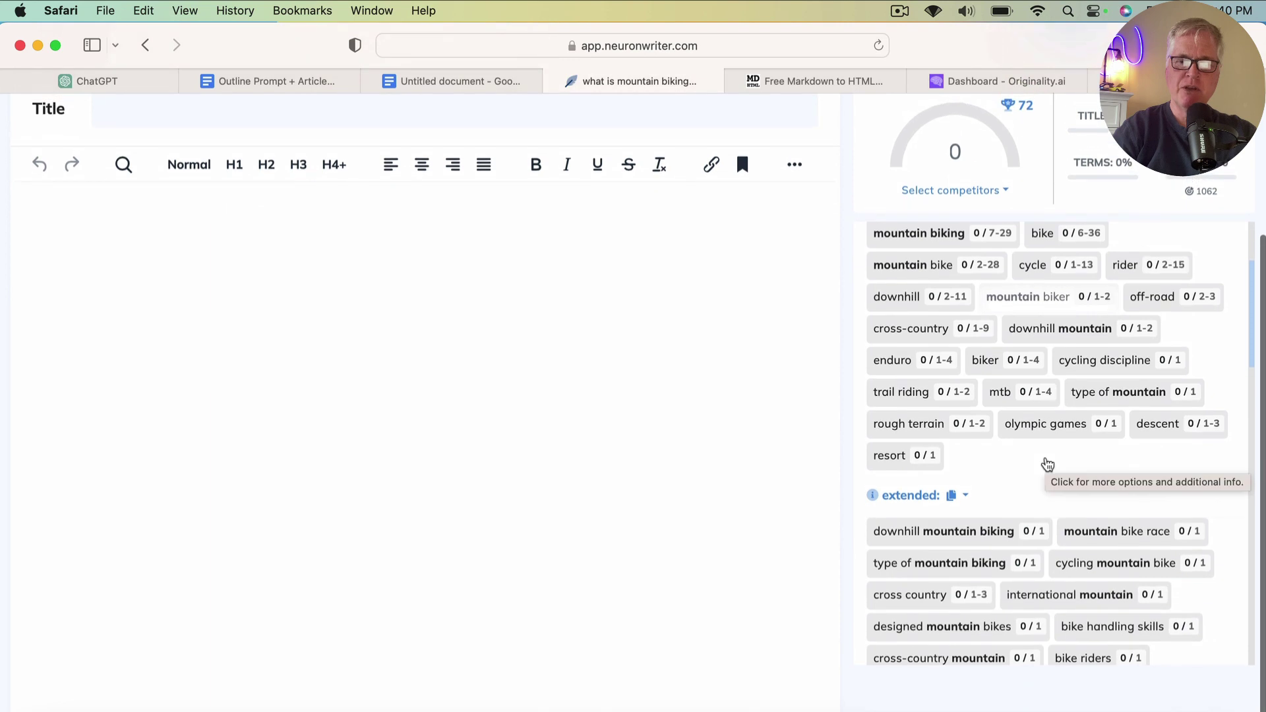
pyautogui.scroll(-10, 1047, 463)
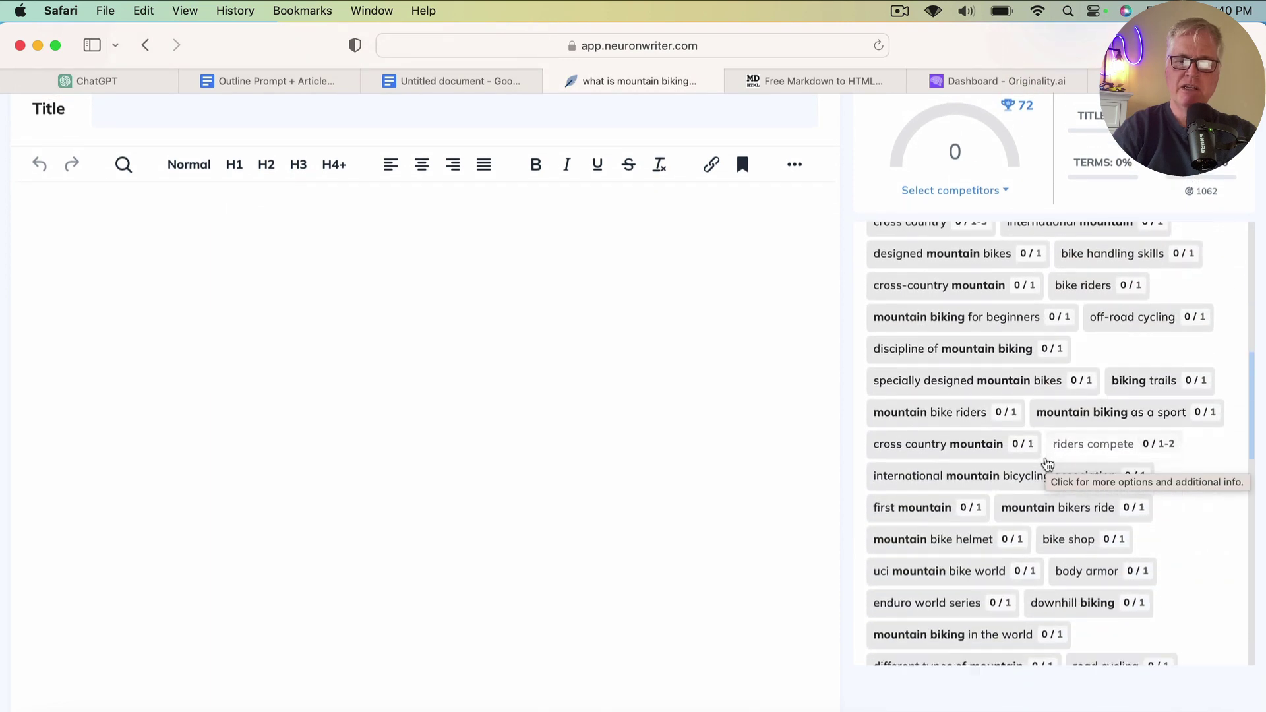
pyautogui.scroll(-12, 1047, 463)
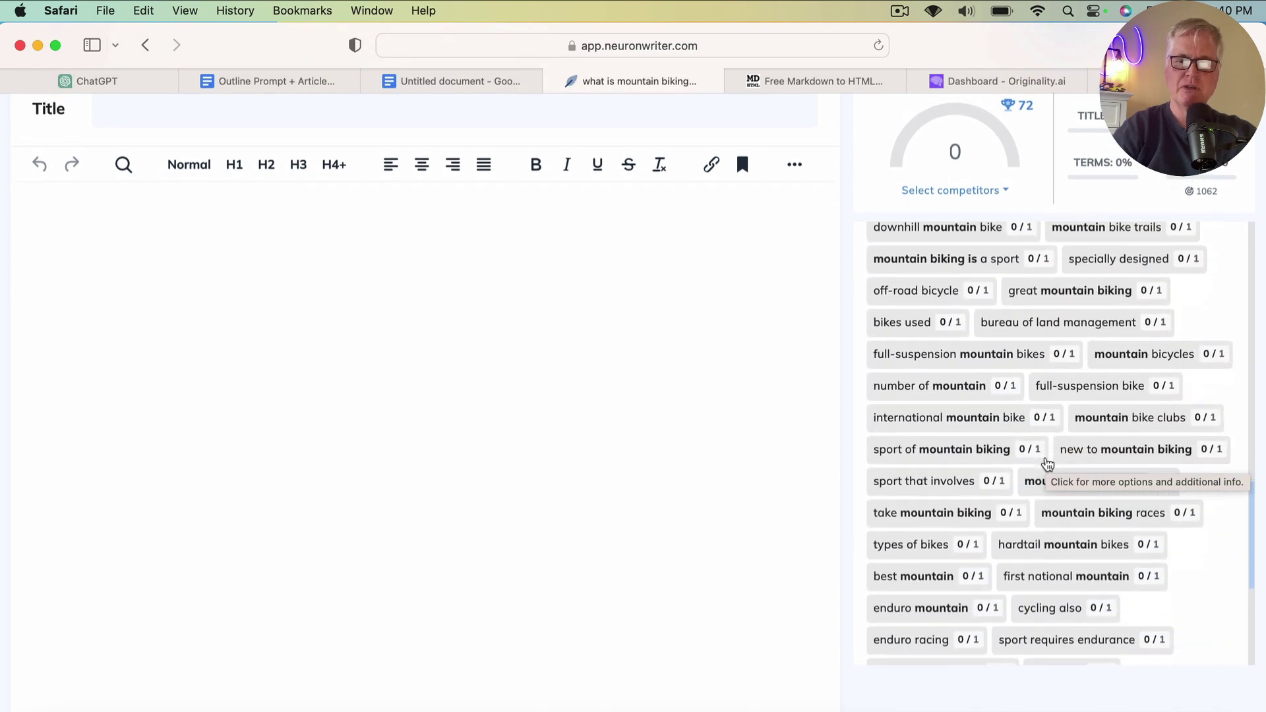
pyautogui.scroll(-8, 1047, 463)
pyautogui.scroll(9, 1047, 464)
pyautogui.scroll(13, 1047, 463)
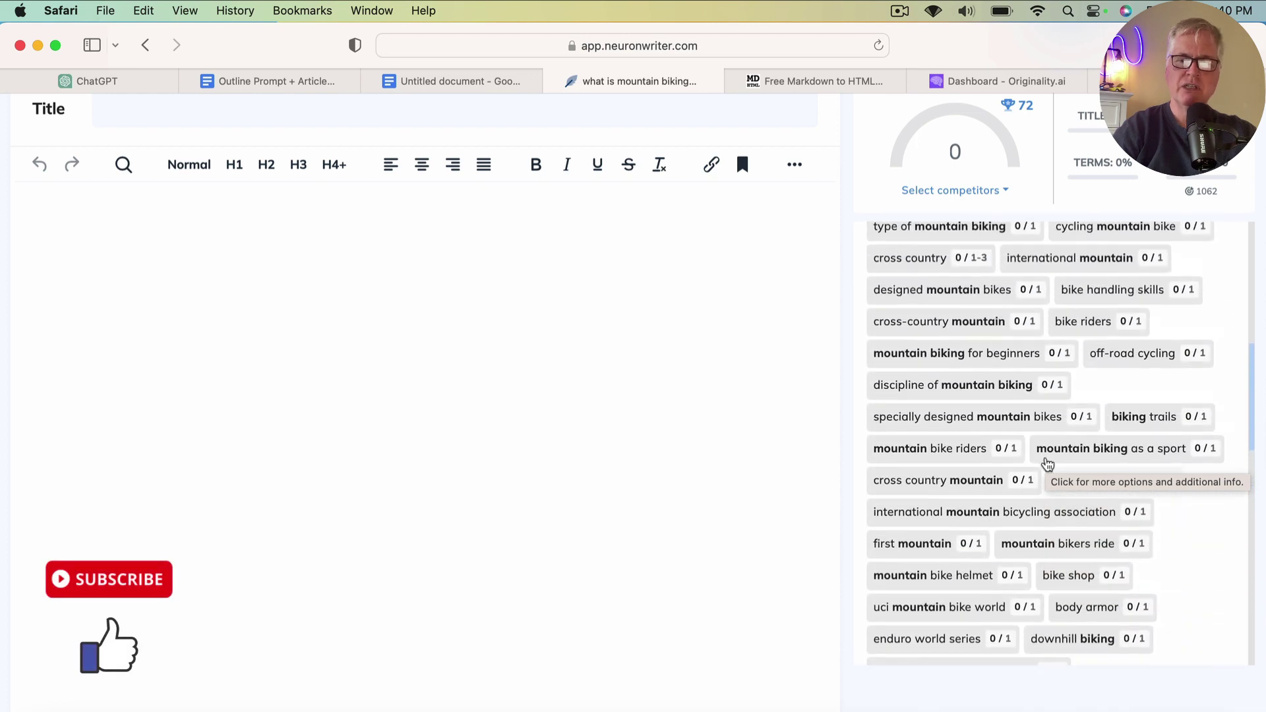
pyautogui.scroll(12, 1047, 464)
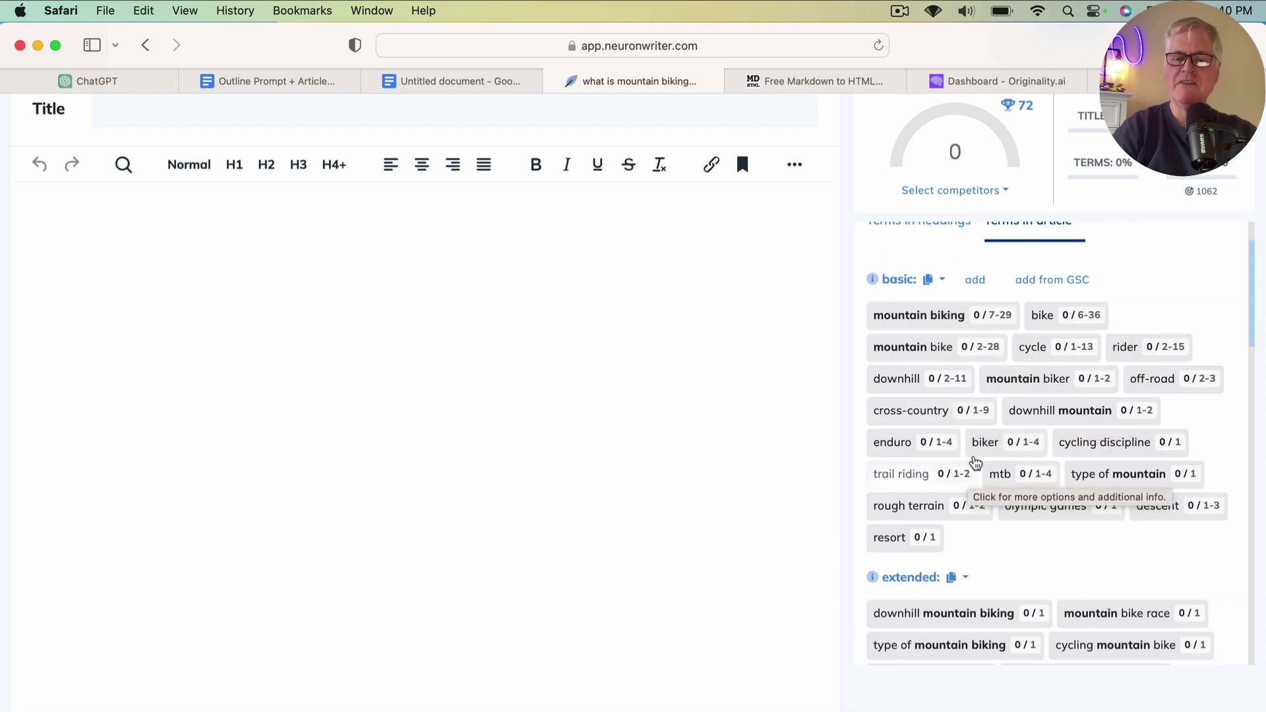
pyautogui.scroll(-3, 987, 476)
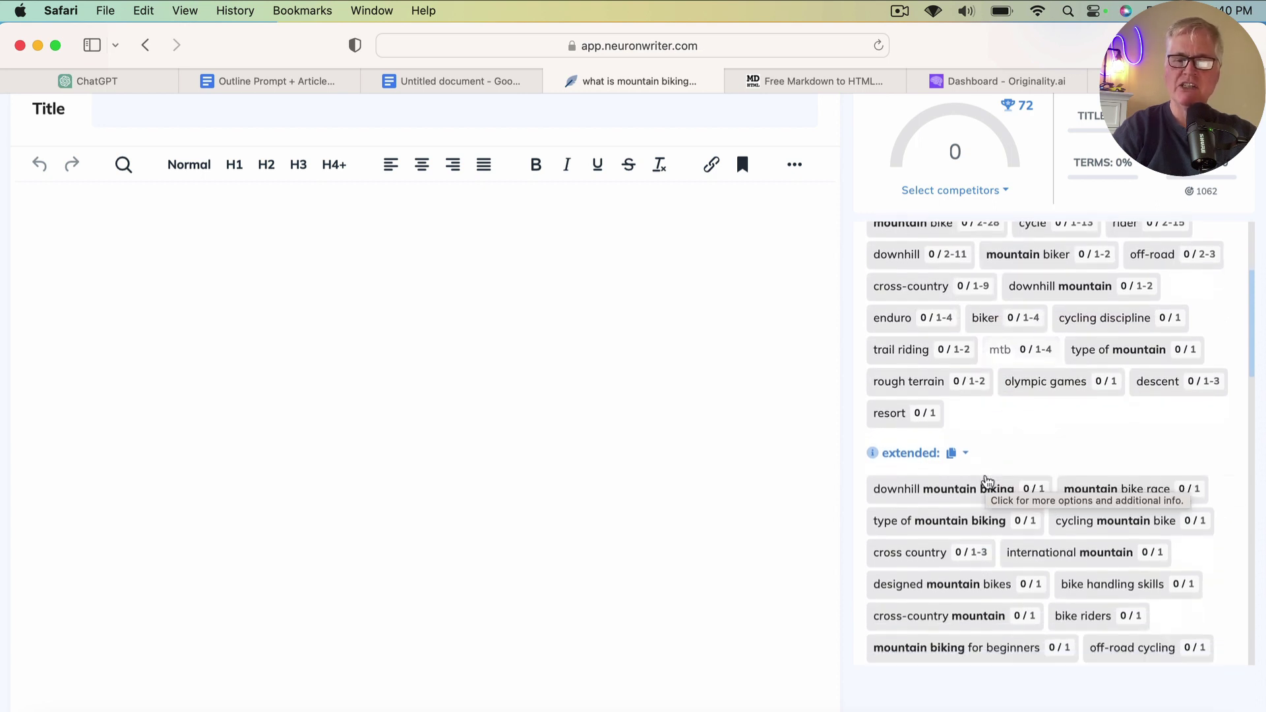
pyautogui.scroll(3, 986, 481)
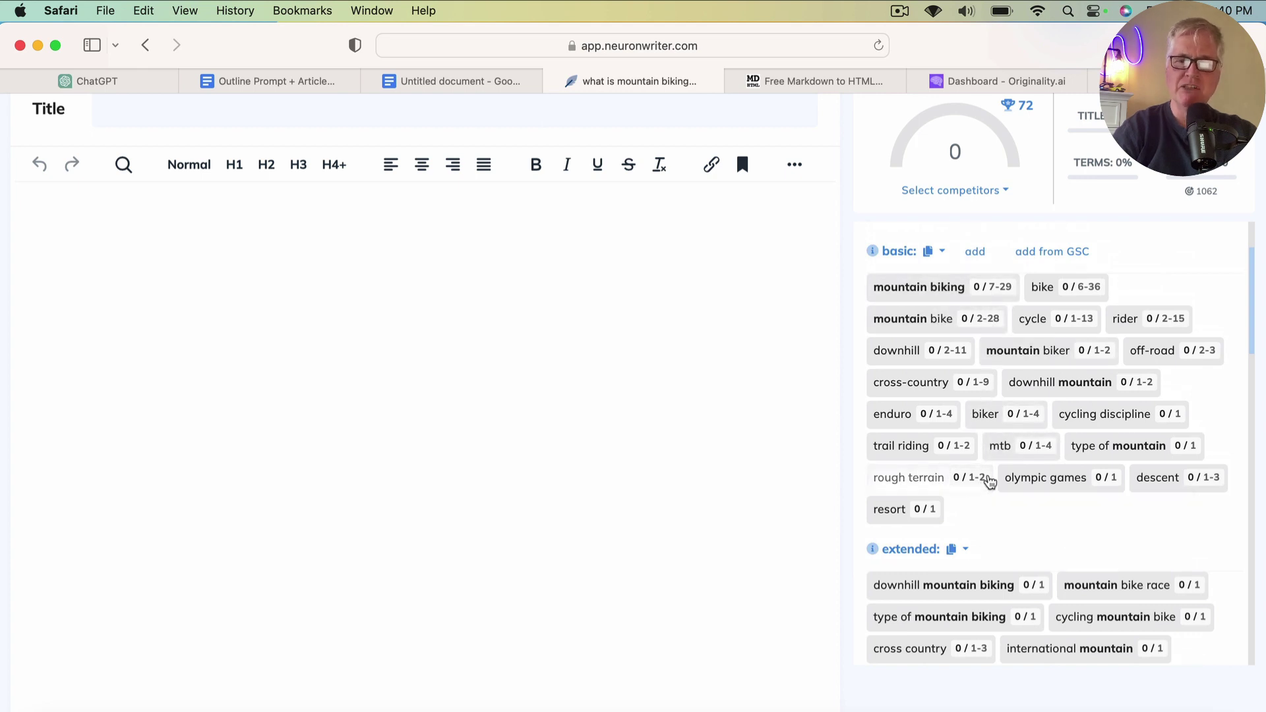
pyautogui.scroll(3, 989, 481)
# - Show the heading terms and copy all visible terms as a 'List of terms'
pyautogui.click(952, 303)
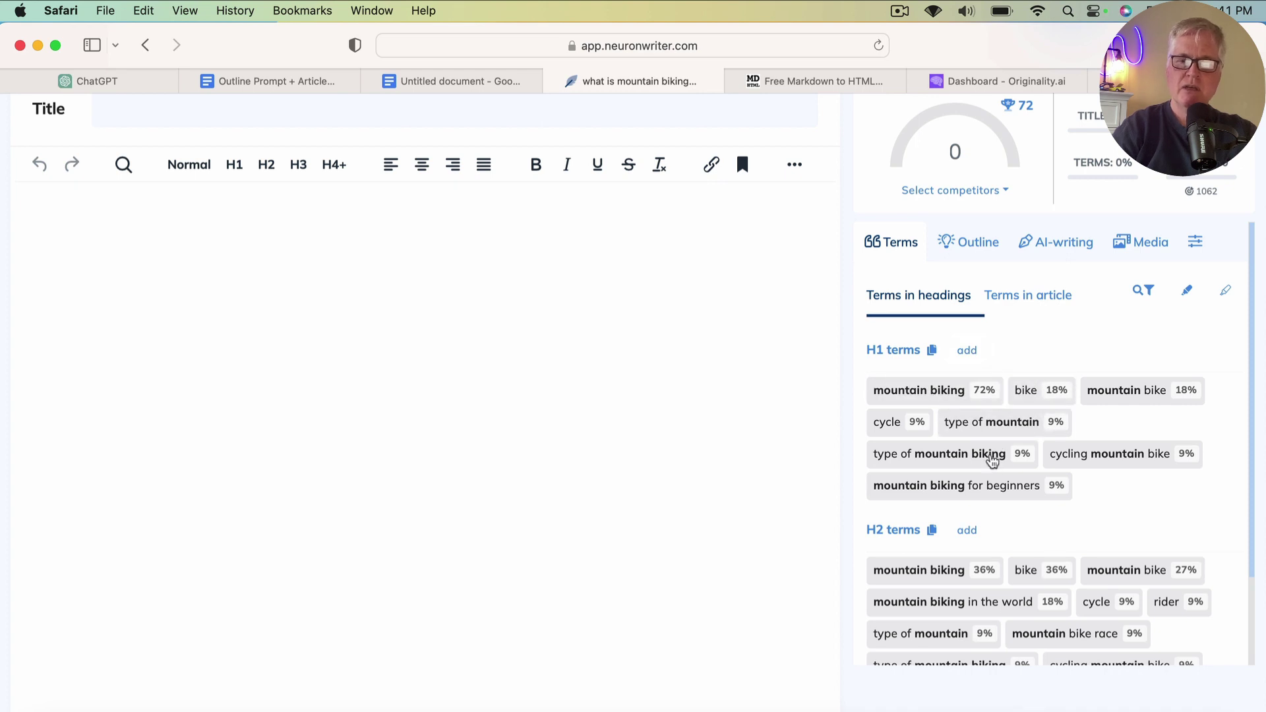
pyautogui.scroll(-3, 990, 491)
pyautogui.scroll(3, 991, 492)
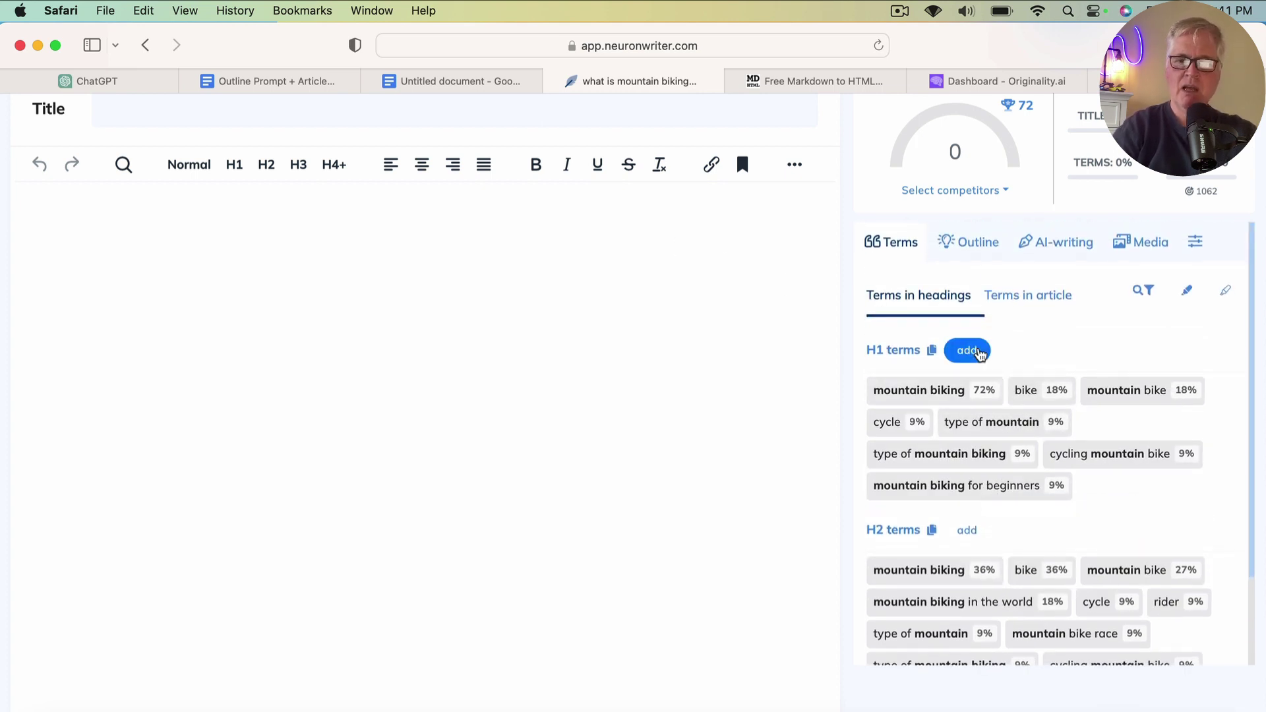
pyautogui.scroll(-3, 1082, 453)
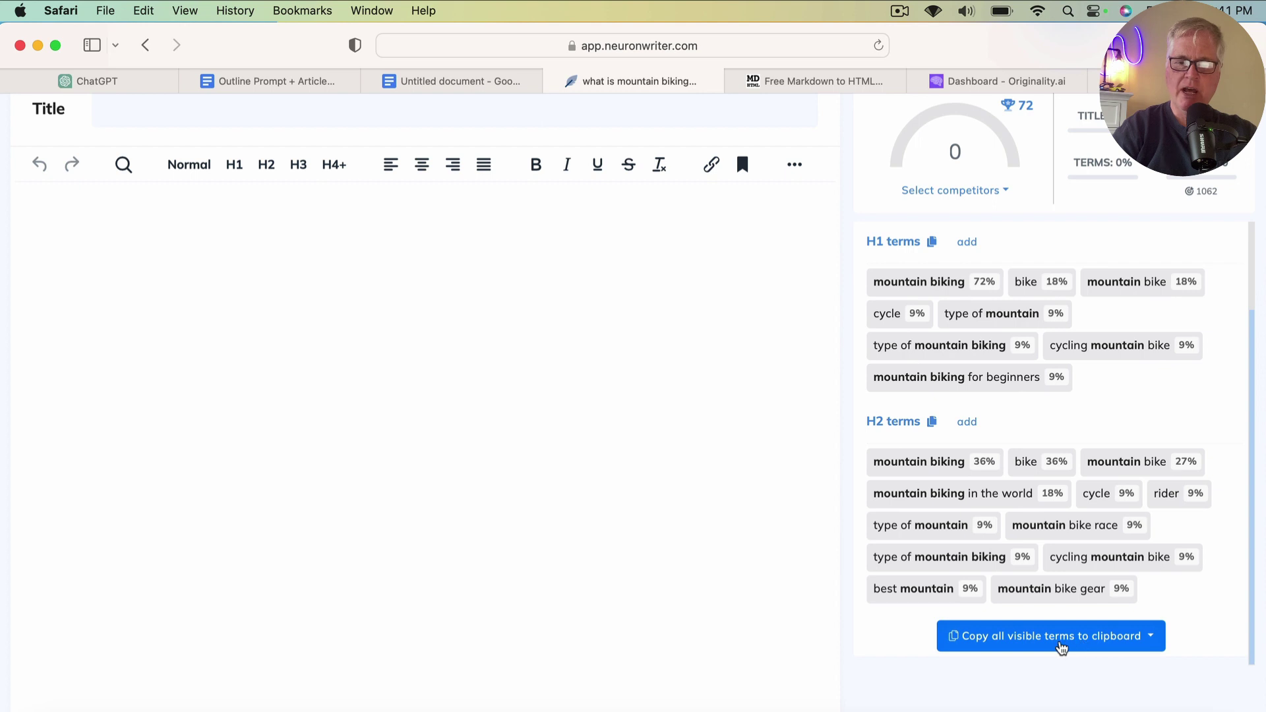
pyautogui.click(1061, 648)
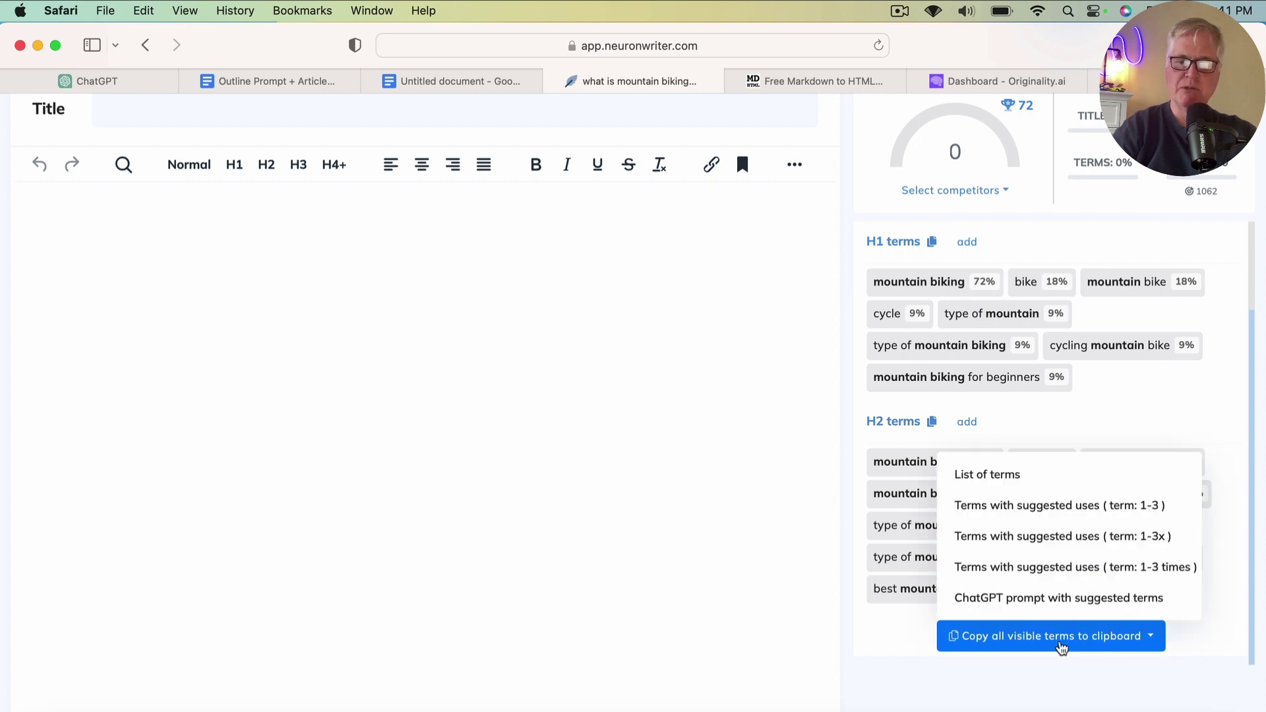
pyautogui.click(1010, 482)
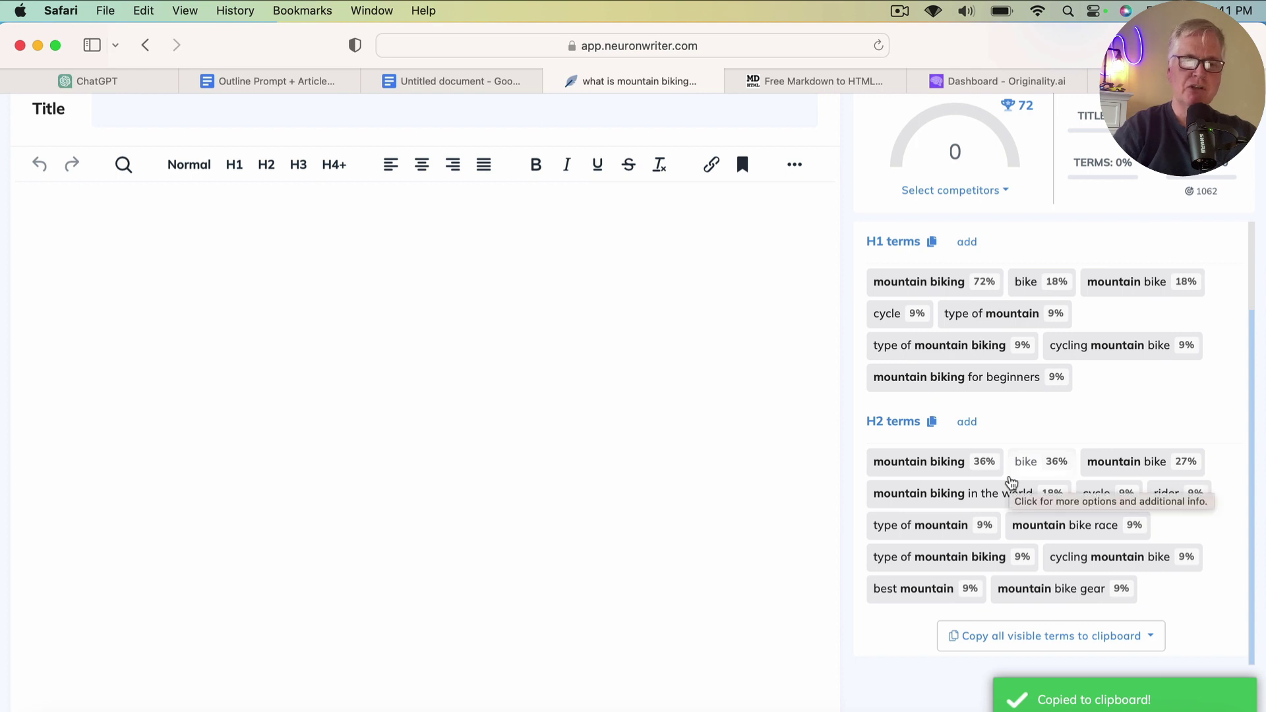
# - Paste the NeuronWriter term lists into the untitled Doc and select the H1 headers terms
pyautogui.click(476, 84)
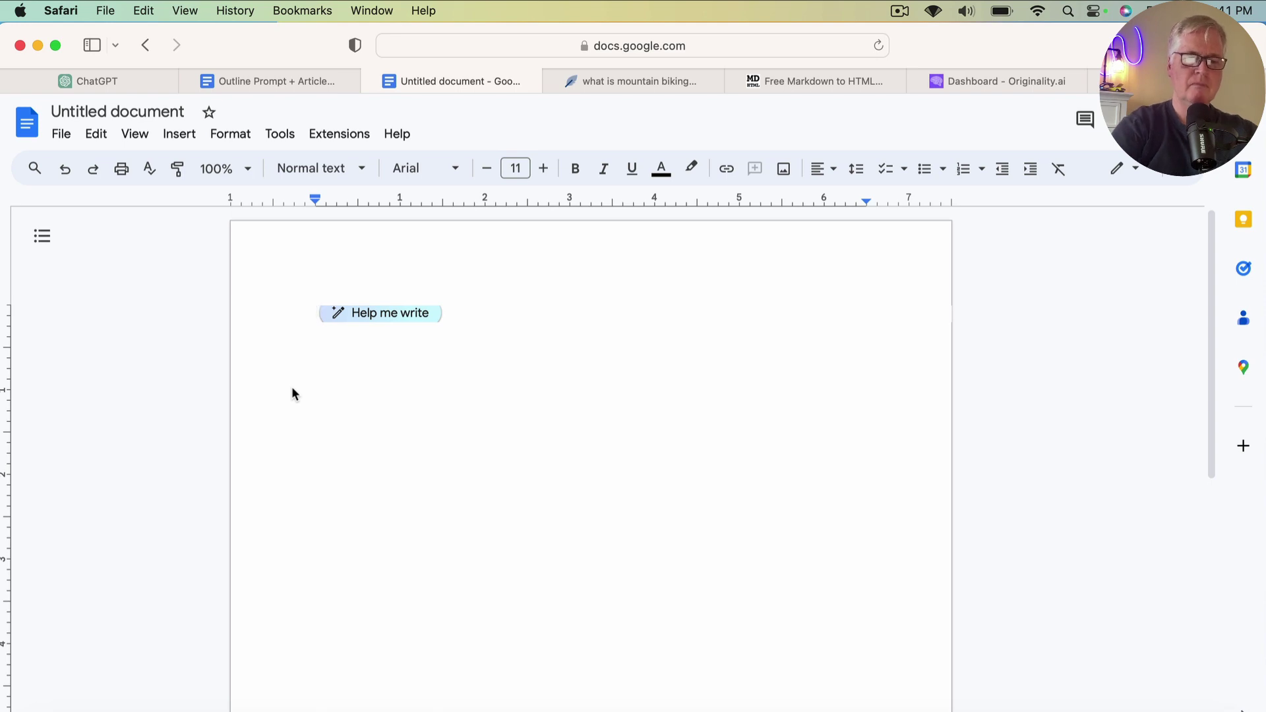
pyautogui.press('super+v')
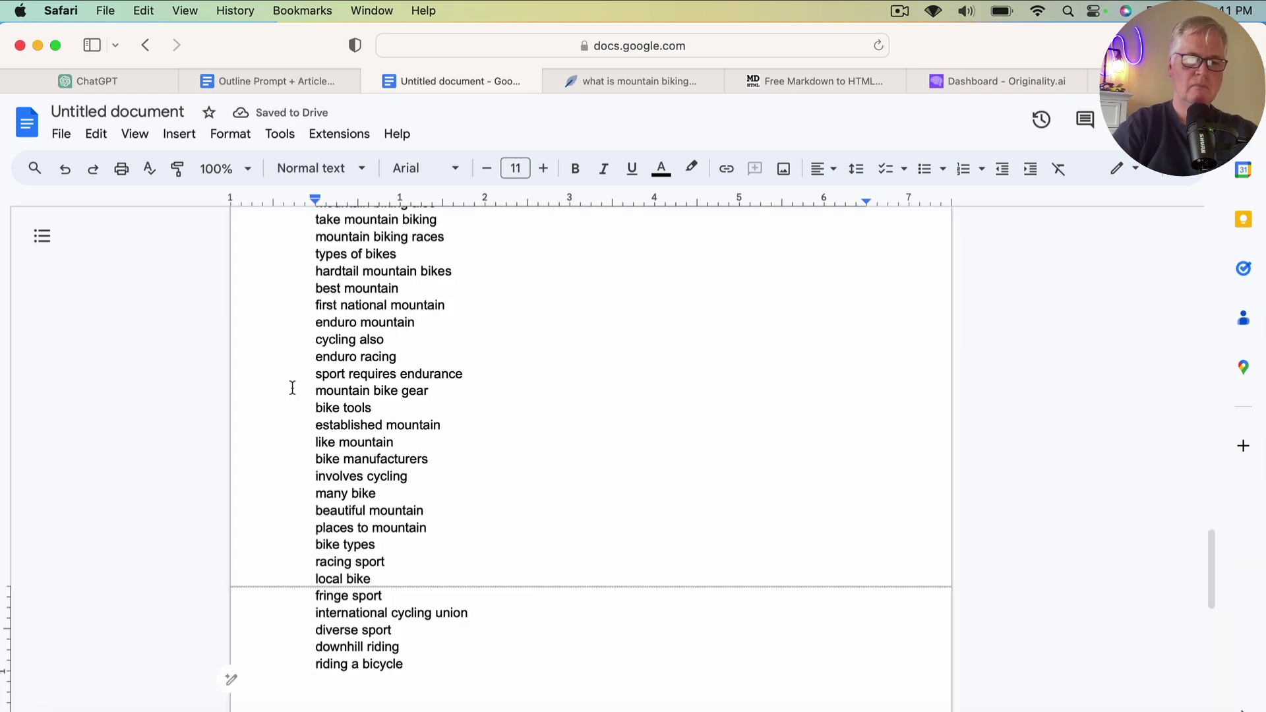
pyautogui.scroll(20, 292, 388)
pyautogui.scroll(15, 292, 387)
pyautogui.scroll(15, 292, 388)
pyautogui.scroll(-5, 292, 388)
pyautogui.scroll(-8, 292, 388)
pyautogui.scroll(-4, 293, 387)
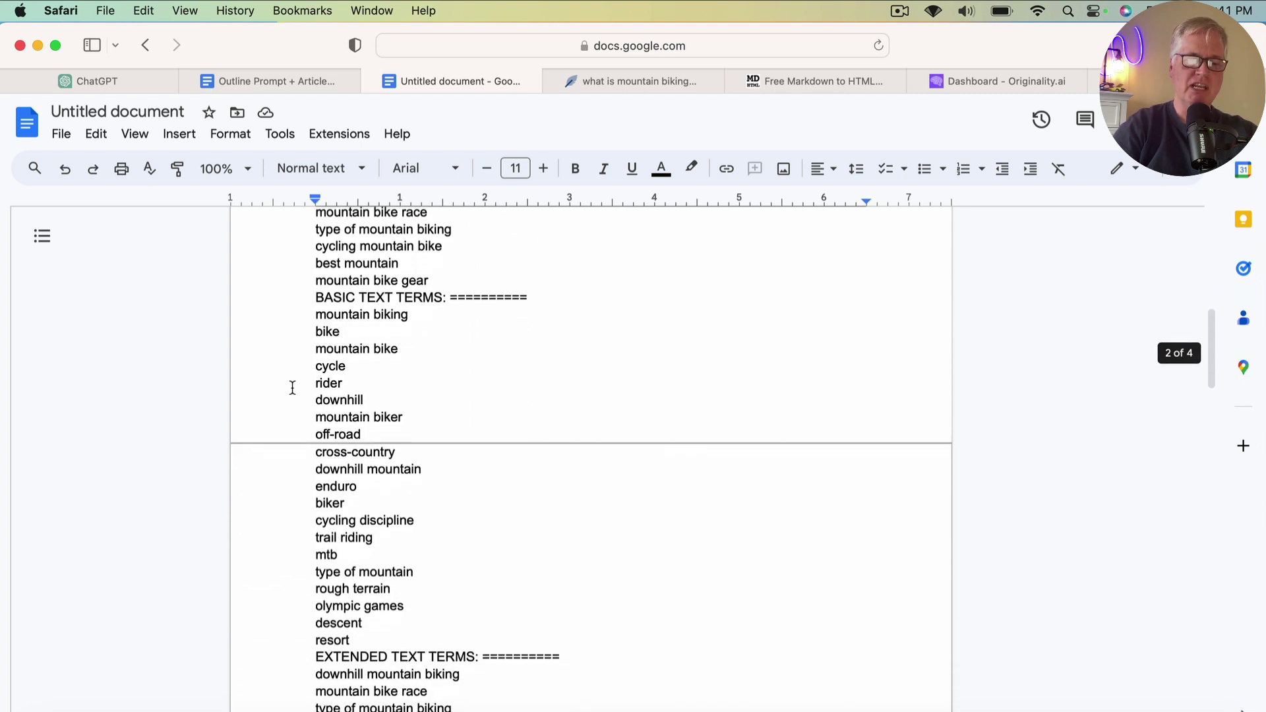
pyautogui.scroll(2, 292, 388)
pyautogui.scroll(9, 292, 387)
pyautogui.scroll(1, 292, 387)
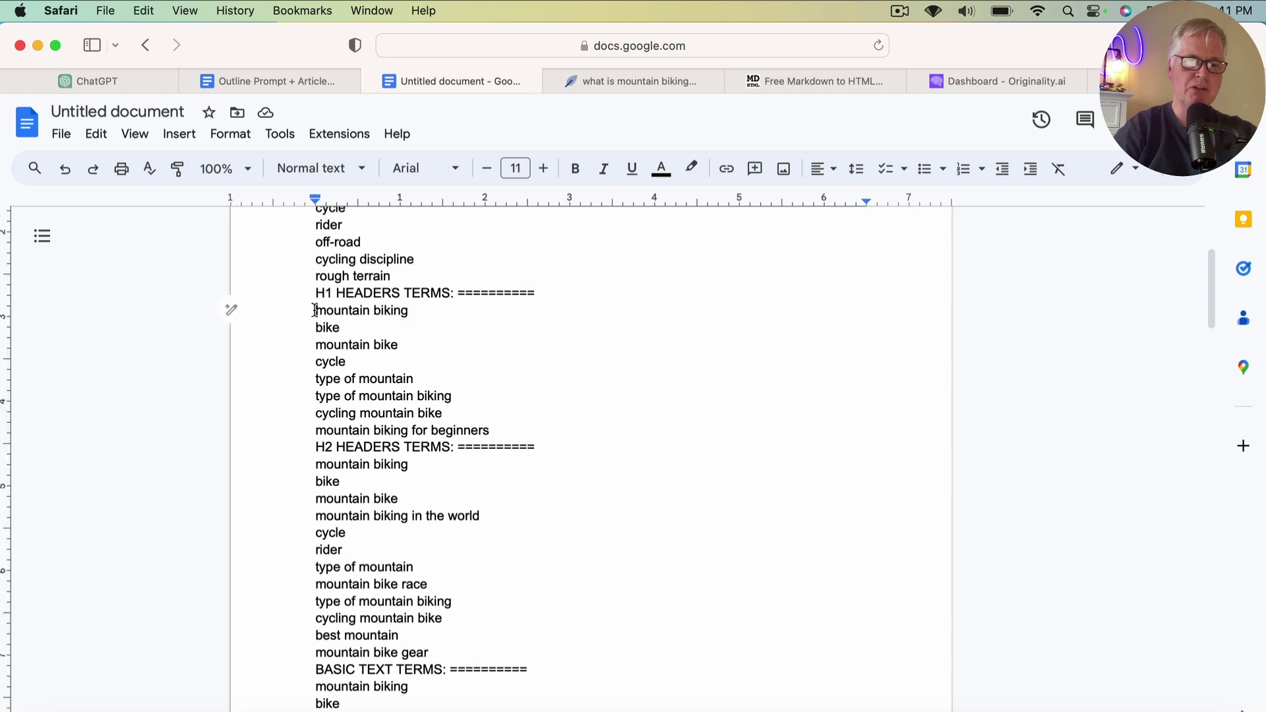
pyautogui.moveTo(315, 310); pyautogui.dragTo(495, 427)
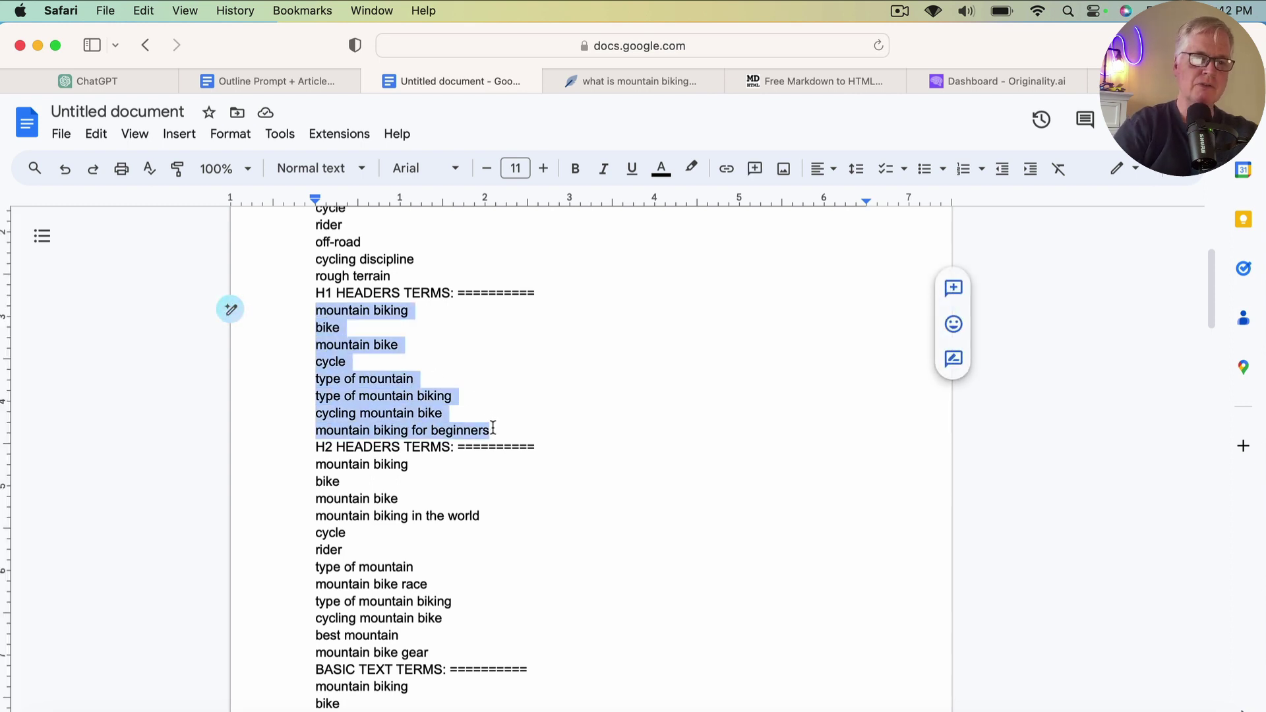
# - Replace the prompt's H1 terms placeholder with the copied H1 heading terms
pyautogui.click(129, 79)
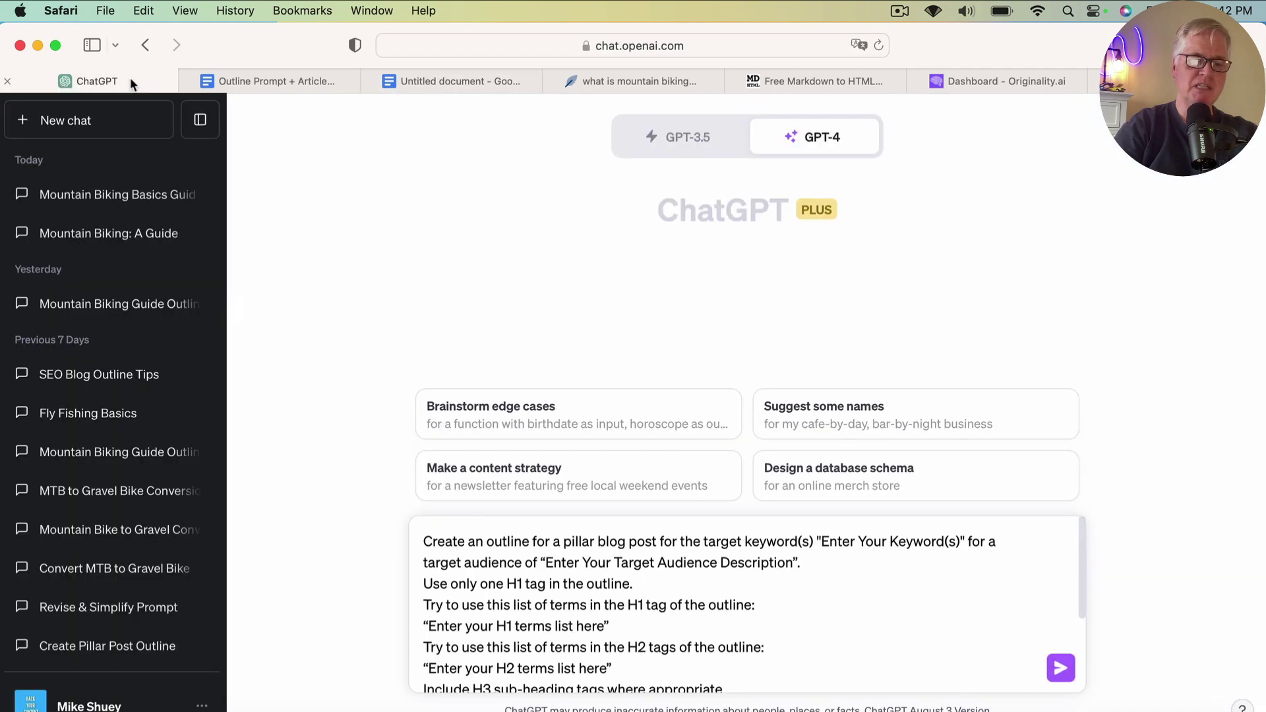
pyautogui.scroll(-2, 726, 552)
pyautogui.scroll(-3, 726, 552)
pyautogui.scroll(4, 726, 552)
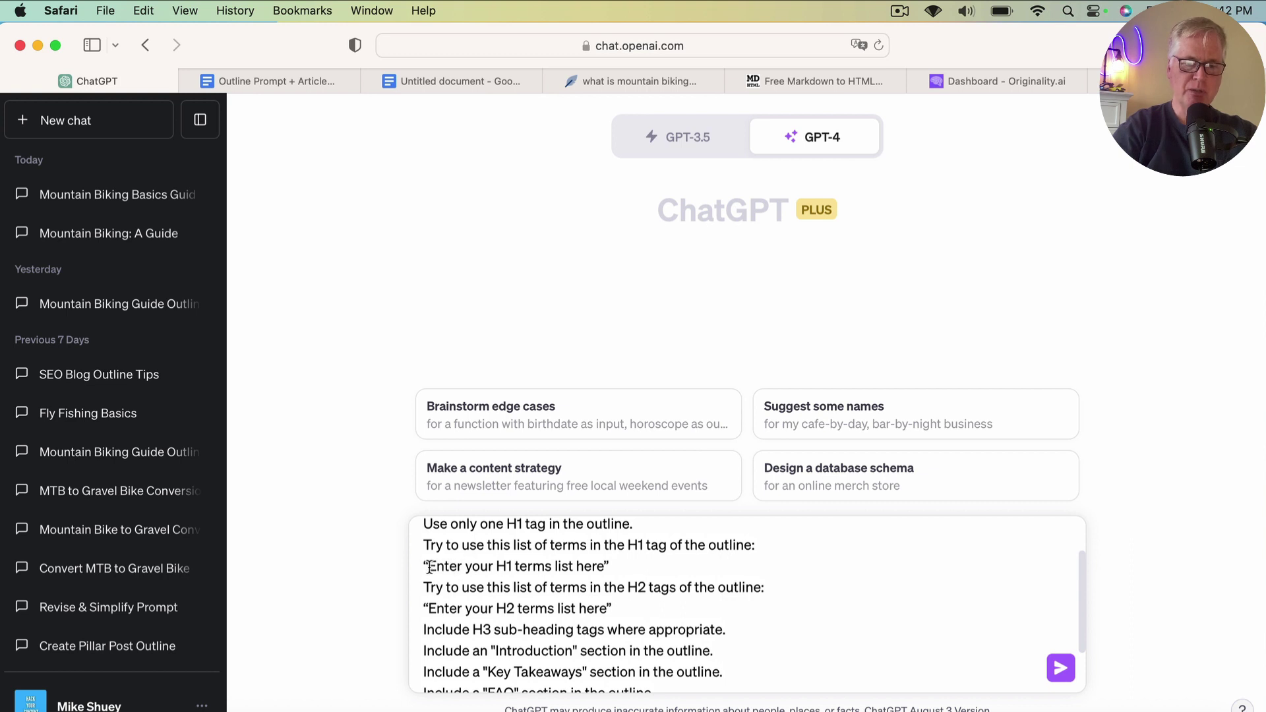
pyautogui.moveTo(423, 566); pyautogui.dragTo(604, 567)
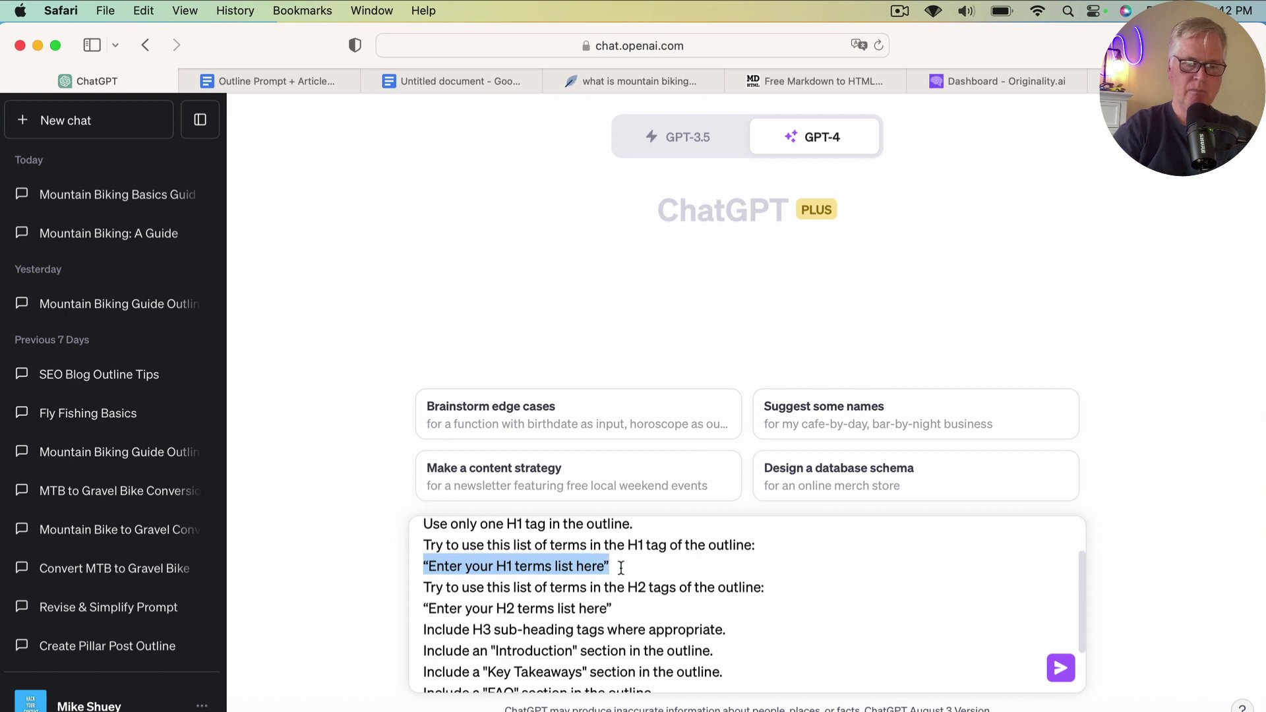
pyautogui.press('super+v')
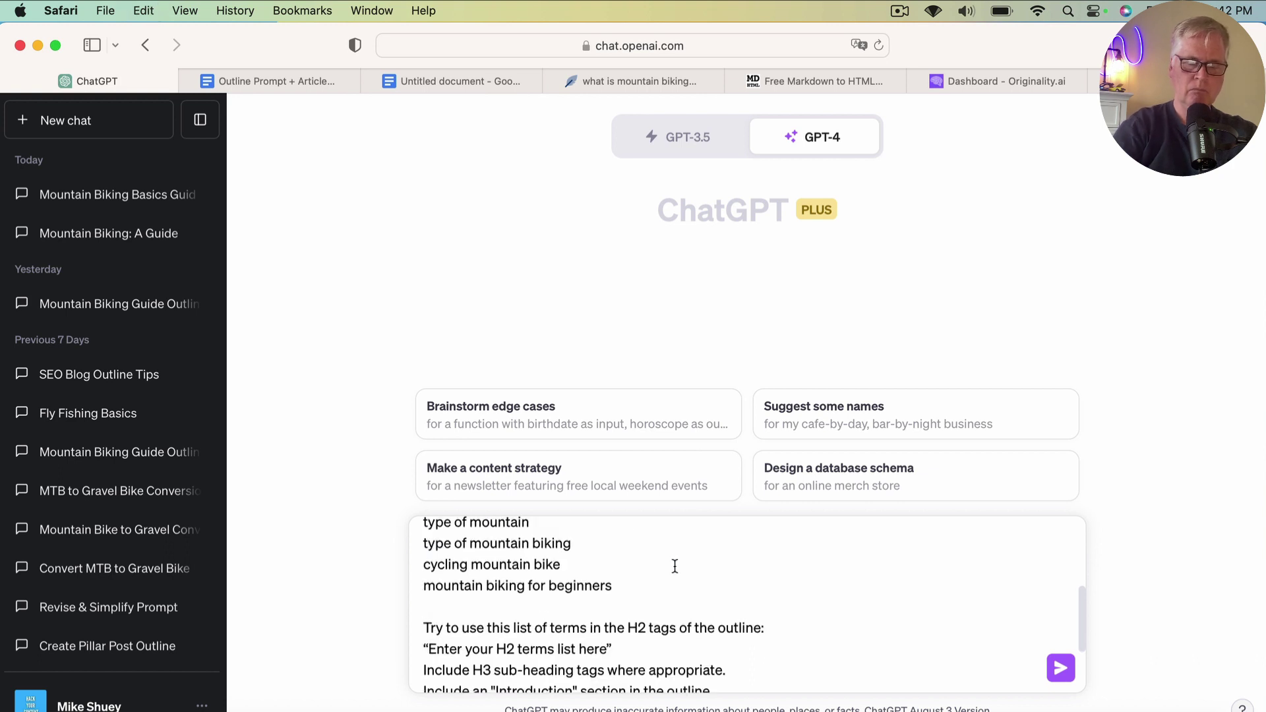
pyautogui.press('BackSpace')
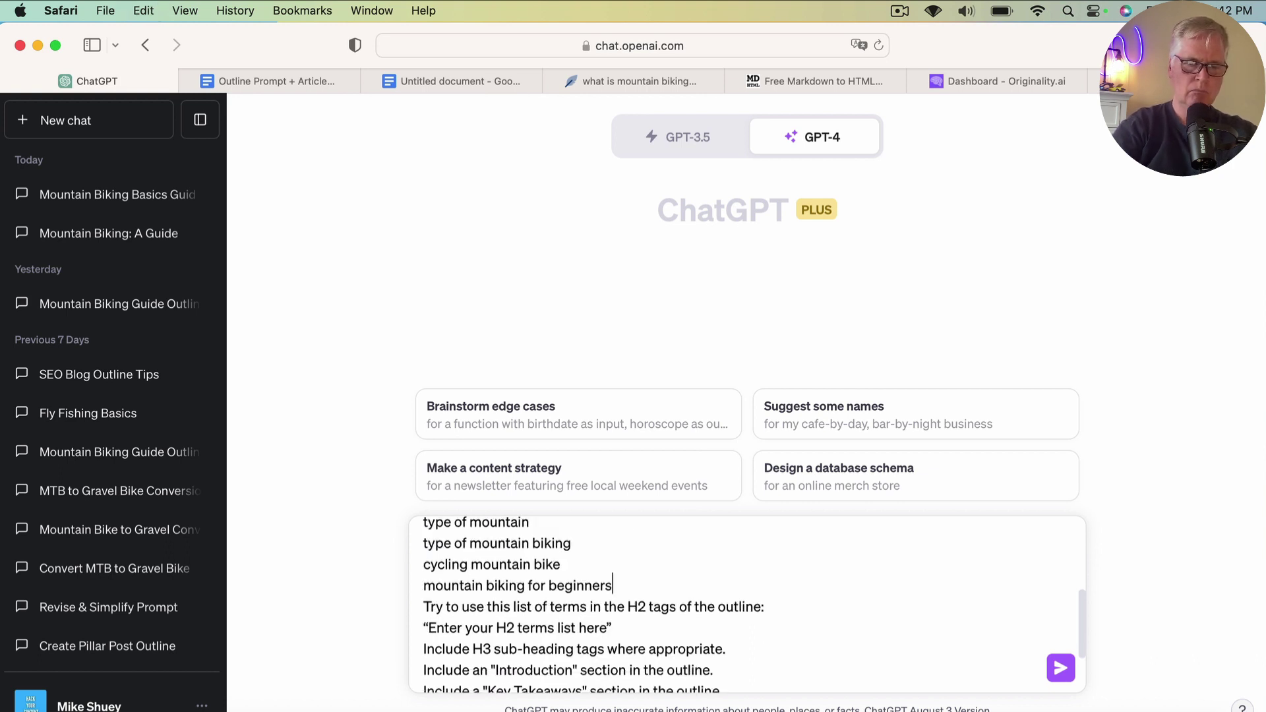
pyautogui.scroll(-3, 745, 604)
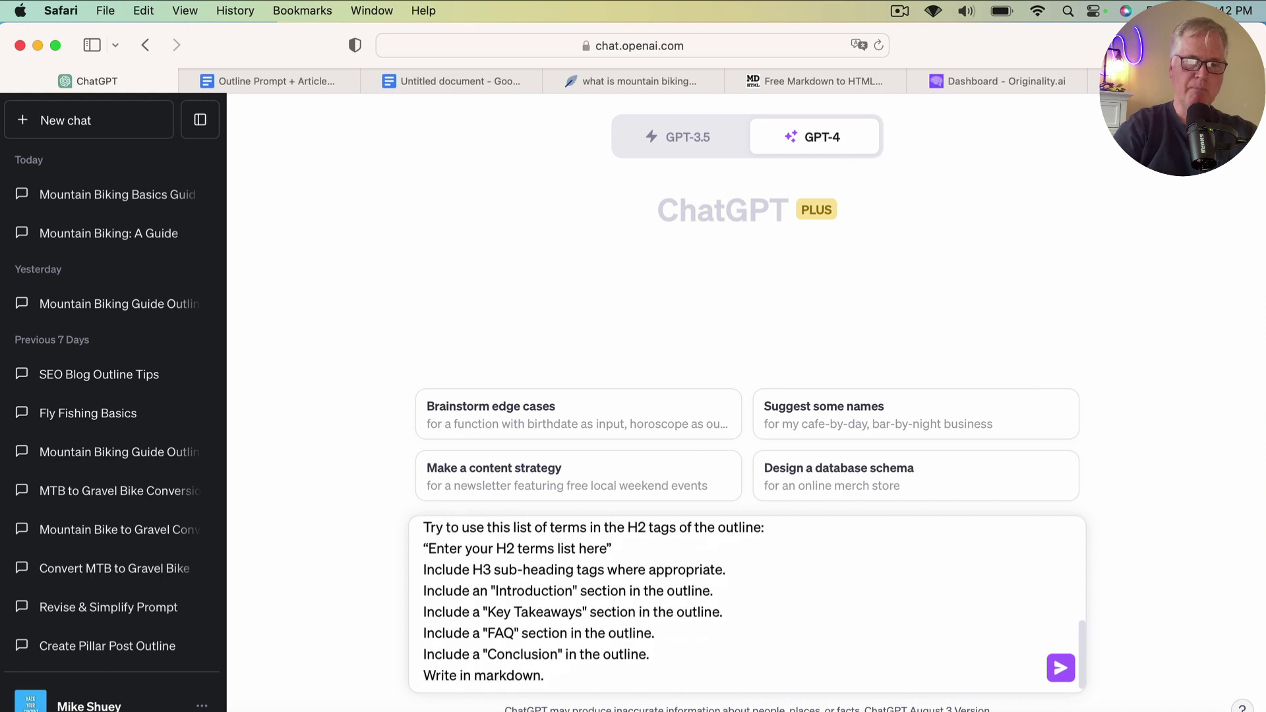
# - Copy the H2 heading terms from the Doc and paste them over the H2 placeholder
pyautogui.click(481, 85)
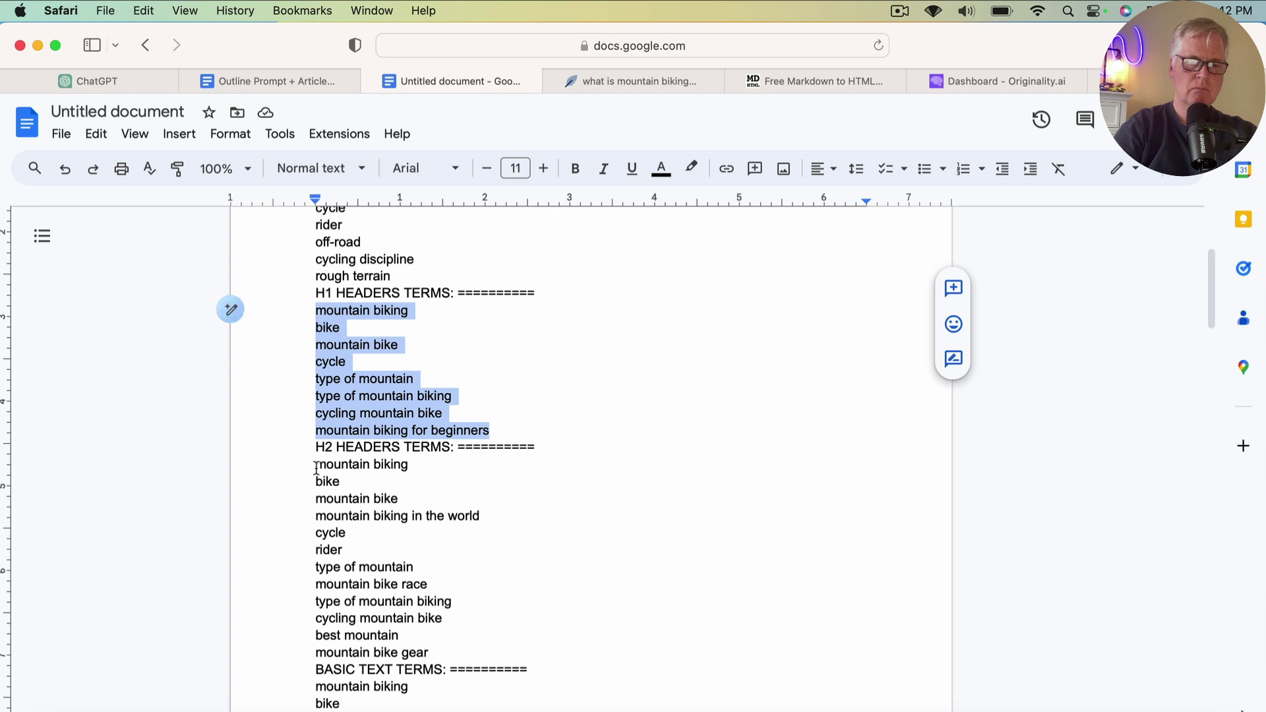
pyautogui.moveTo(316, 465); pyautogui.dragTo(428, 650)
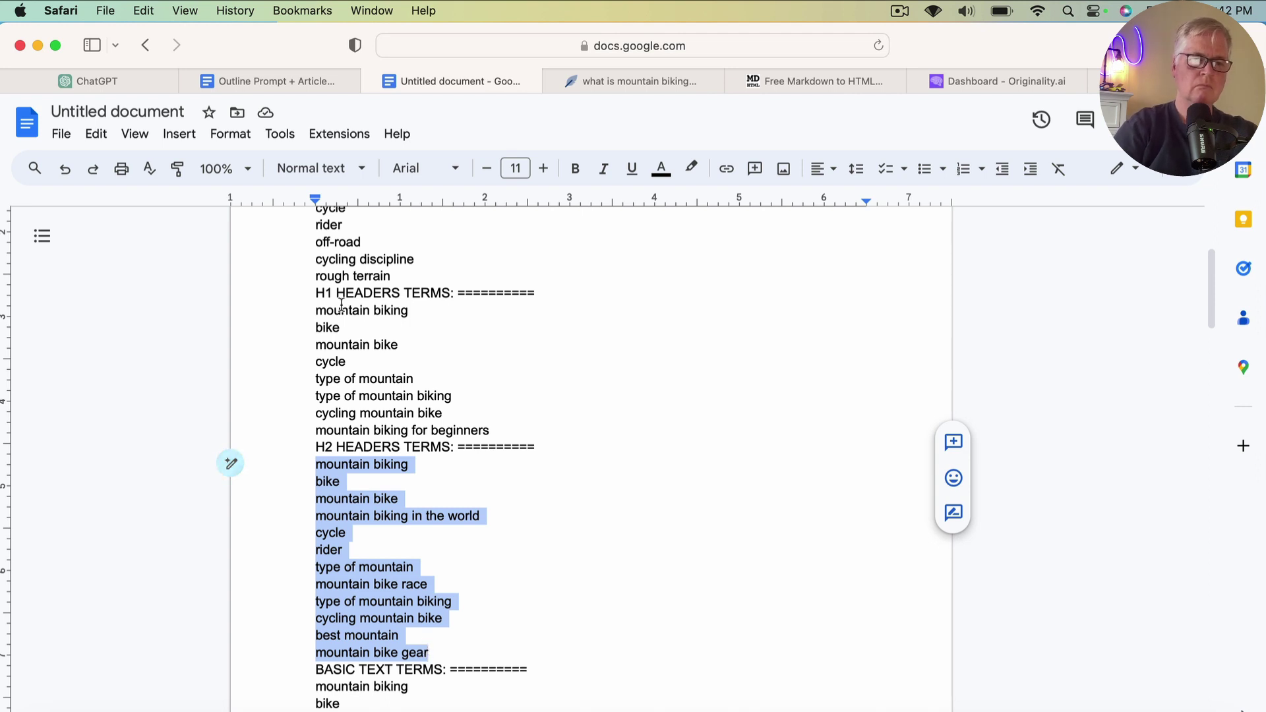
pyautogui.click(153, 79)
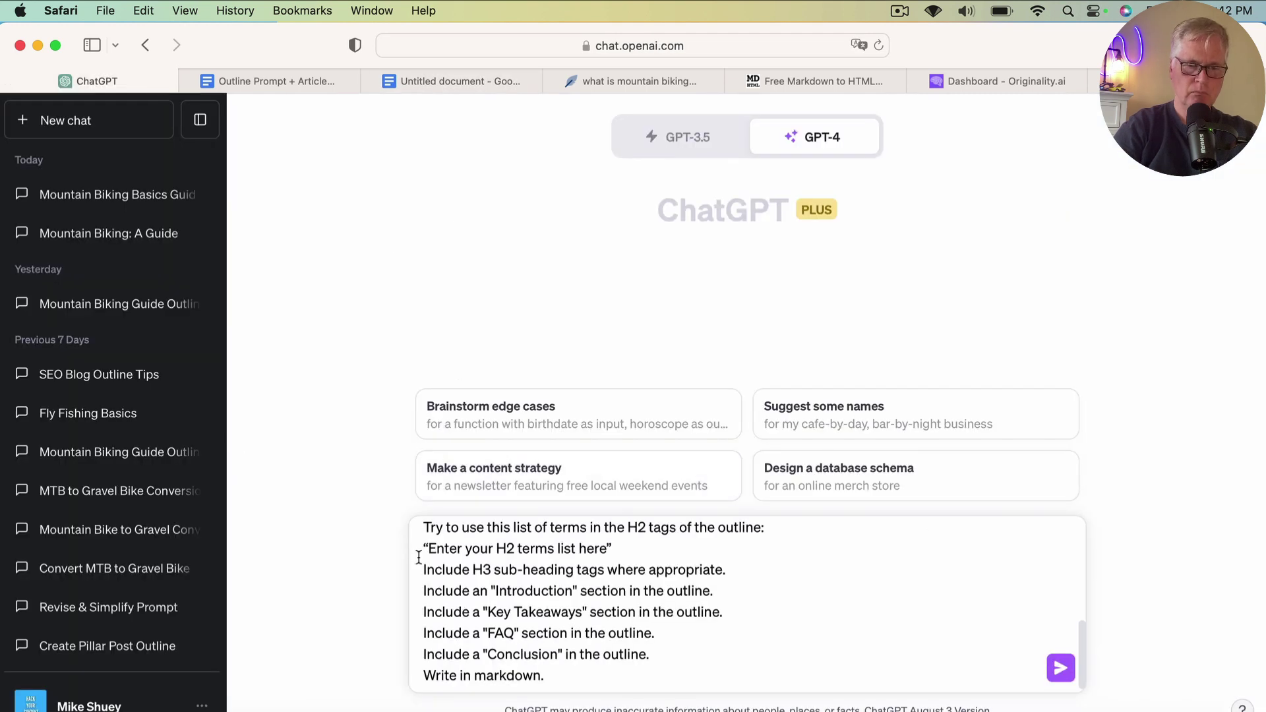
pyautogui.moveTo(424, 549); pyautogui.dragTo(608, 551)
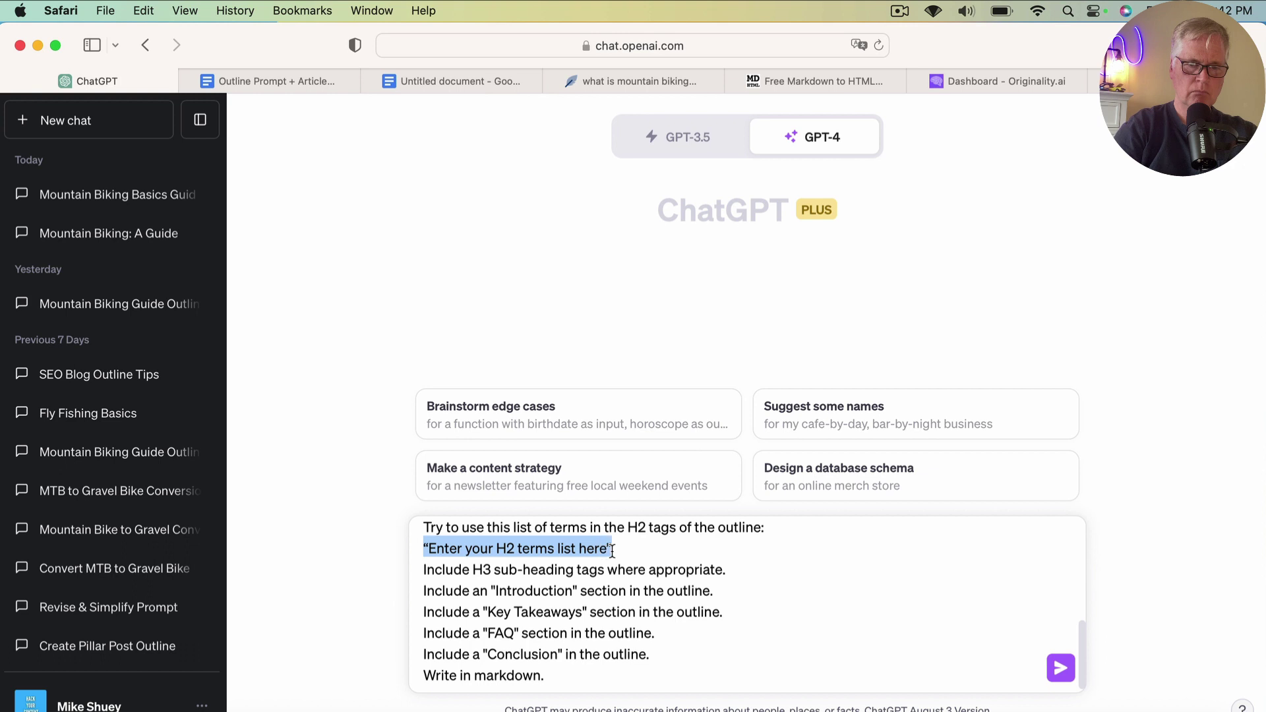
pyautogui.press('super+v')
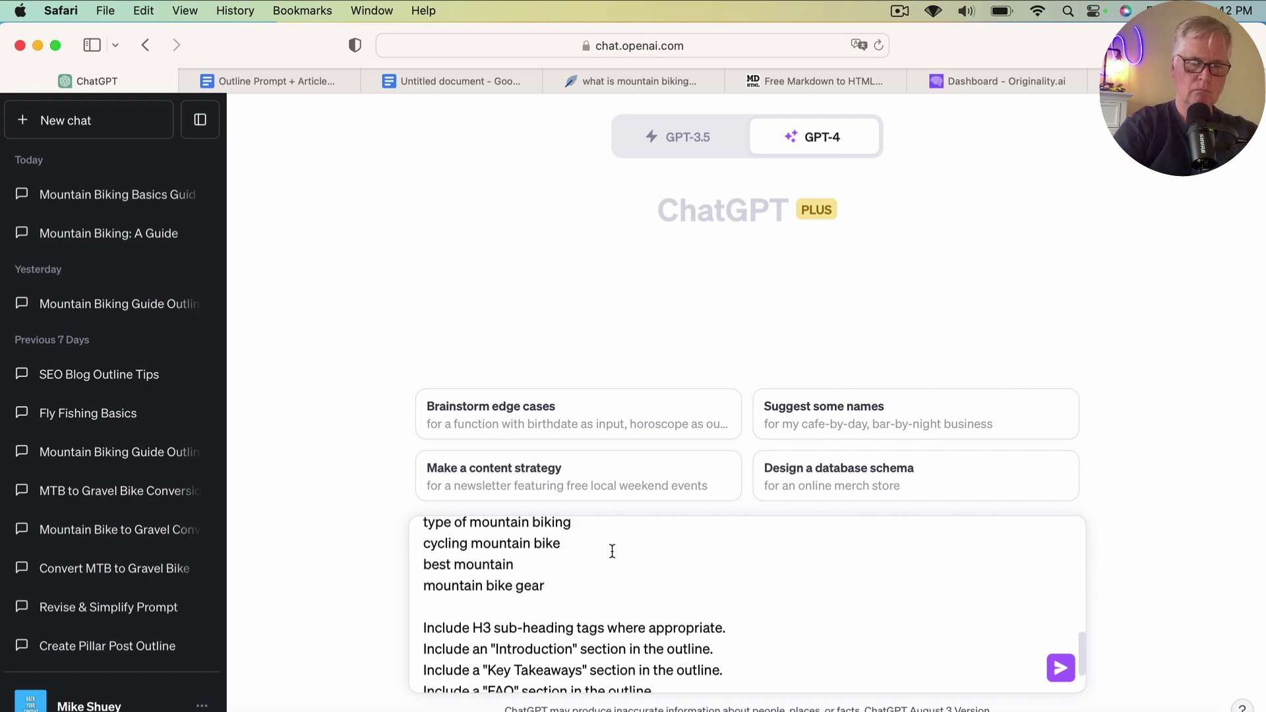
pyautogui.press('BackSpace')
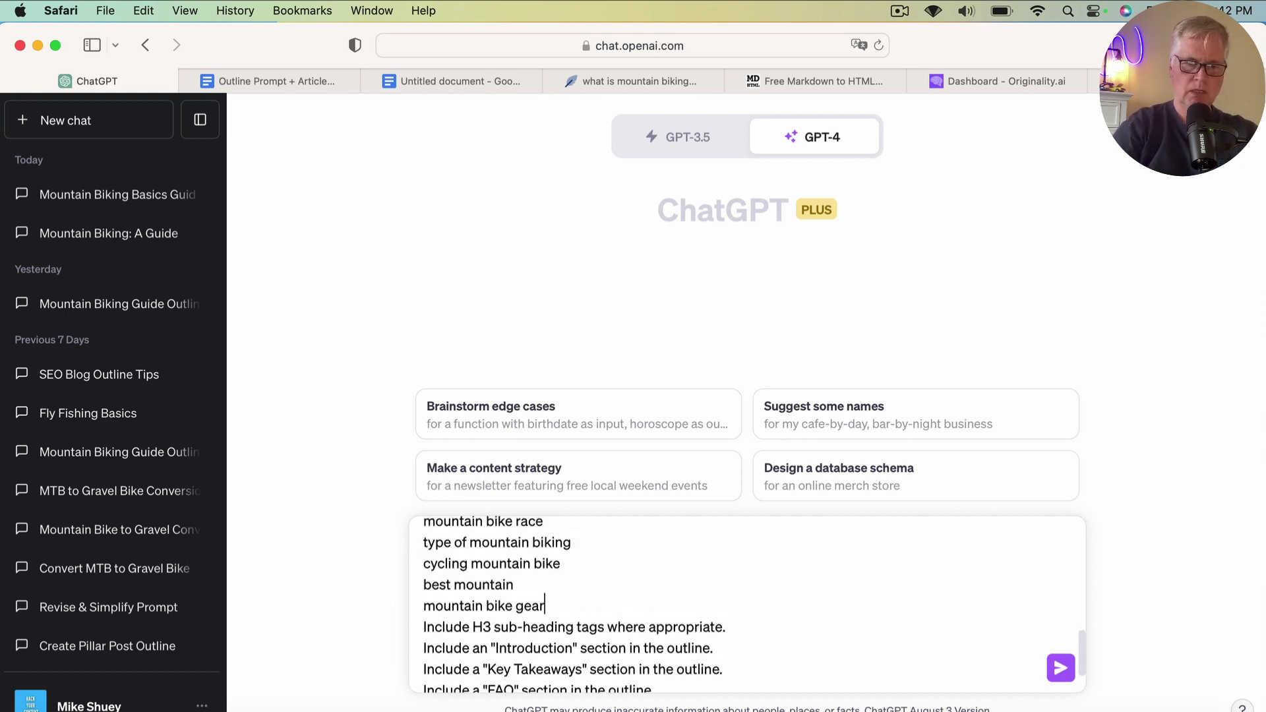
# - Set the keyword to 'What is mountain biking' and audience to 'people interested in the sport of mountain biking'
pyautogui.scroll(15, 747, 603)
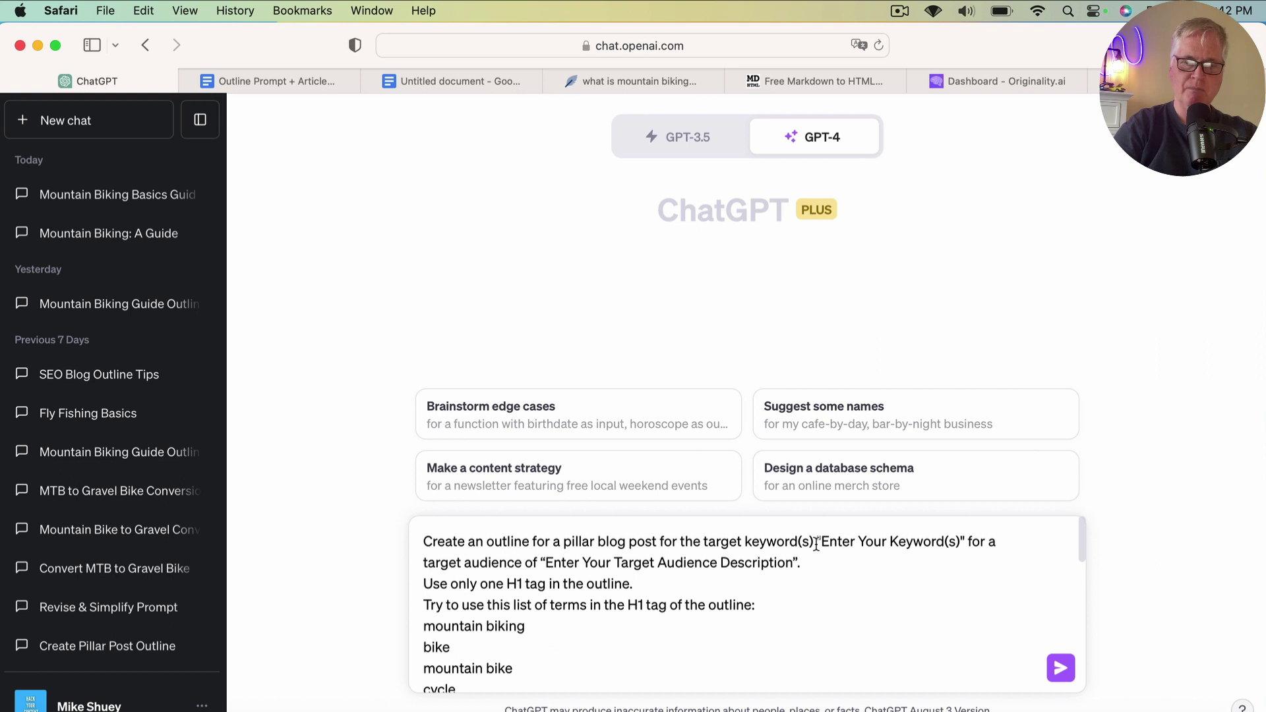
pyautogui.moveTo(821, 542); pyautogui.dragTo(957, 531)
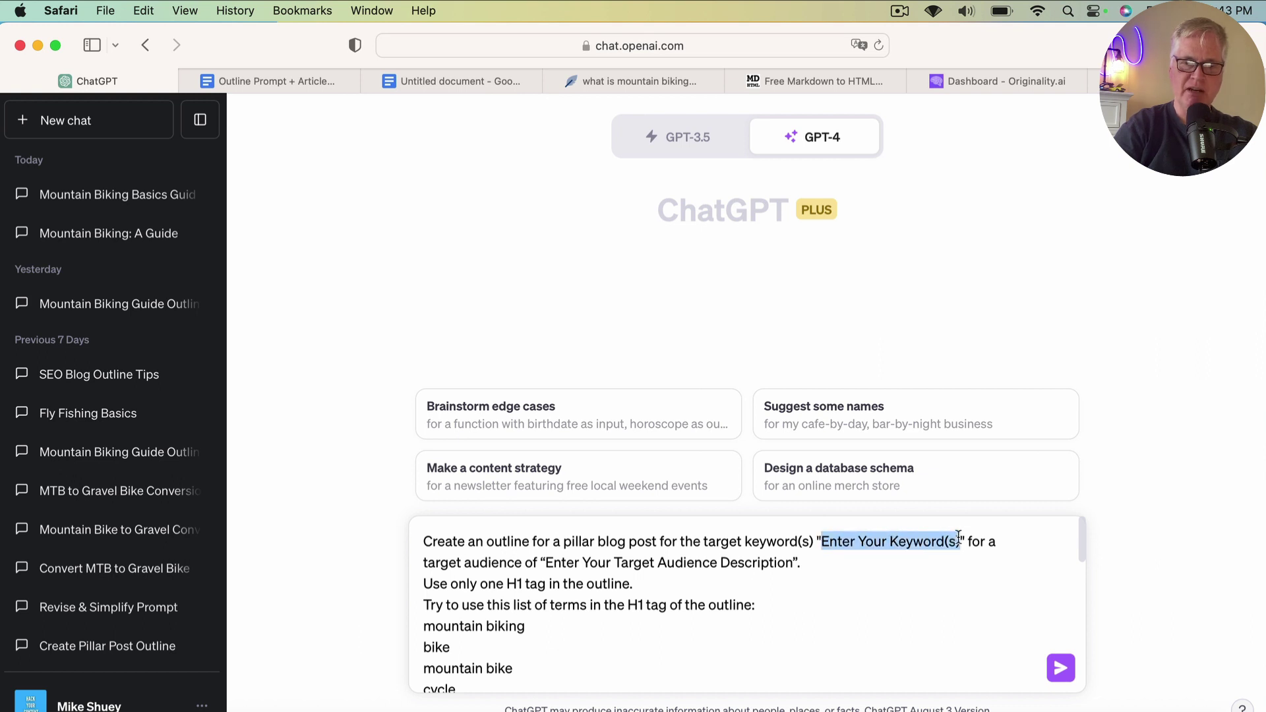
pyautogui.write('W')
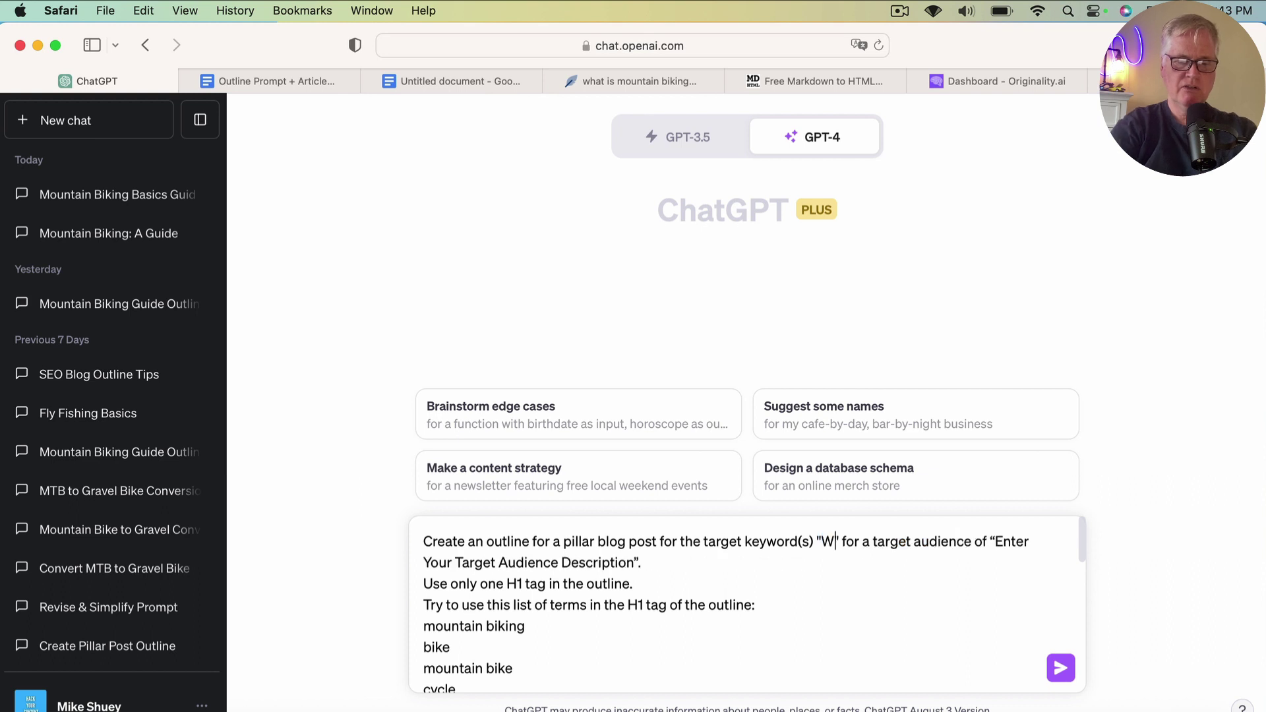
pyautogui.write('hat')
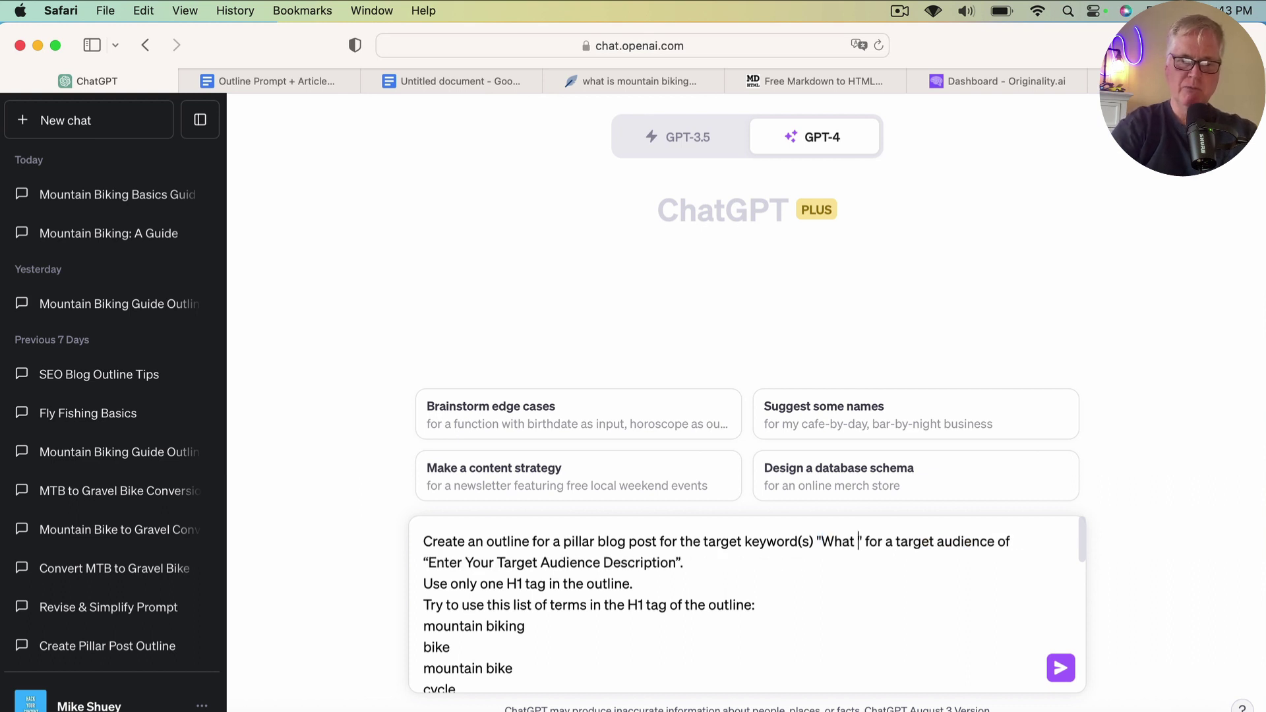
pyautogui.write(' is mountain biking')
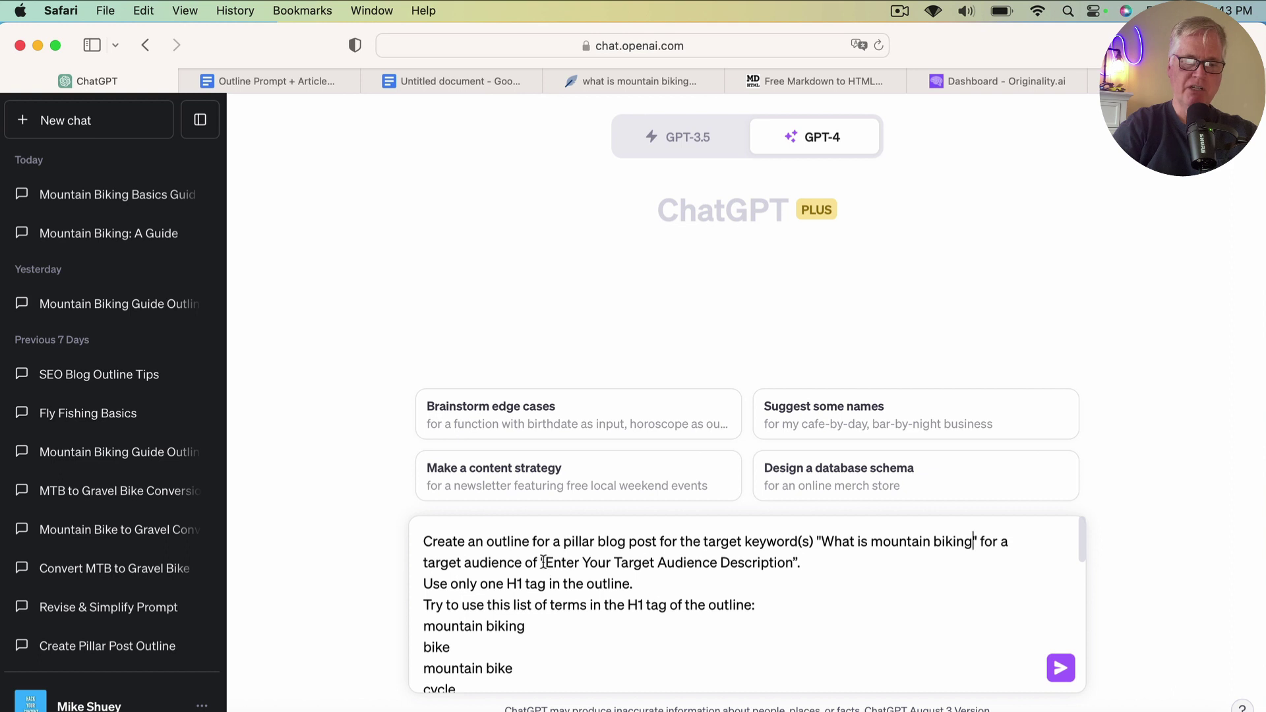
pyautogui.moveTo(547, 561); pyautogui.dragTo(789, 570)
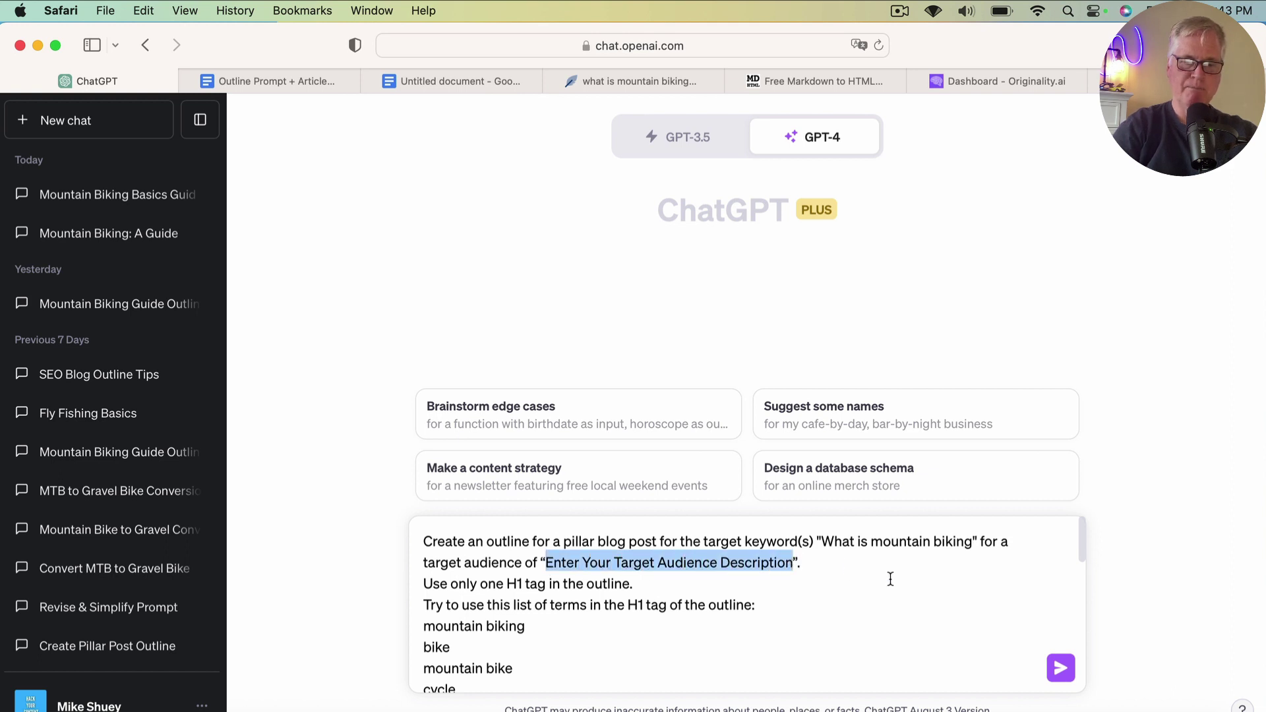
pyautogui.write('peopl')
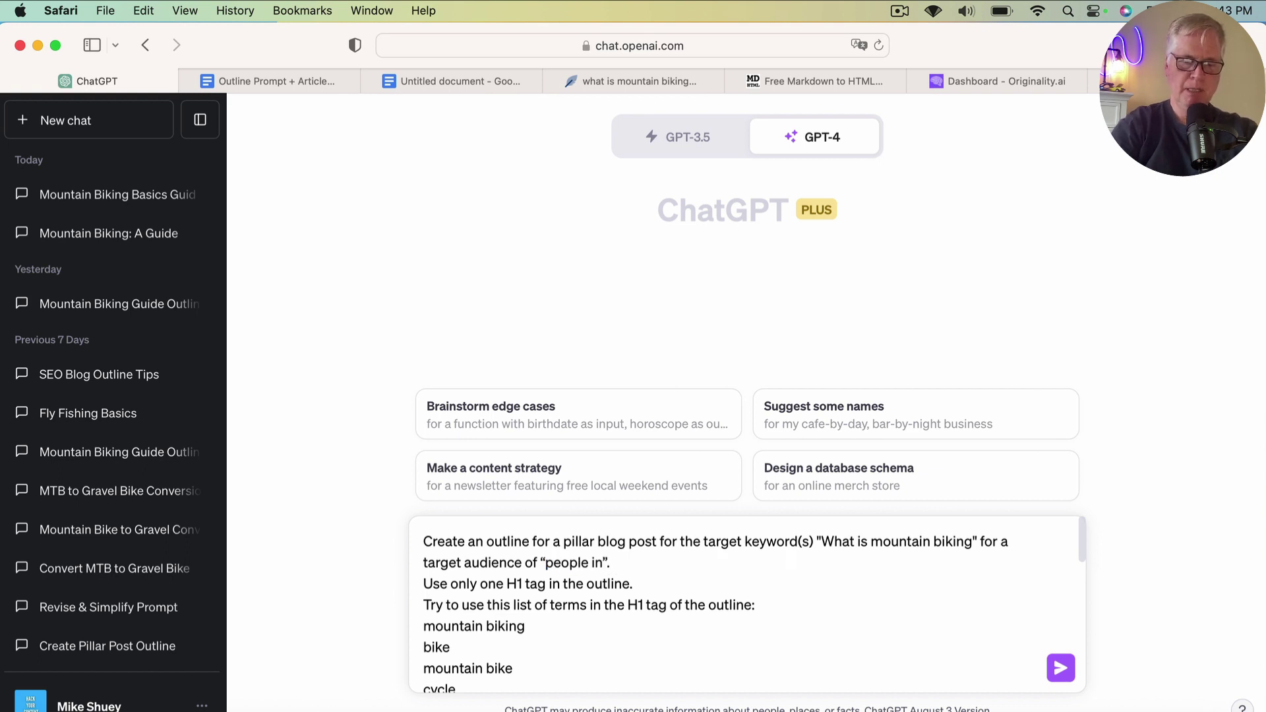
pyautogui.write('e interested')
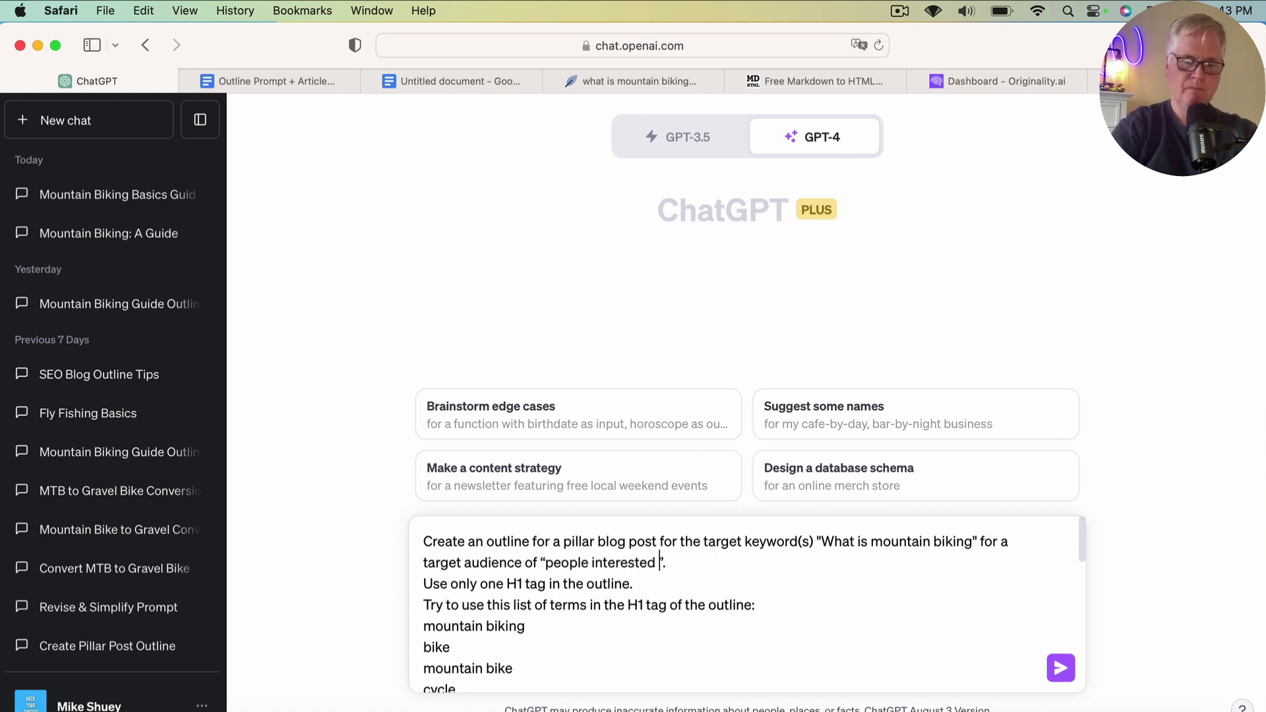
pyautogui.write(' in the sport')
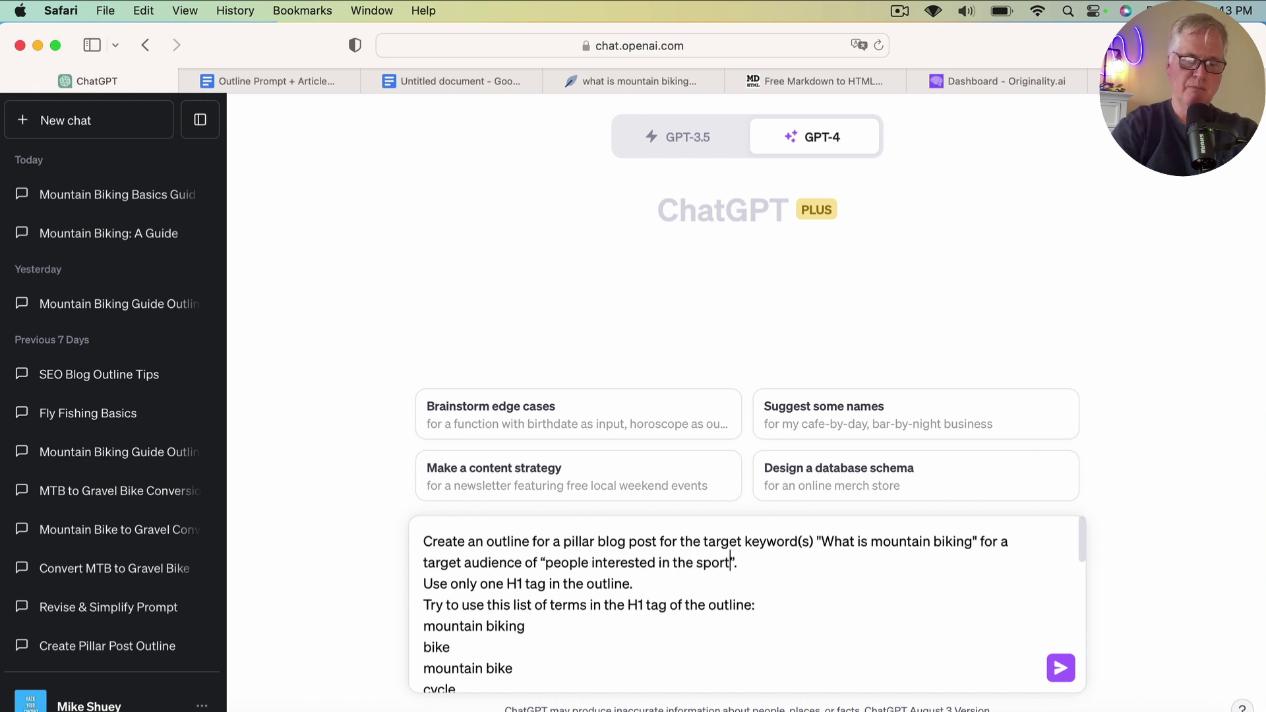
pyautogui.write(' of mounta')
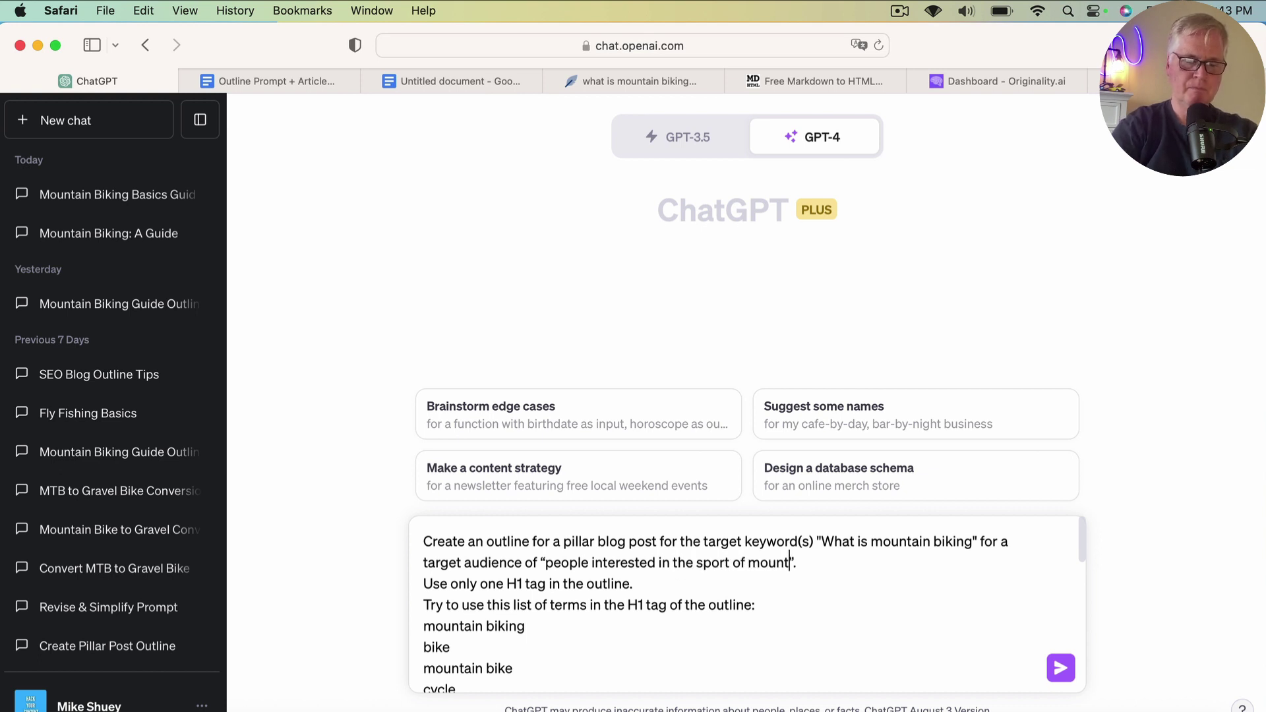
pyautogui.write('in biking')
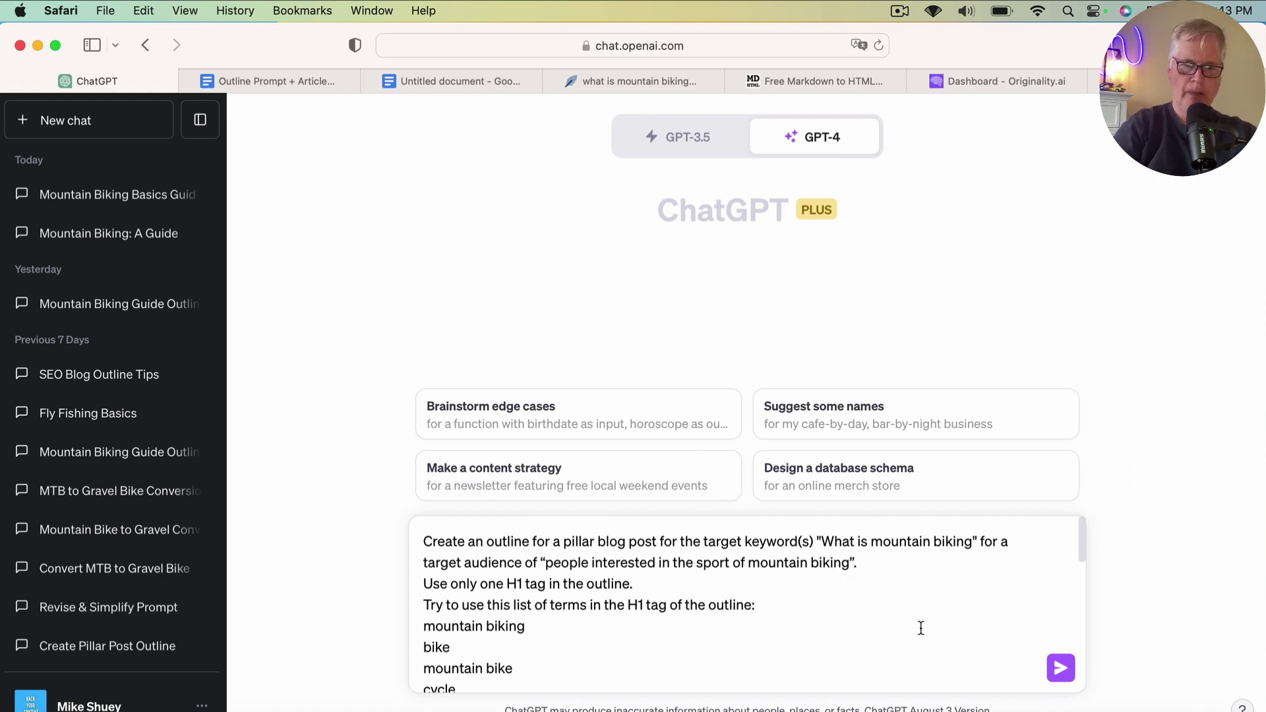
pyautogui.scroll(-5, 854, 621)
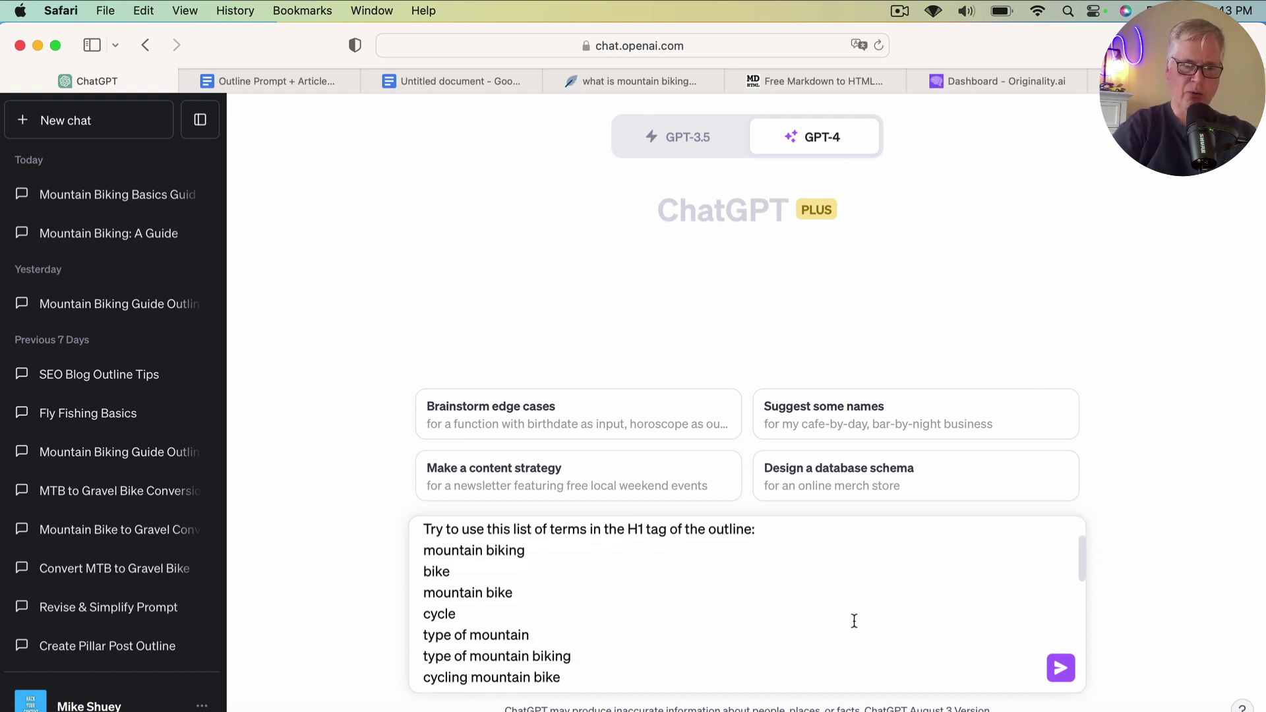
pyautogui.scroll(-10, 854, 621)
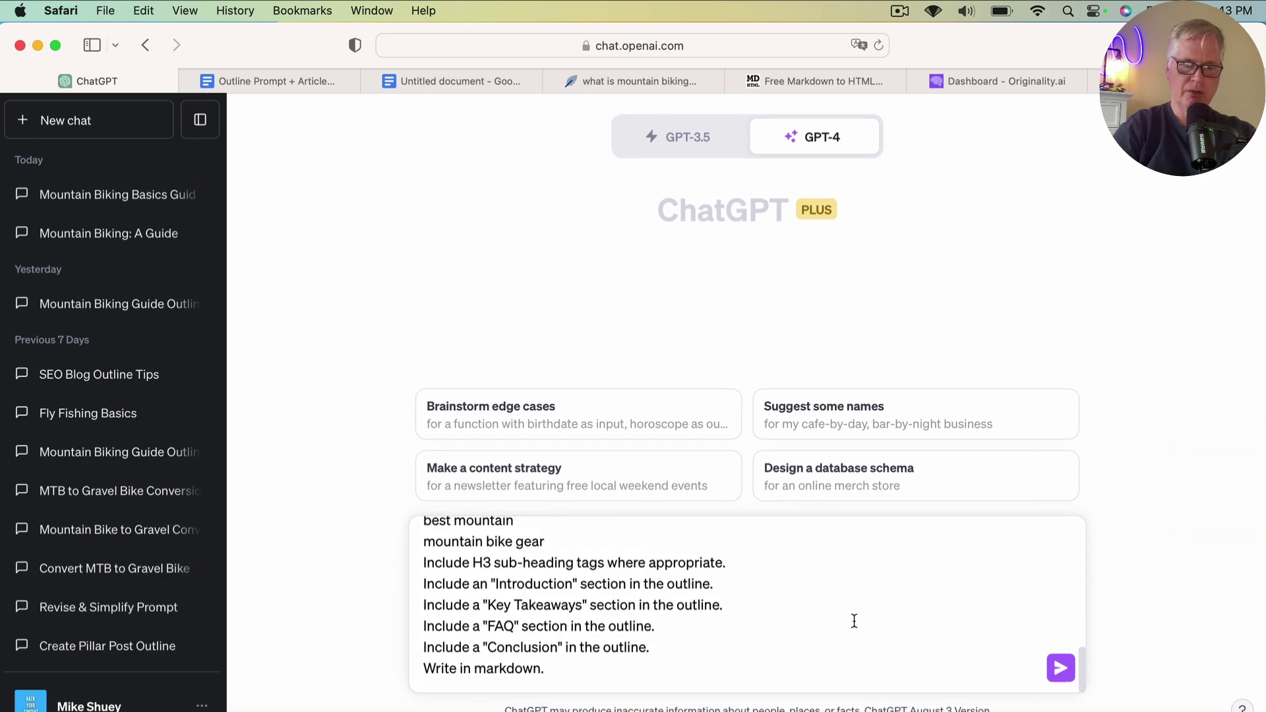
# - Send the filled outline prompt and review GPT-4's markdown outline through FAQ and Conclusion
pyautogui.click(1062, 669)
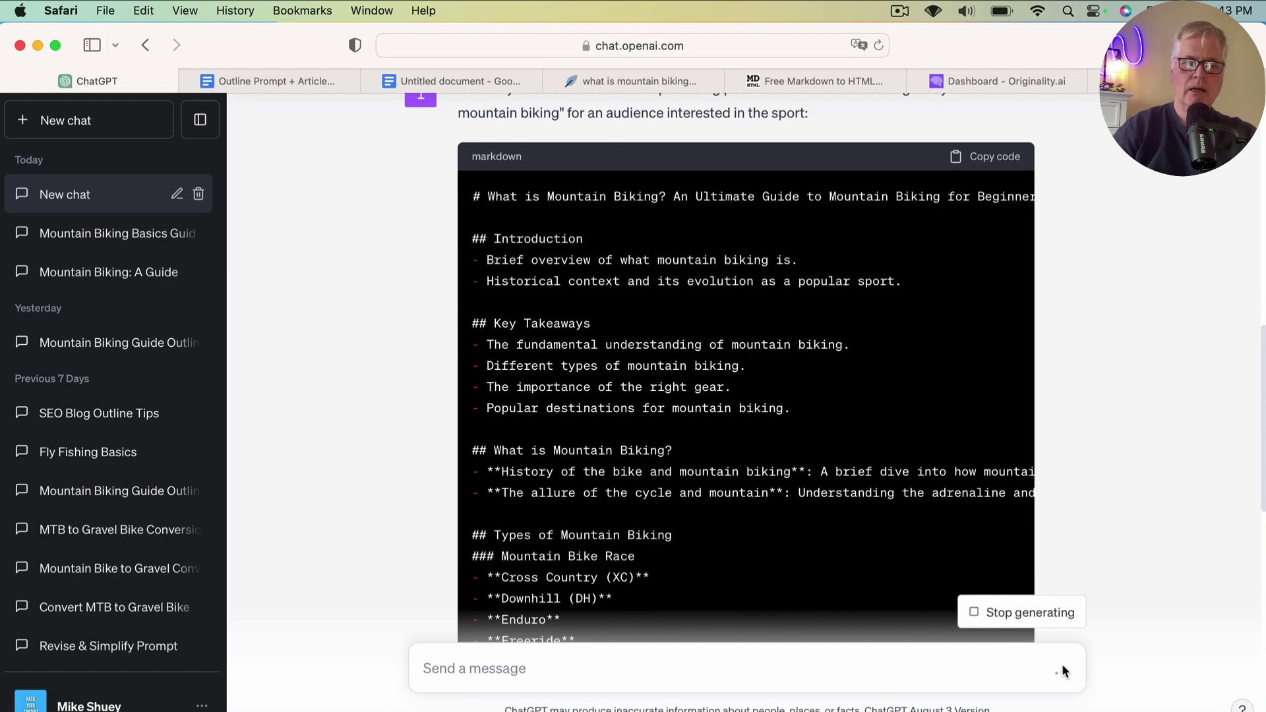
pyautogui.scroll(-6, 1010, 487)
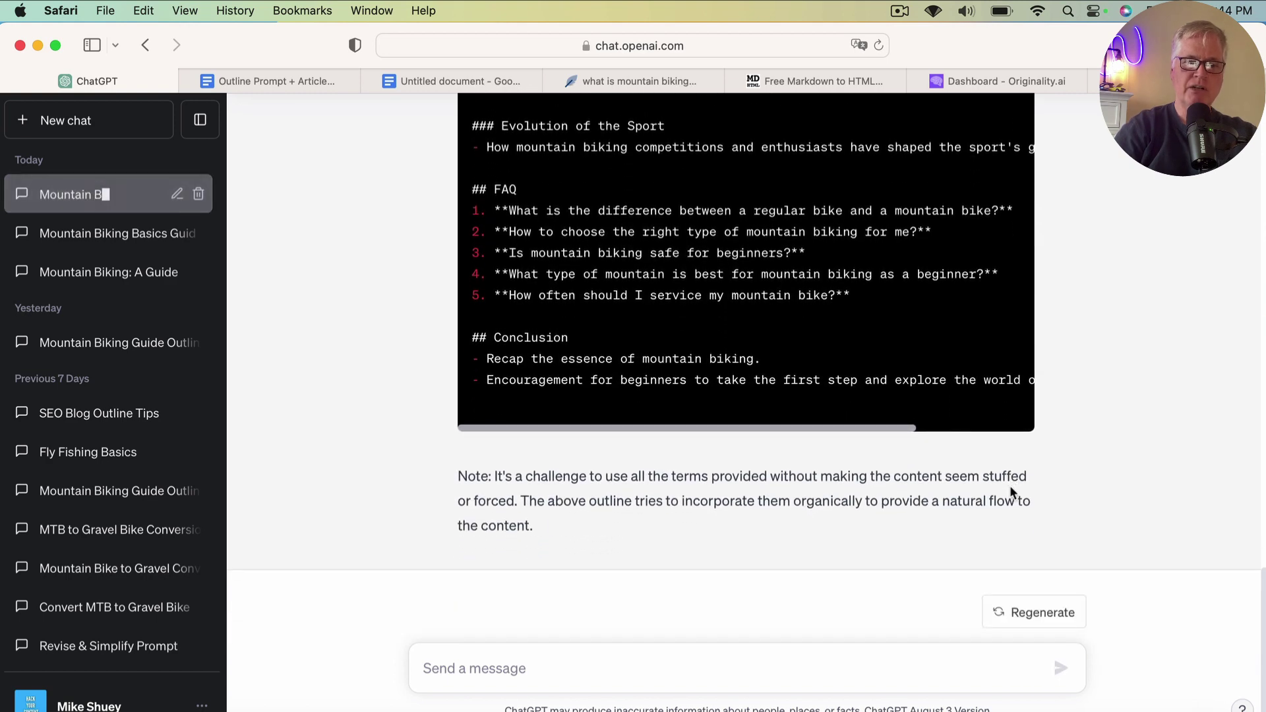
pyautogui.scroll(3, 1010, 488)
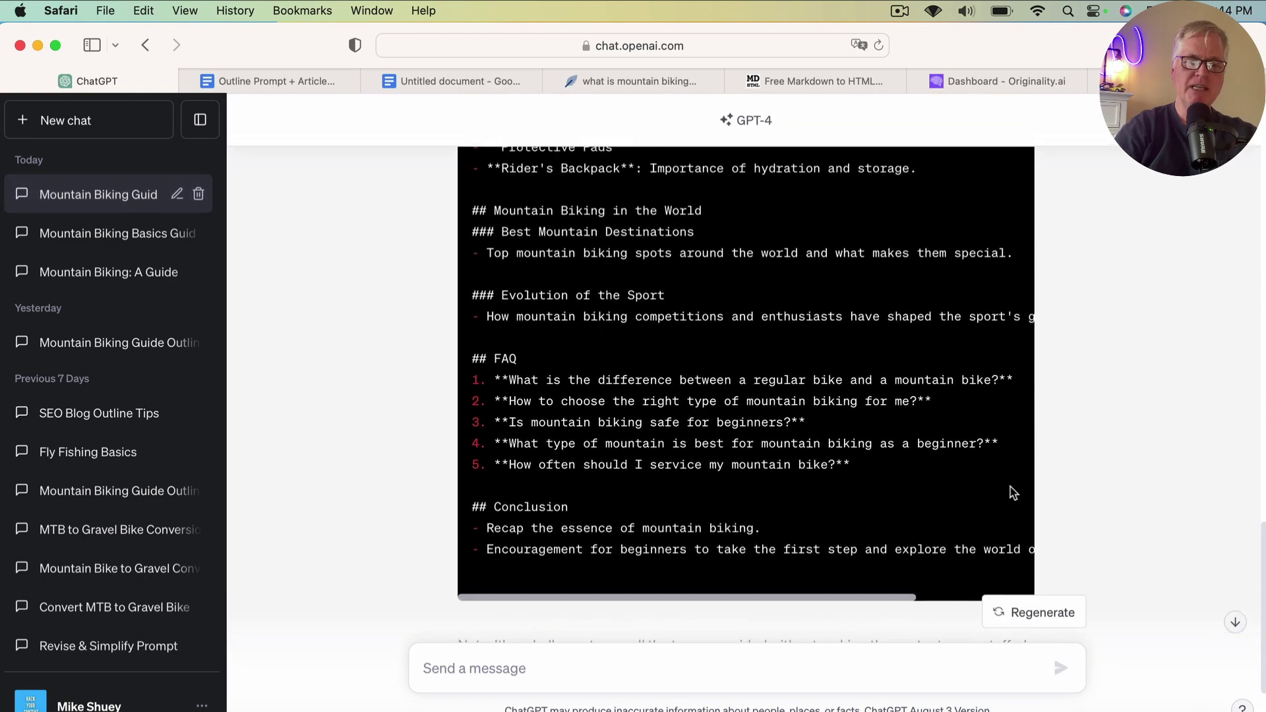
pyautogui.scroll(-3, 1012, 492)
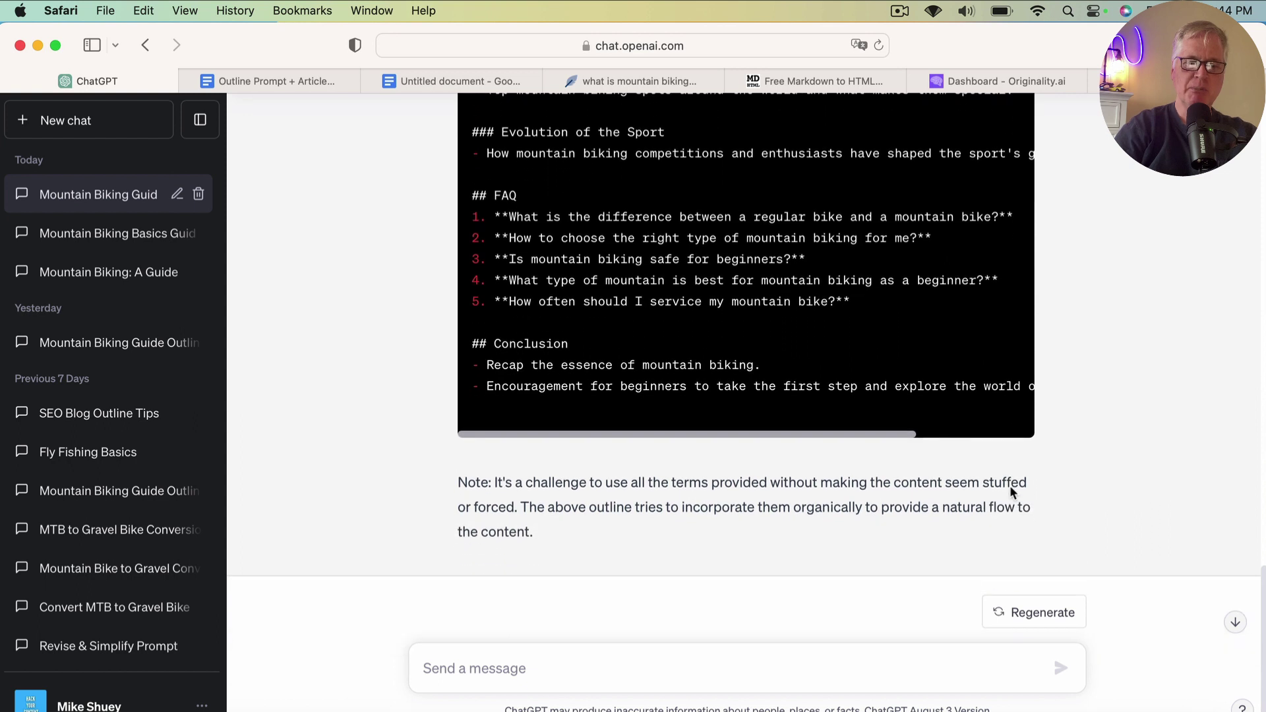
pyautogui.scroll(-1, 1010, 487)
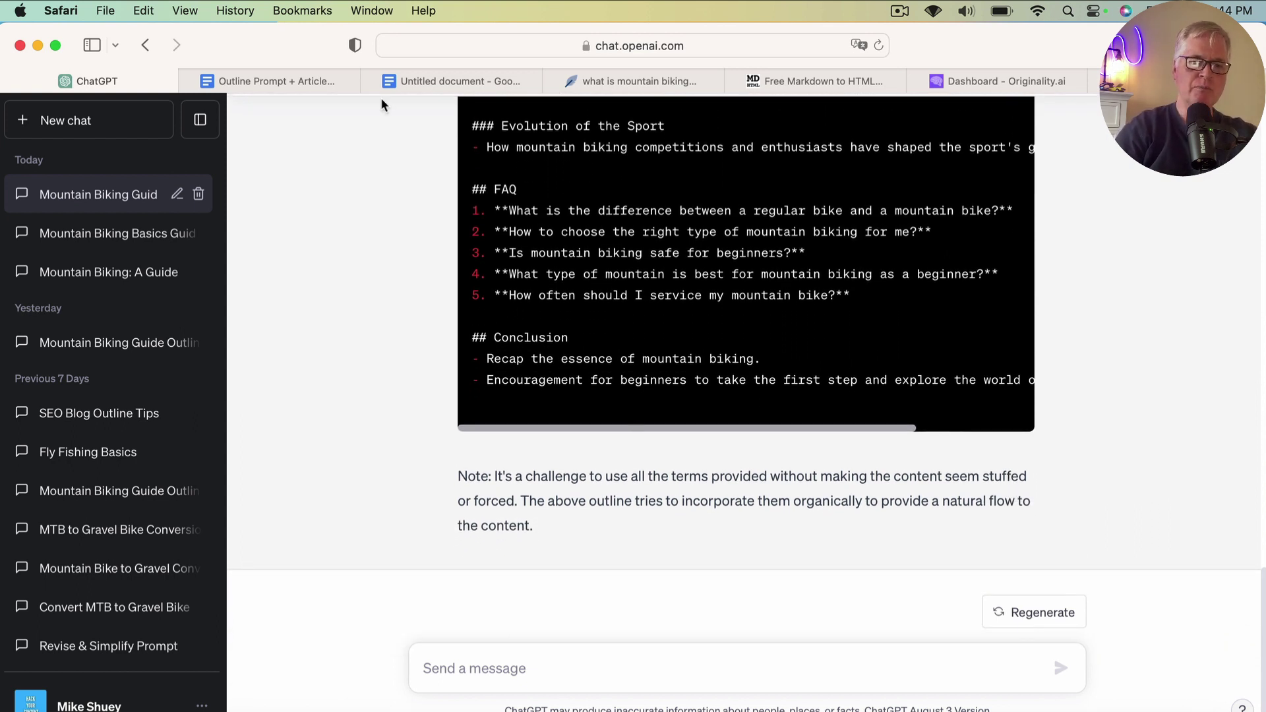
# - Insert 'be' in Prompt #2 so it reads 'where they would be appropriate'
pyautogui.click(292, 79)
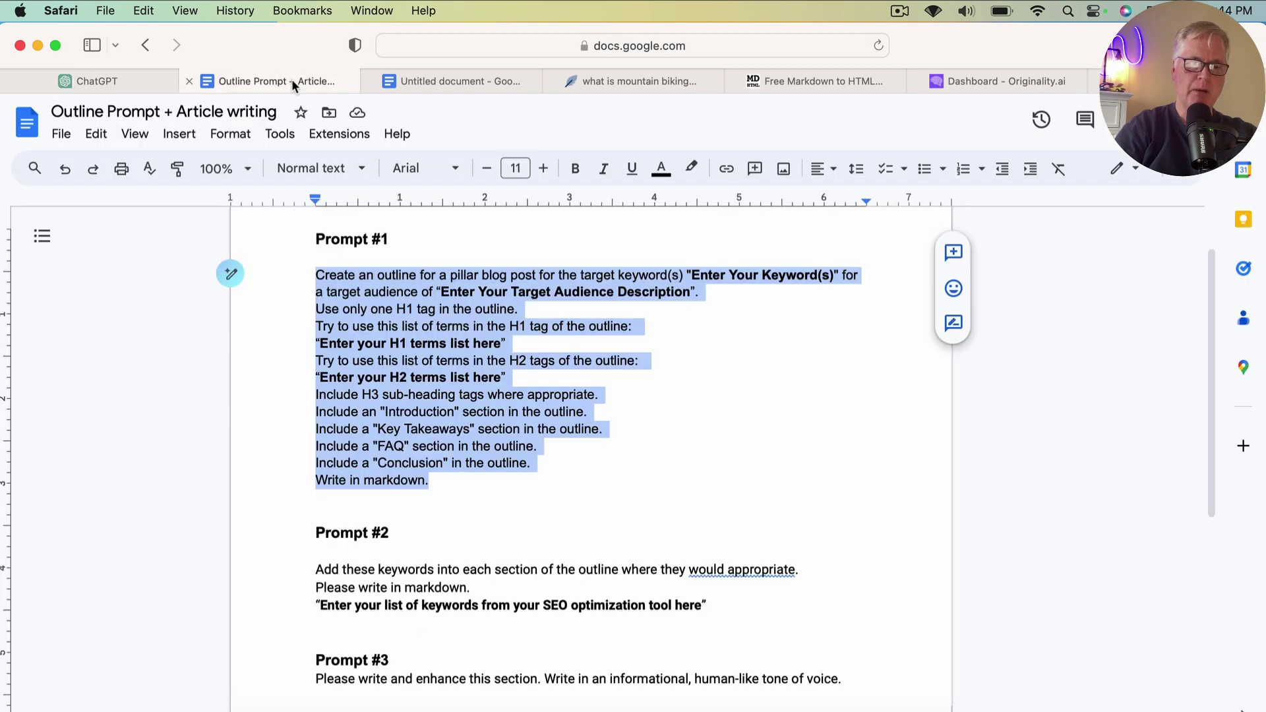
pyautogui.scroll(-2, 379, 428)
pyautogui.scroll(-5, 379, 429)
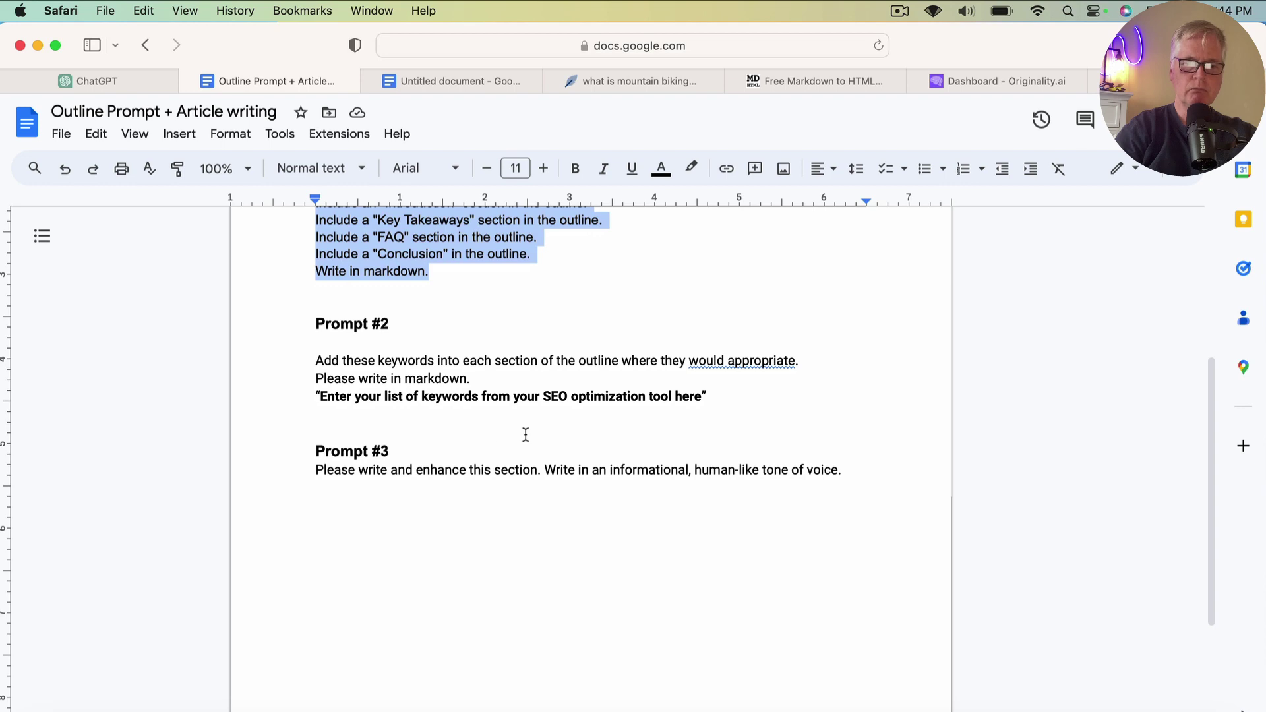
pyautogui.click(729, 360)
pyautogui.write('be')
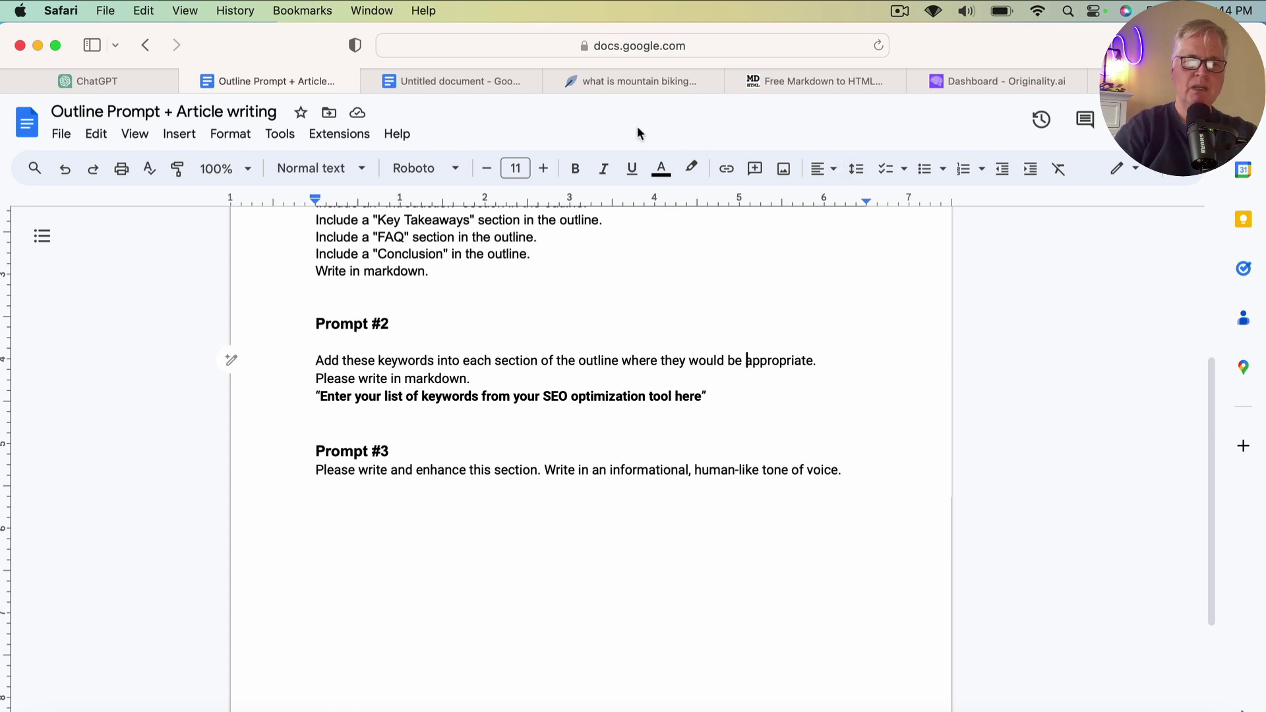
# - Delete the EXTENDED TEXT TERMS heading line from the keyword list in the Untitled document
pyautogui.click(467, 82)
pyautogui.scroll(-3, 470, 500)
pyautogui.scroll(-6, 471, 500)
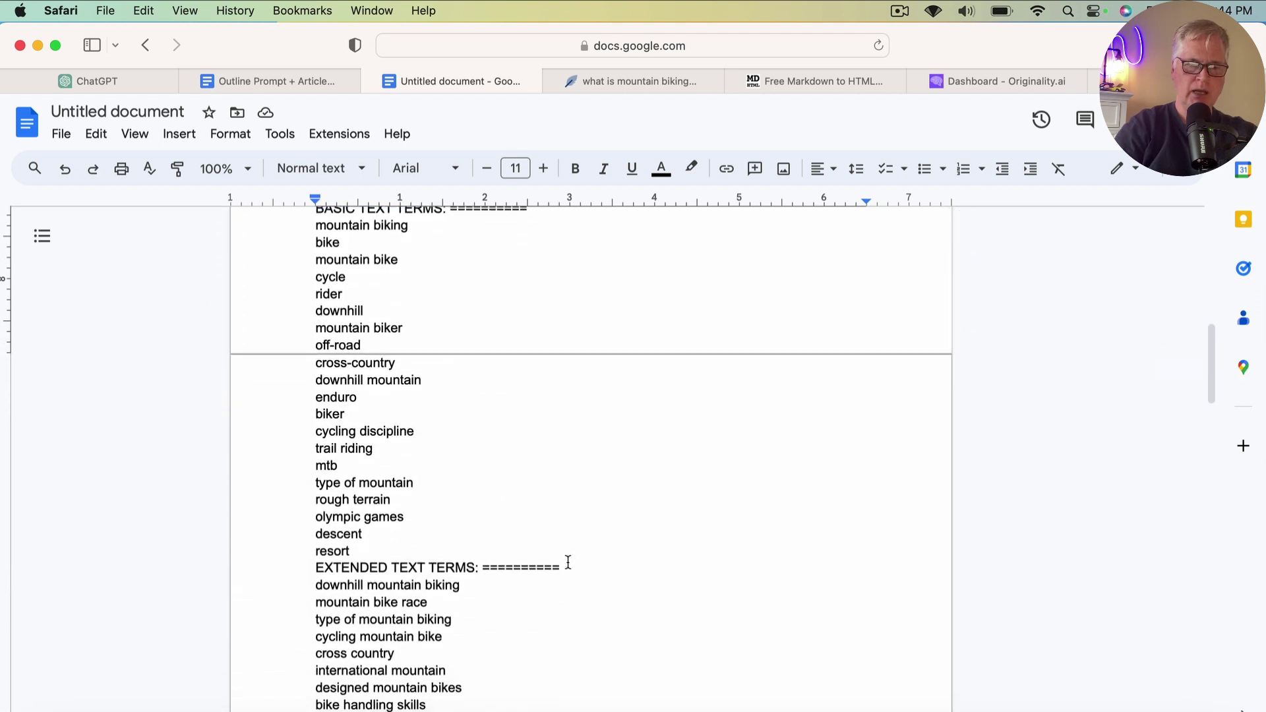
pyautogui.moveTo(565, 565); pyautogui.dragTo(317, 567)
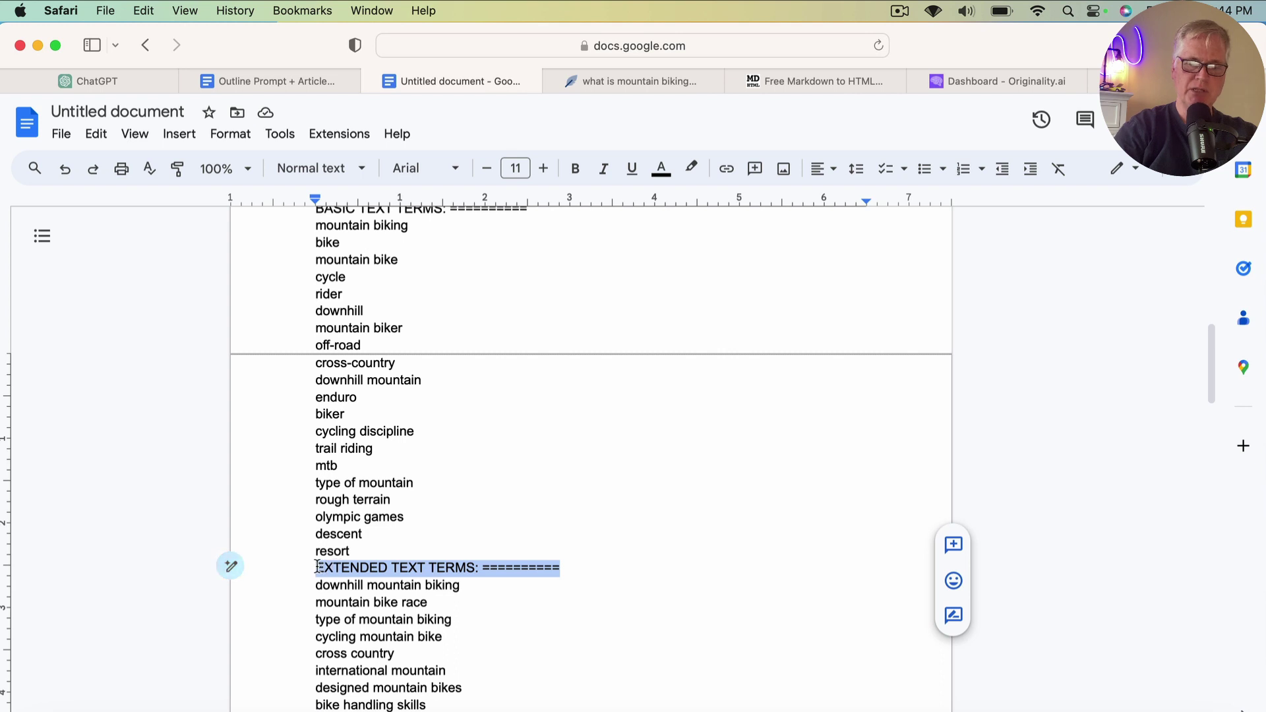
pyautogui.press('BackSpace')
pyautogui.press('BackSpace')
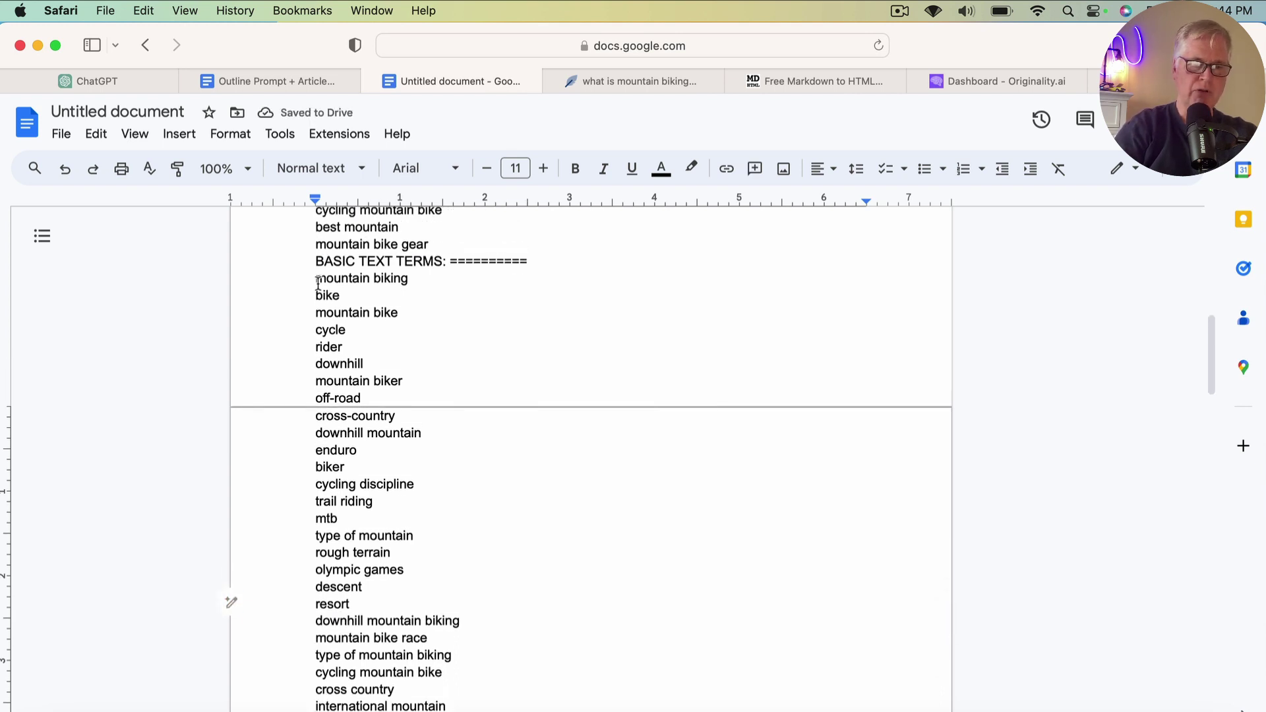
# - Copy the keyword list from mountain biking through riding a bicycle and return to ChatGPT
pyautogui.moveTo(316, 280); pyautogui.dragTo(389, 705)
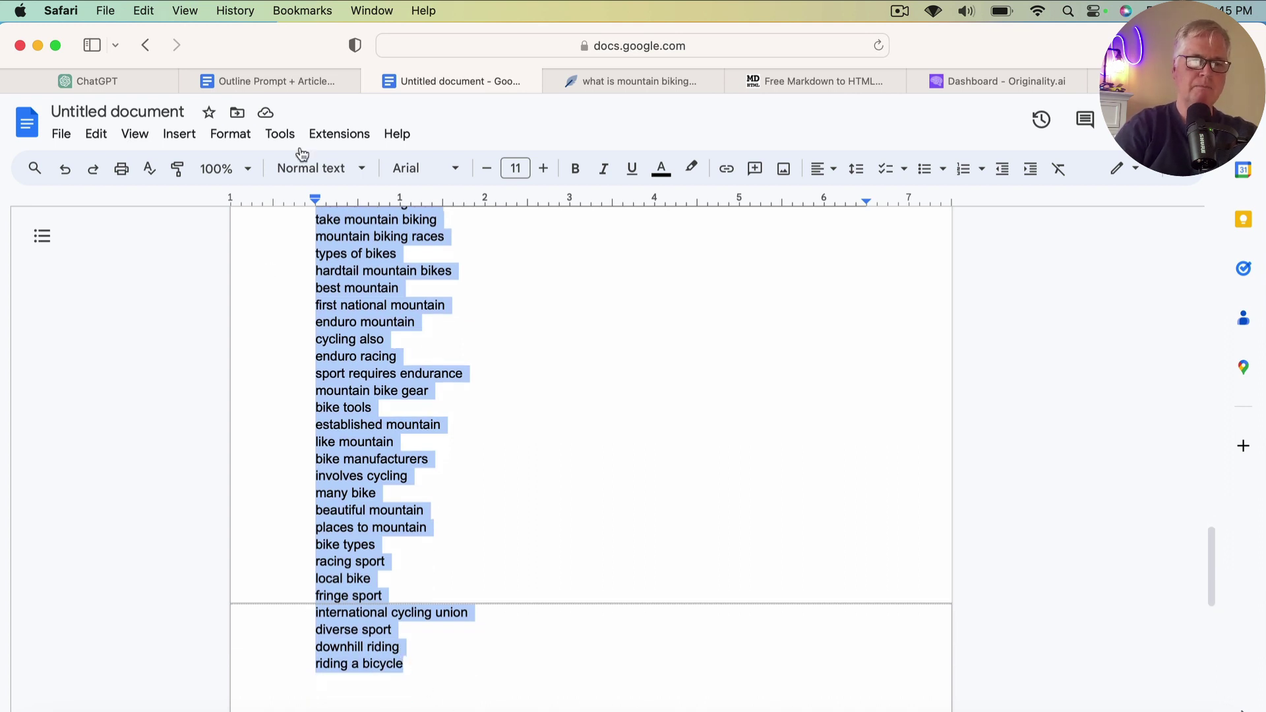
pyautogui.moveTo(283, 87)
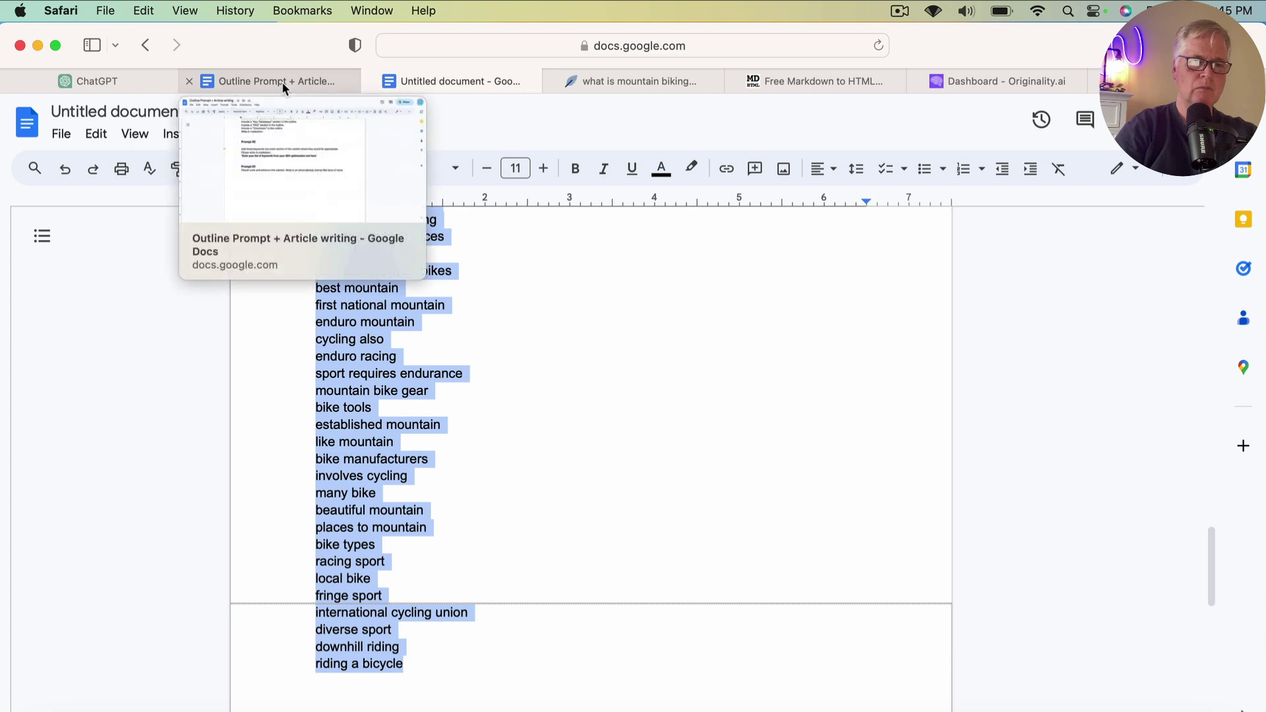
pyautogui.click(148, 81)
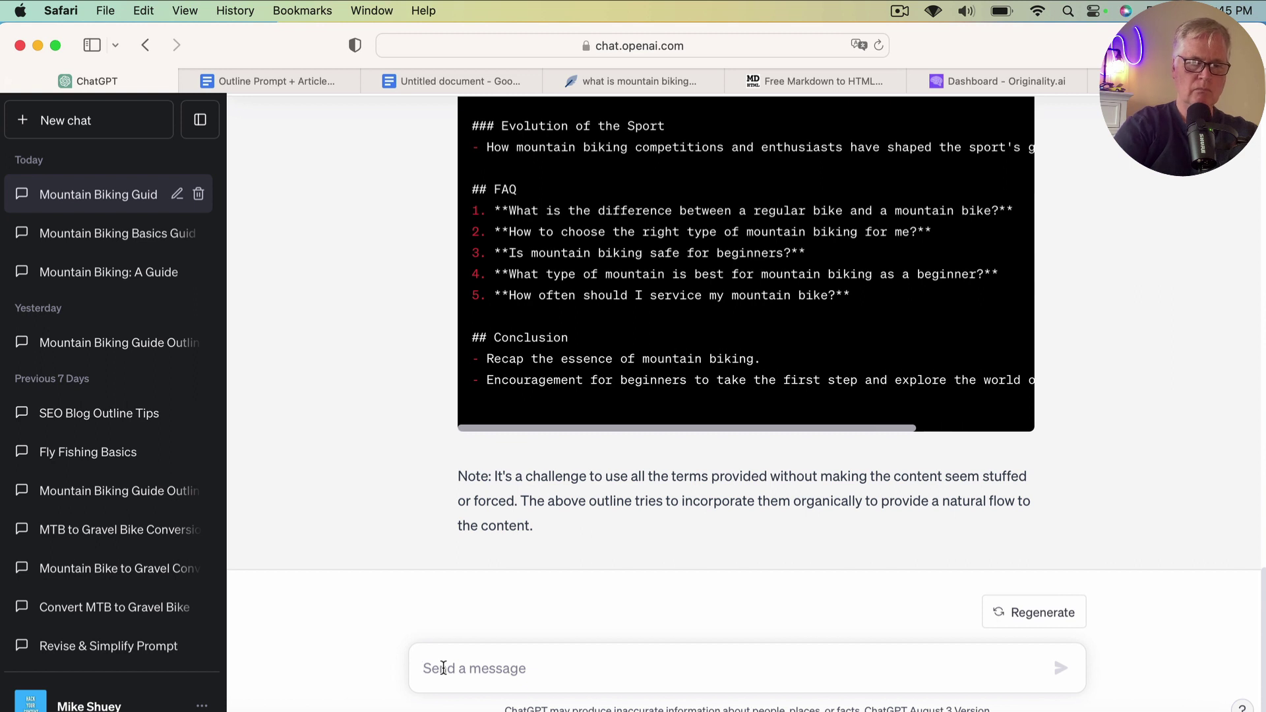
# - Paste the keyword list into the ChatGPT message, removing the trailing blank line and adding one above
pyautogui.press('super+v')
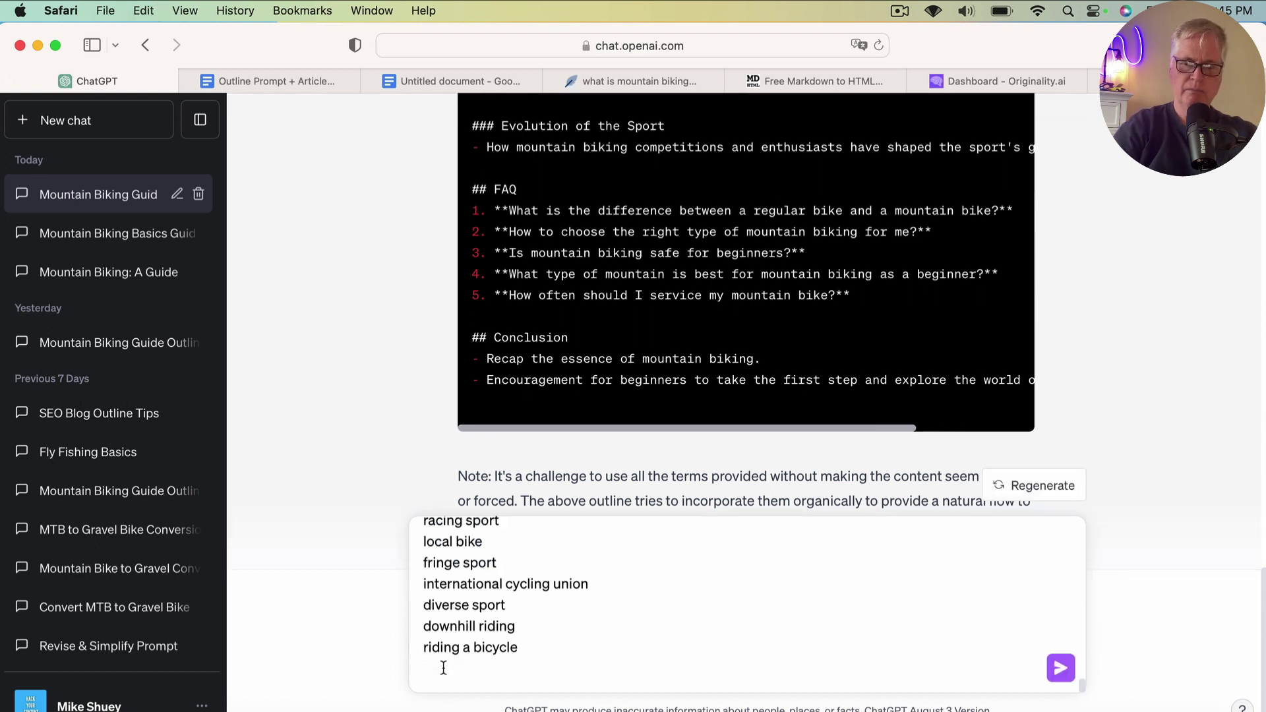
pyautogui.press('BackSpace')
pyautogui.scroll(20, 447, 656)
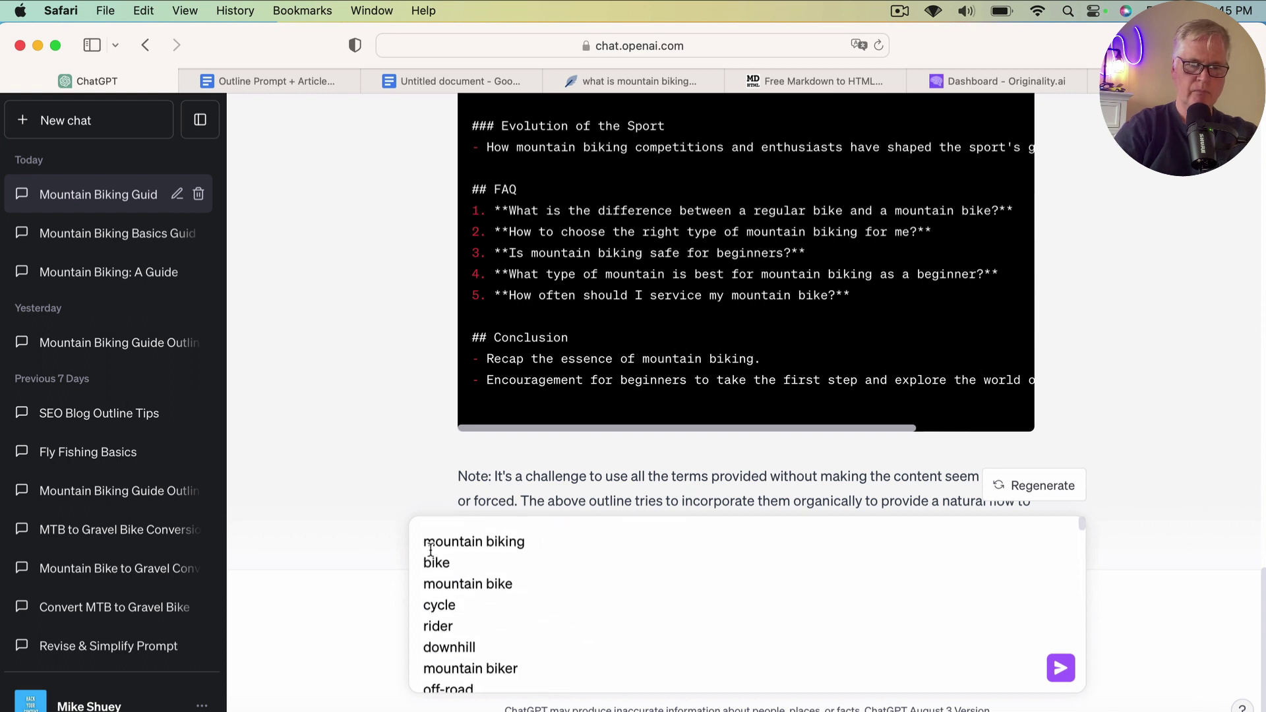
pyautogui.click(423, 542)
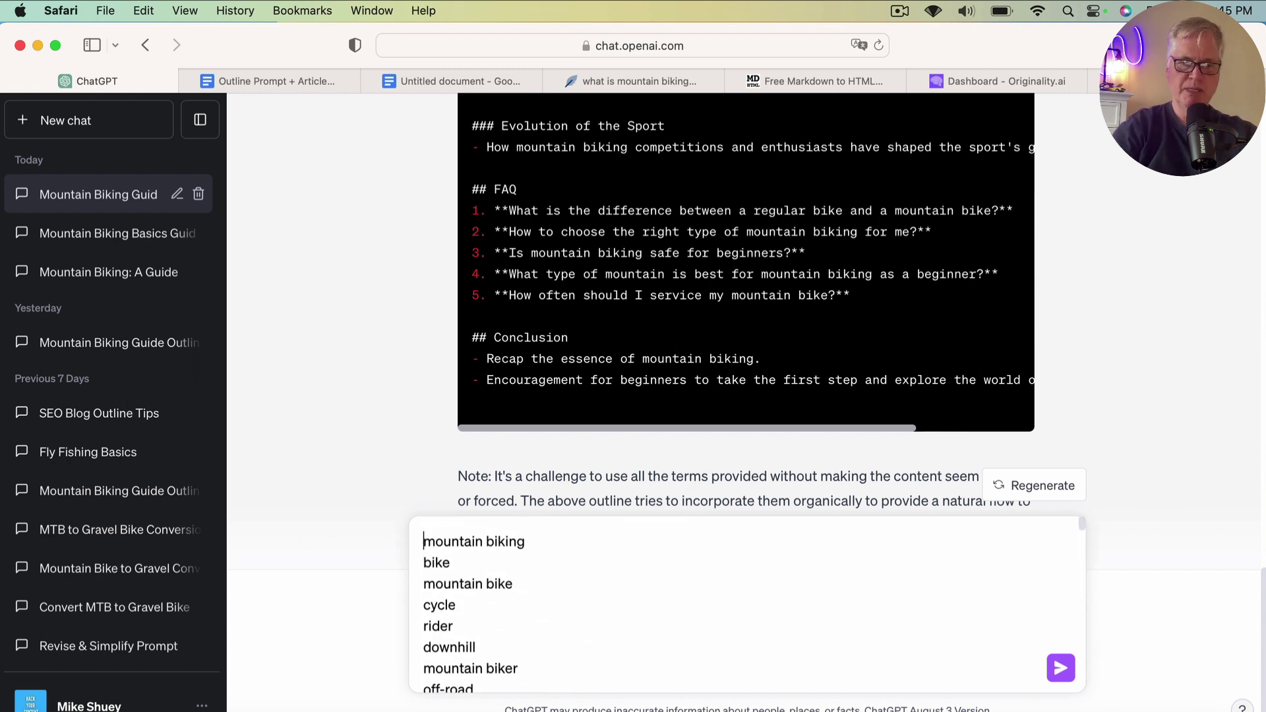
pyautogui.press('Return')
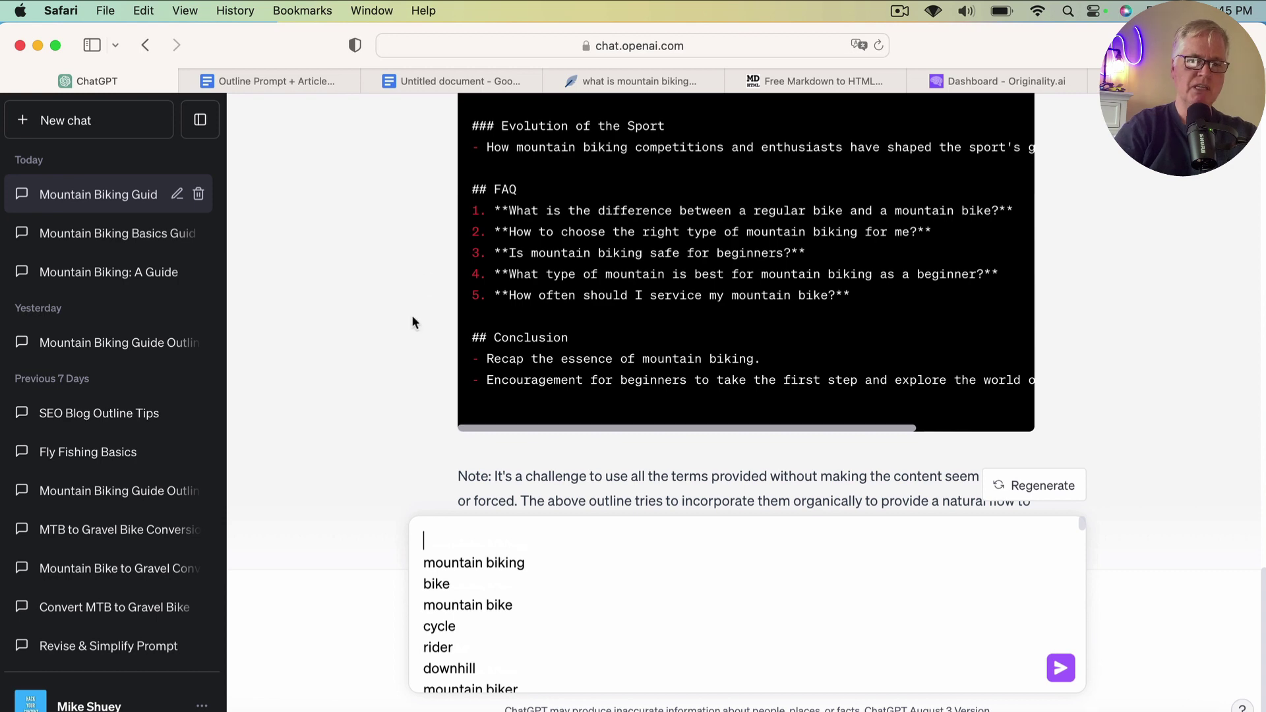
pyautogui.click(314, 80)
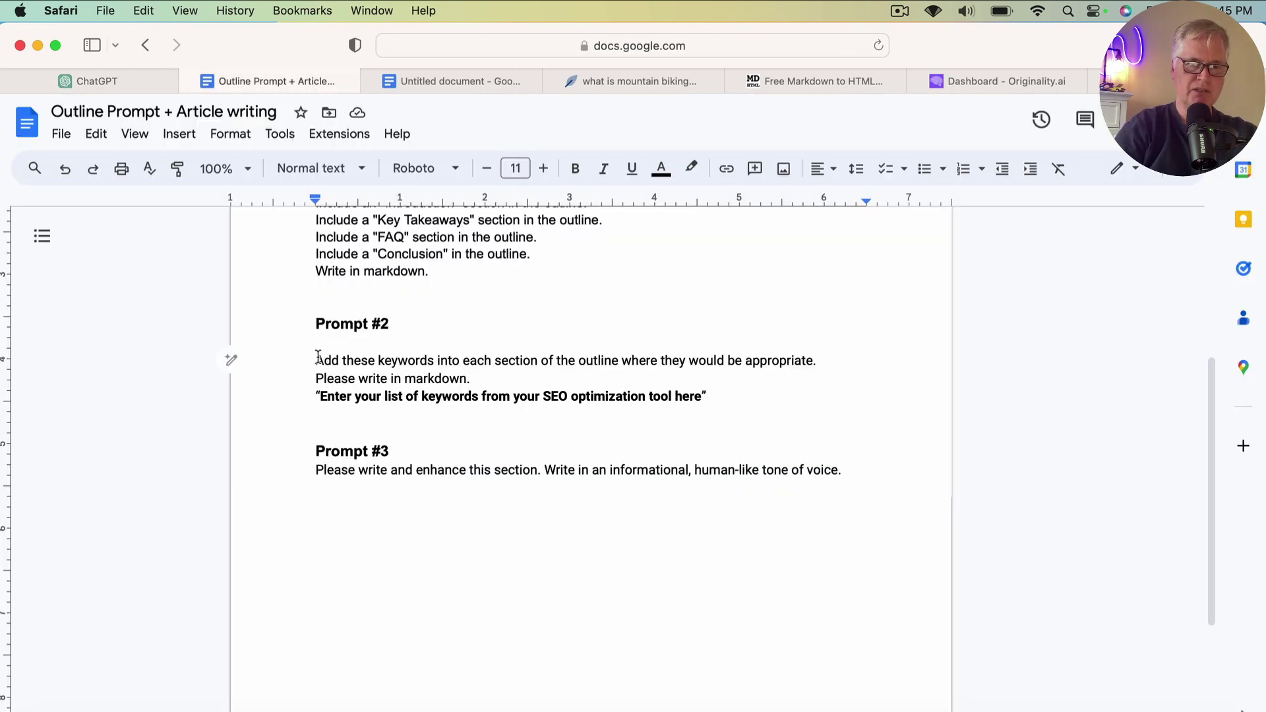
# - Copy the two Prompt #2 instruction lines from the Outline Prompt document
pyautogui.moveTo(317, 360)
pyautogui.mouseDown()
pyautogui.moveTo(484, 373)
pyautogui.moveTo(317, 356)
pyautogui.mouseUp()
pyautogui.press('super+c')
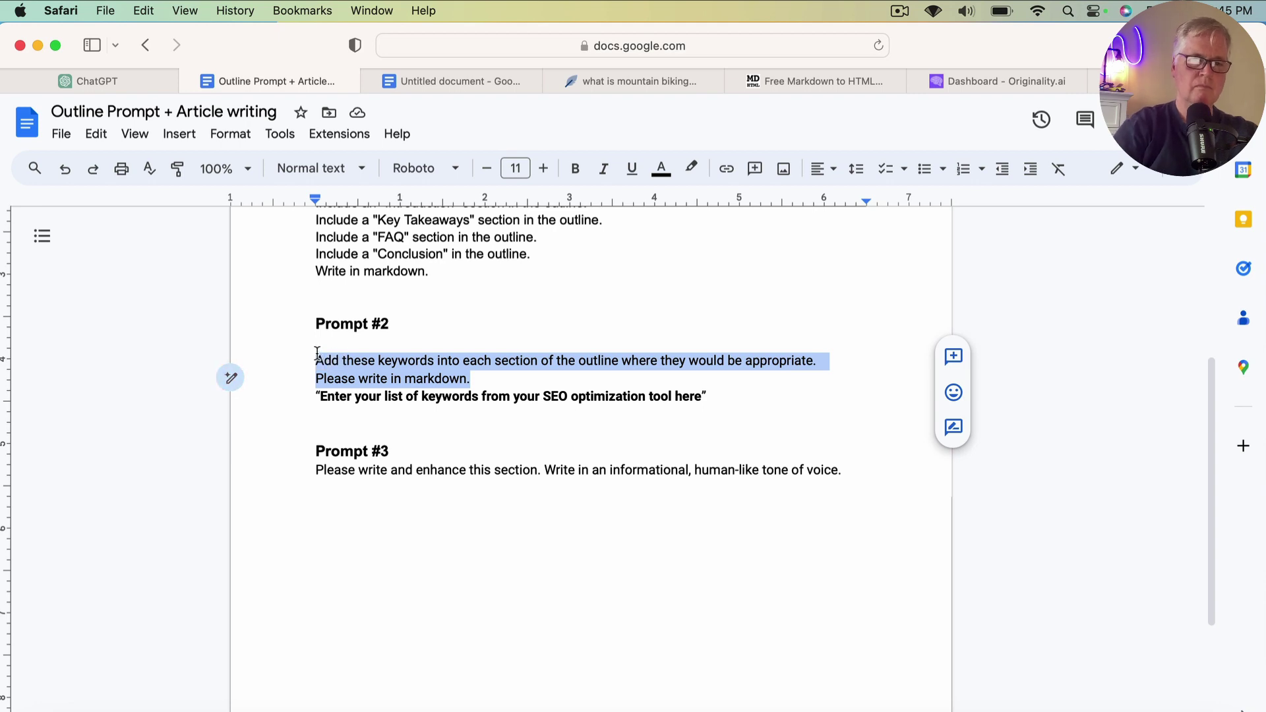
pyautogui.click(126, 86)
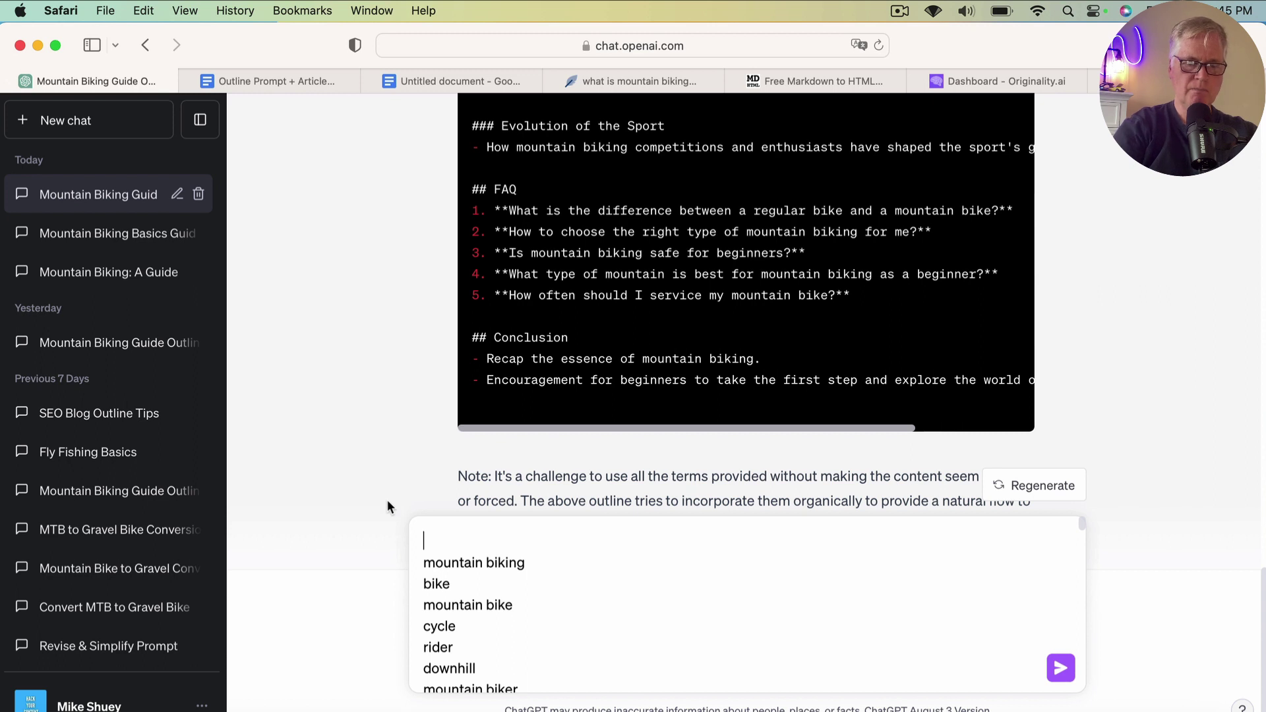
# - Send Prompt #2 above the keyword list and copy ChatGPT's keyword-enriched markdown outline
pyautogui.press('super+v')
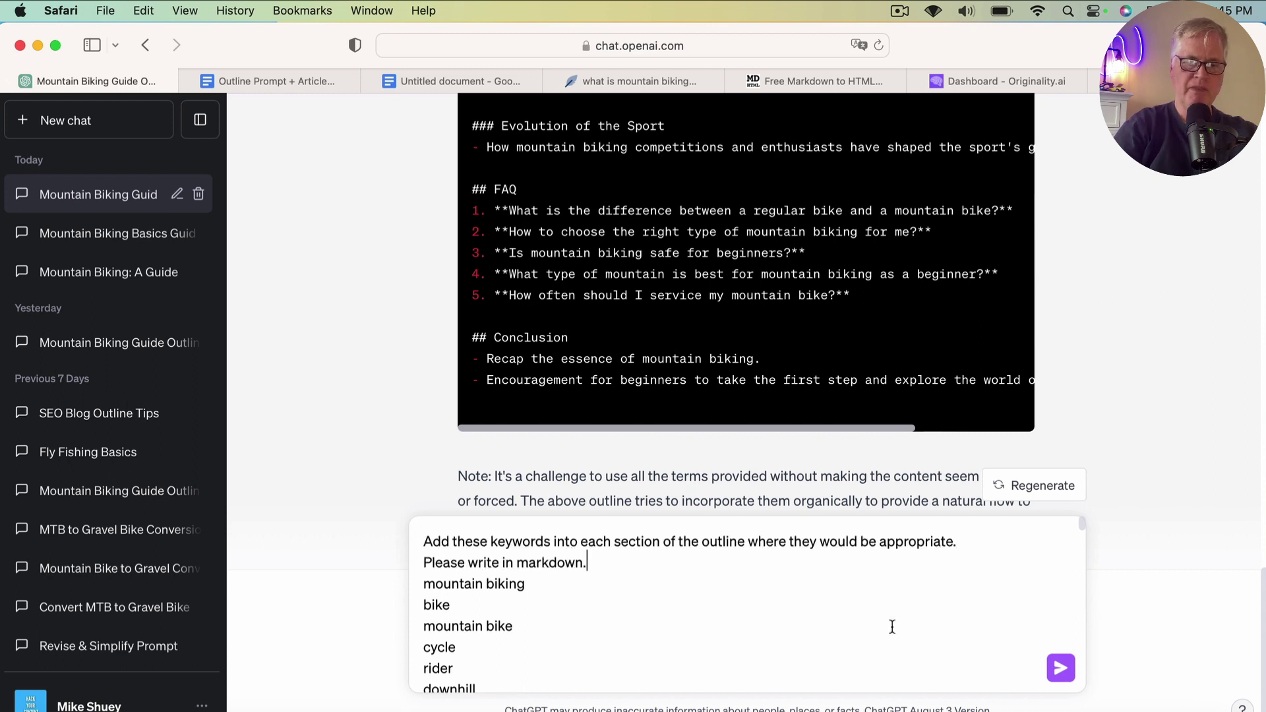
pyautogui.click(1060, 669)
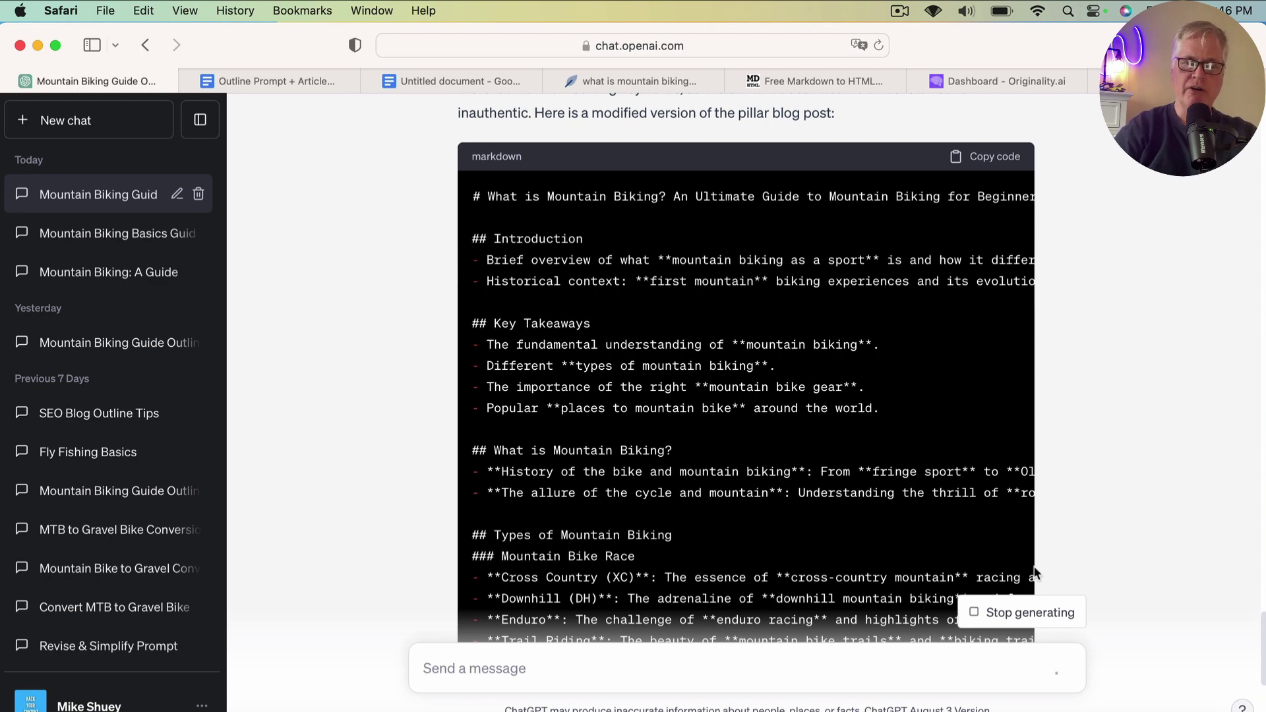
pyautogui.scroll(-7, 814, 515)
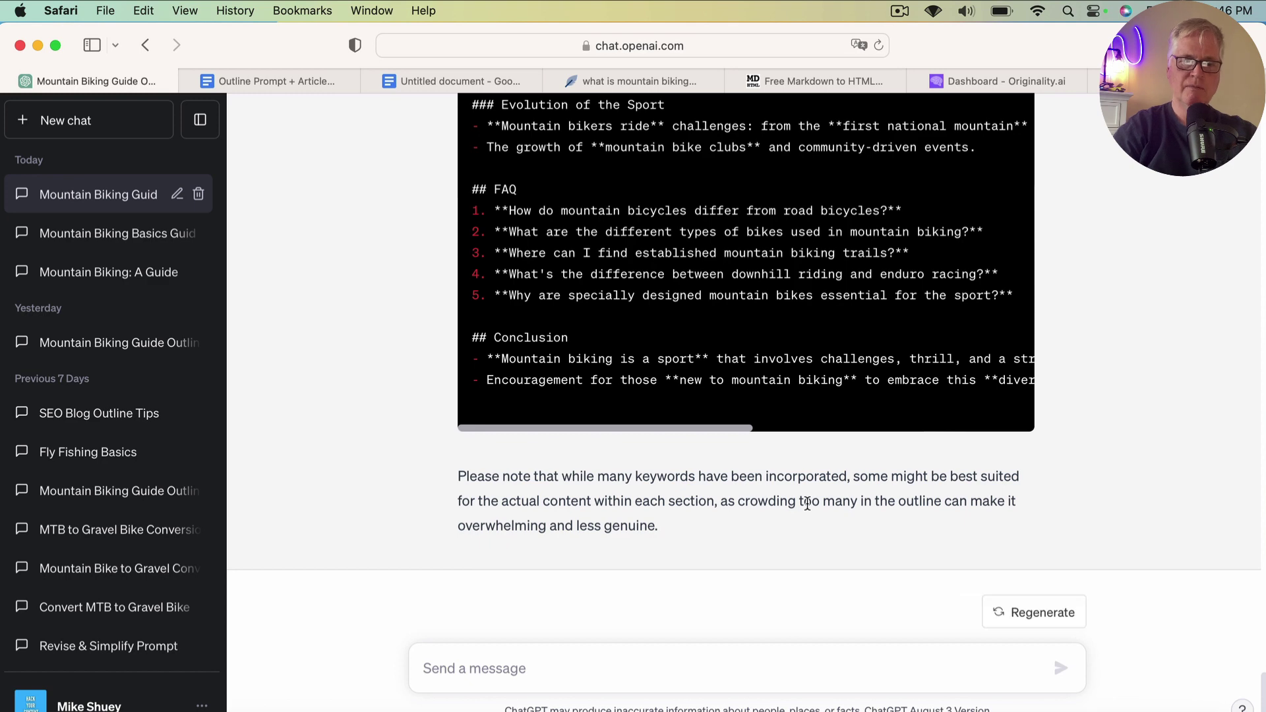
pyautogui.scroll(15, 921, 331)
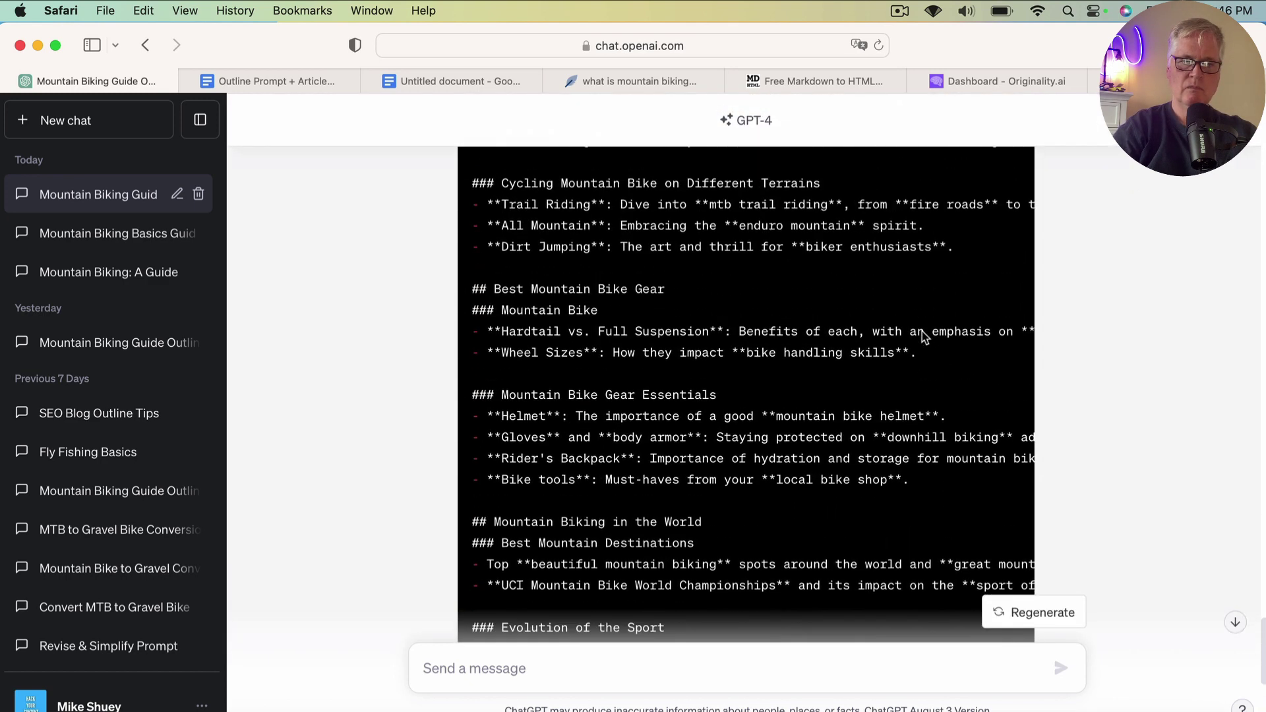
pyautogui.scroll(5, 922, 333)
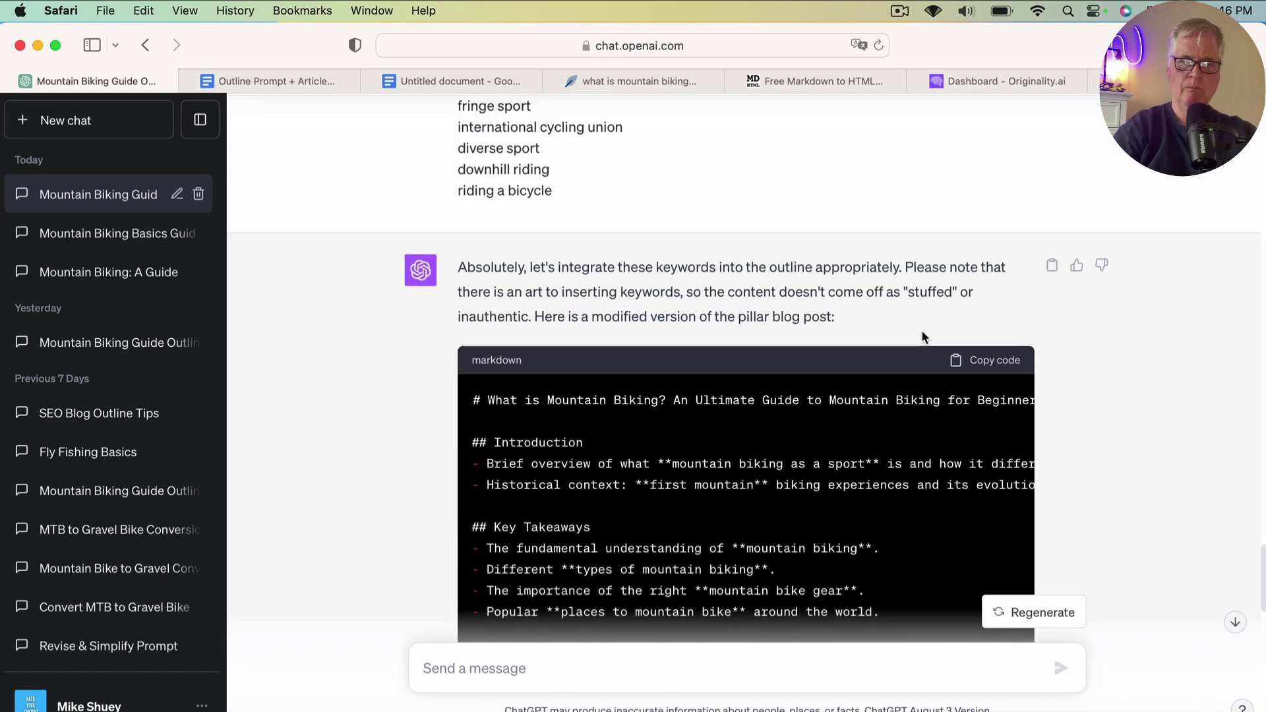
pyautogui.click(959, 359)
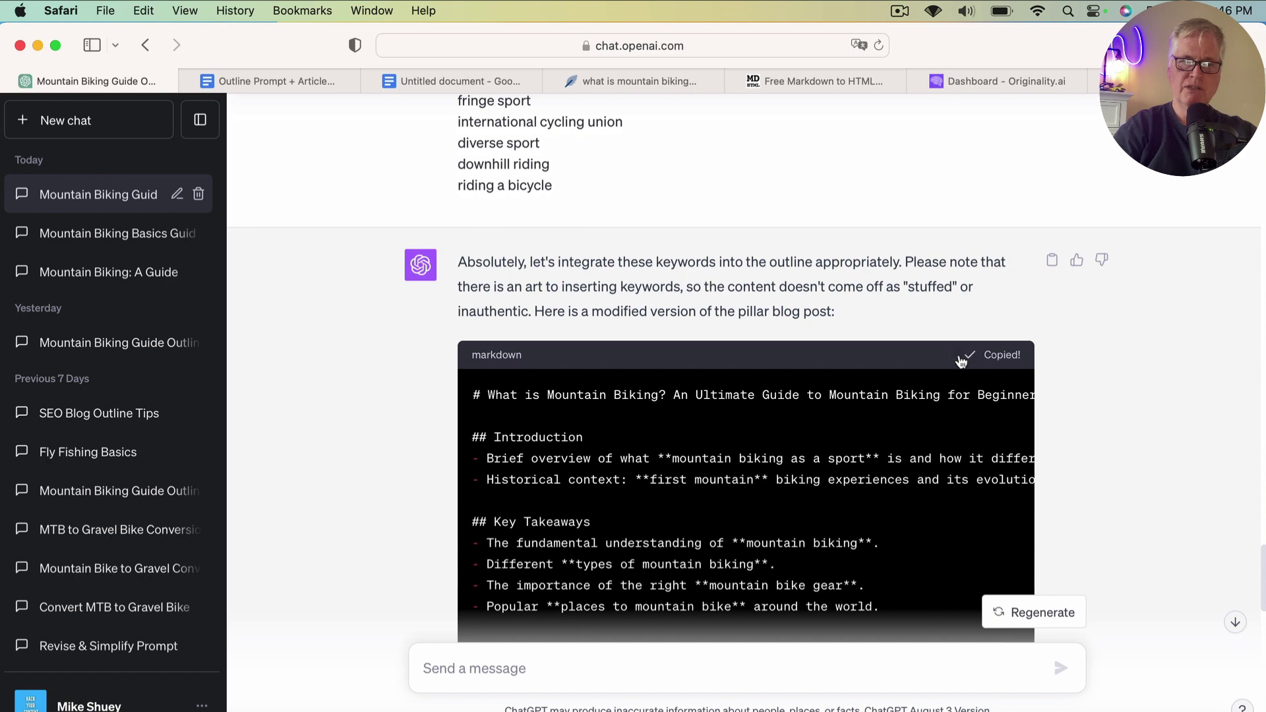
# - Replace the converter's sample markdown with the outline and select the rendered preview
pyautogui.click(842, 79)
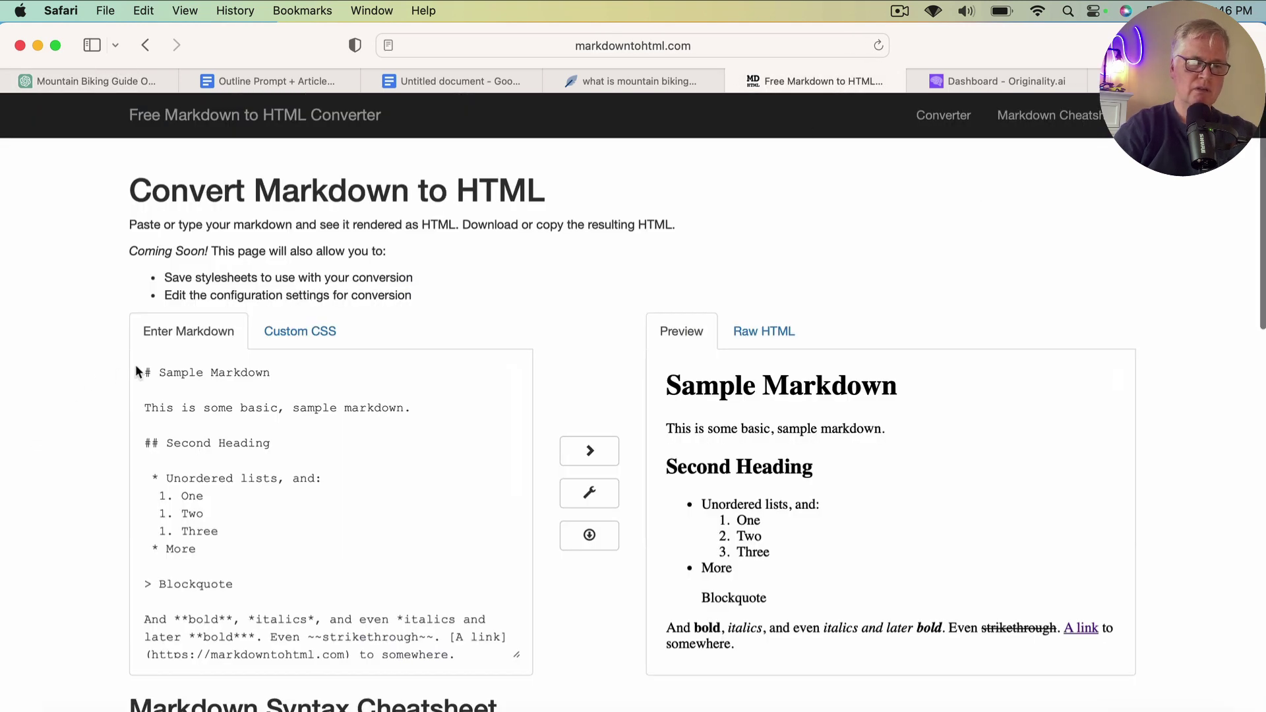
pyautogui.moveTo(144, 370); pyautogui.dragTo(353, 709)
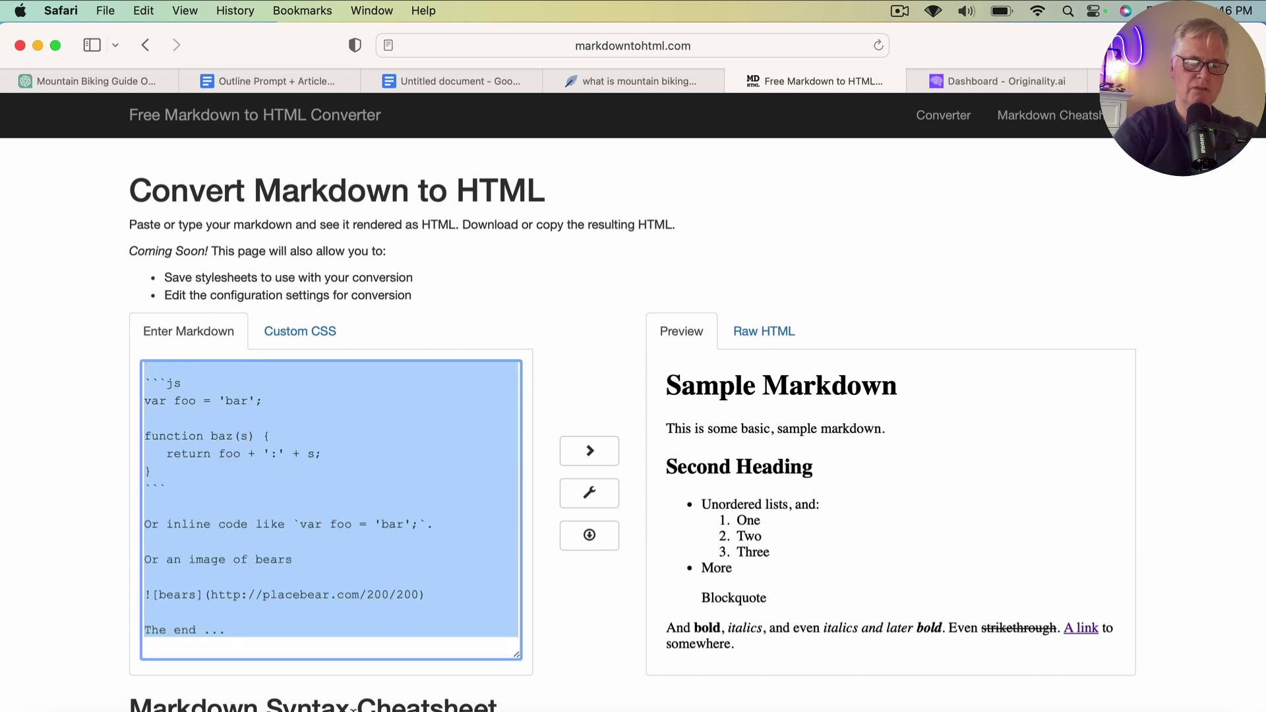
pyautogui.press('super+v')
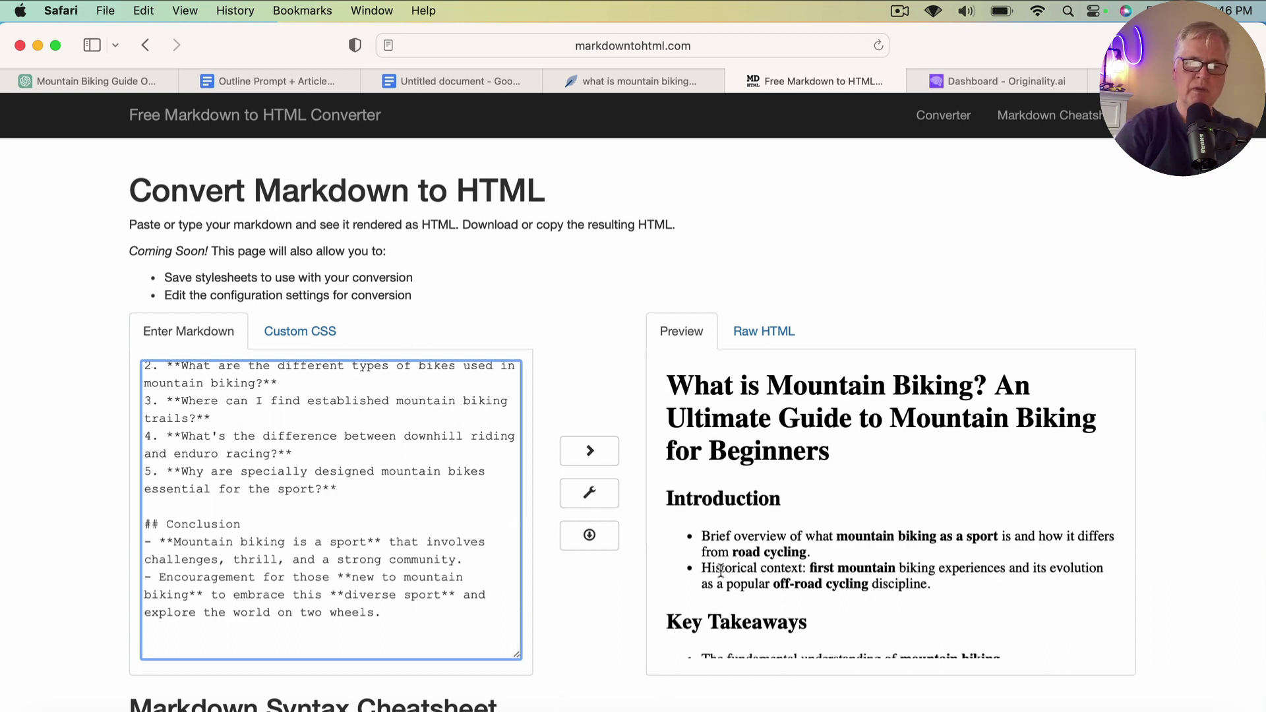
pyautogui.moveTo(667, 386); pyautogui.dragTo(1002, 634)
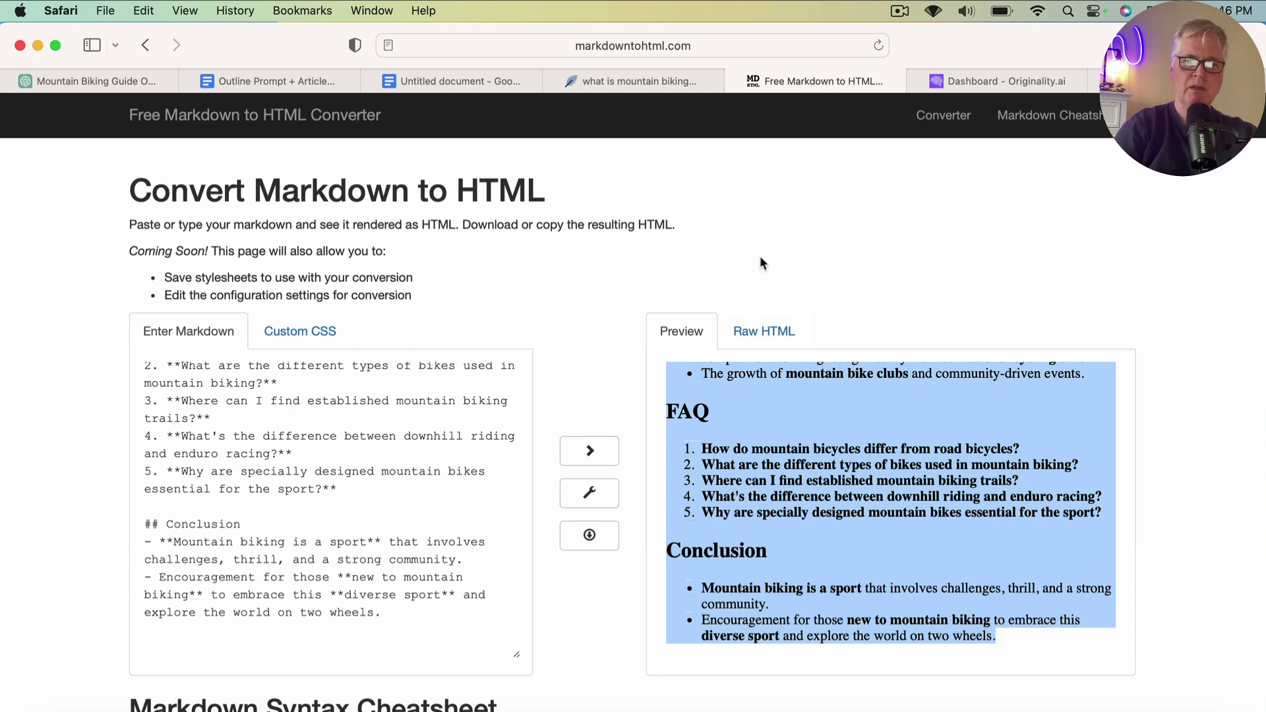
# - Paste the formatted outline into NeuronWriter's editor (score 65, 425 words) and select the H1 heading
pyautogui.click(677, 93)
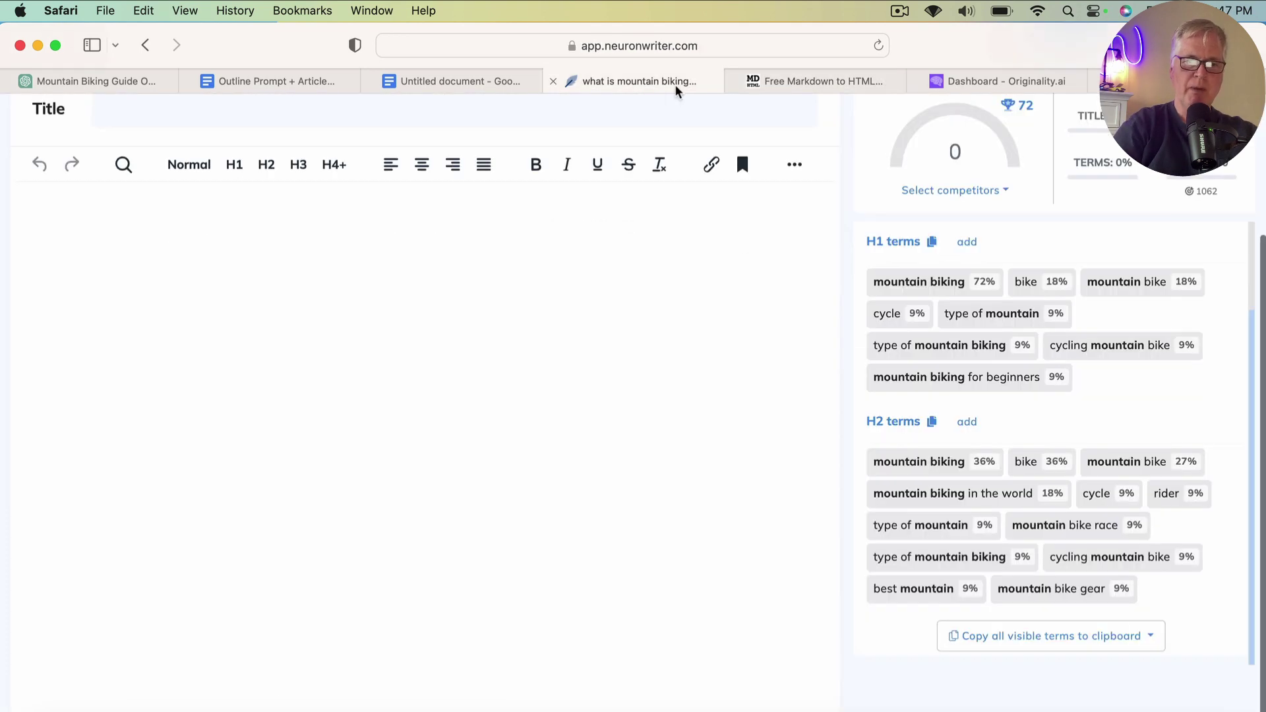
pyautogui.scroll(2, 481, 199)
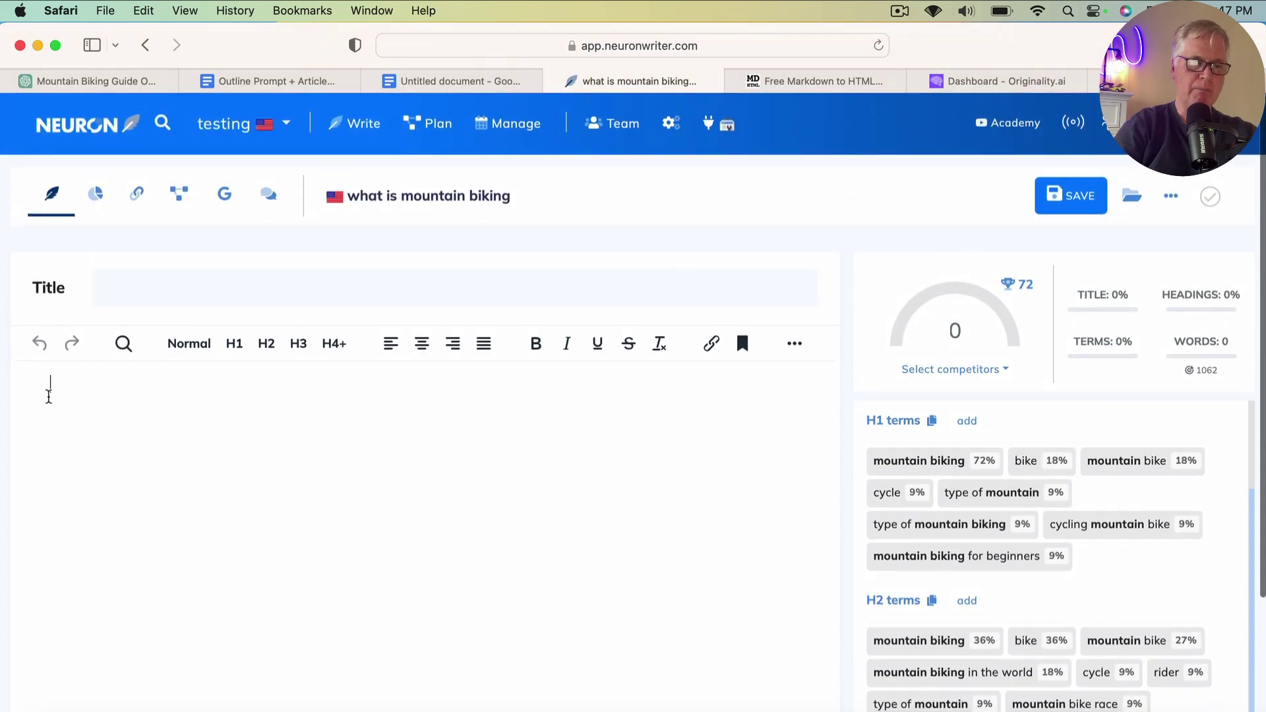
pyautogui.press('super+v')
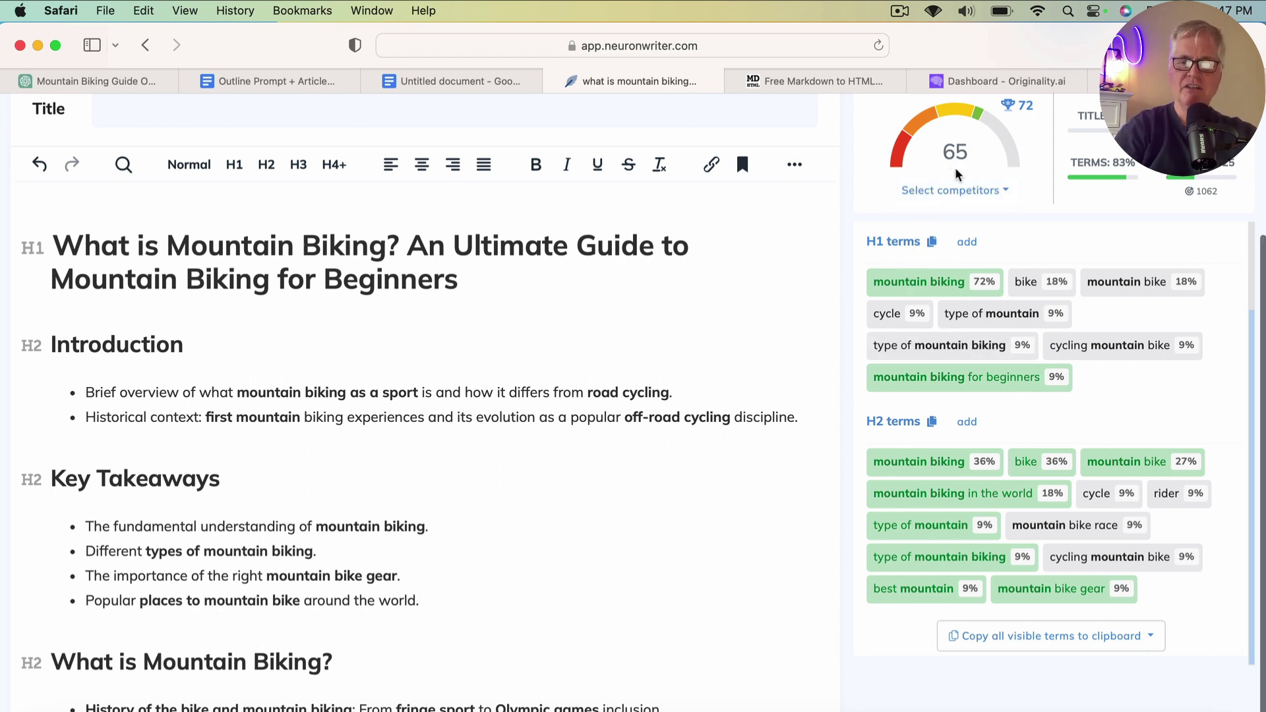
pyautogui.scroll(3, 956, 171)
pyautogui.moveTo(1021, 238)
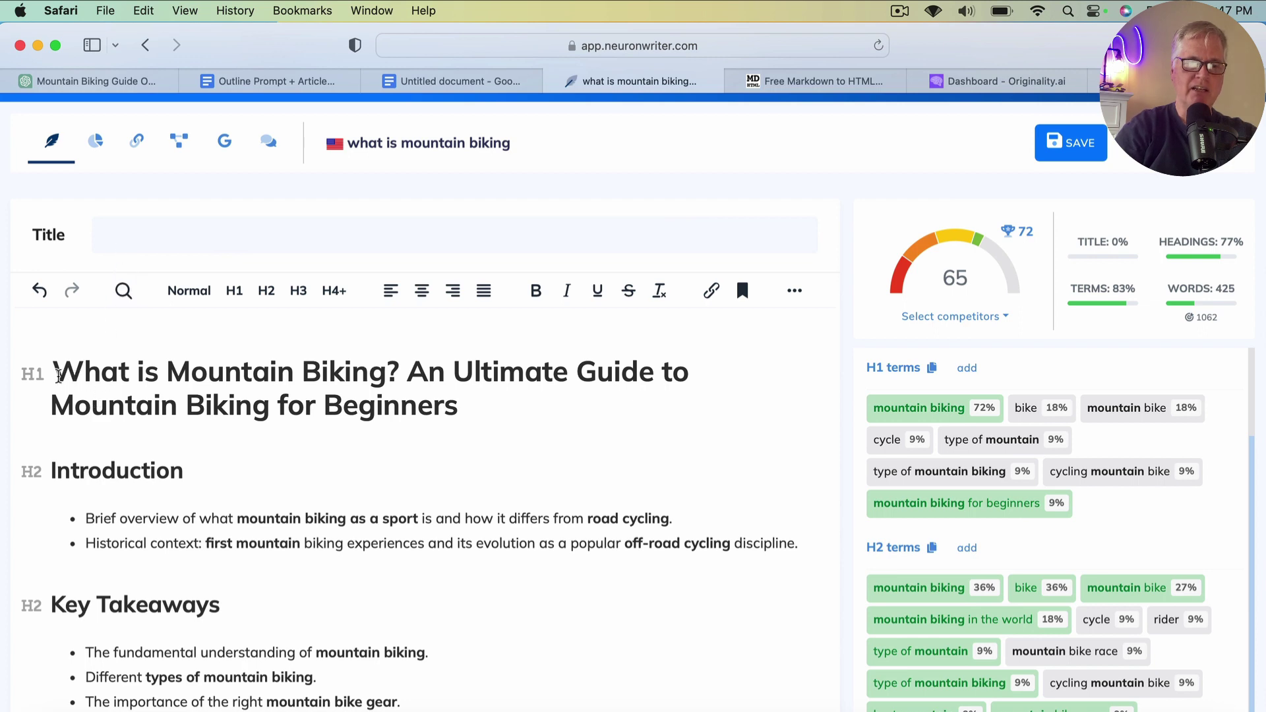
pyautogui.moveTo(58, 374); pyautogui.dragTo(507, 409)
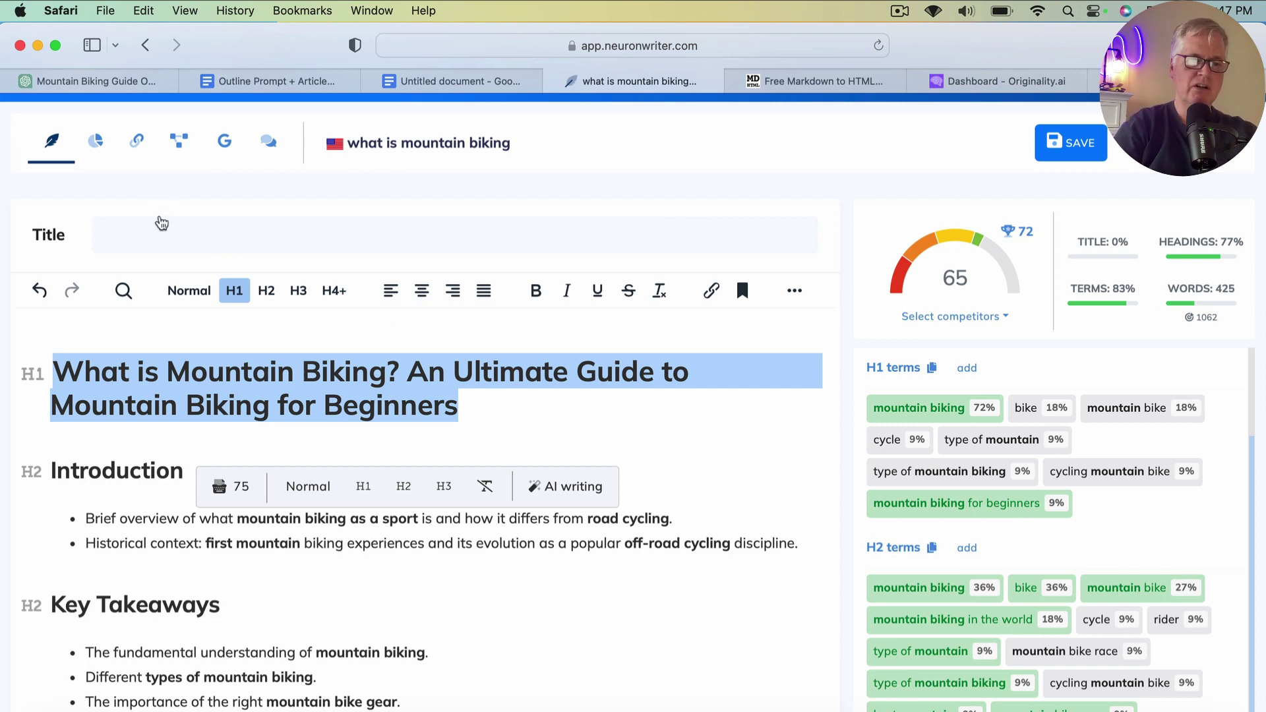
# - Set the meta title to the 'What is Mountain Biking?' H1 heading and save, reaching score 81
pyautogui.click(153, 234)
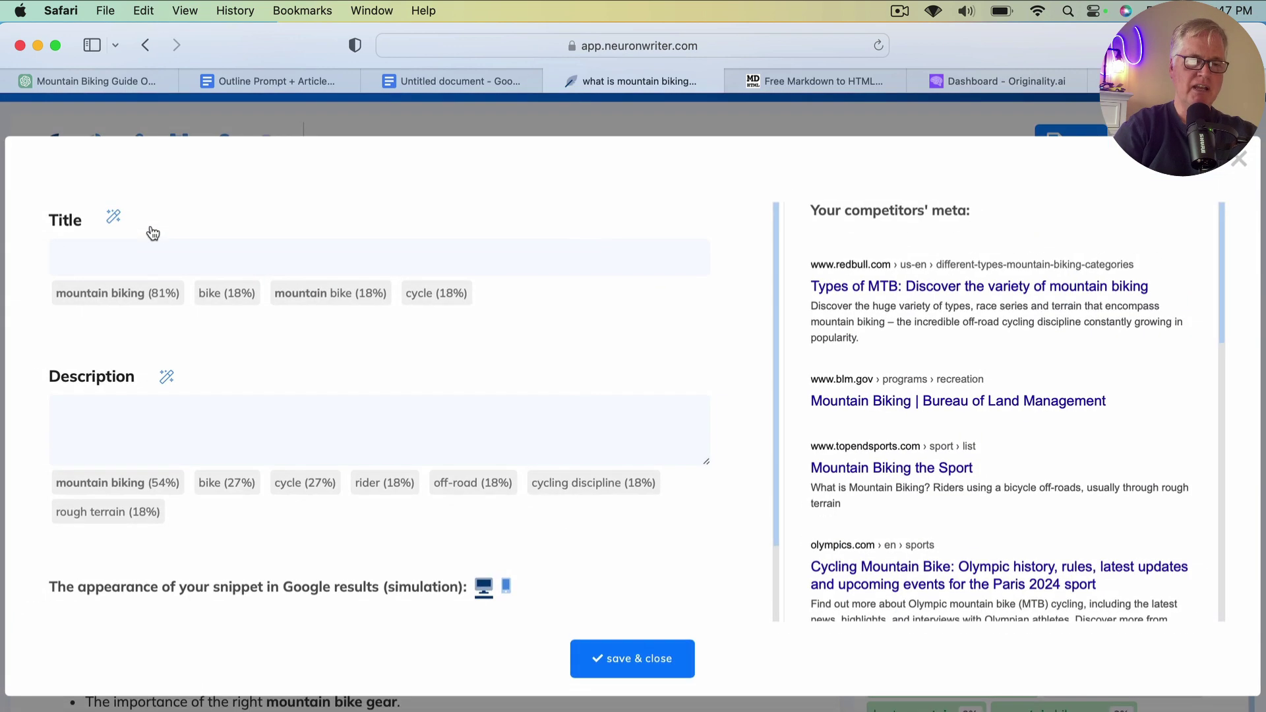
pyautogui.press('super+v')
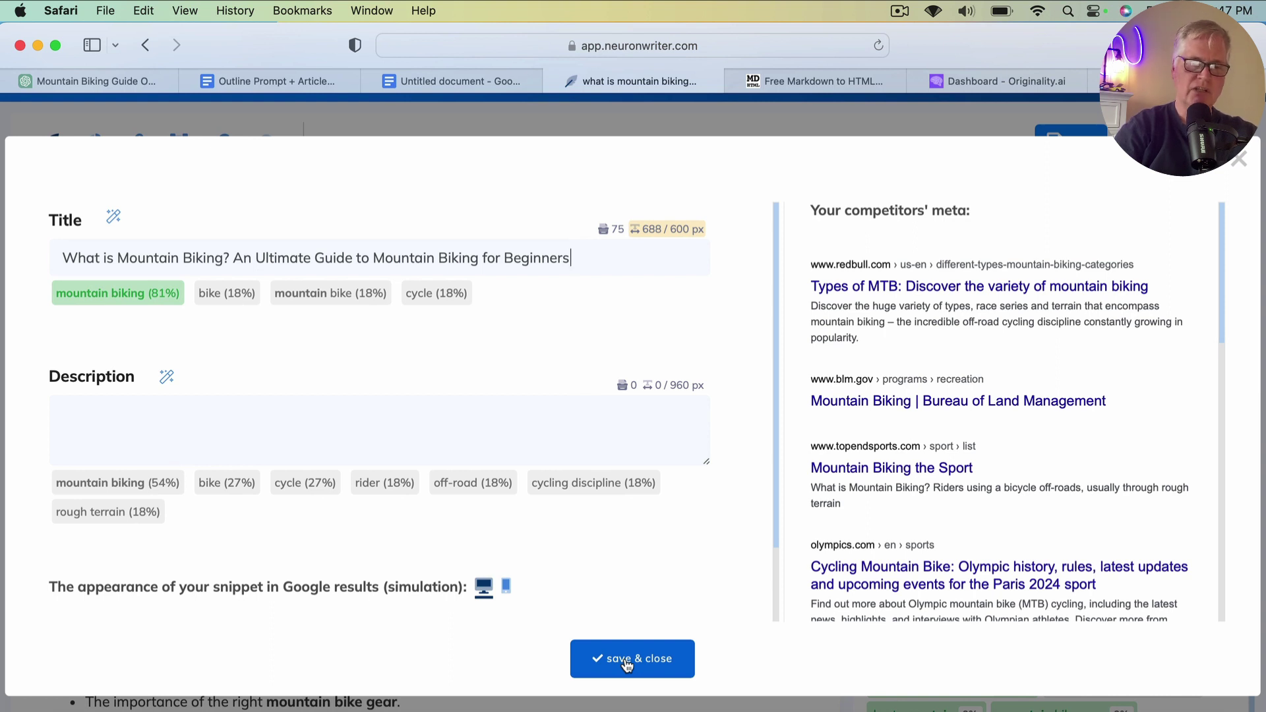
pyautogui.click(627, 660)
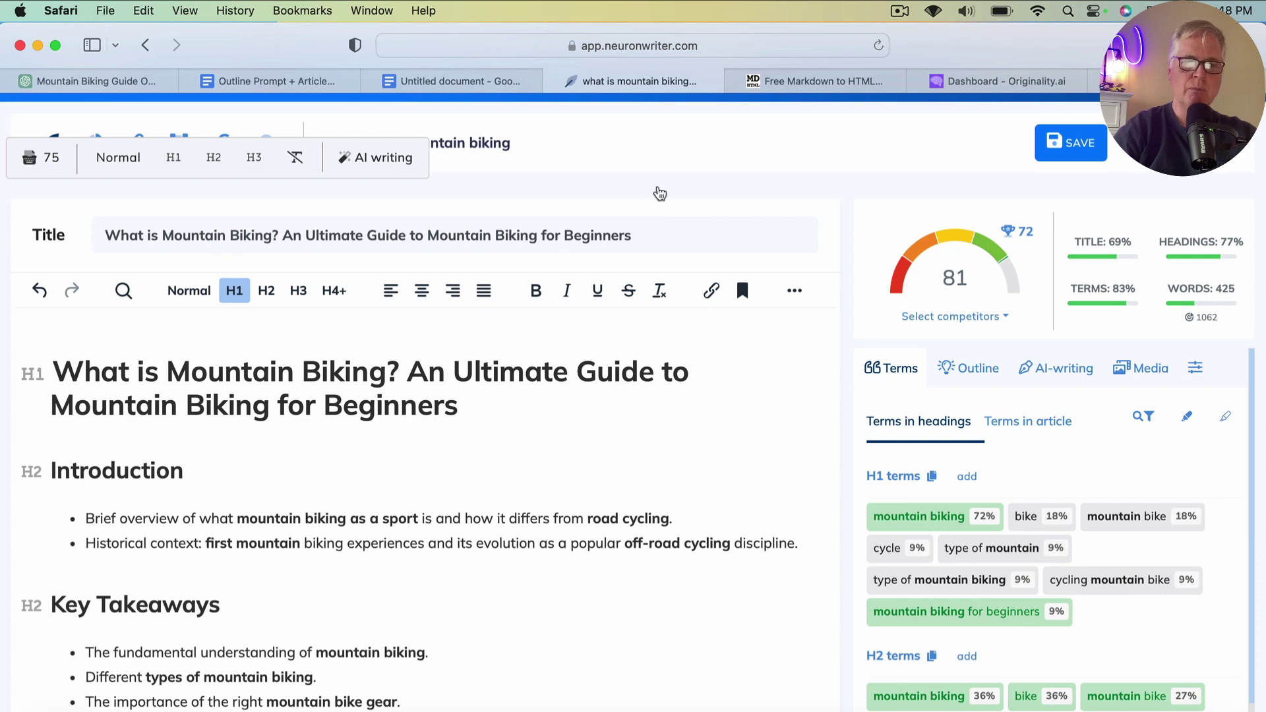
pyautogui.moveTo(821, 93)
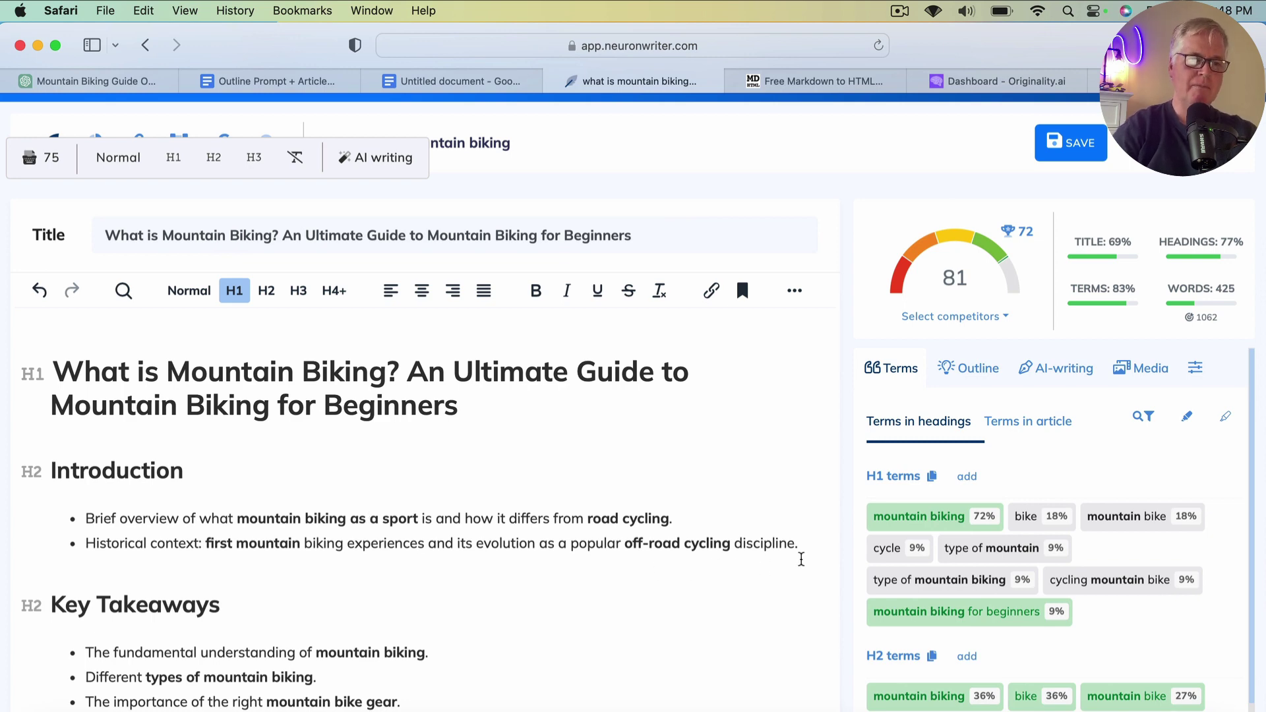
# - Select the Prompt #3 instruction asking for an informational, human-like tone in the prompts document
pyautogui.click(318, 81)
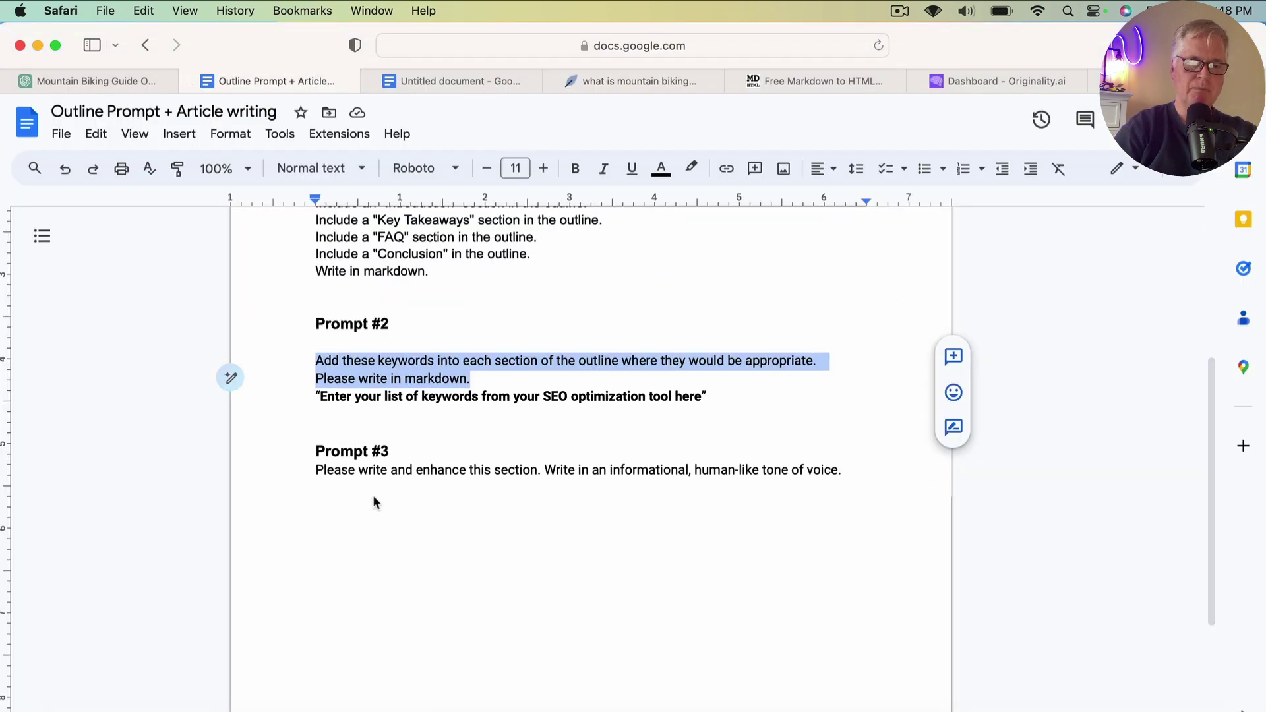
pyautogui.click(316, 472)
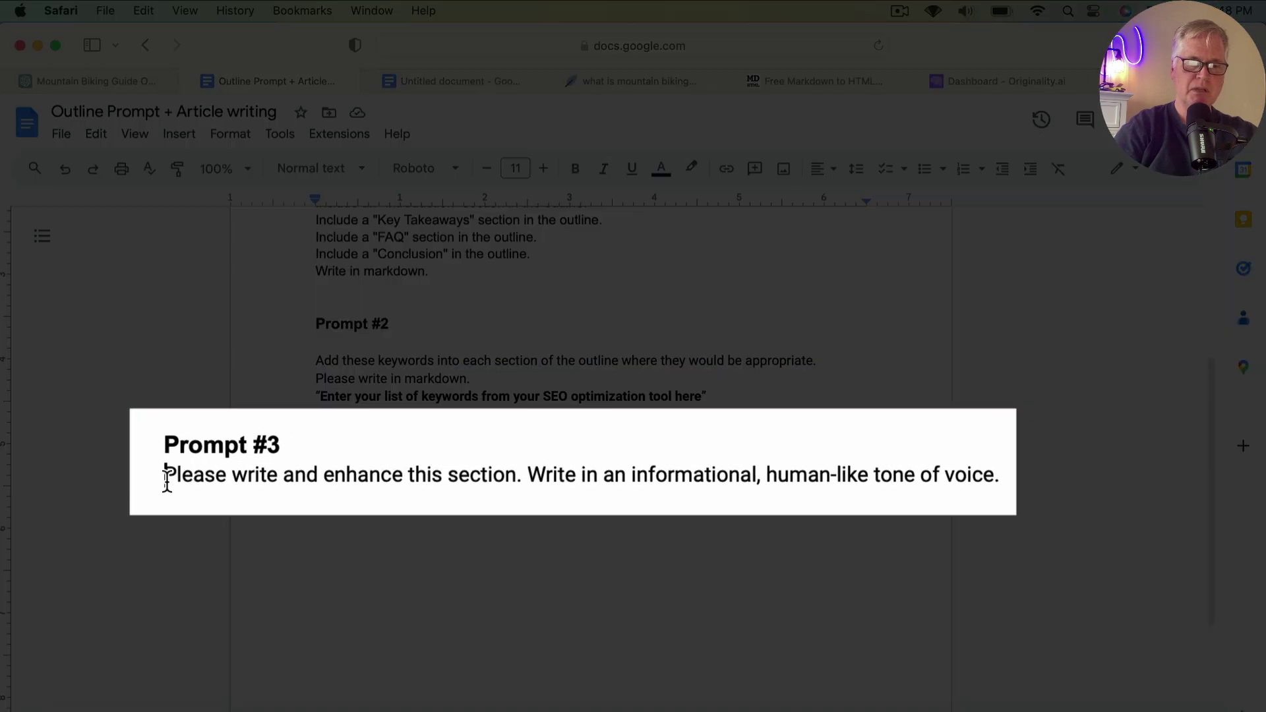
pyautogui.moveTo(317, 472); pyautogui.dragTo(1002, 474)
pyautogui.press('super+c')
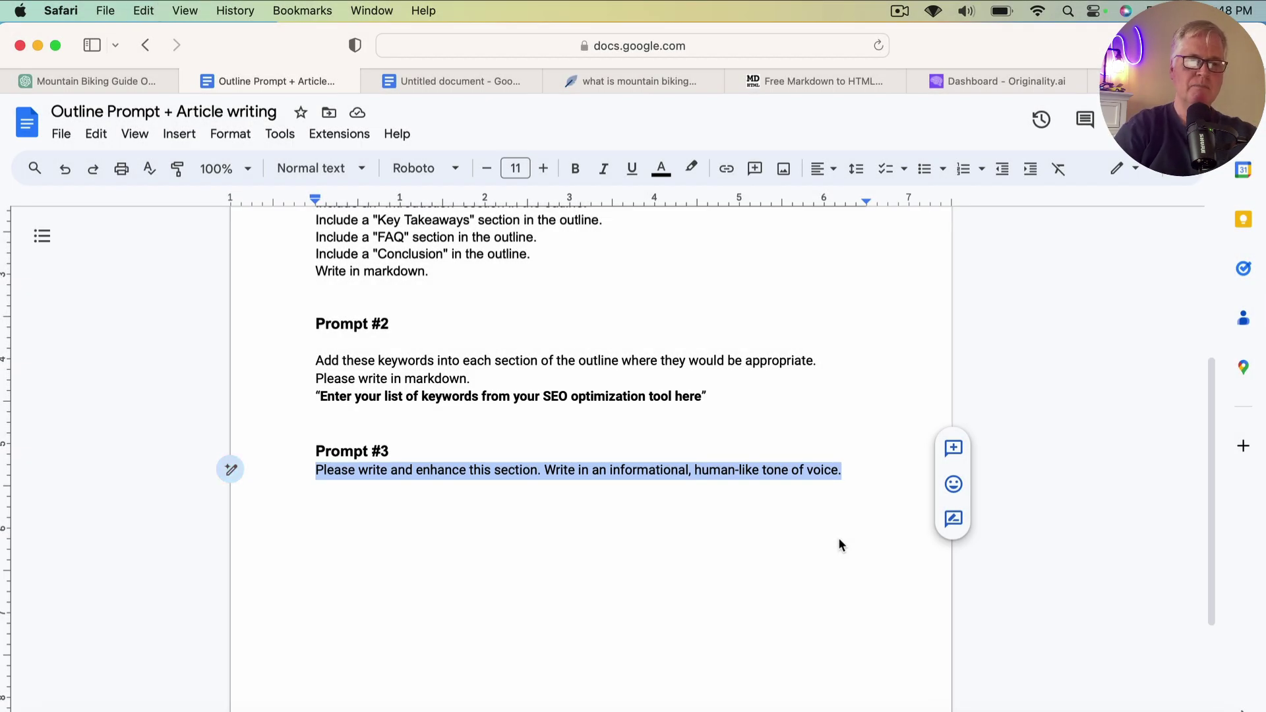
# - Paste the Prompt #3 write-and-enhance instruction into a new ChatGPT message with a line break below
pyautogui.click(163, 78)
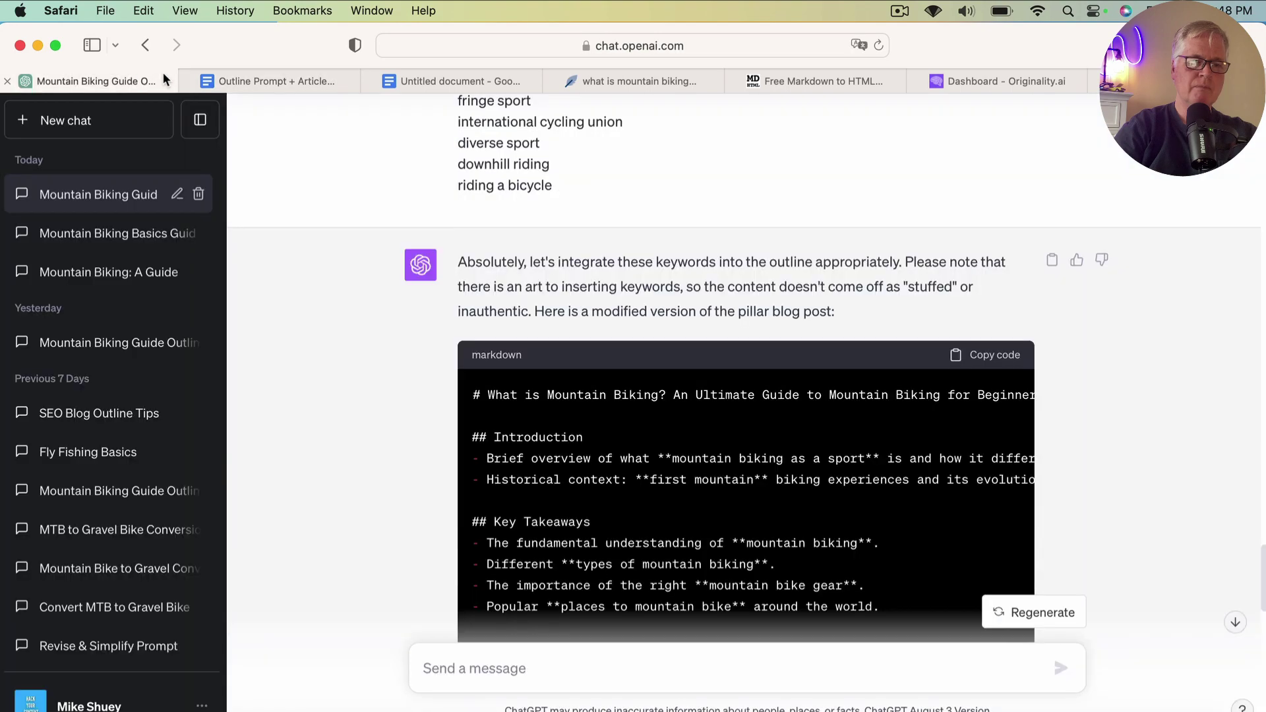
pyautogui.scroll(-20, 487, 359)
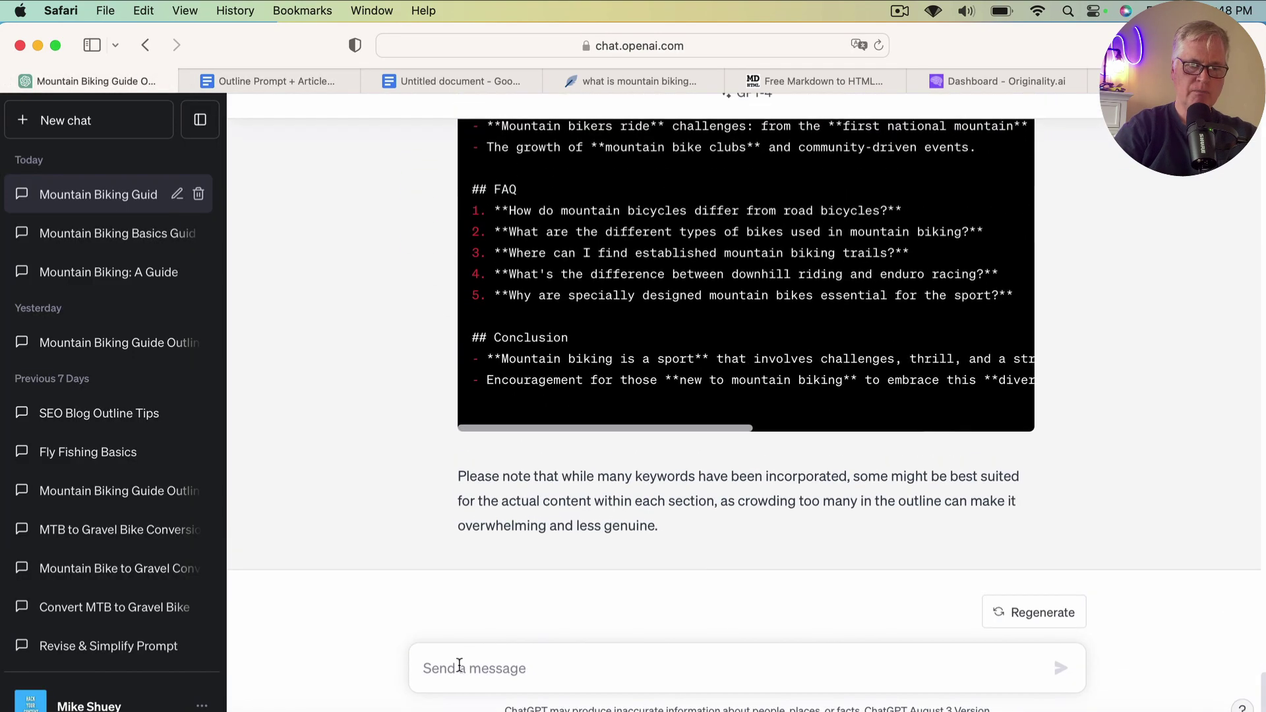
pyautogui.click(459, 666)
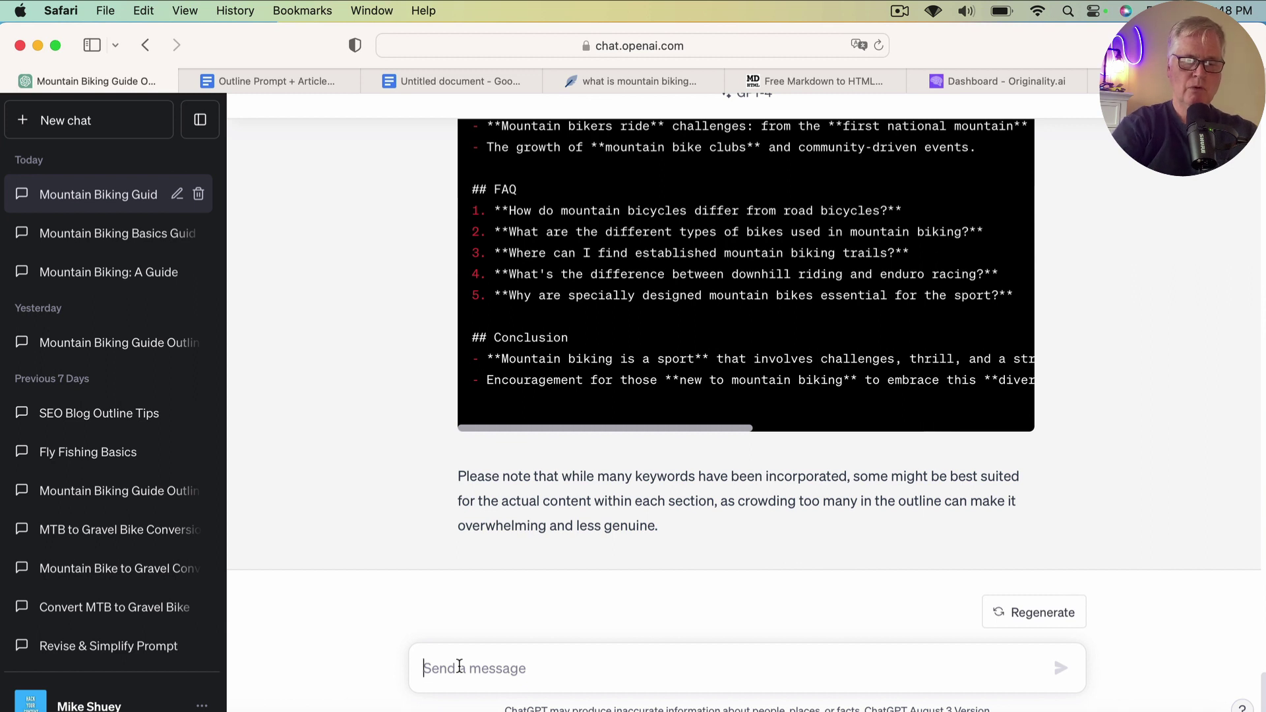
pyautogui.press('super+v')
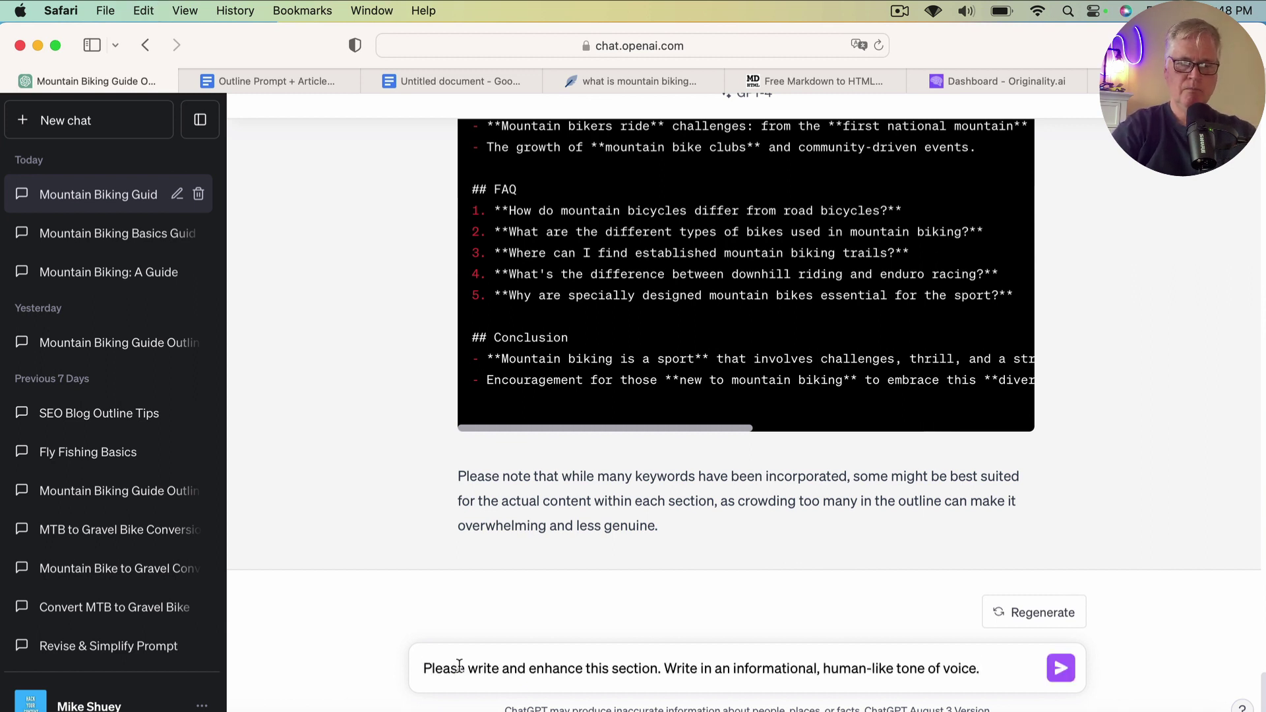
pyautogui.hotkey('shift', 'Return')
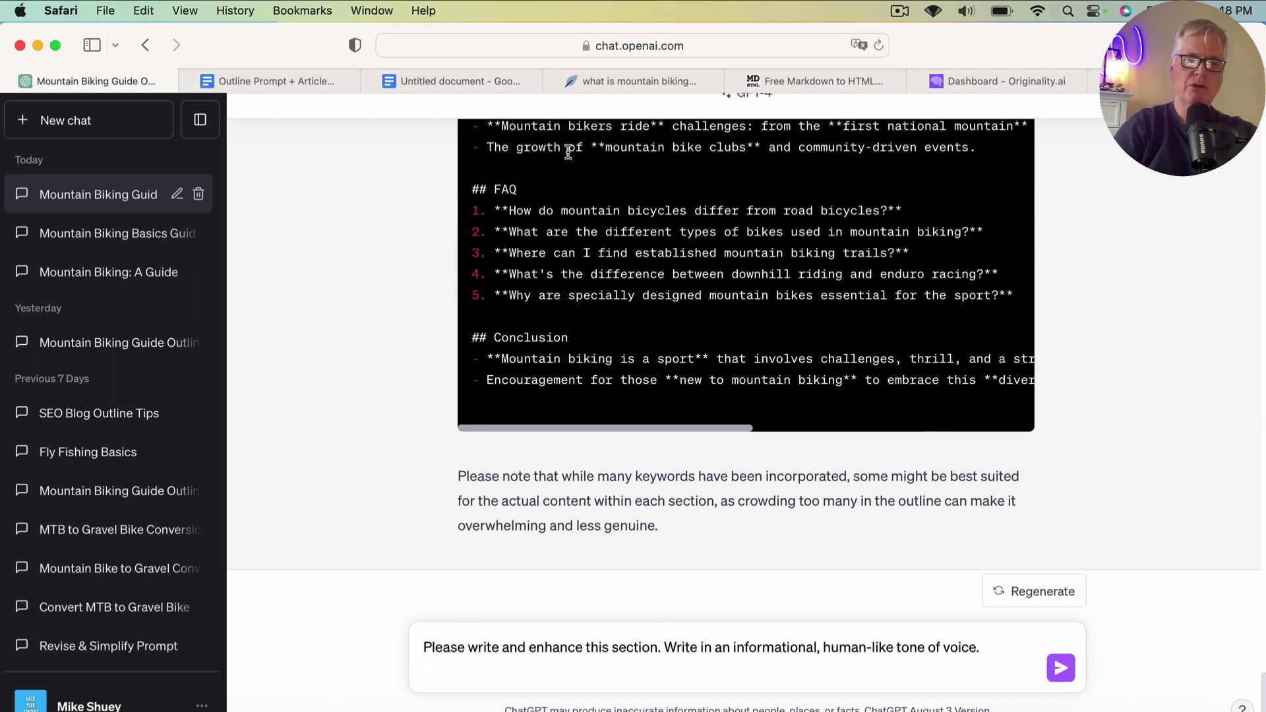
pyautogui.click(622, 81)
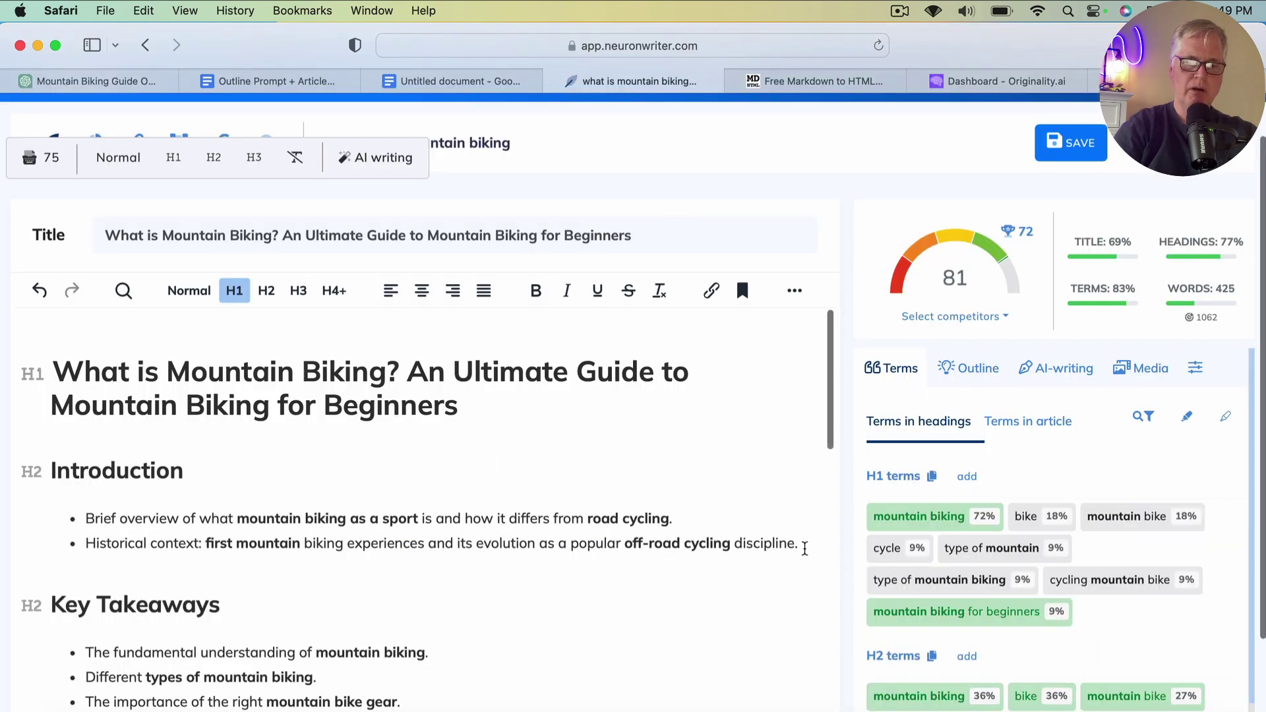
# - Select the outline's H1 title and Introduction section in NeuronWriter's editor
pyautogui.moveTo(799, 544); pyautogui.dragTo(61, 373)
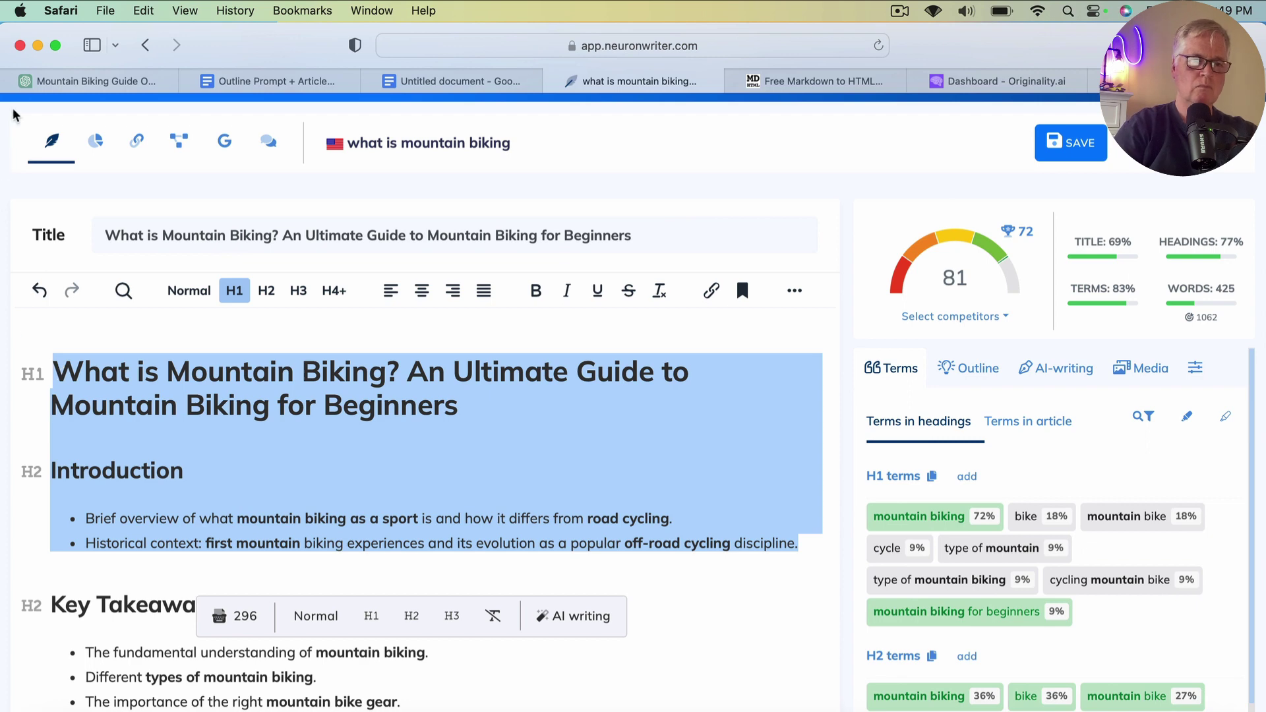
# - Send ChatGPT the prompt with the pasted Introduction outline and review the four-paragraph Introduction it writes
pyautogui.click(29, 81)
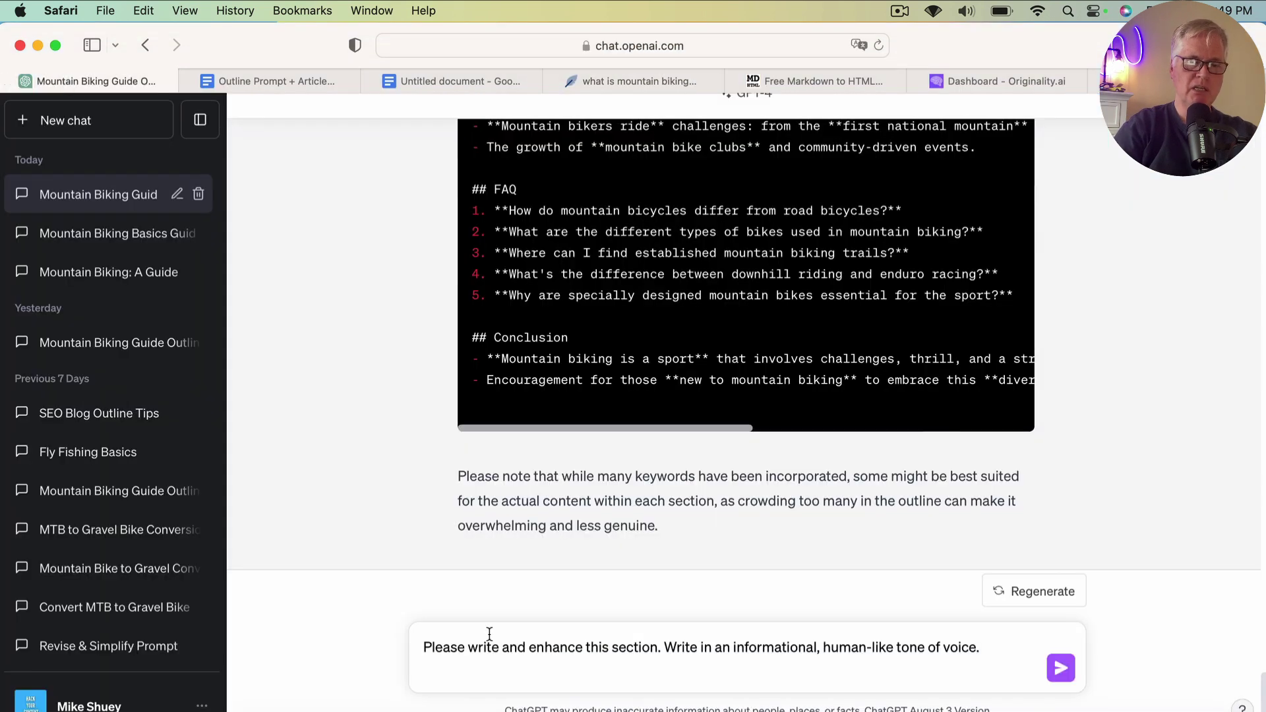
pyautogui.hotkey('shift', 'Return')
pyautogui.write('What is Mountain Biking? An Ultimate Guide to Mountain Biking for Beginners  Introduction  Brief overview of what mountain biking as a sport is and how it differs from road cycling. Historical context: first mountain biking experiences and its evolution as a popular off-road cycling discipline.')
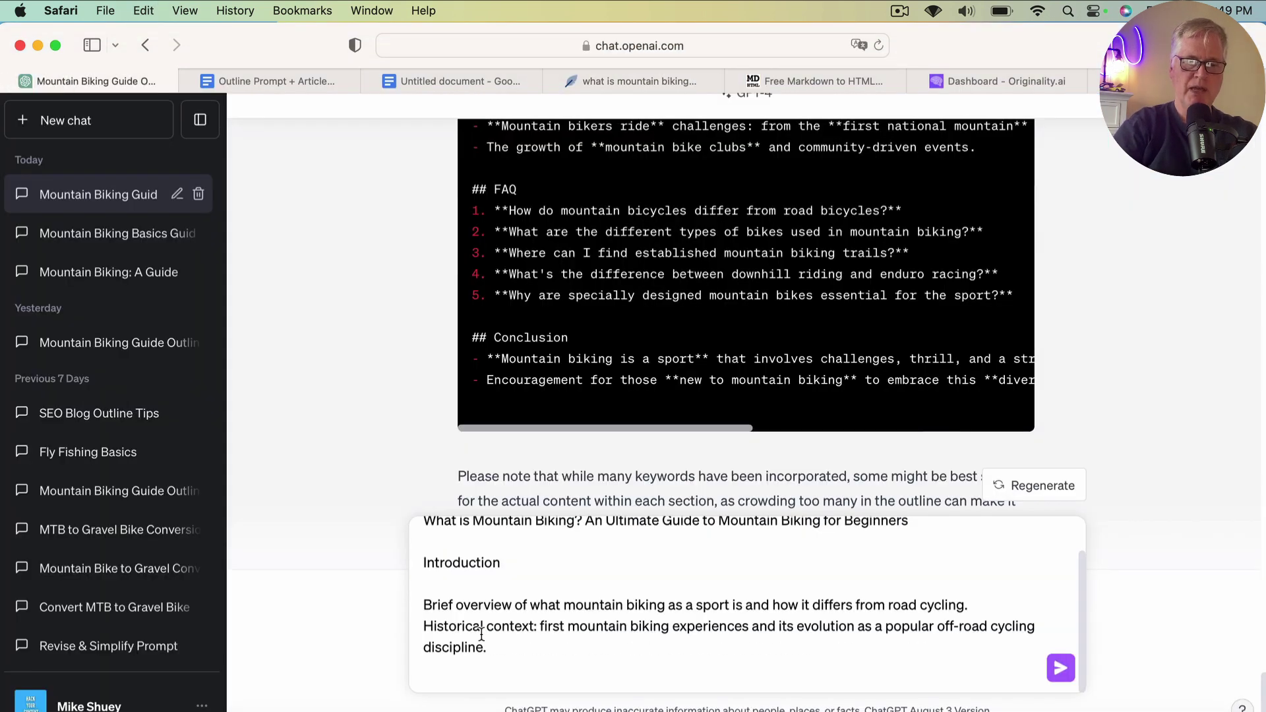
pyautogui.press('BackSpace')
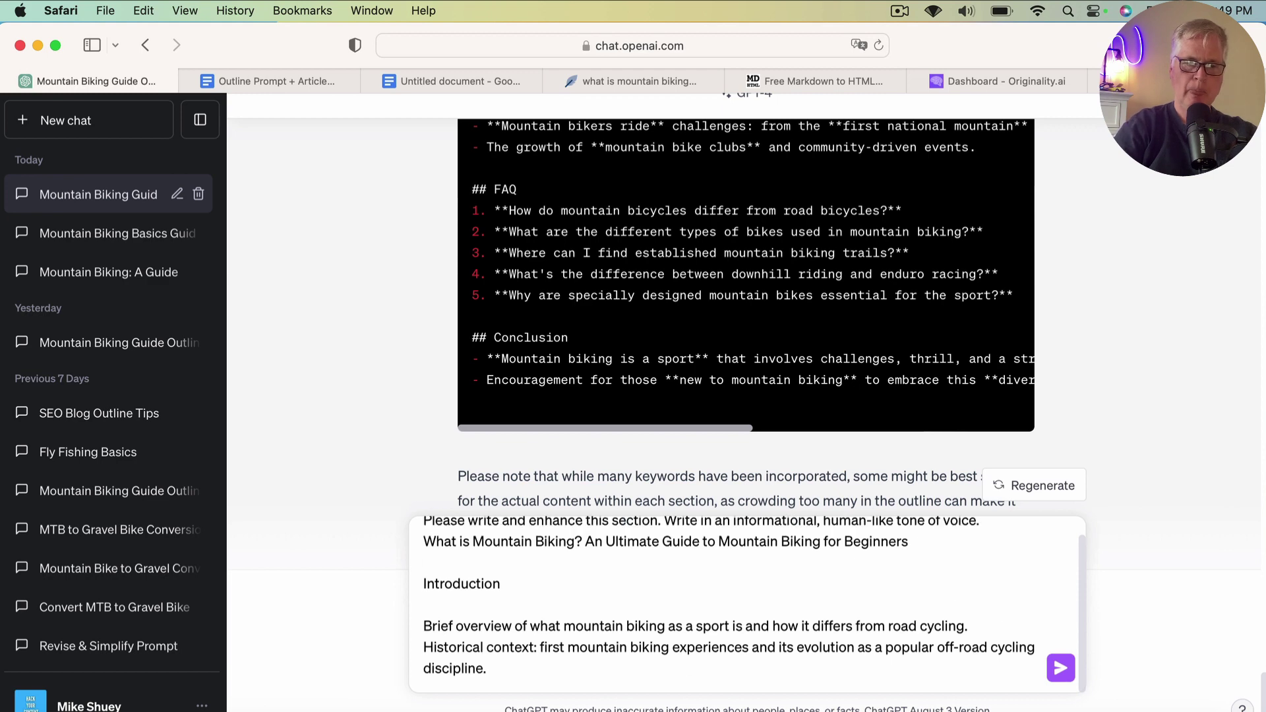
pyautogui.click(1060, 668)
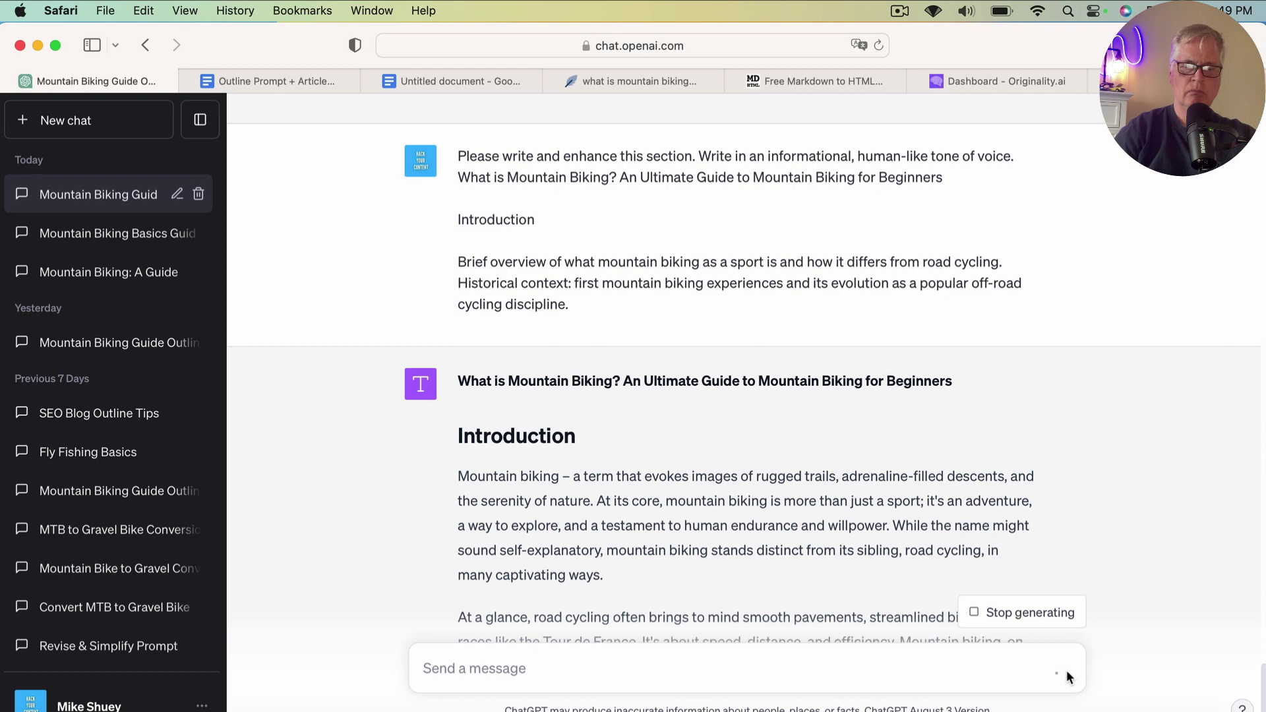
pyautogui.scroll(-3, 1171, 544)
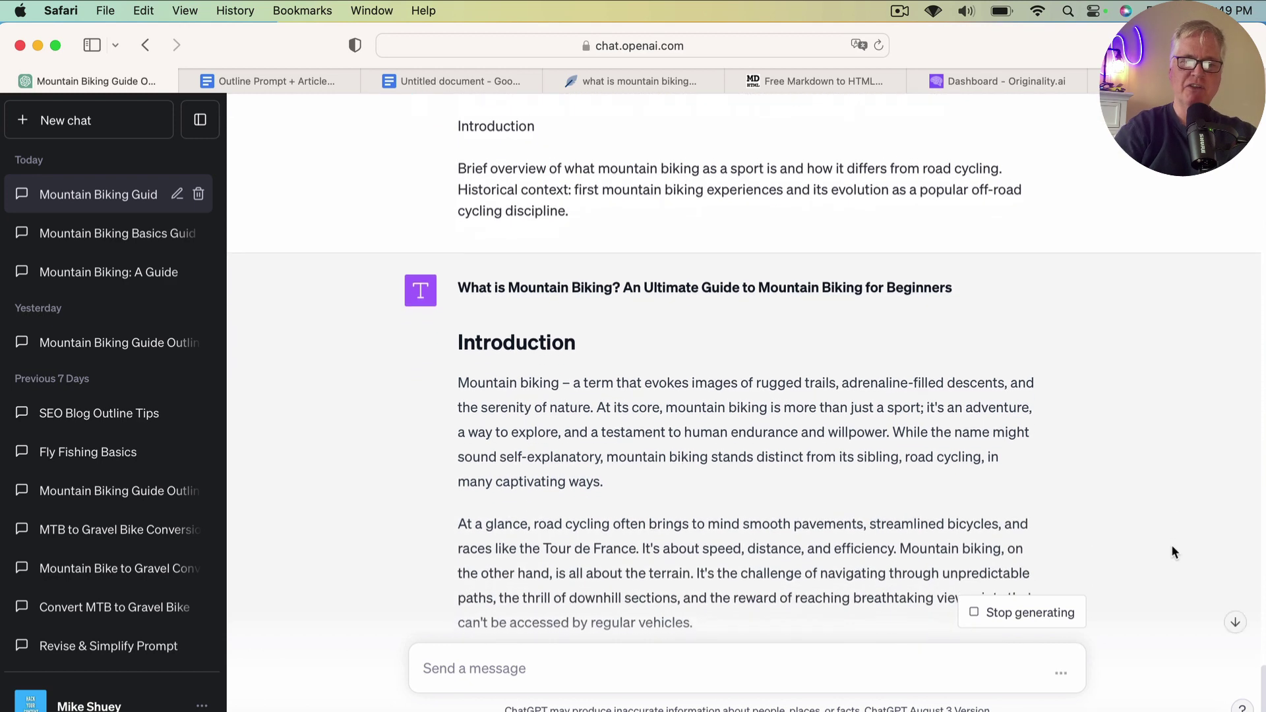
pyautogui.scroll(-5, 1172, 547)
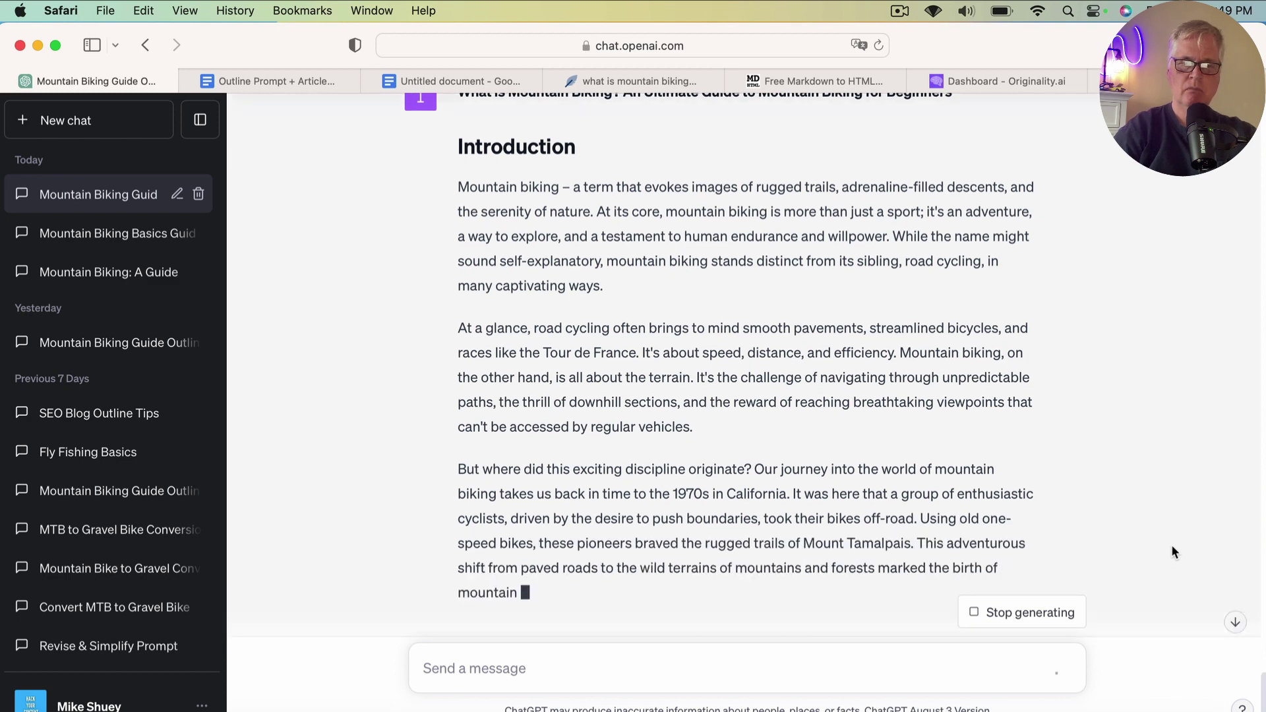
pyautogui.scroll(-3, 1171, 553)
pyautogui.scroll(-2, 1171, 553)
pyautogui.scroll(-1, 1171, 552)
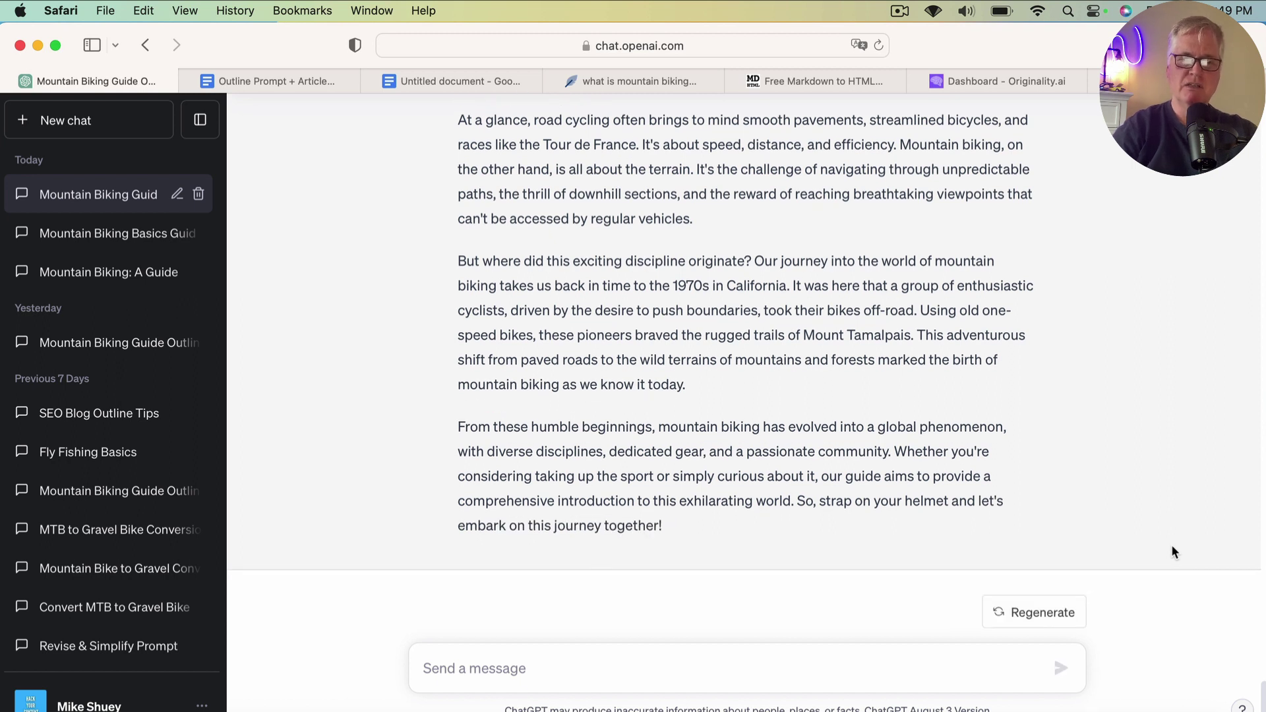
pyautogui.scroll(5, 1171, 549)
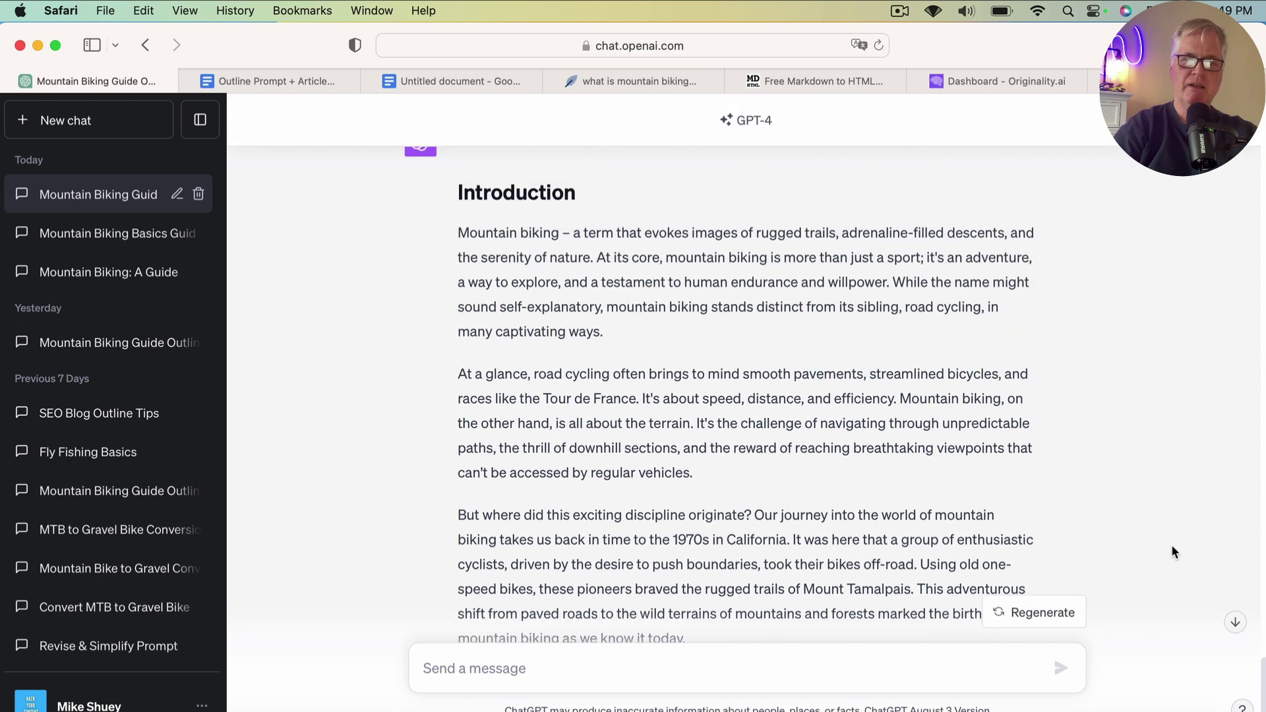
pyautogui.scroll(2, 1172, 552)
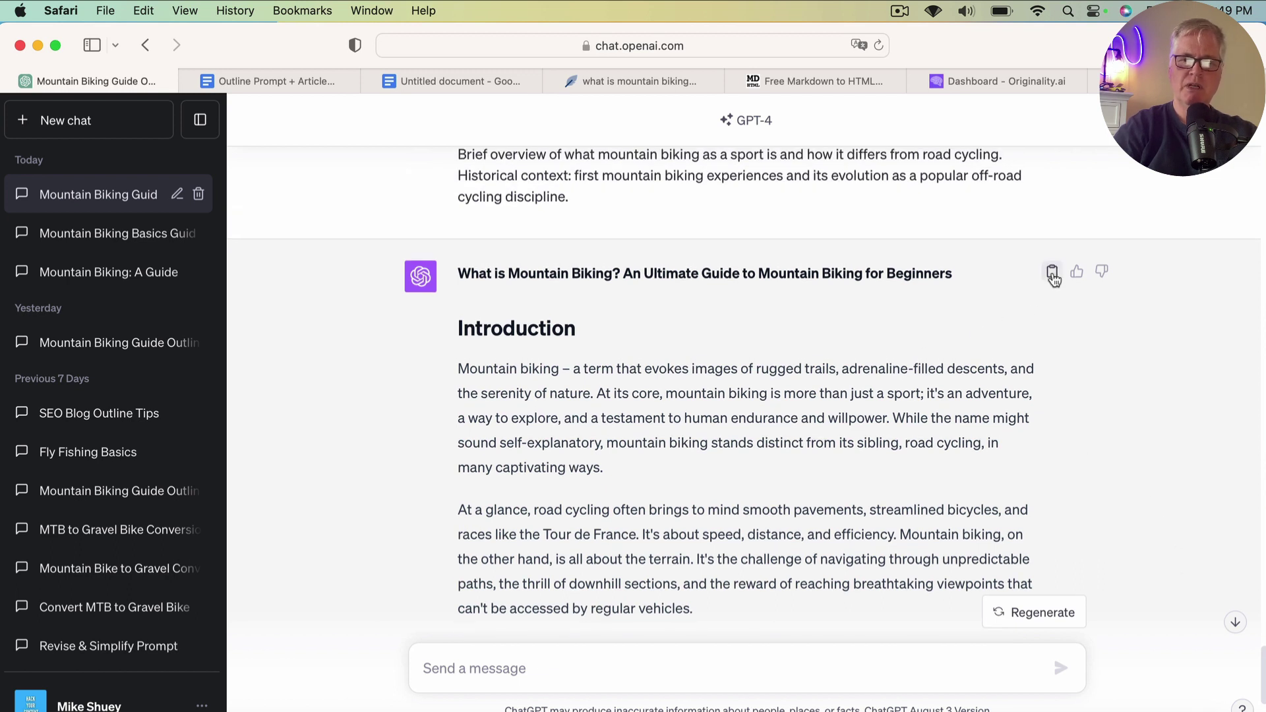
# - Replace the old outline markdown in the converter with the written Introduction and preview it
pyautogui.click(859, 77)
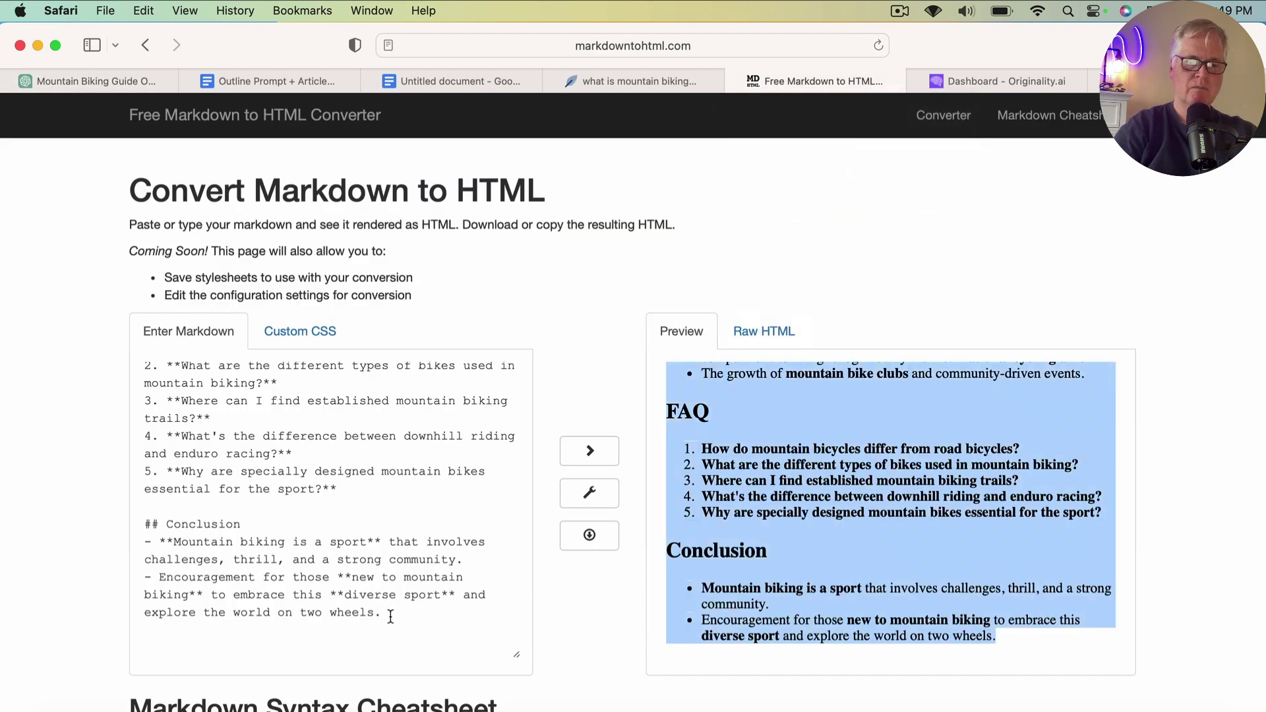
pyautogui.moveTo(390, 617); pyautogui.dragTo(110, 255)
pyautogui.press('BackSpace')
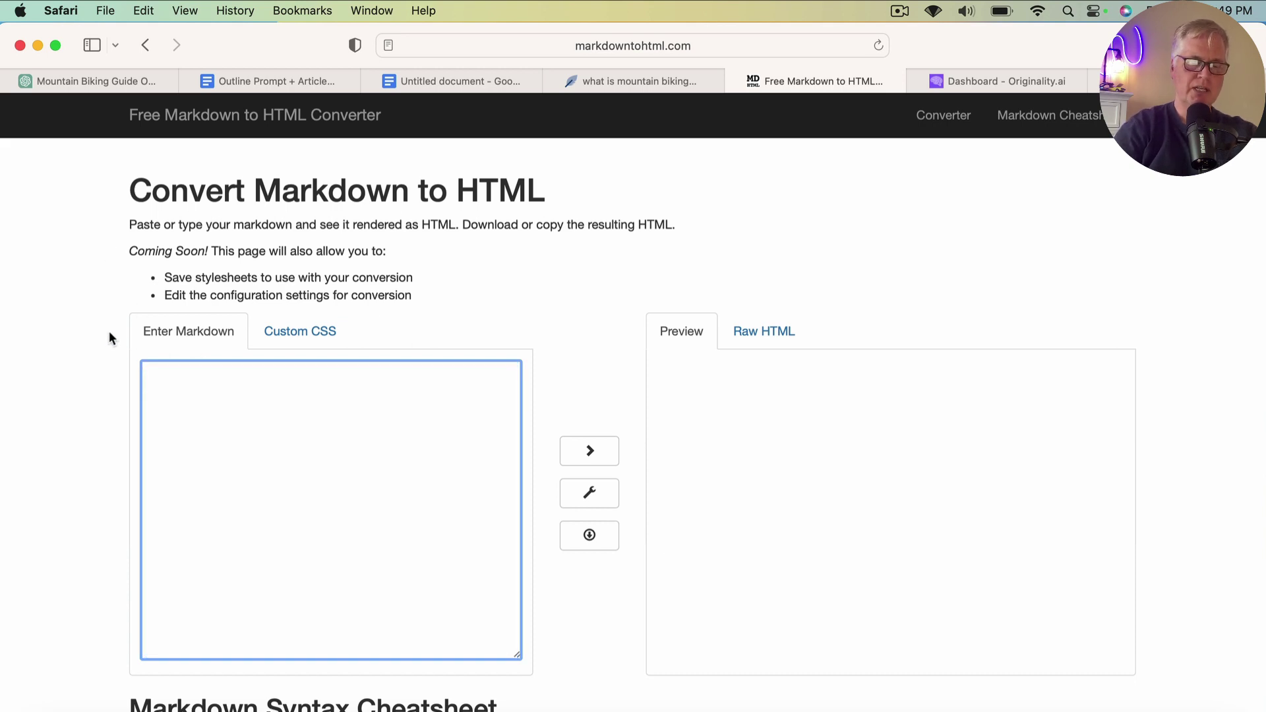
pyautogui.press('super+v')
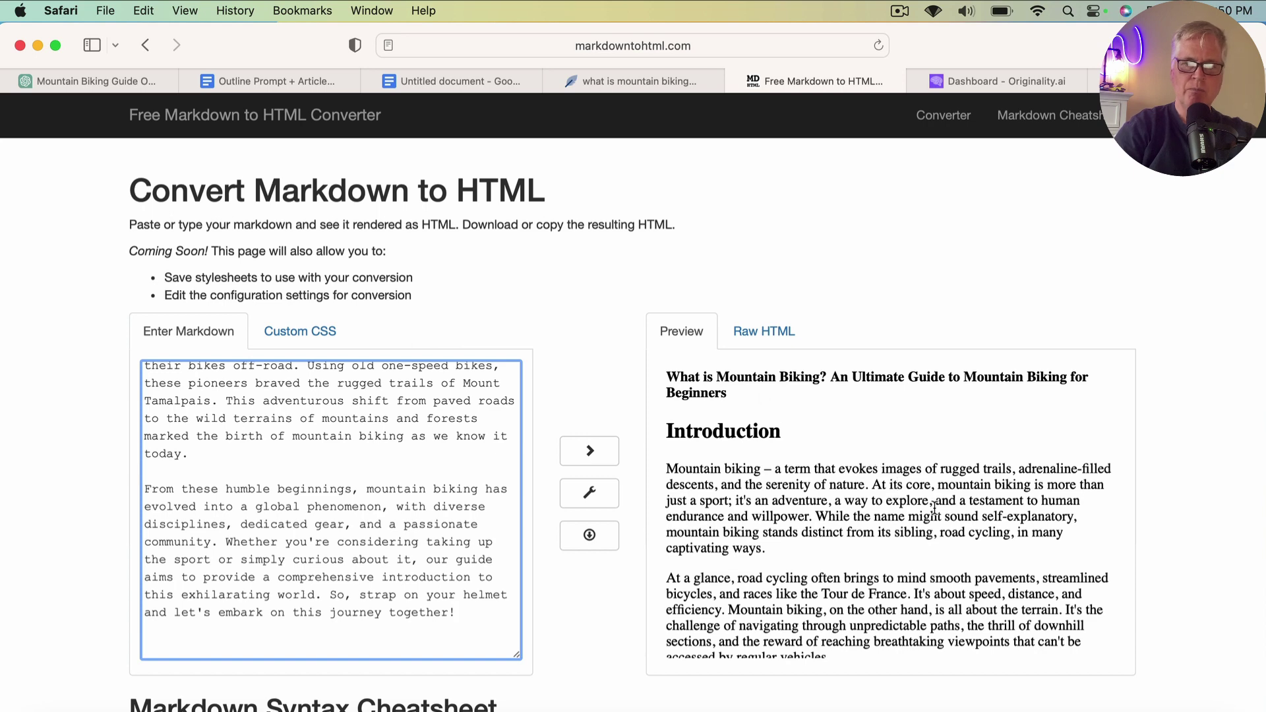
pyautogui.scroll(-10, 812, 433)
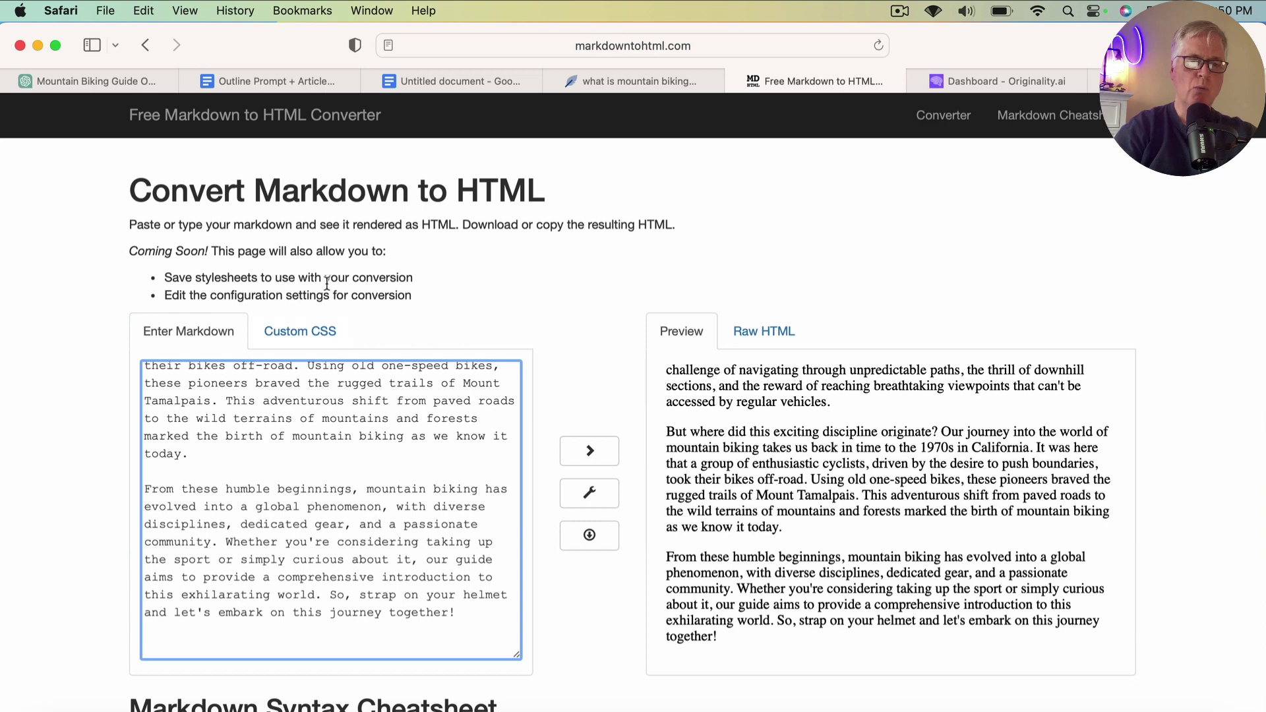
# - Paste the Prompt #3 write-and-enhance instruction from the prompts document into ChatGPT's message box
pyautogui.click(334, 78)
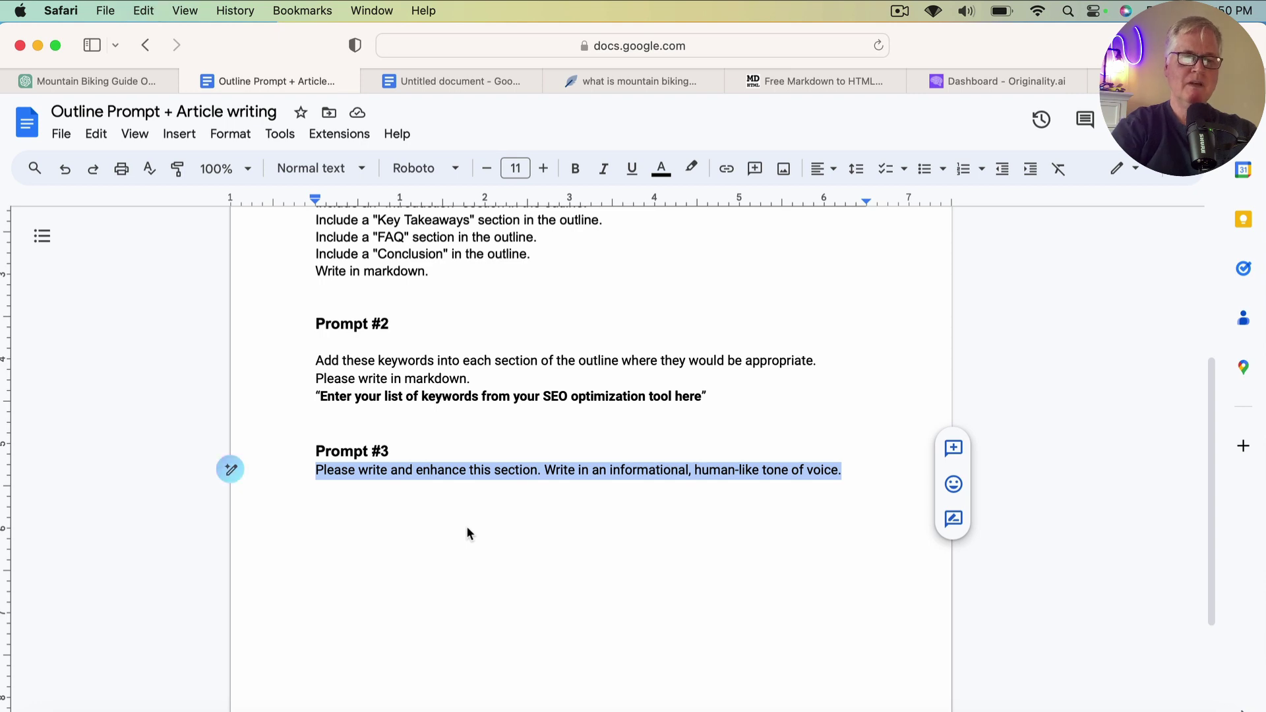
pyautogui.click(157, 80)
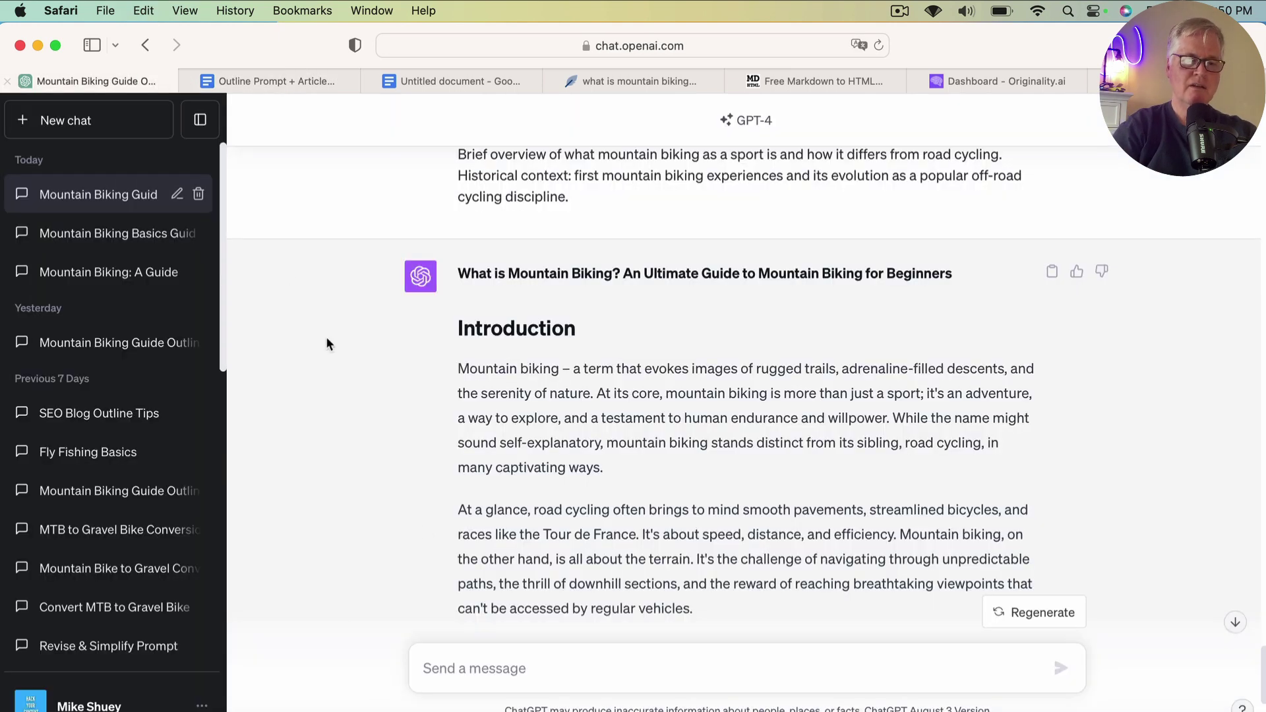
pyautogui.click(459, 678)
pyautogui.write('Please write and enhance this section. Write in an informational, human-like tone of voice.')
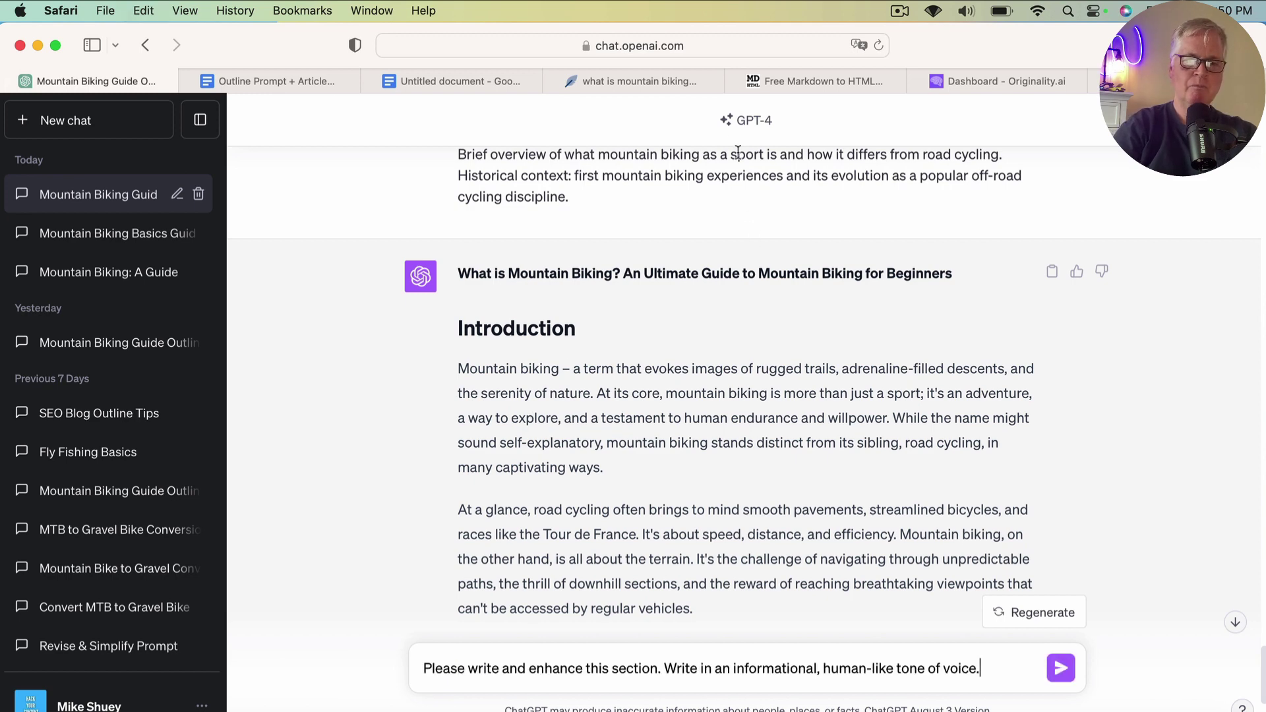
pyautogui.click(685, 80)
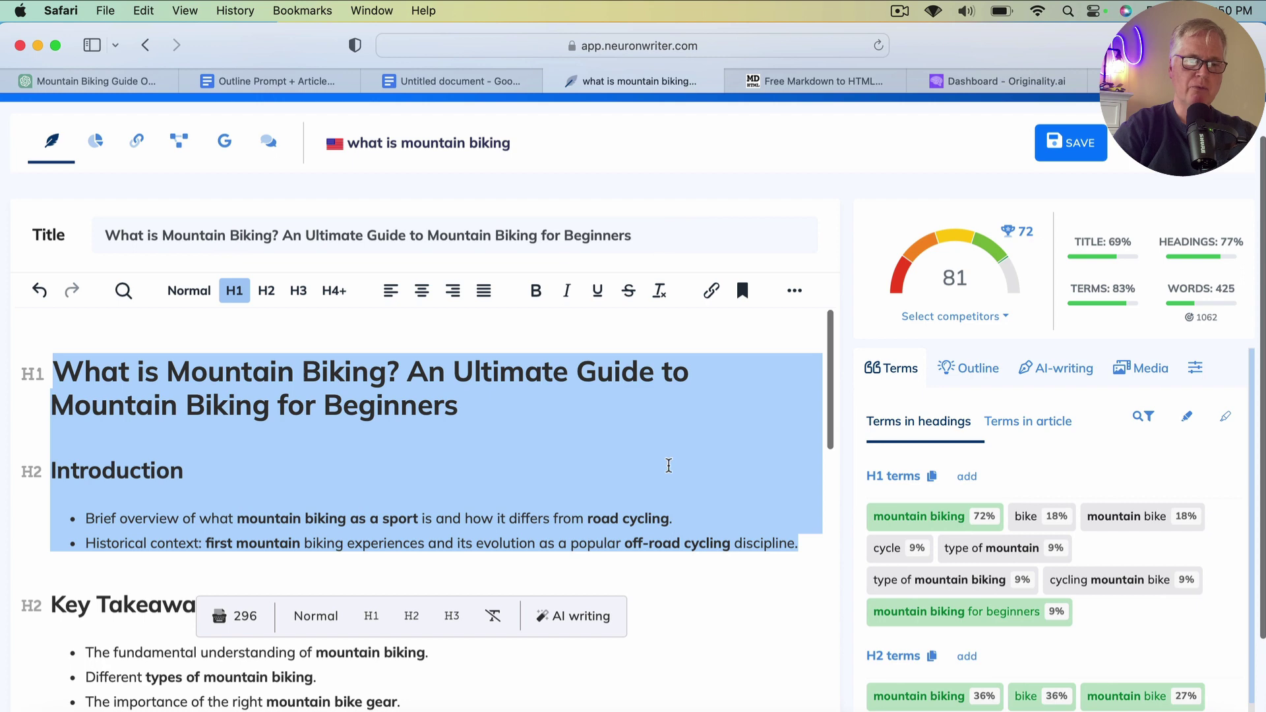
# - Copy the Key Takeaways heading and its four bullets from the NeuronWriter outline
pyautogui.scroll(-5, 669, 461)
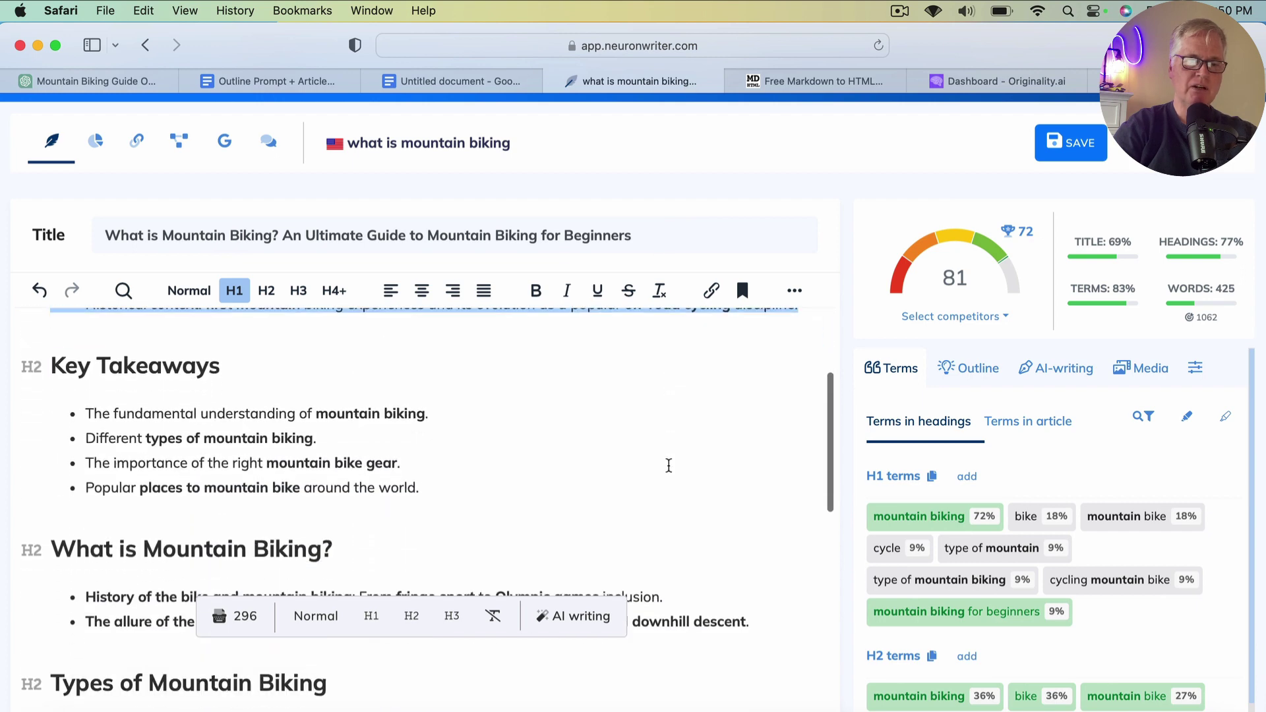
pyautogui.moveTo(423, 493); pyautogui.dragTo(51, 368)
pyautogui.press('super+c')
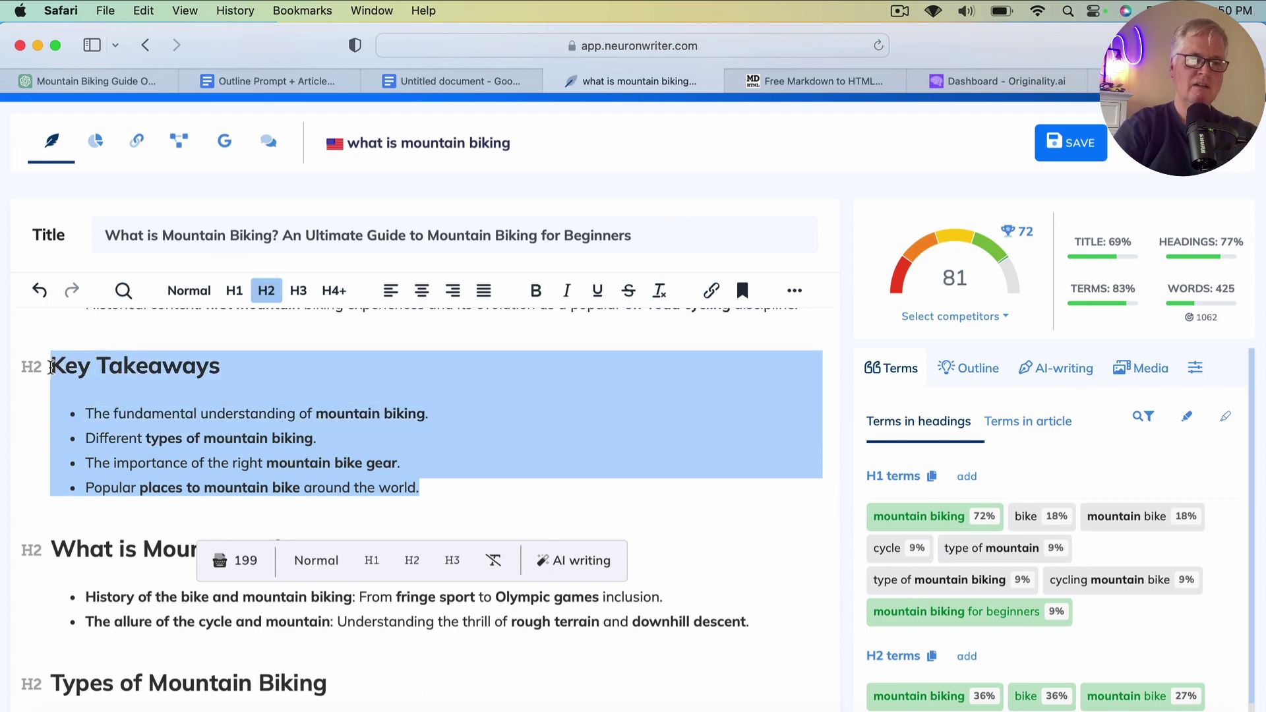
pyautogui.click(100, 77)
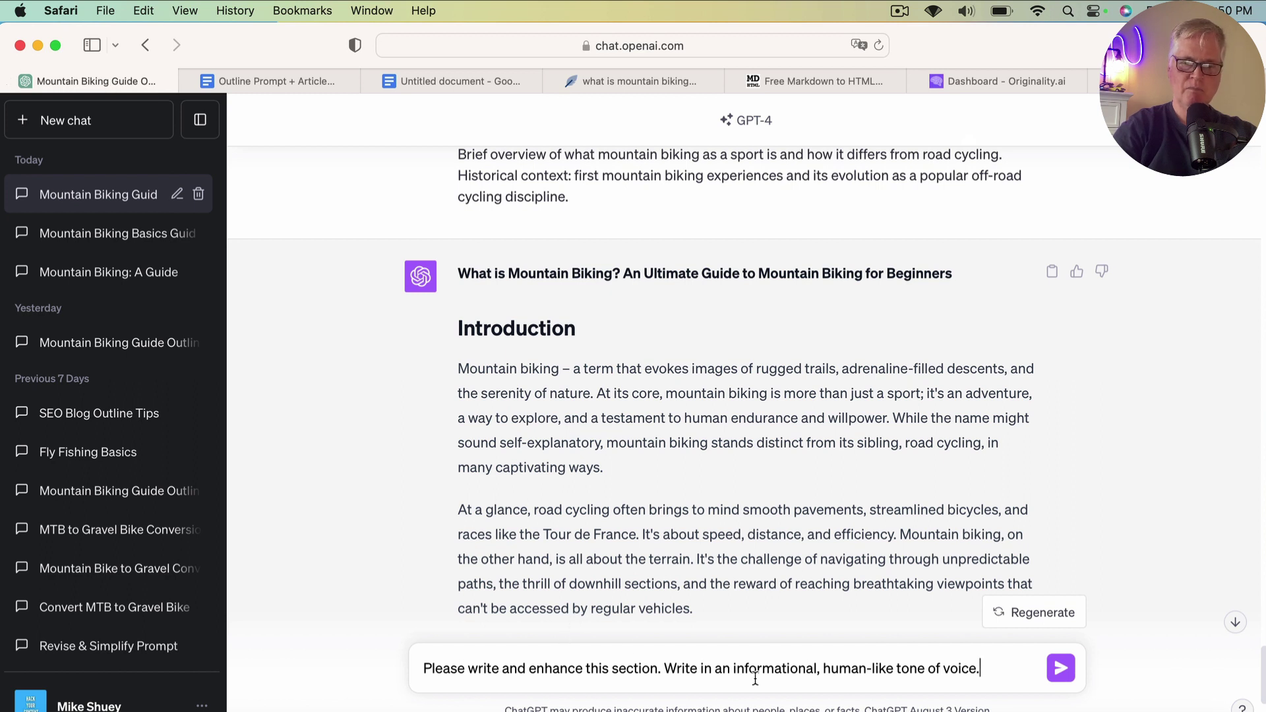
# - Send the write-and-enhance instruction plus the Key Takeaways outline to get four expanded takeaways written
pyautogui.press('Return')
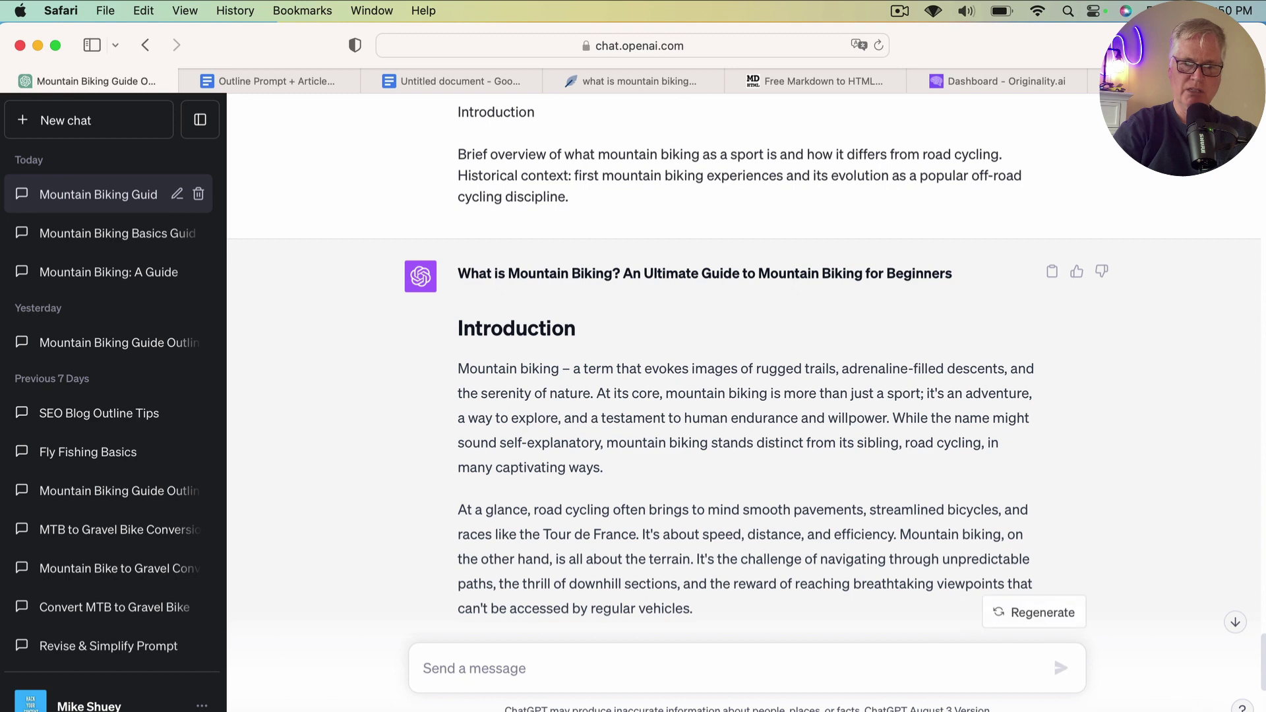
pyautogui.click(1233, 623)
pyautogui.click(506, 670)
pyautogui.press('super+v')
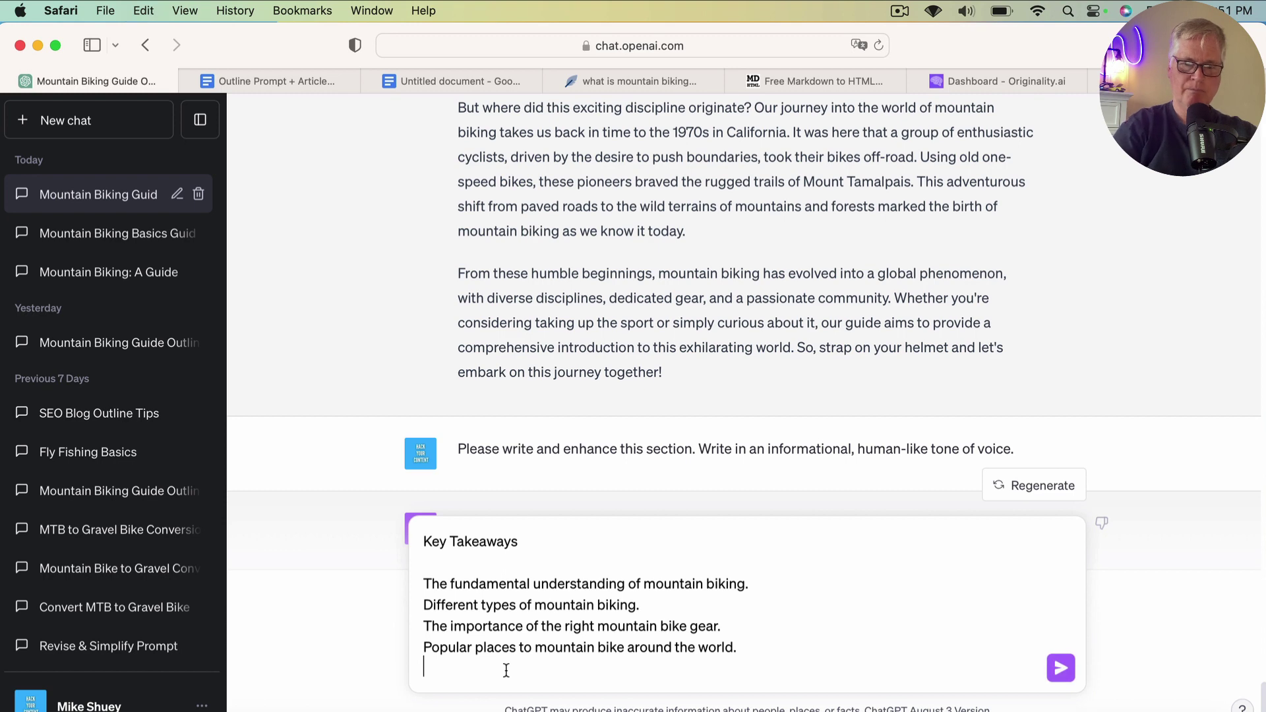
pyautogui.click(1061, 668)
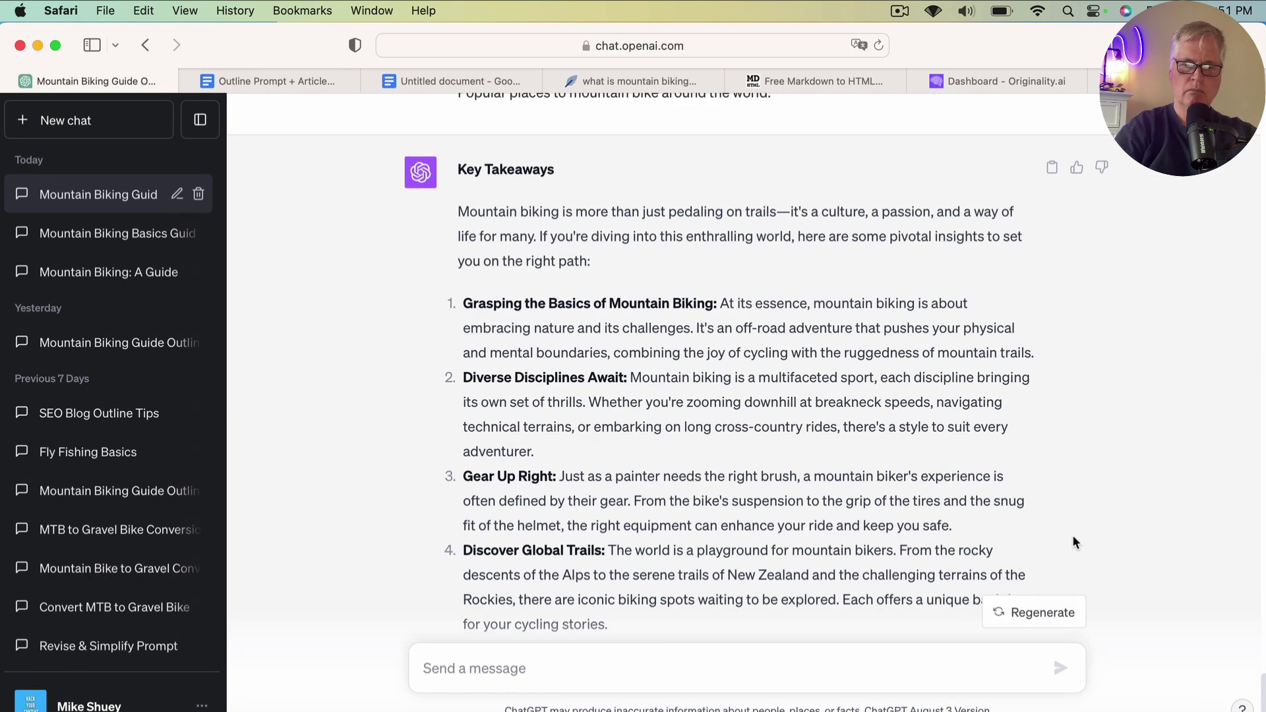
pyautogui.scroll(-5, 1072, 535)
pyautogui.scroll(5, 1073, 536)
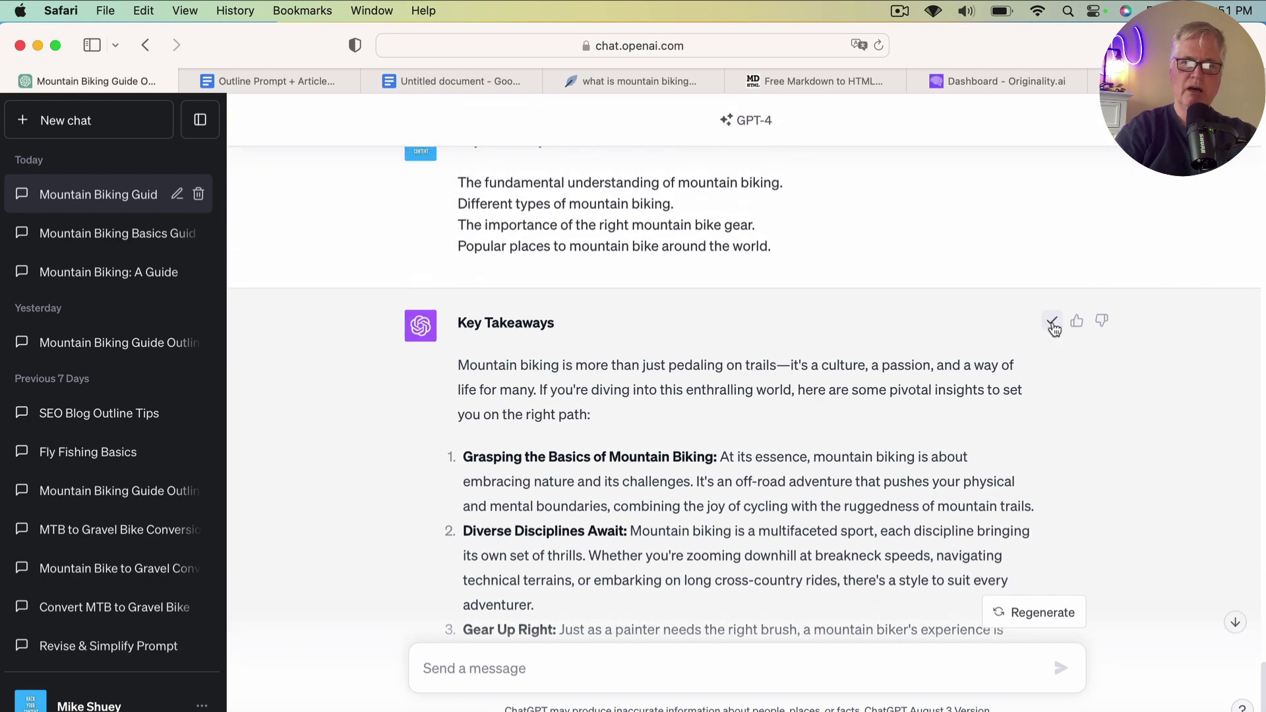
# - Append the Key Takeaways markdown after the Introduction in the converter, then return to the Prompt #3 document
pyautogui.click(861, 82)
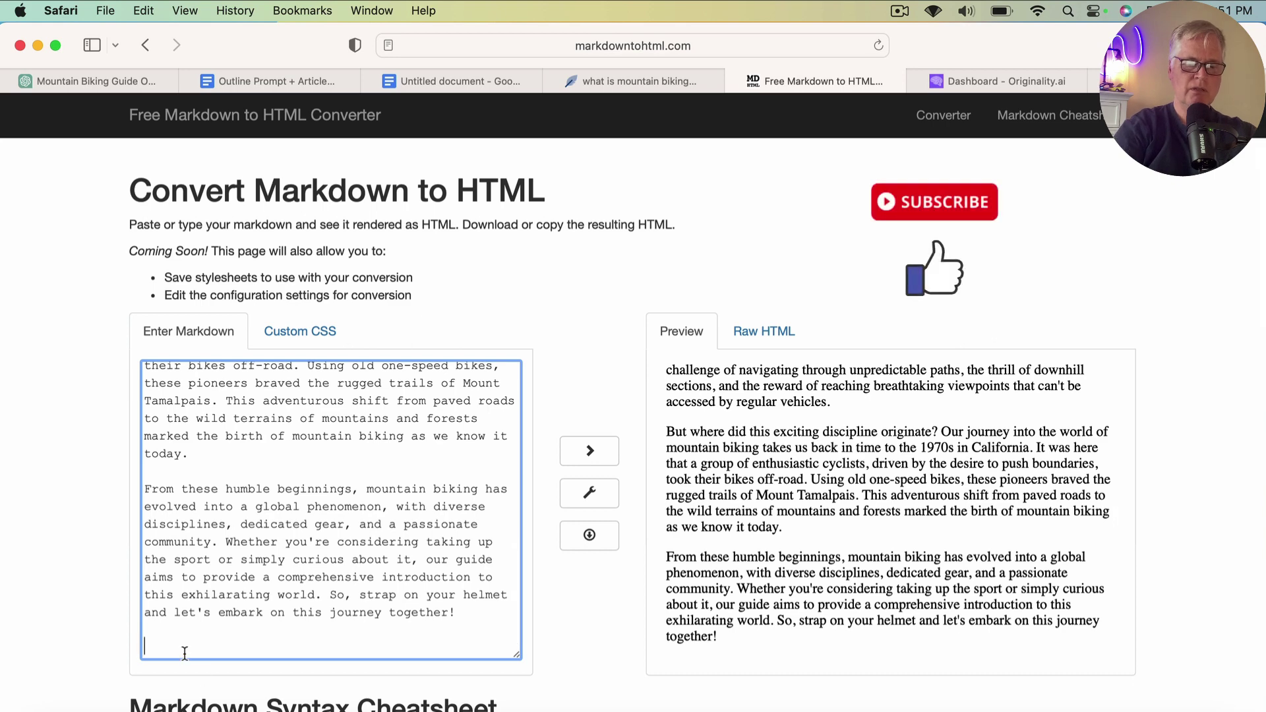
pyautogui.press('super+v')
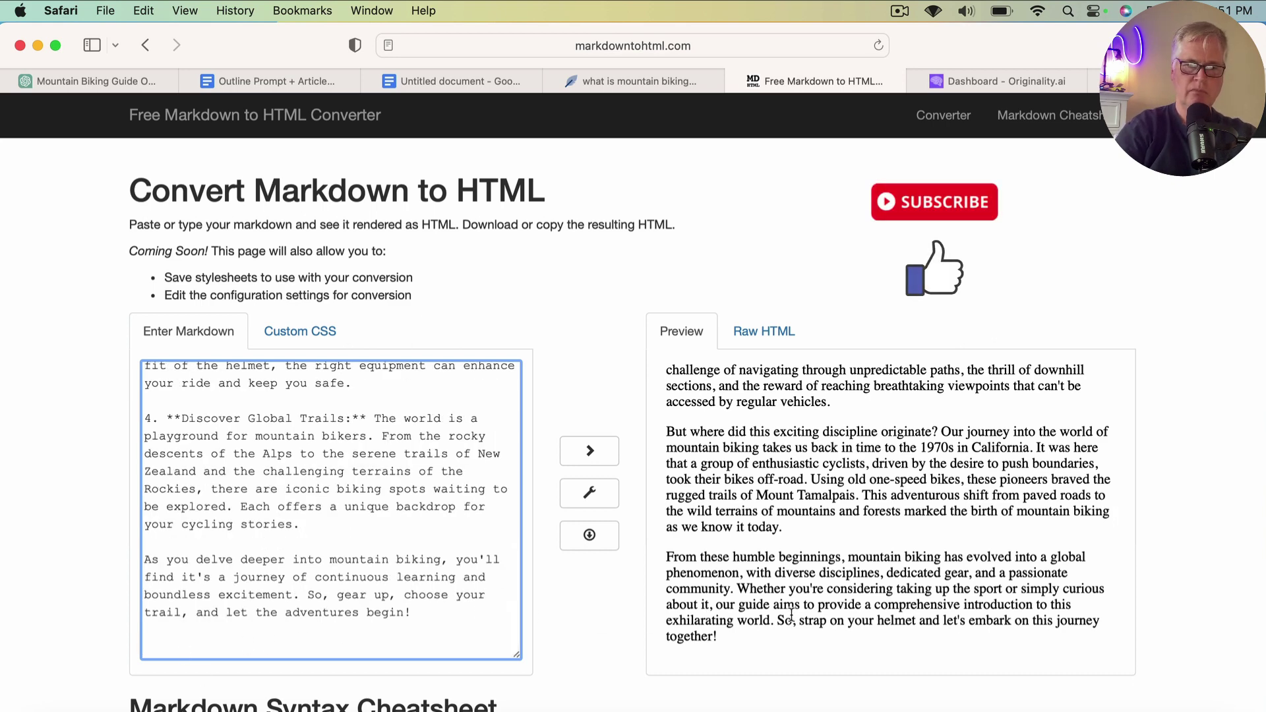
pyautogui.scroll(-5, 703, 613)
pyautogui.scroll(-10, 791, 615)
pyautogui.scroll(-3, 791, 614)
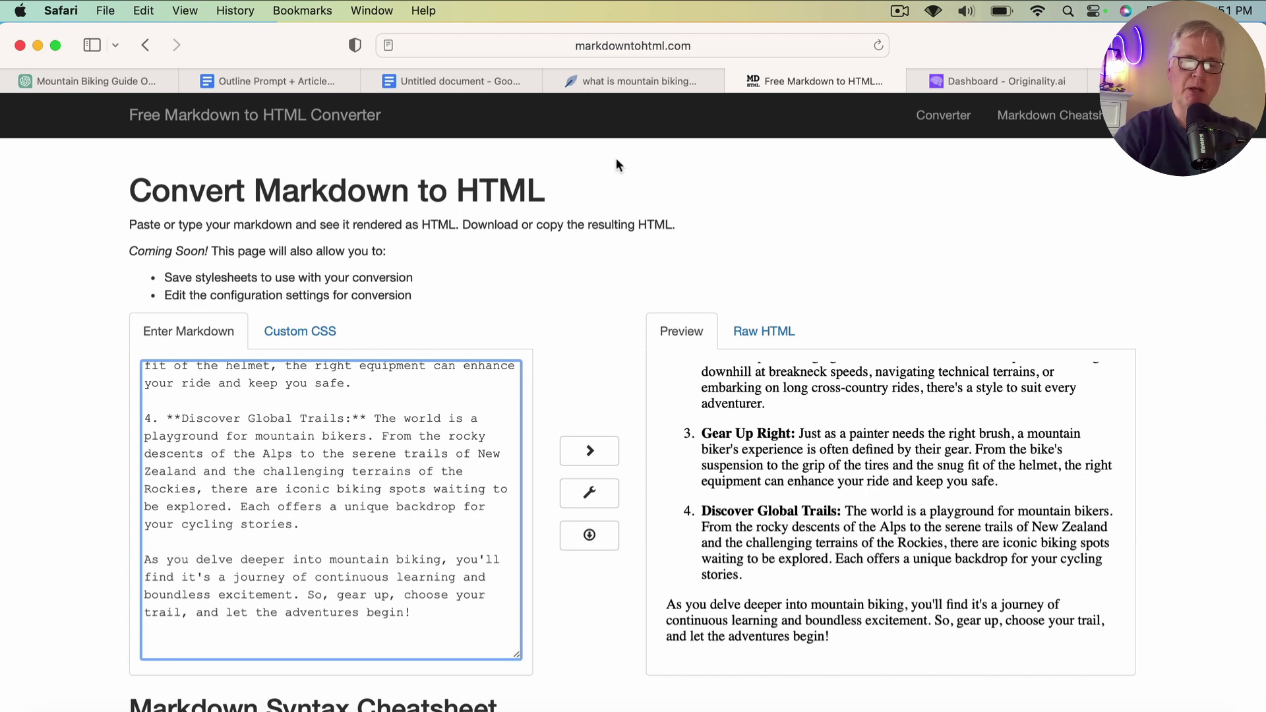
pyautogui.click(297, 79)
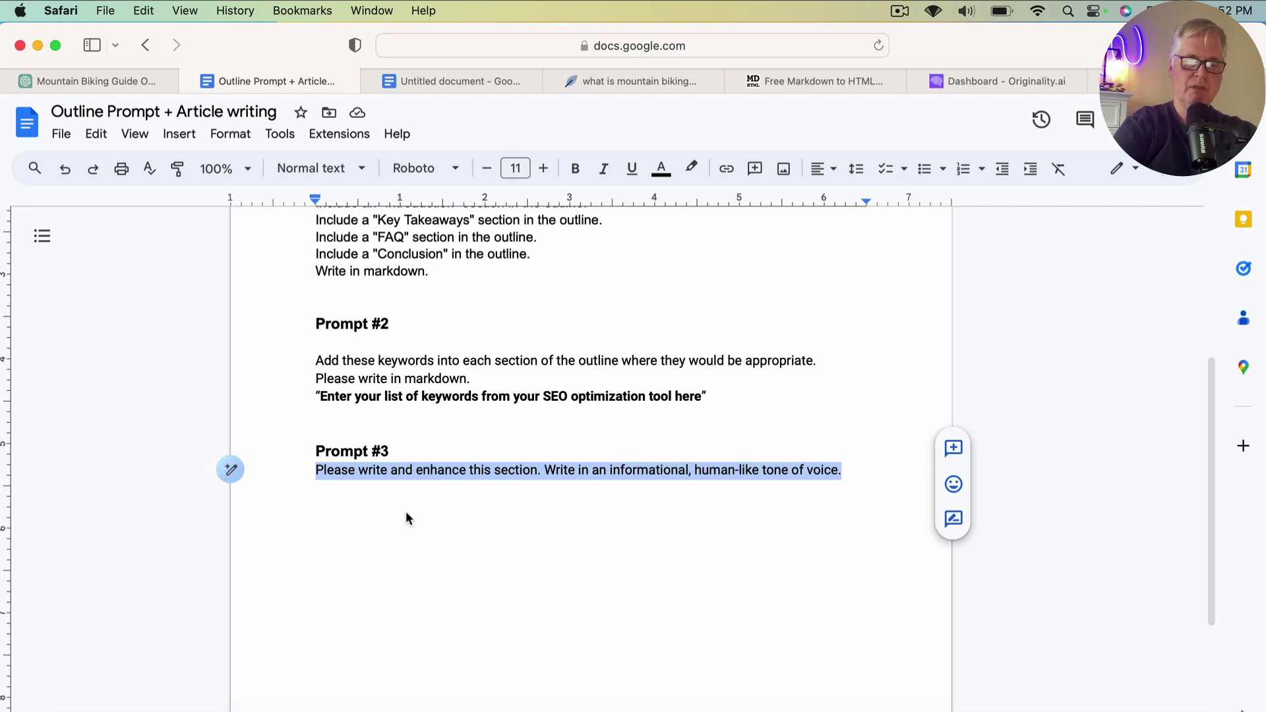
# - Paste the Prompt #3 write-and-enhance instruction into ChatGPT with an empty line below it
pyautogui.click(124, 82)
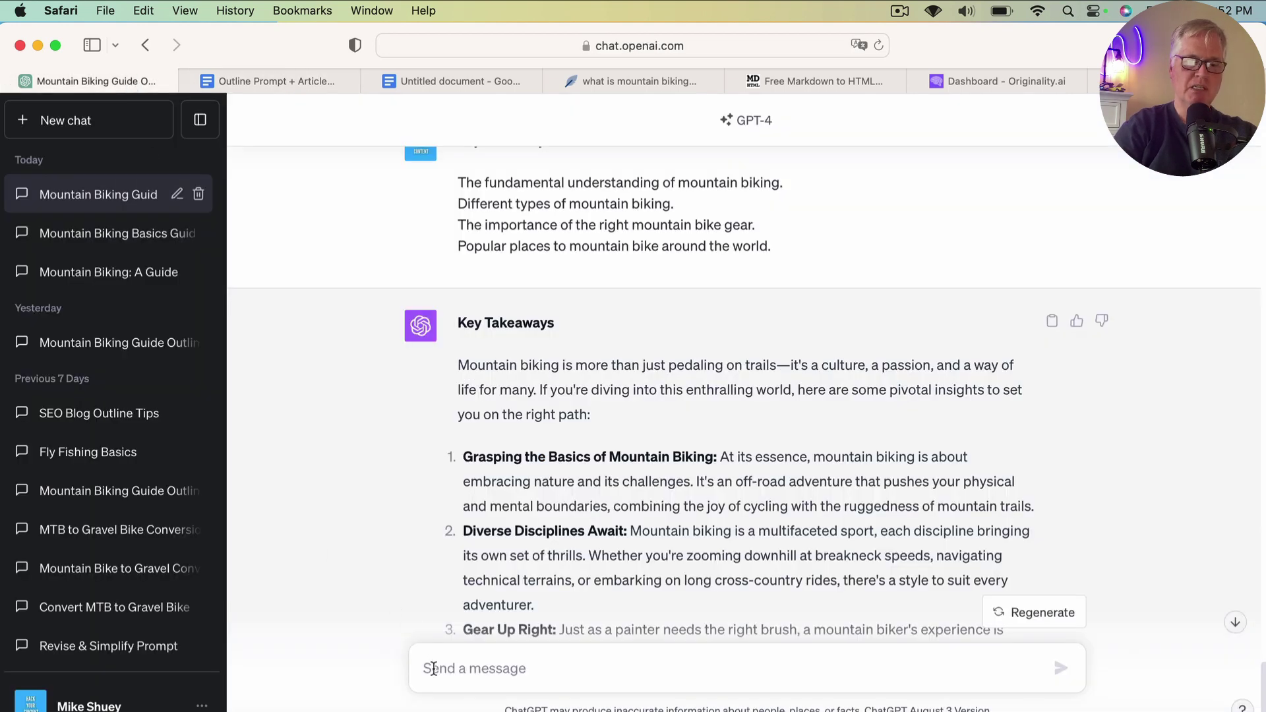
pyautogui.write('Please write and enhance this section. Write in an informational, human-like tone of voice.')
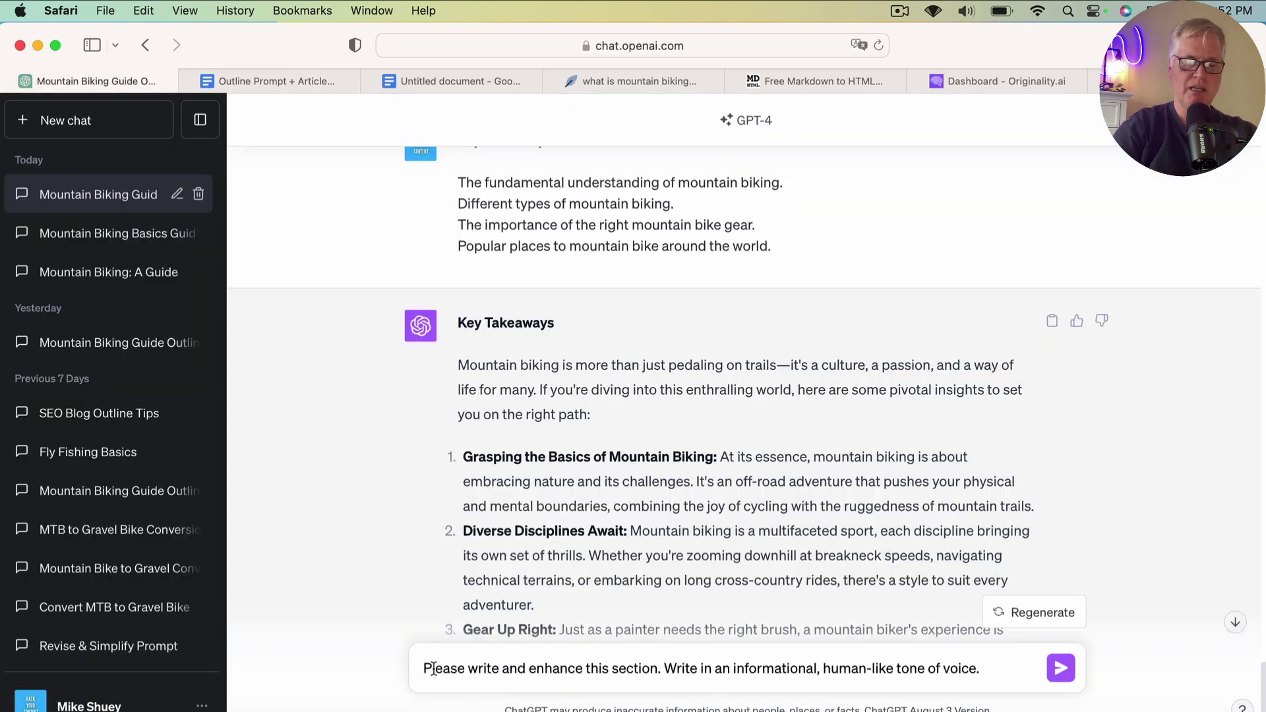
pyautogui.hotkey('shift', 'Return')
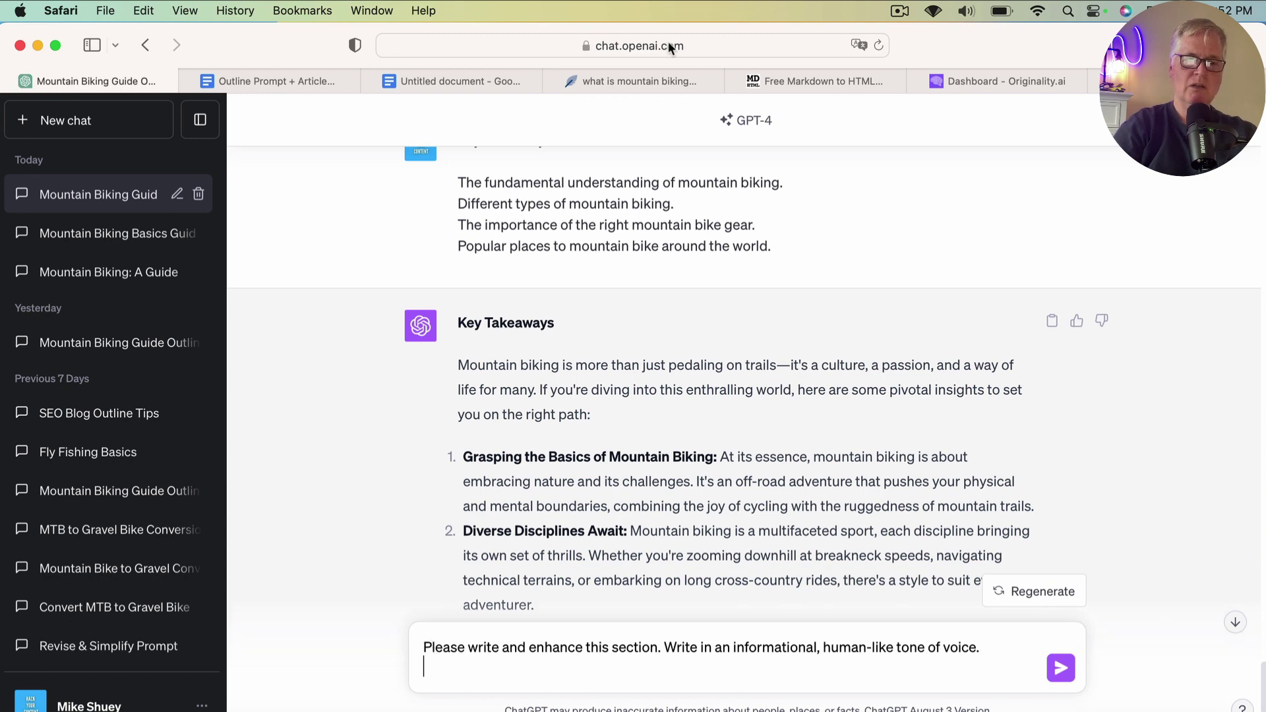
# - Copy the 'What is Mountain Biking?' heading and its two bullets from the NeuronWriter outline
pyautogui.click(664, 76)
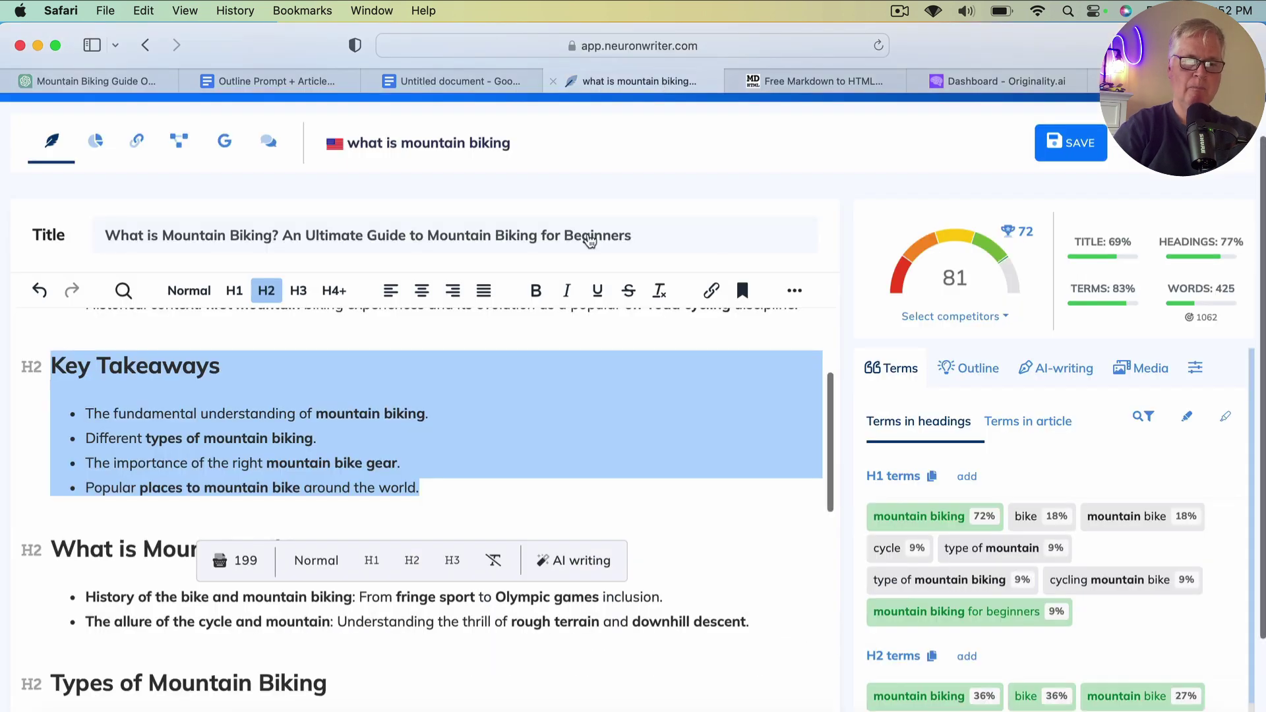
pyautogui.scroll(-5, 416, 453)
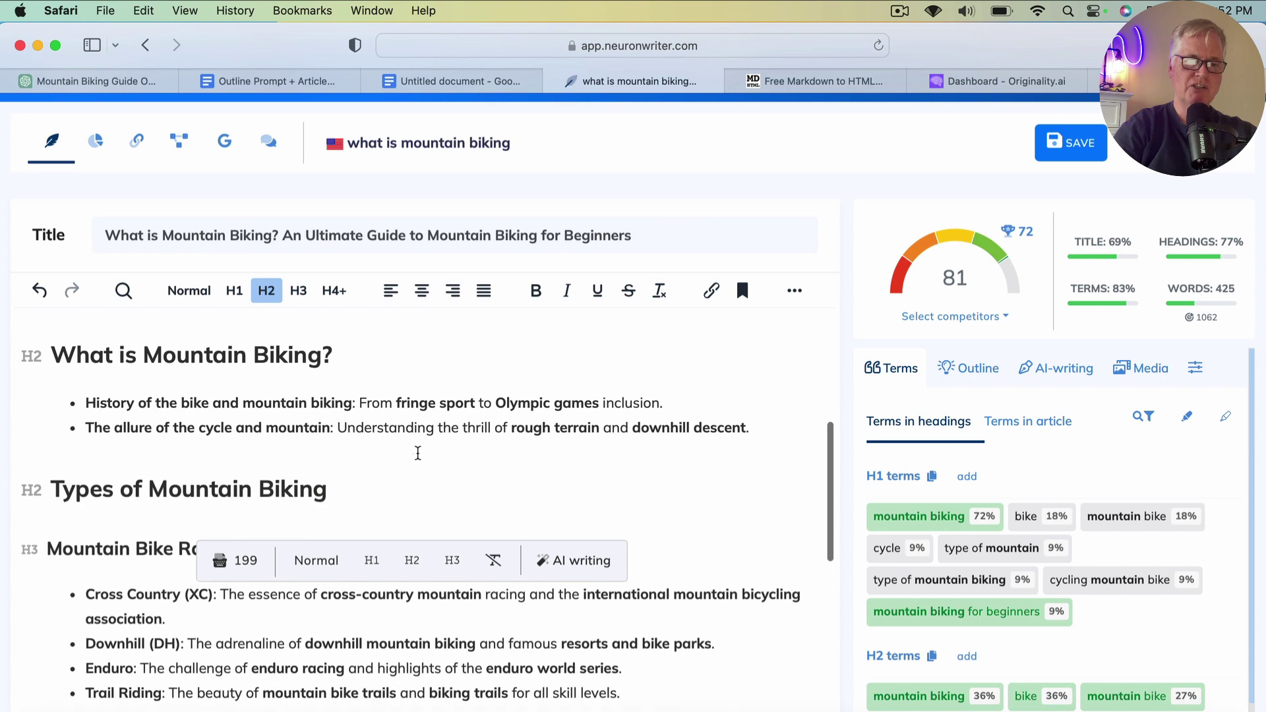
pyautogui.moveTo(752, 427); pyautogui.dragTo(58, 352)
pyautogui.press('super+c')
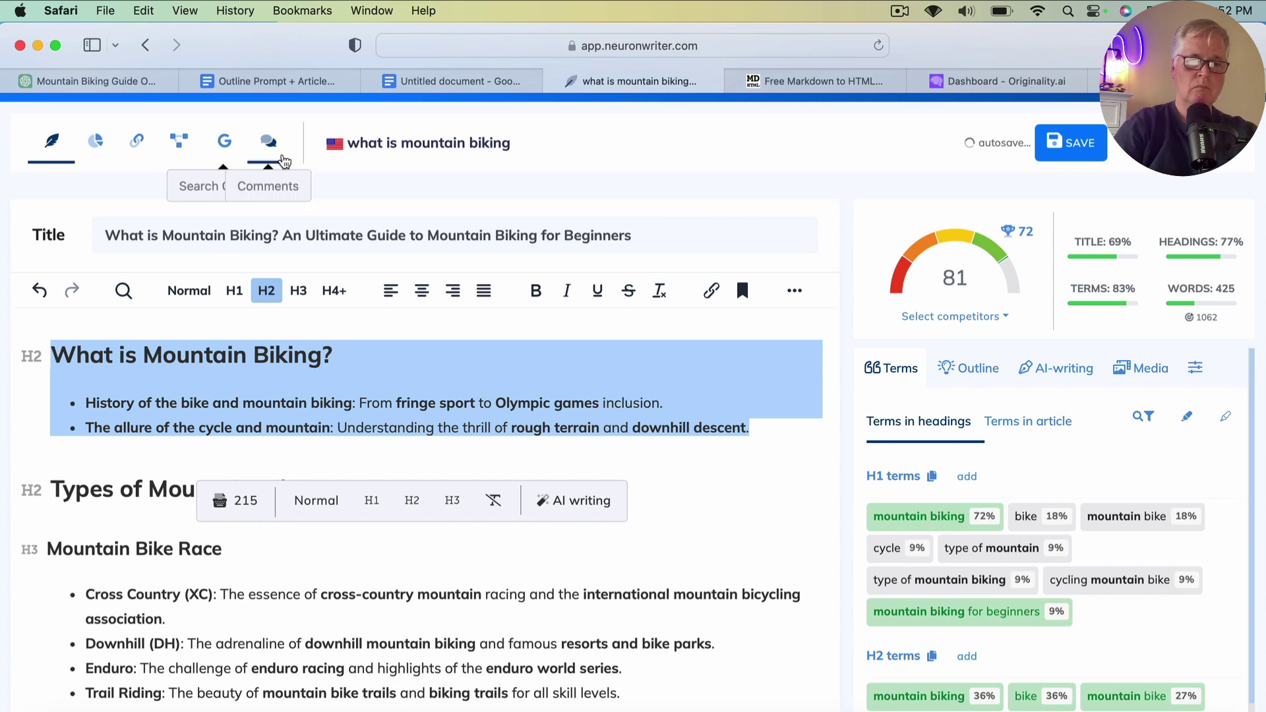
pyautogui.click(153, 80)
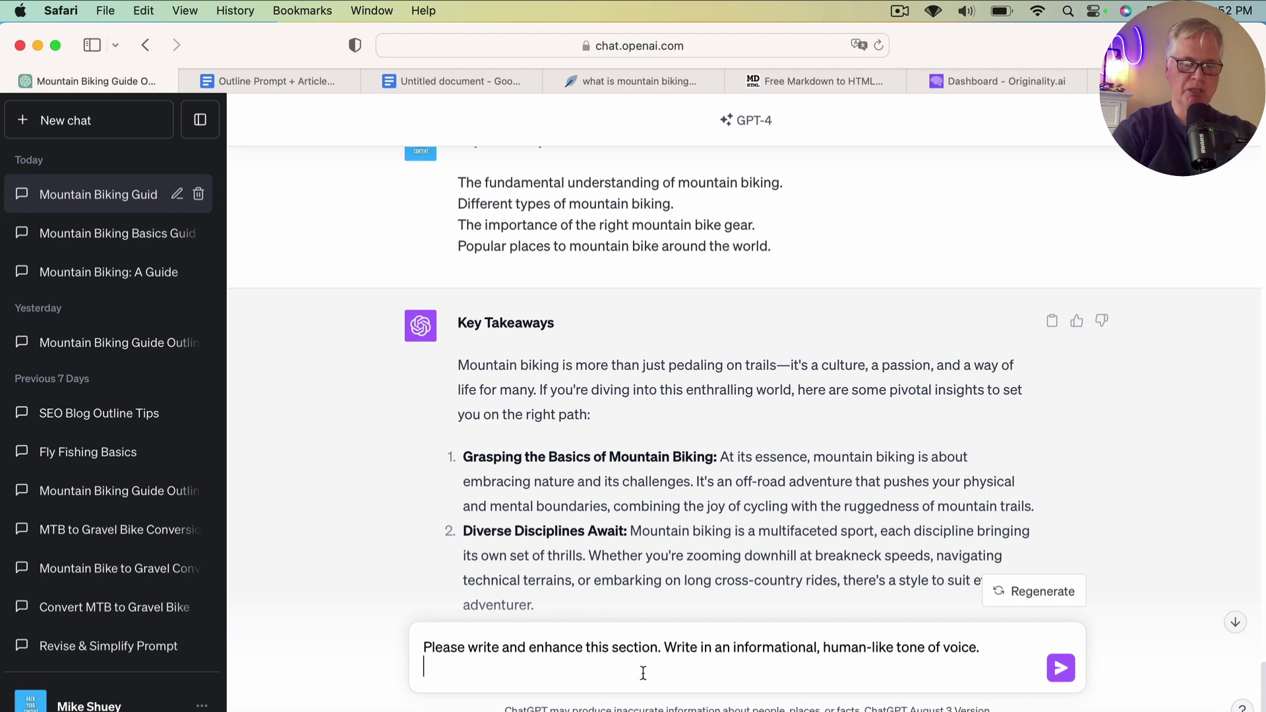
# - Send the prompt with the 'What is Mountain Biking?' outline and read the section on its 1970s origins
pyautogui.press('super+v')
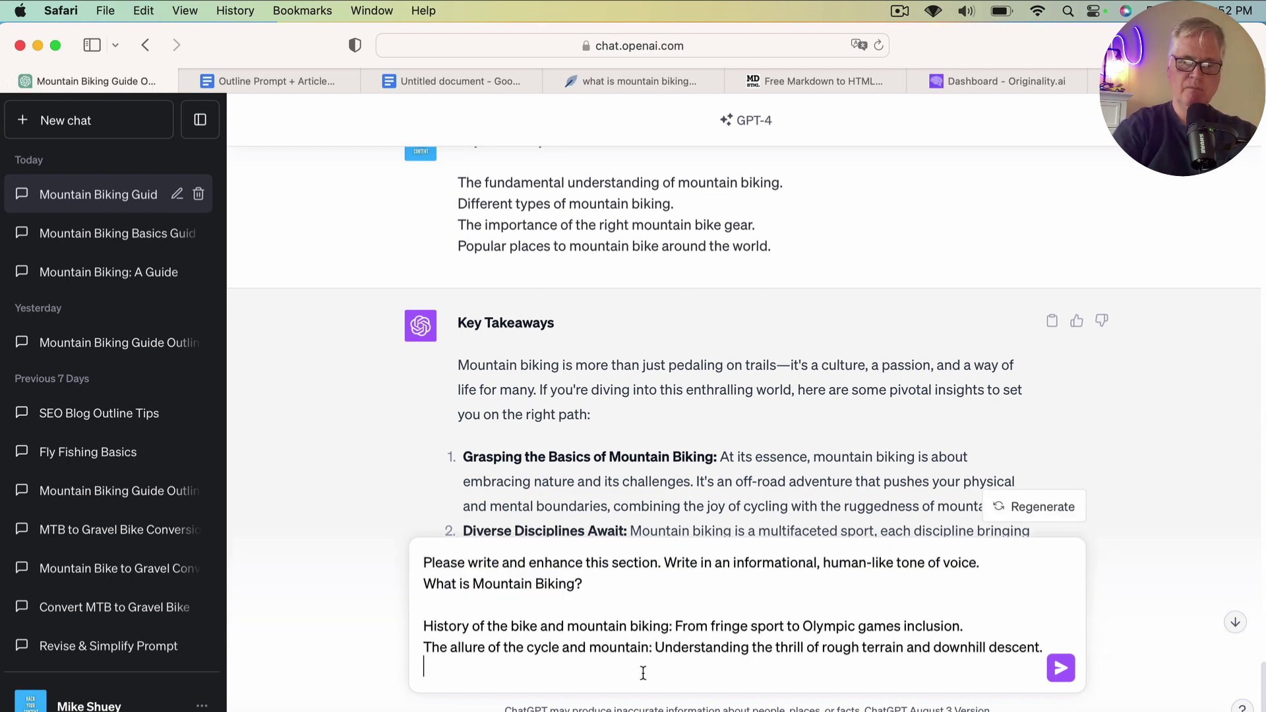
pyautogui.press('BackSpace')
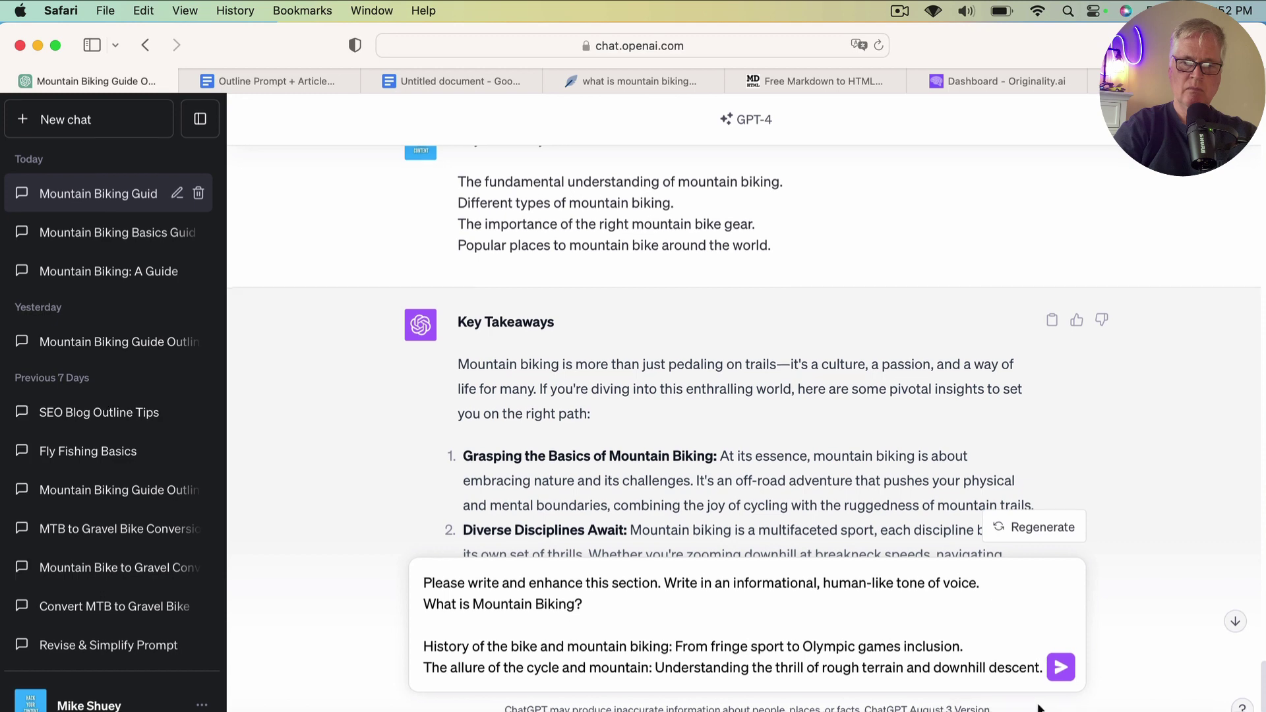
pyautogui.click(1062, 668)
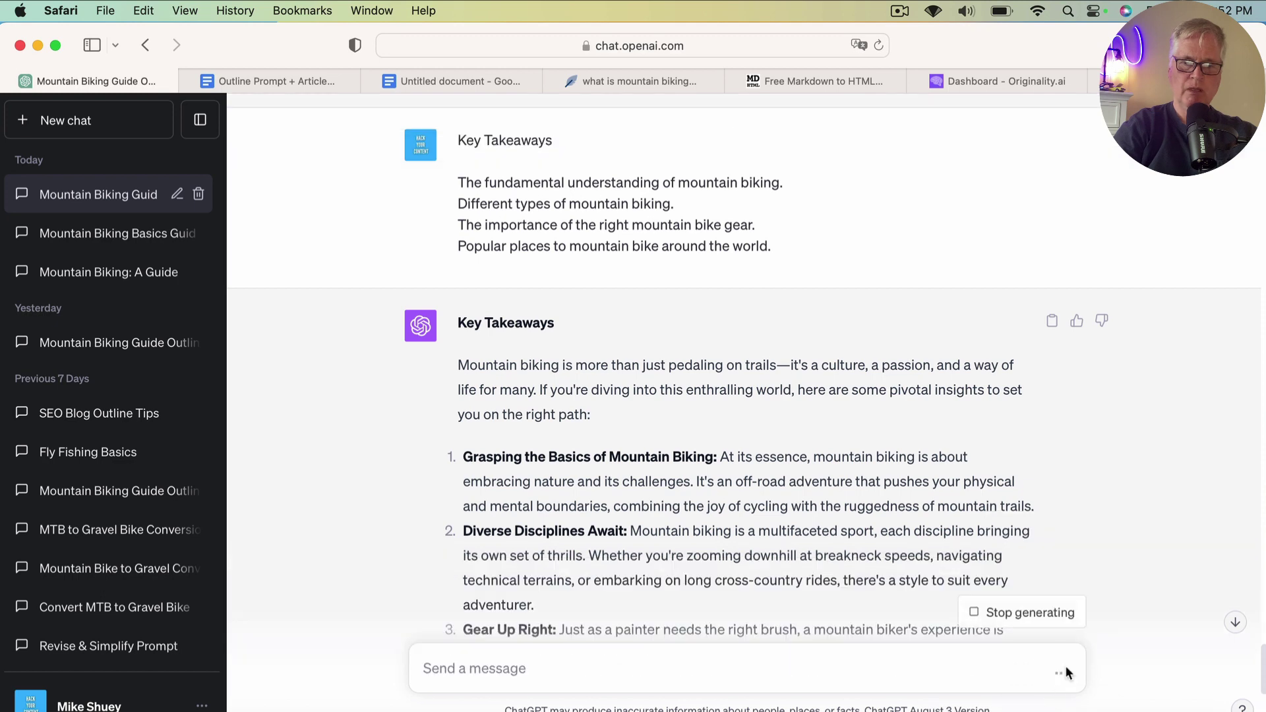
pyautogui.click(1235, 623)
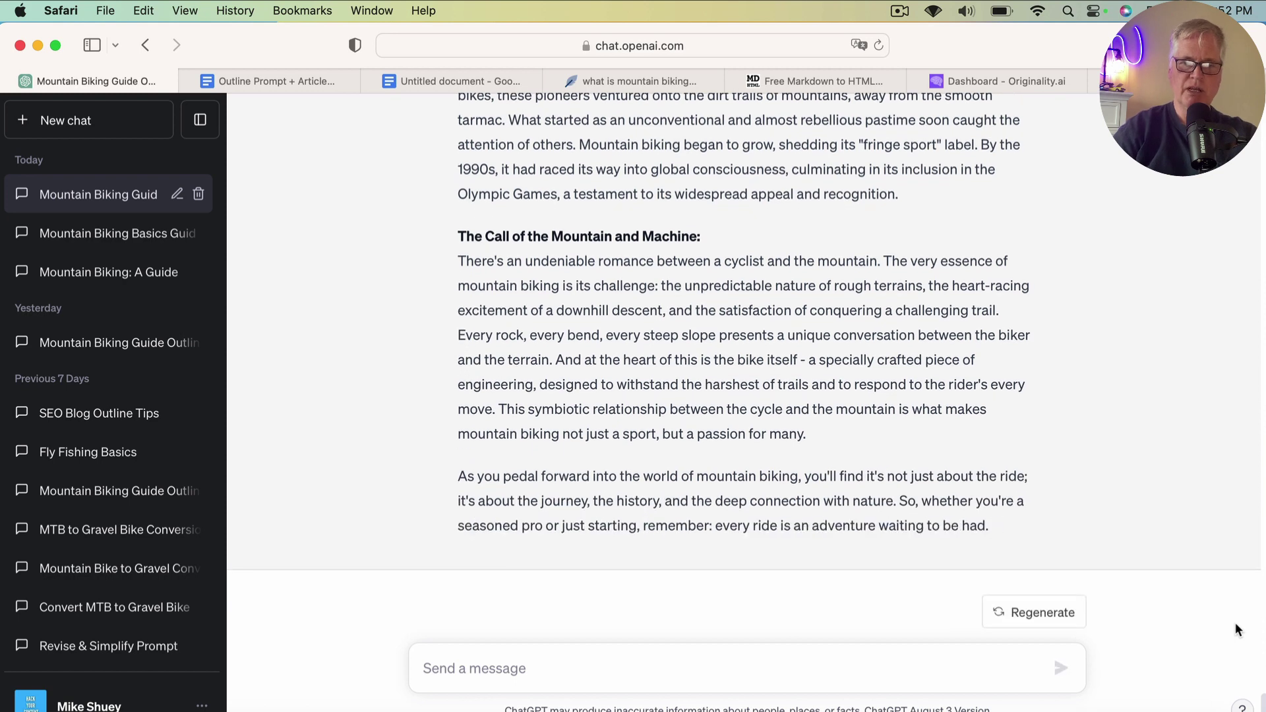
pyautogui.scroll(5, 1055, 337)
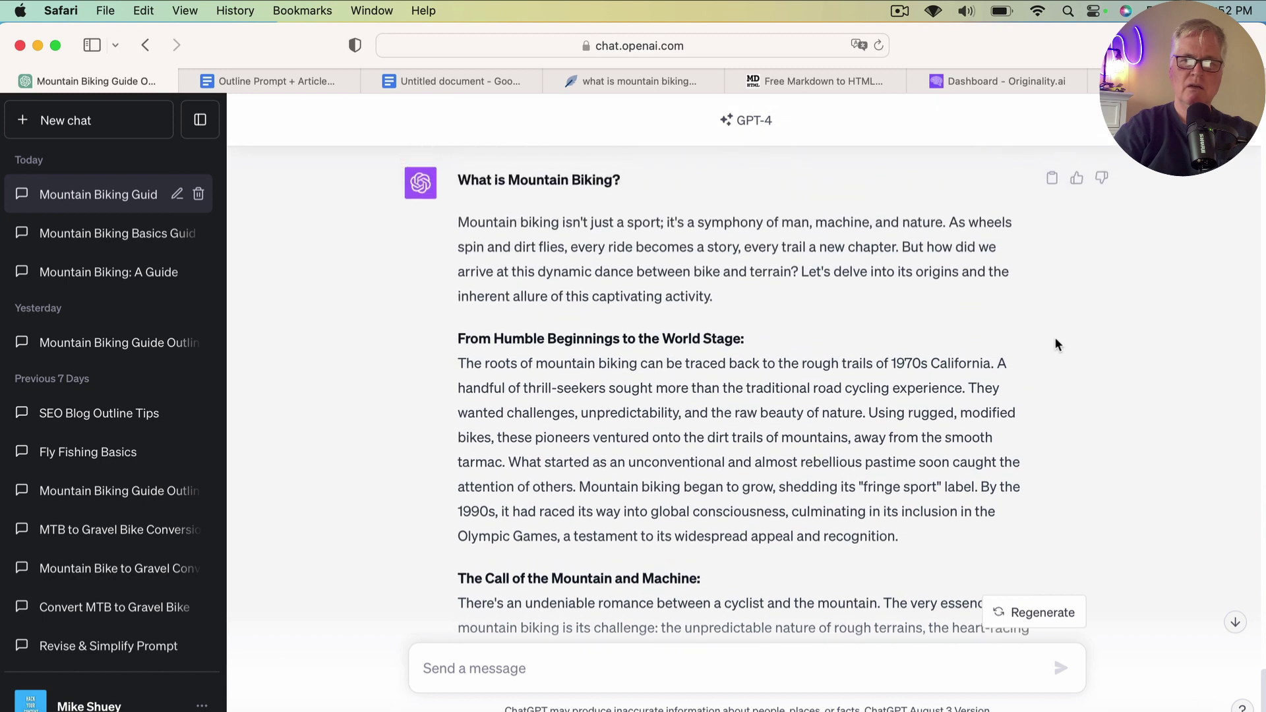
pyautogui.scroll(1, 1054, 337)
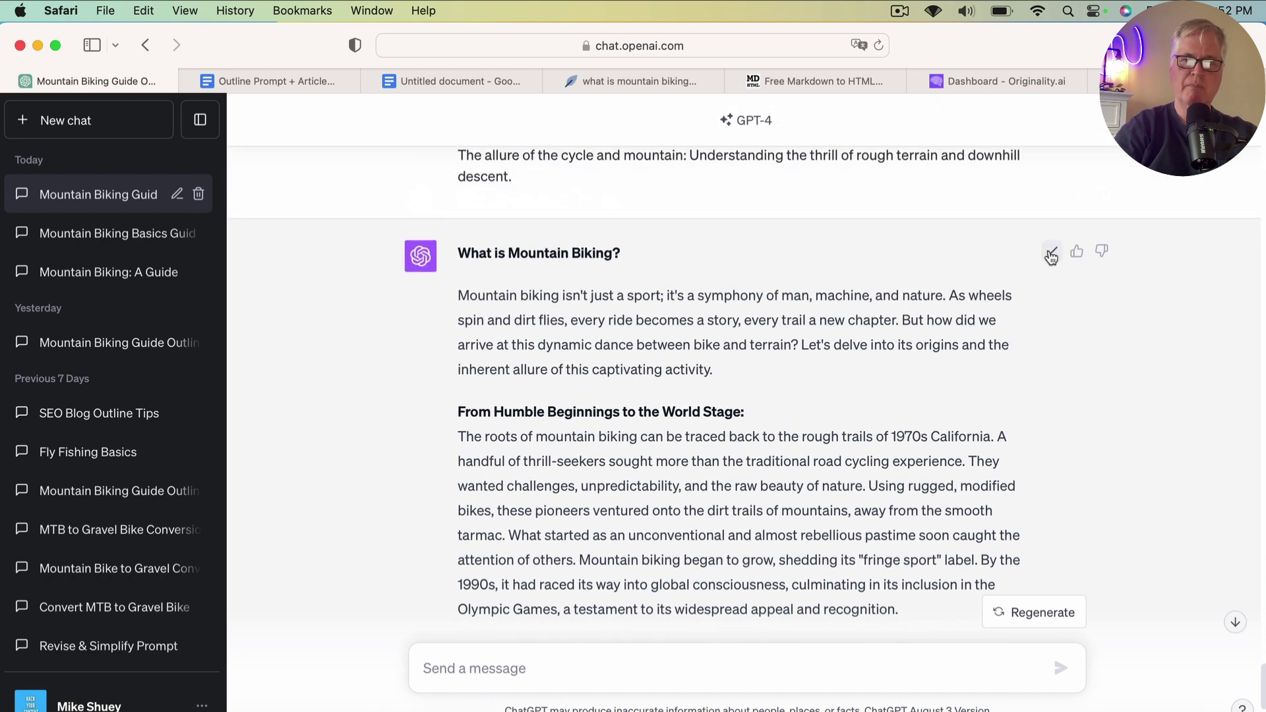
# - Paste the written 'What is Mountain Biking?' section after Key Takeaways in the converter and check its preview
pyautogui.click(856, 78)
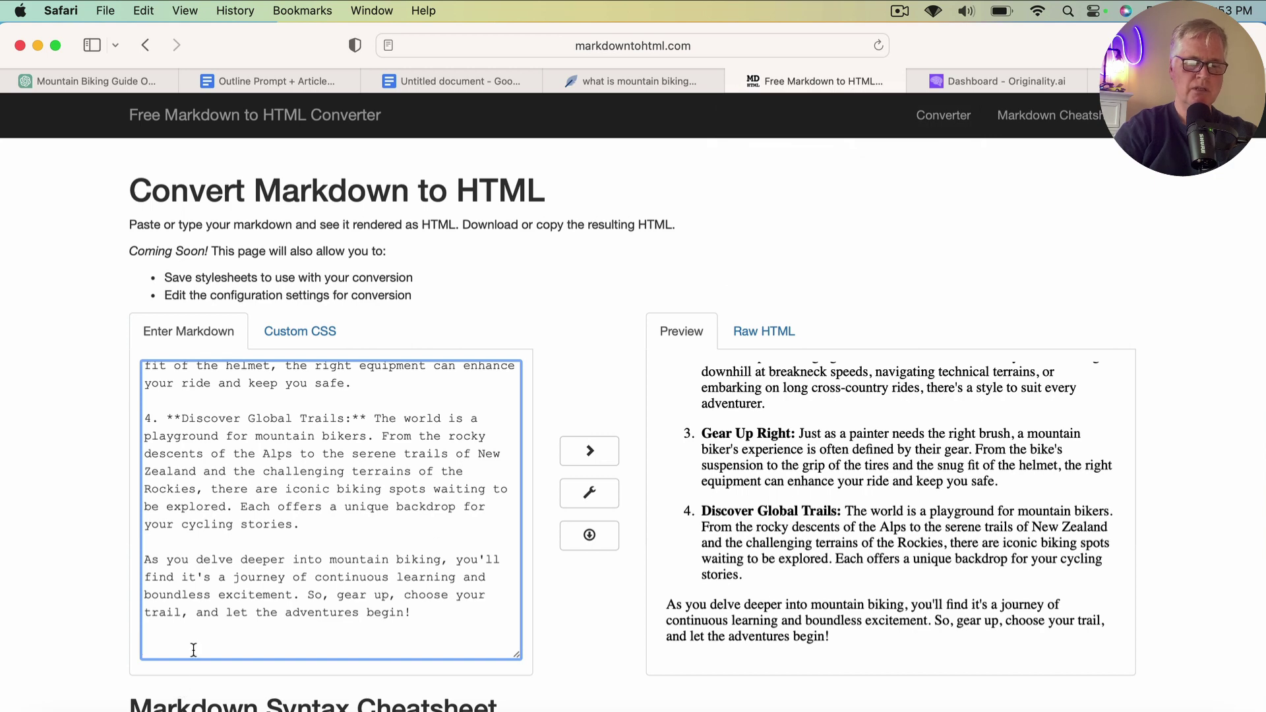
pyautogui.press('super+a')
pyautogui.press('super+v')
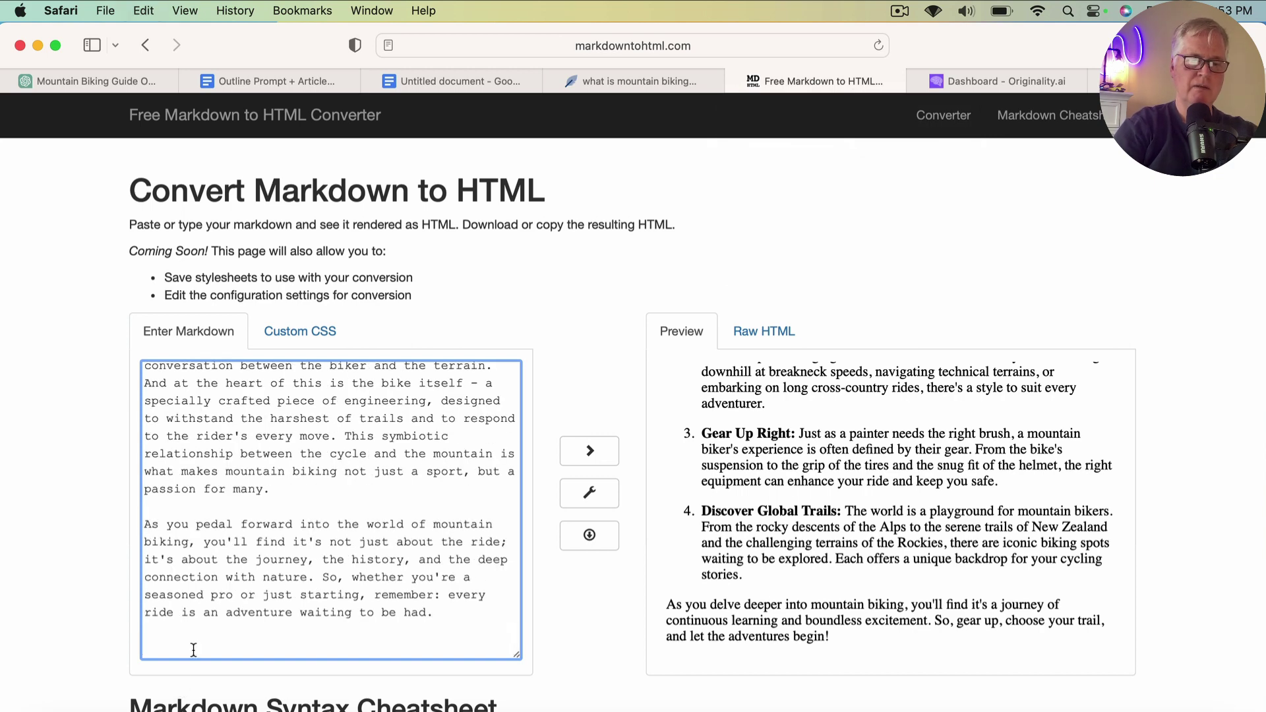
pyautogui.scroll(-1, 979, 656)
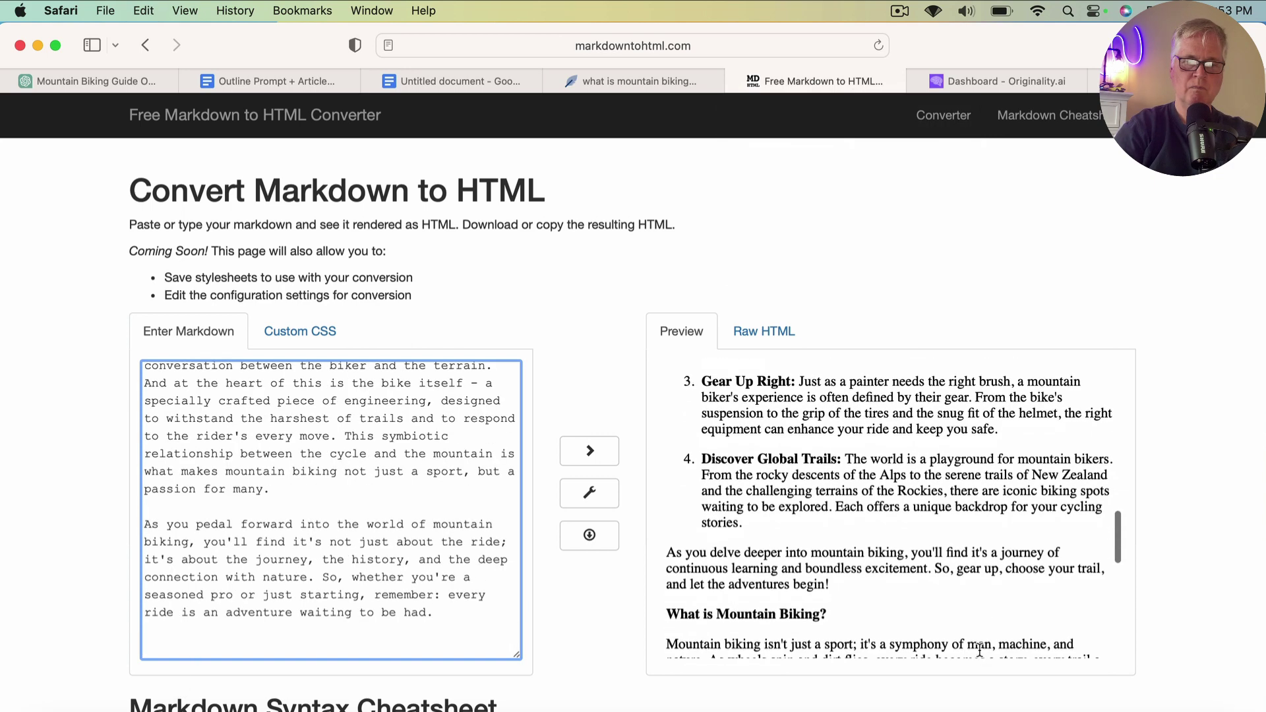
pyautogui.scroll(-10, 979, 649)
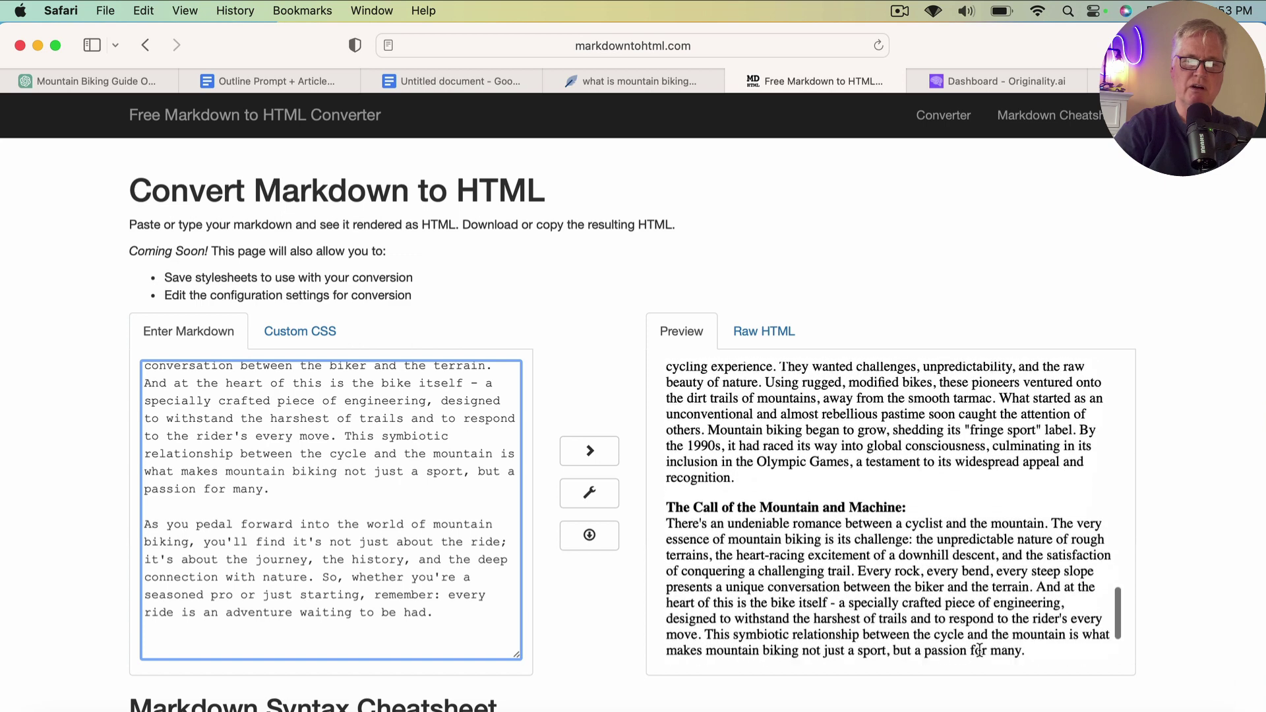
pyautogui.scroll(-4, 979, 650)
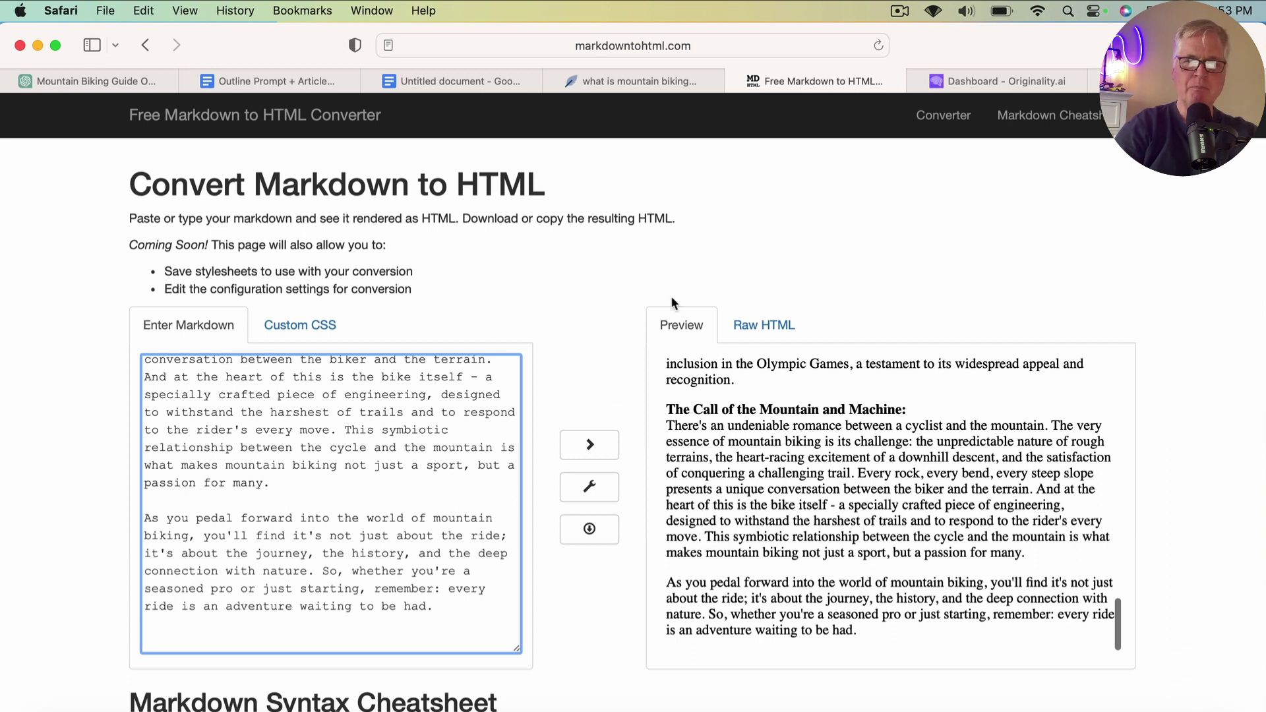
# - Send ChatGPT the prompt with the remaining outline sections and follow the streaming Evolution of the Sport reply
pyautogui.click(898, 12)
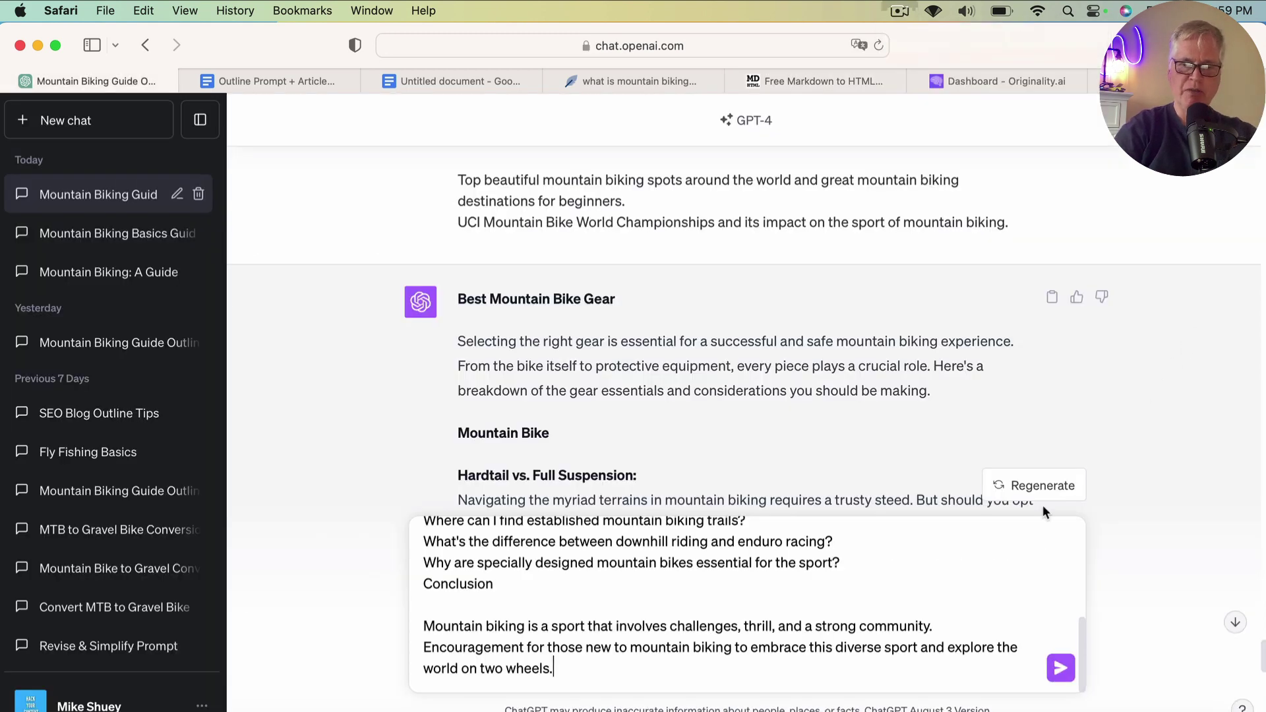
pyautogui.click(1058, 671)
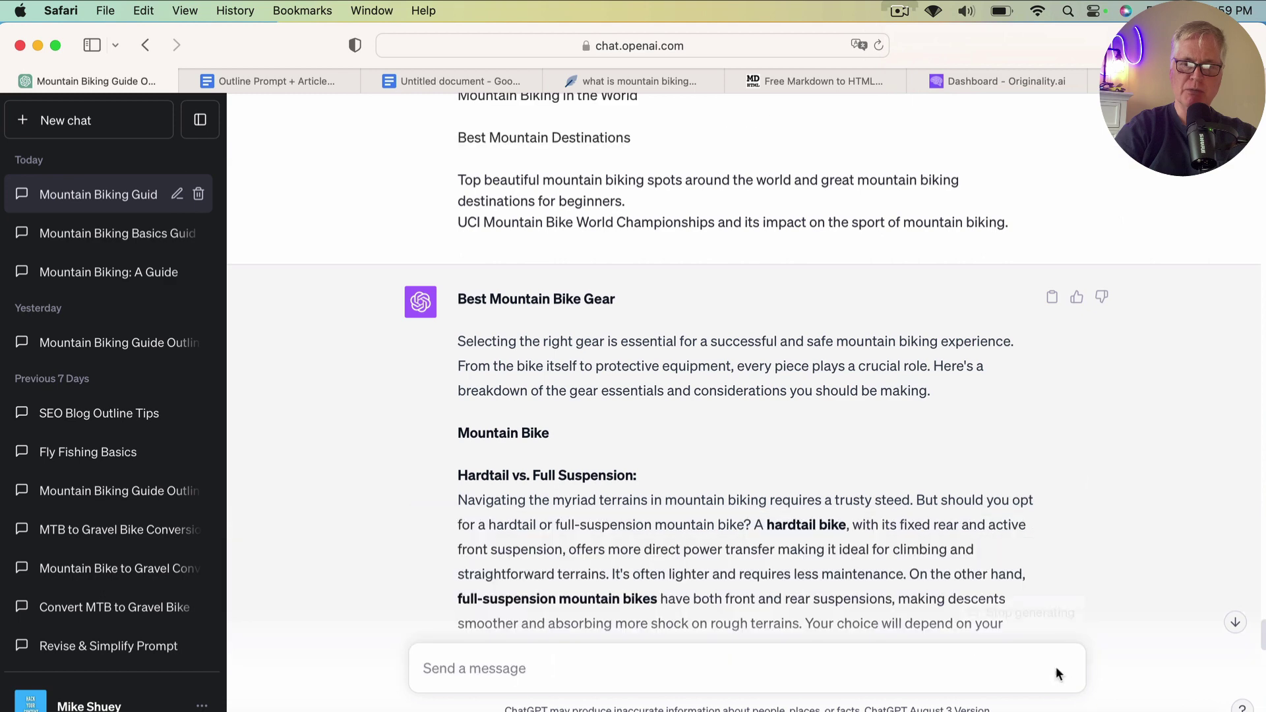
pyautogui.click(1237, 623)
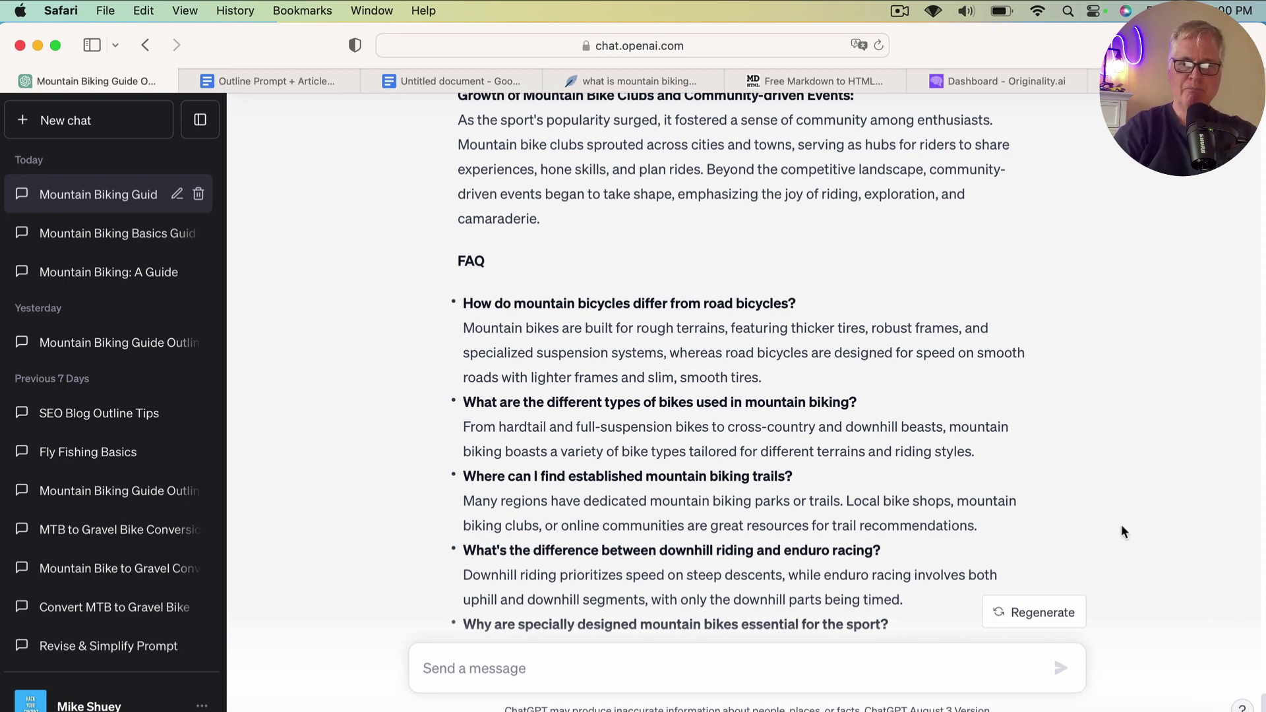
# - Review the Evolution of the Sport reply through its FAQ and Conclusion, then copy it
pyautogui.scroll(-3, 1123, 531)
pyautogui.scroll(-4, 1122, 530)
pyautogui.scroll(-1, 1123, 530)
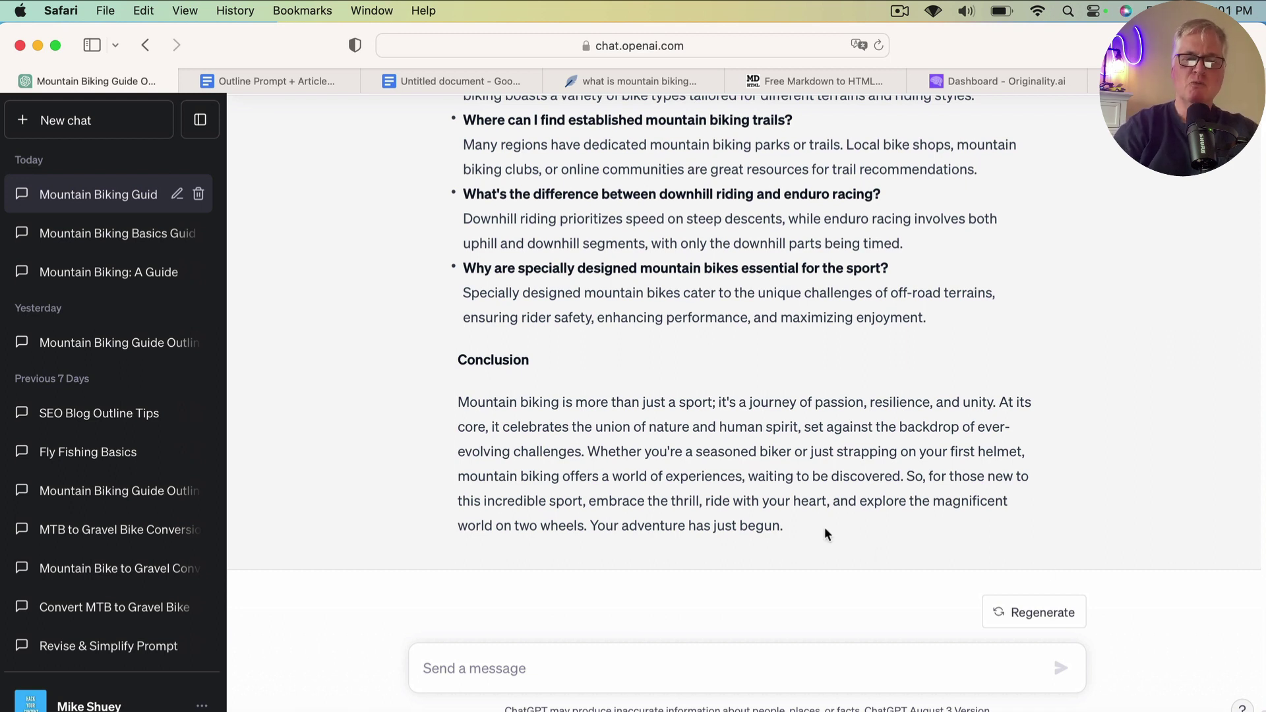
pyautogui.scroll(10, 792, 521)
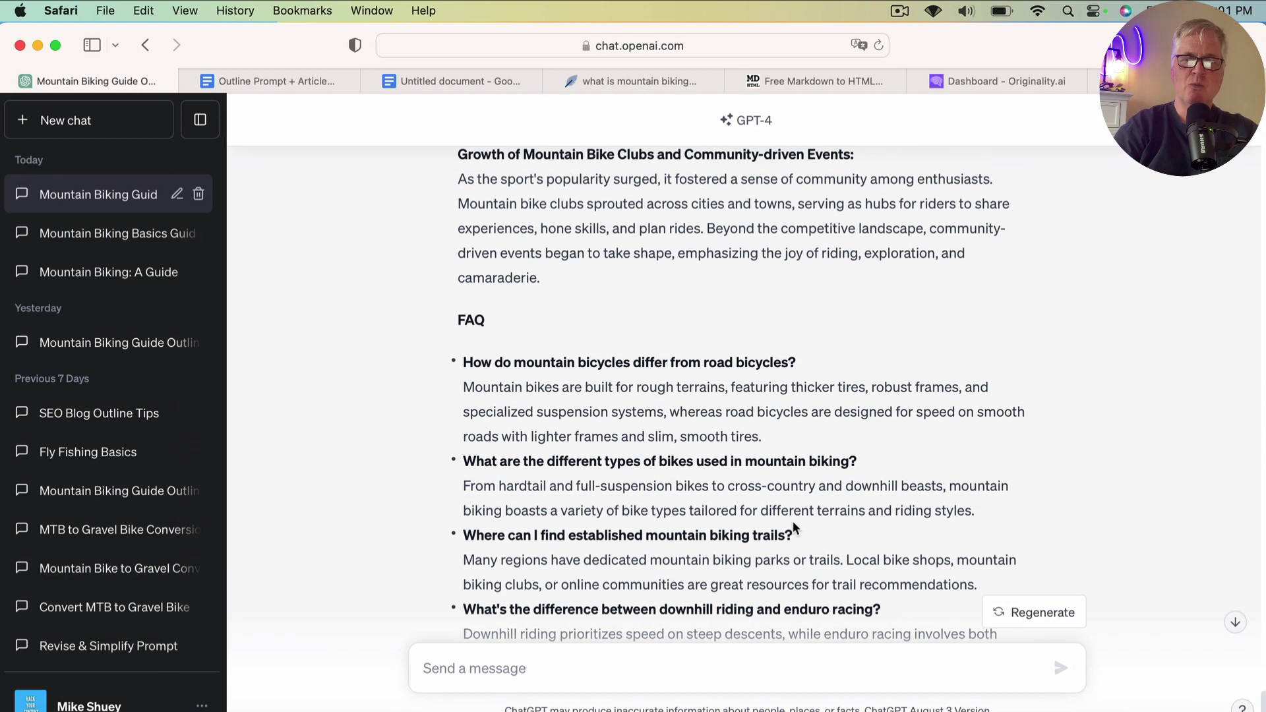
pyautogui.scroll(5, 792, 521)
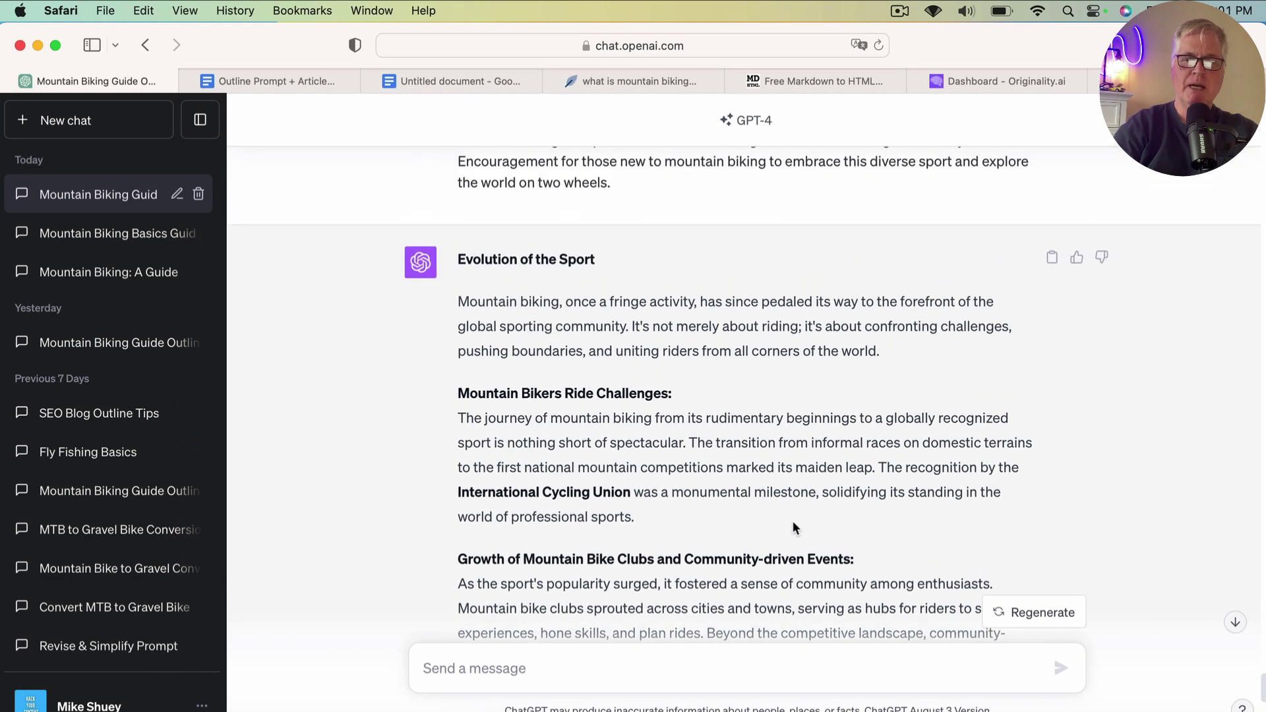
pyautogui.click(1052, 258)
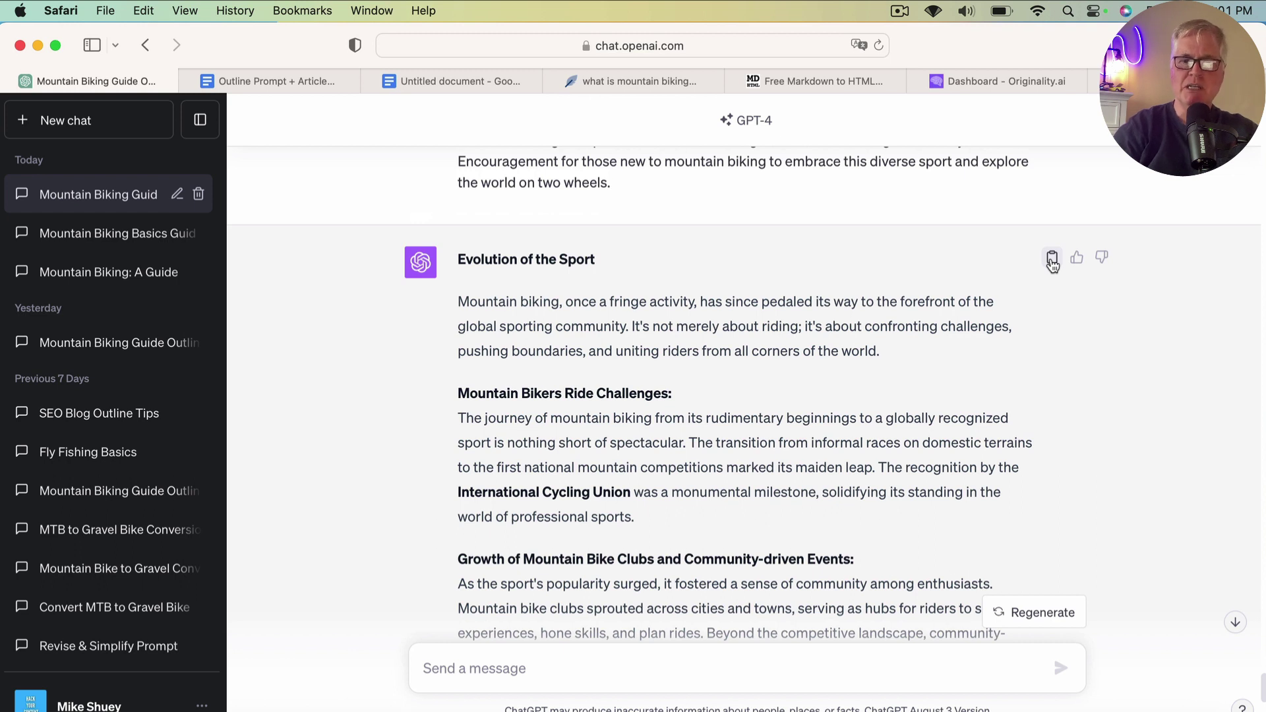
pyautogui.click(1052, 259)
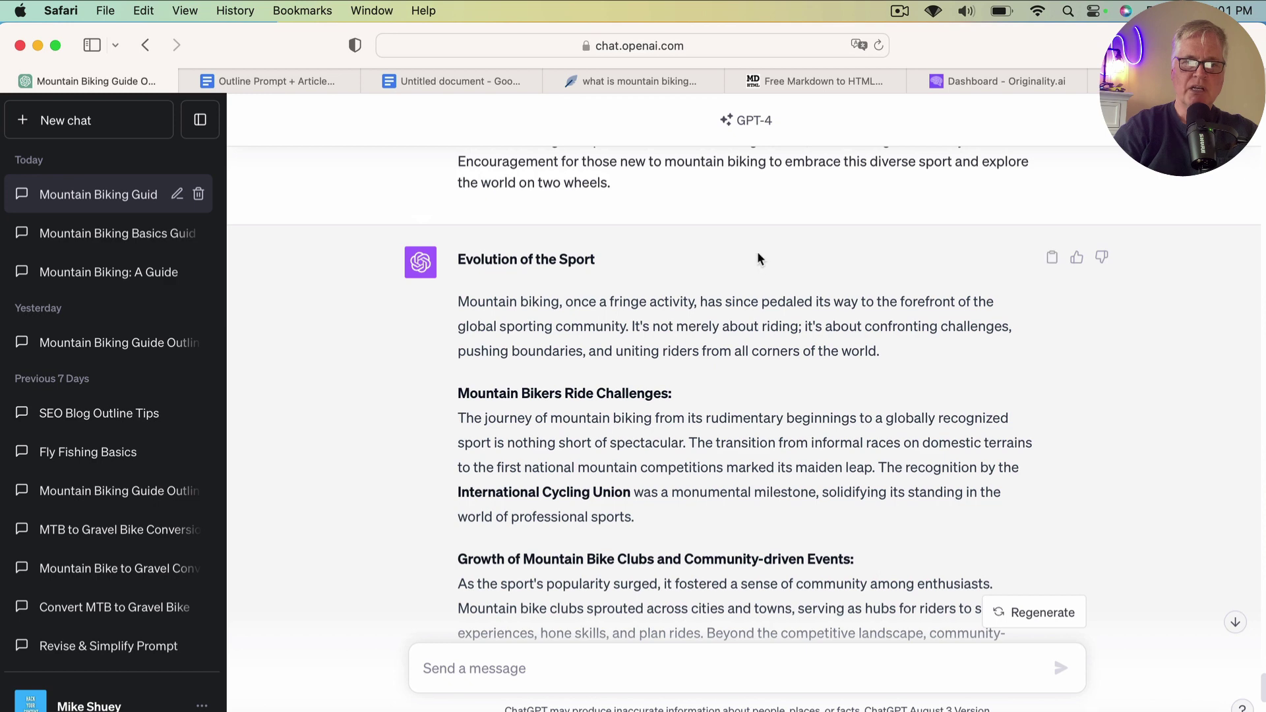
# - Replace the converter's markdown with the full article and select the rendered Preview text
pyautogui.click(824, 84)
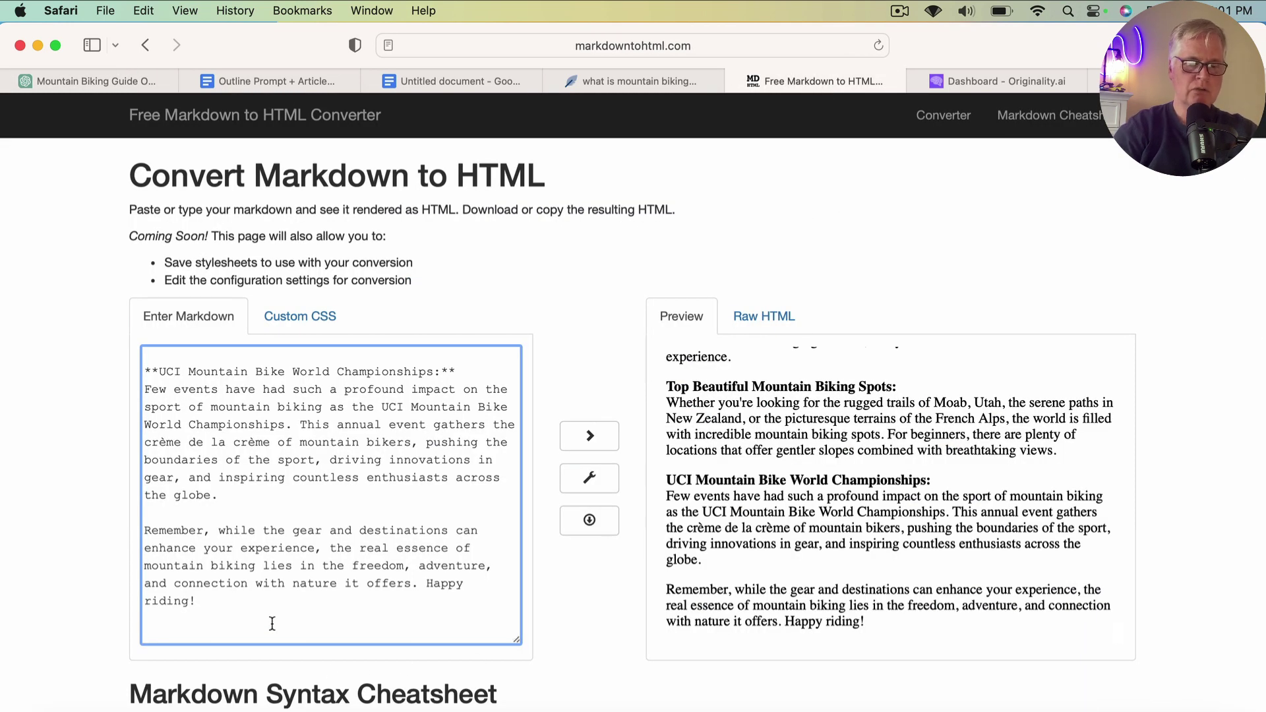
pyautogui.press('super+a')
pyautogui.press('super+v')
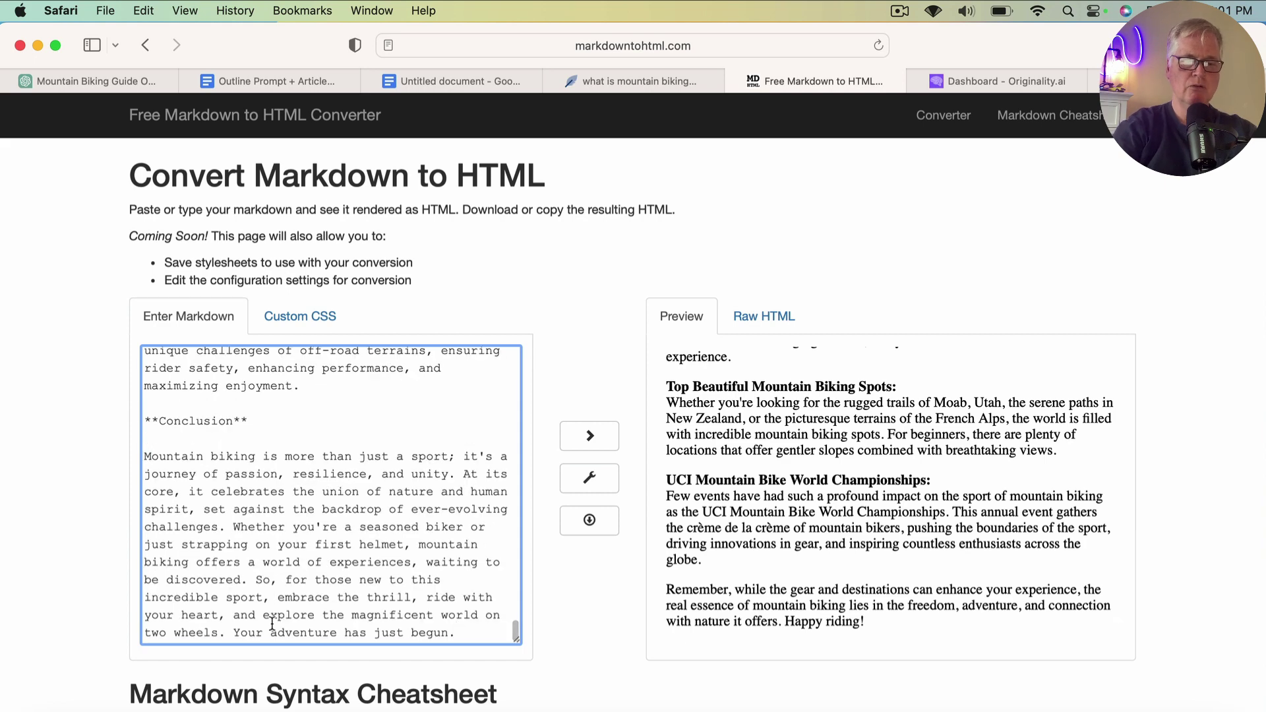
pyautogui.scroll(-8, 941, 583)
pyautogui.scroll(-15, 941, 584)
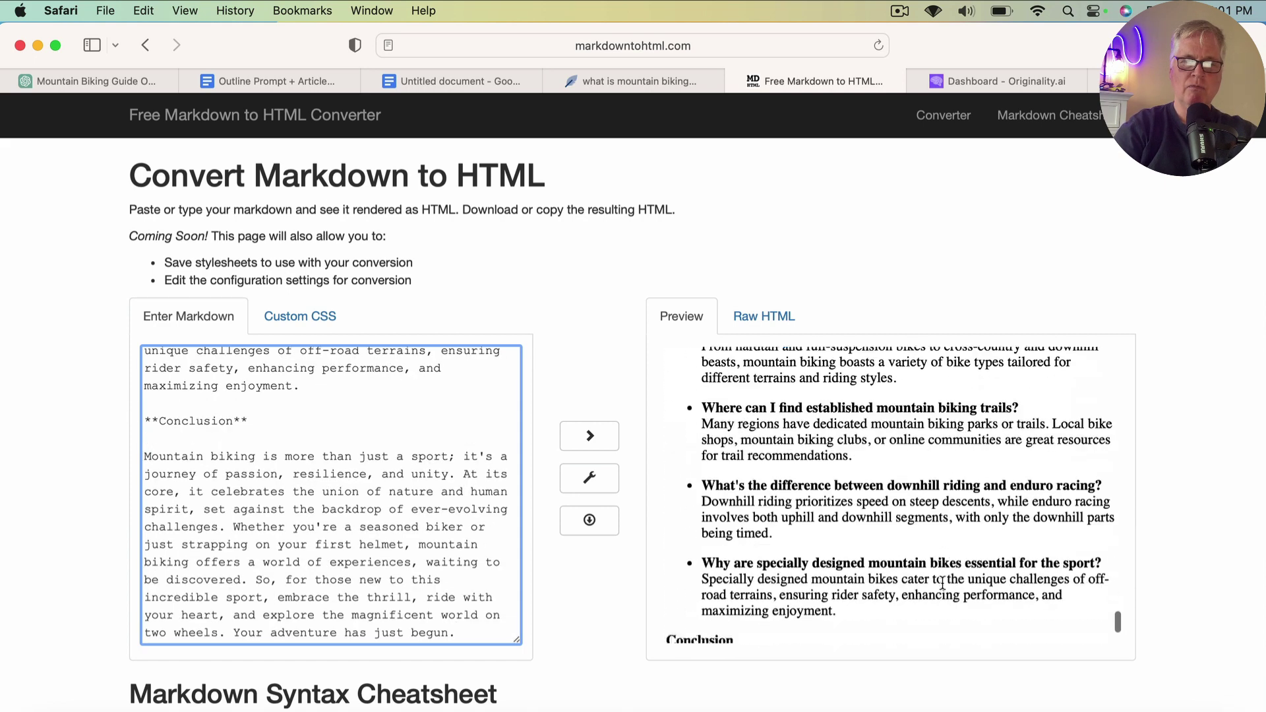
pyautogui.scroll(7, 942, 583)
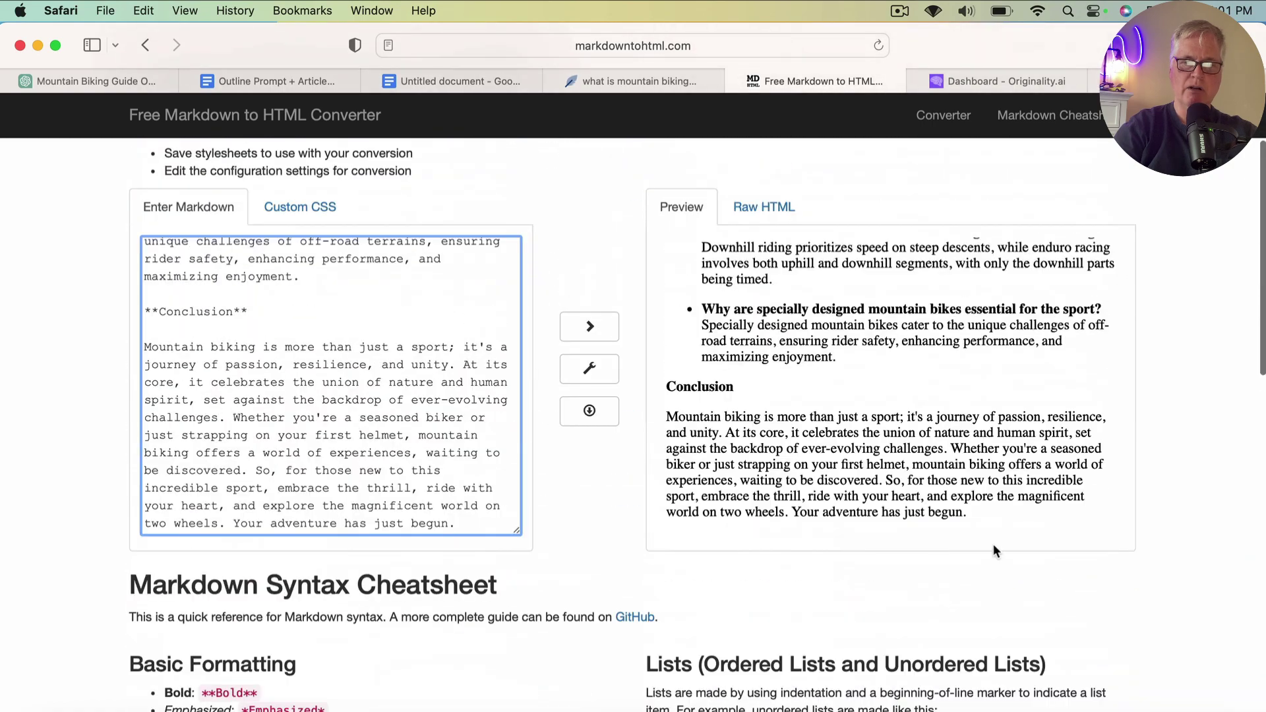
pyautogui.moveTo(980, 515); pyautogui.dragTo(808, 161)
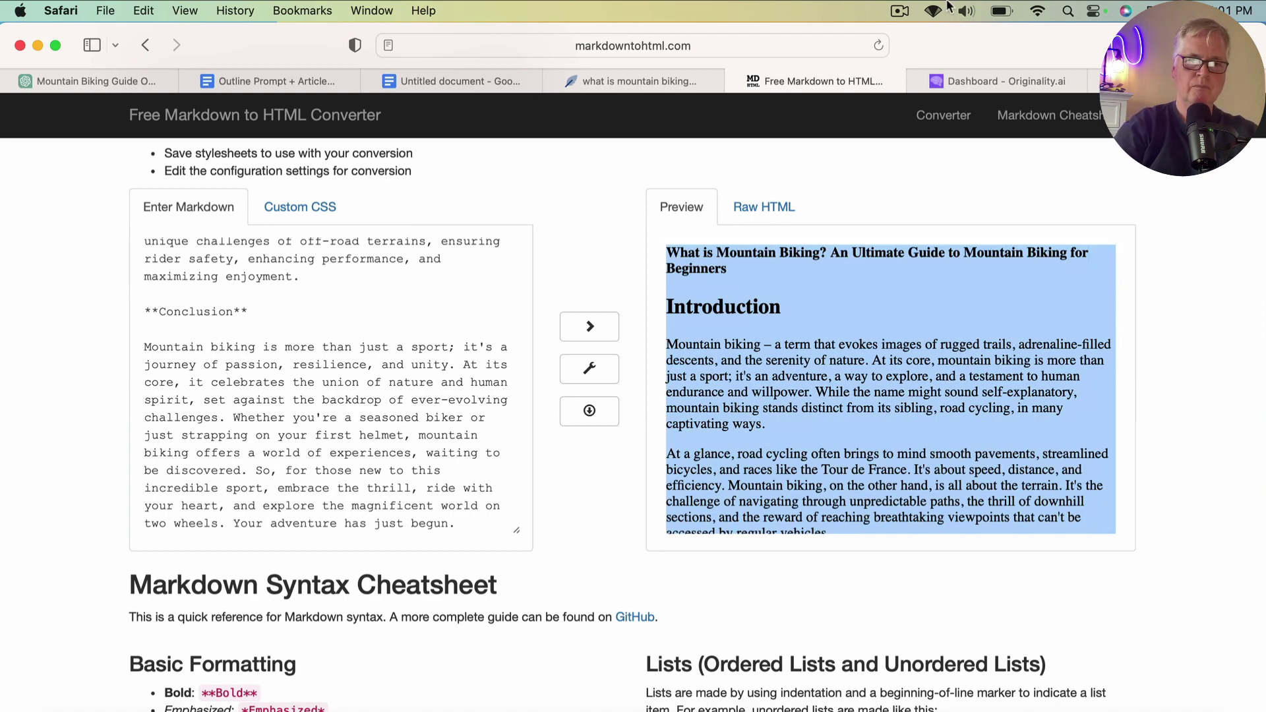
# - Paste the full mountain biking article over the outline in the NeuronWriter editor
pyautogui.click(658, 76)
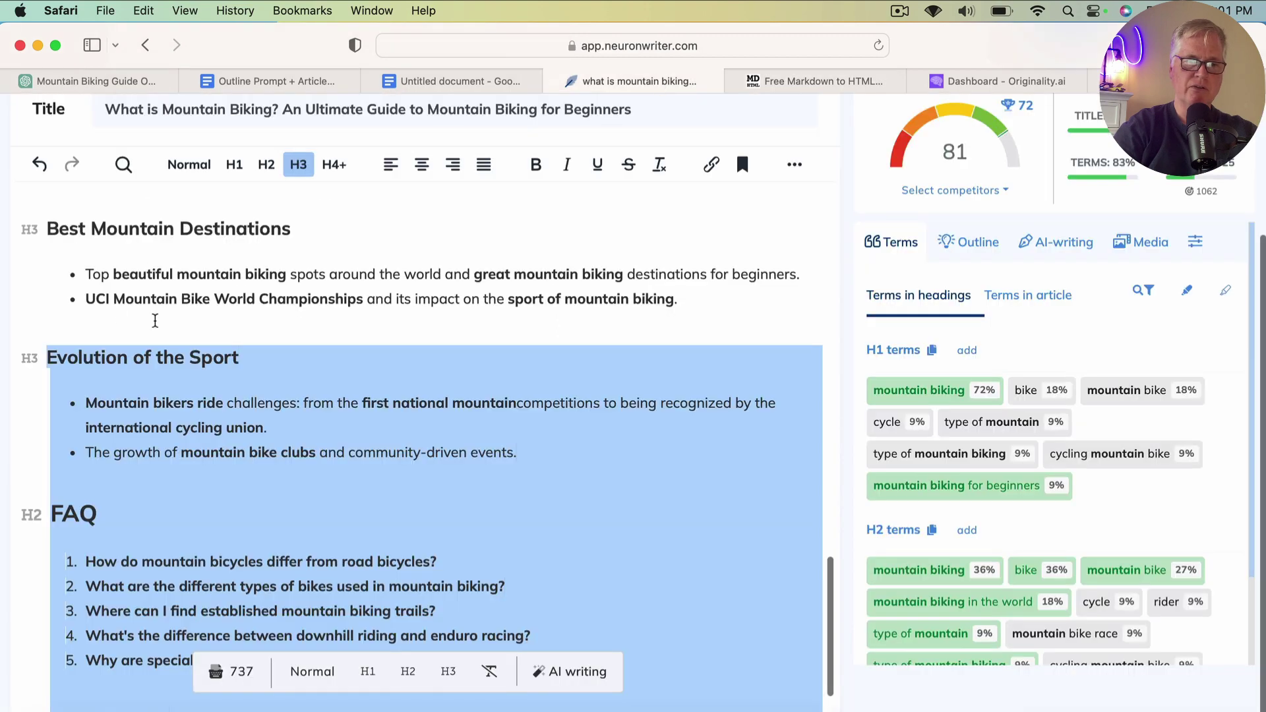
pyautogui.scroll(12, 99, 251)
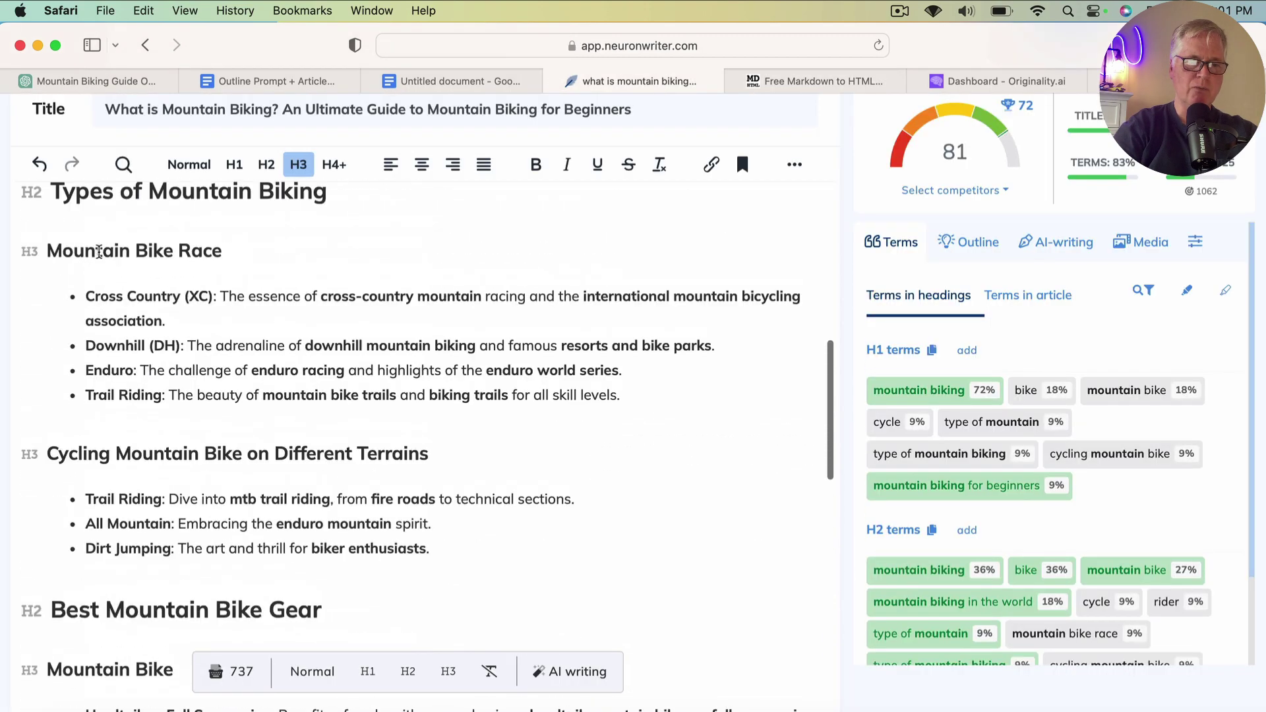
pyautogui.scroll(10, 99, 251)
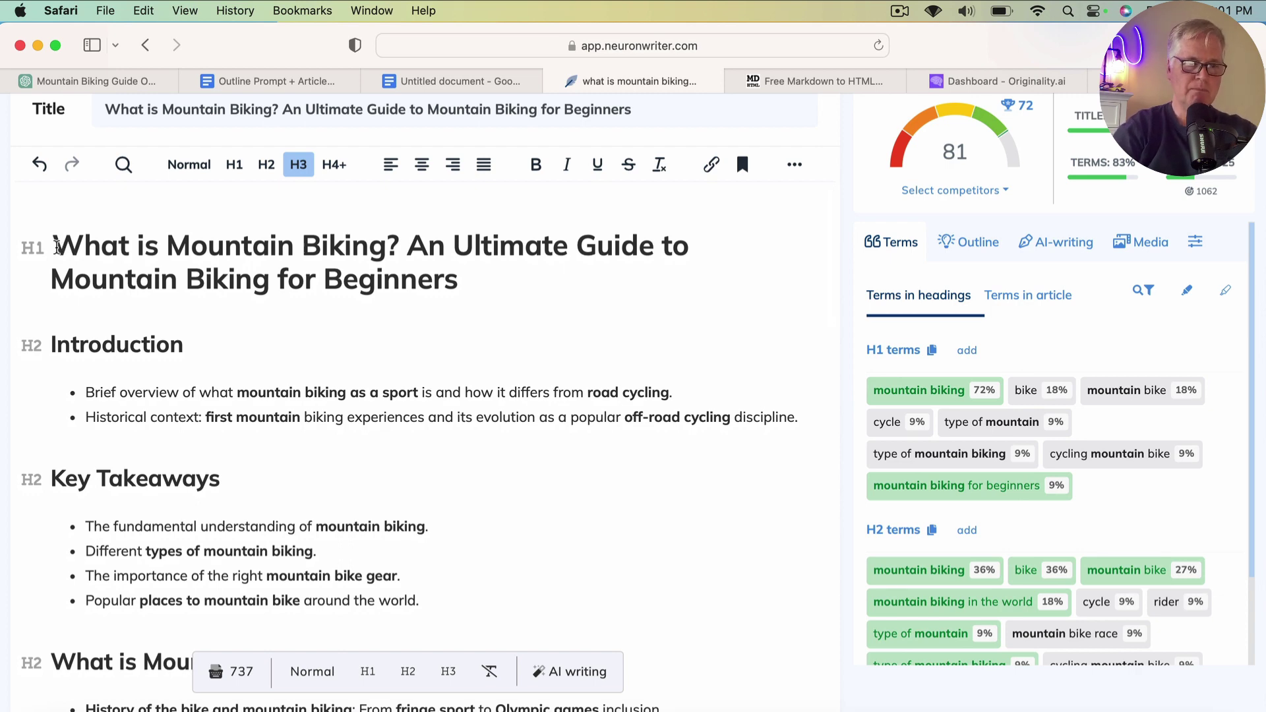
pyautogui.moveTo(57, 247); pyautogui.dragTo(428, 526)
pyautogui.press('super+v')
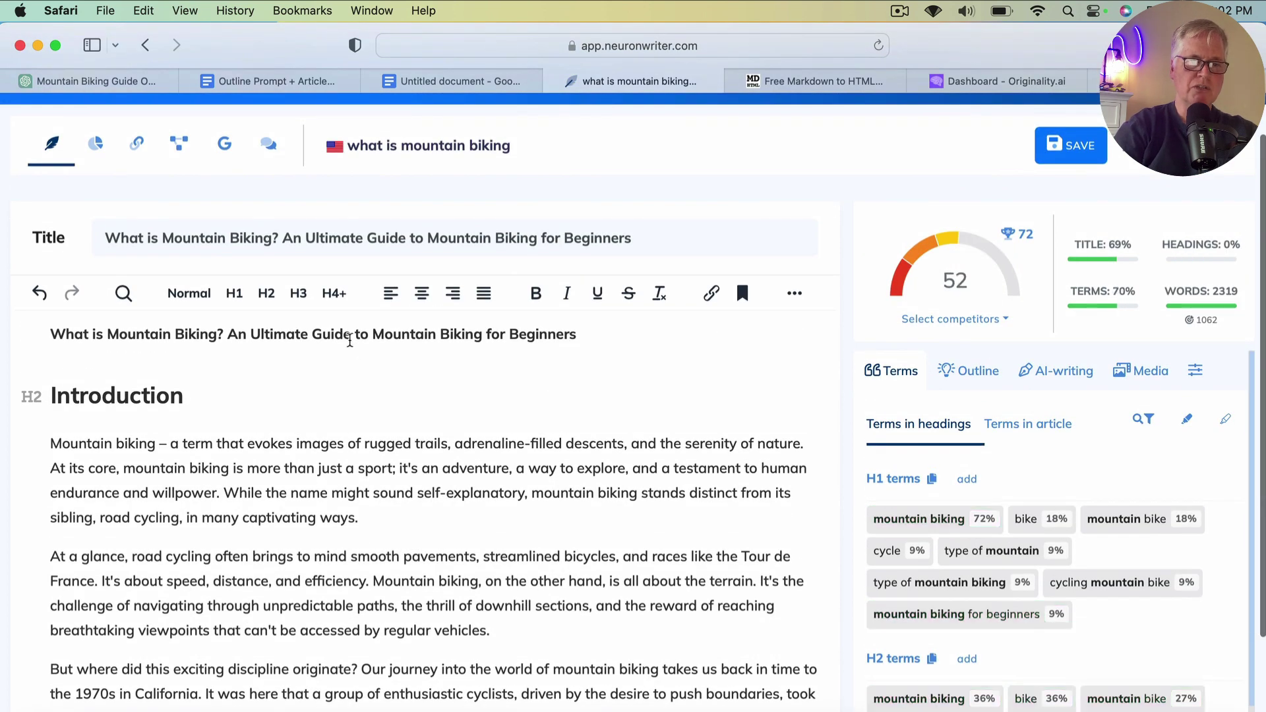
# - Unbold the article title and make it an H1 heading
pyautogui.click(349, 341)
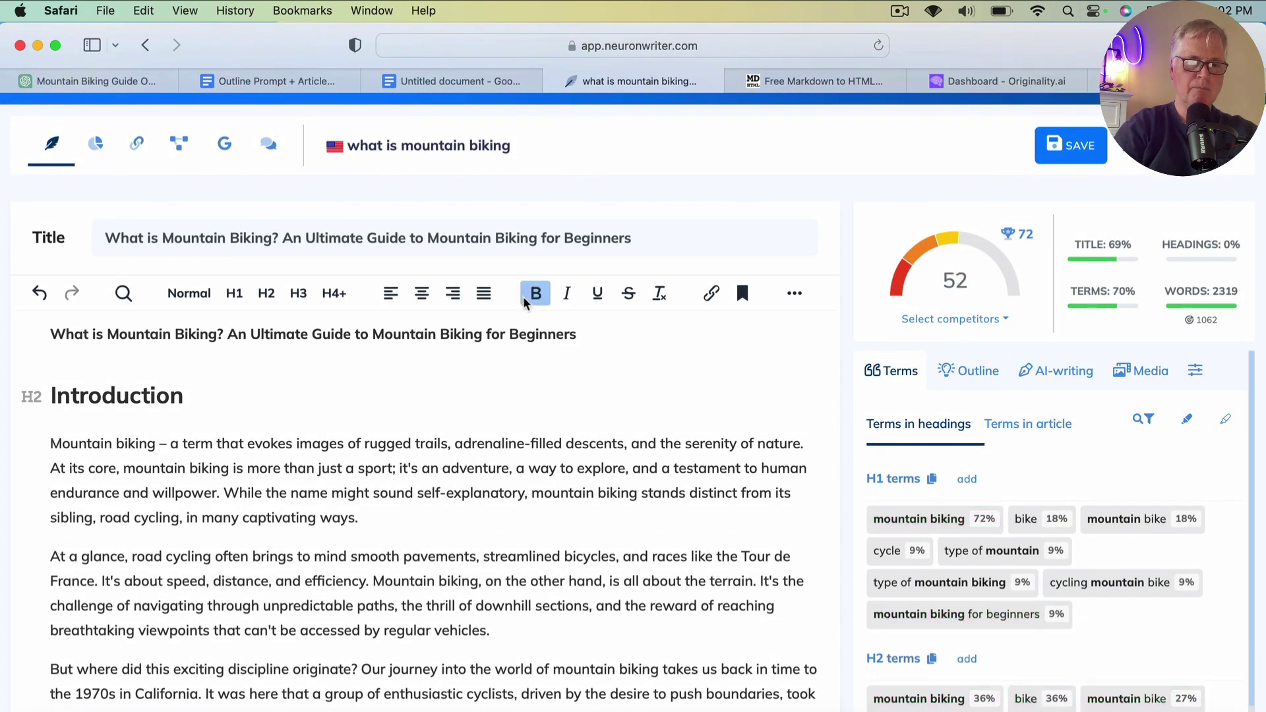
pyautogui.tripleClick(517, 335)
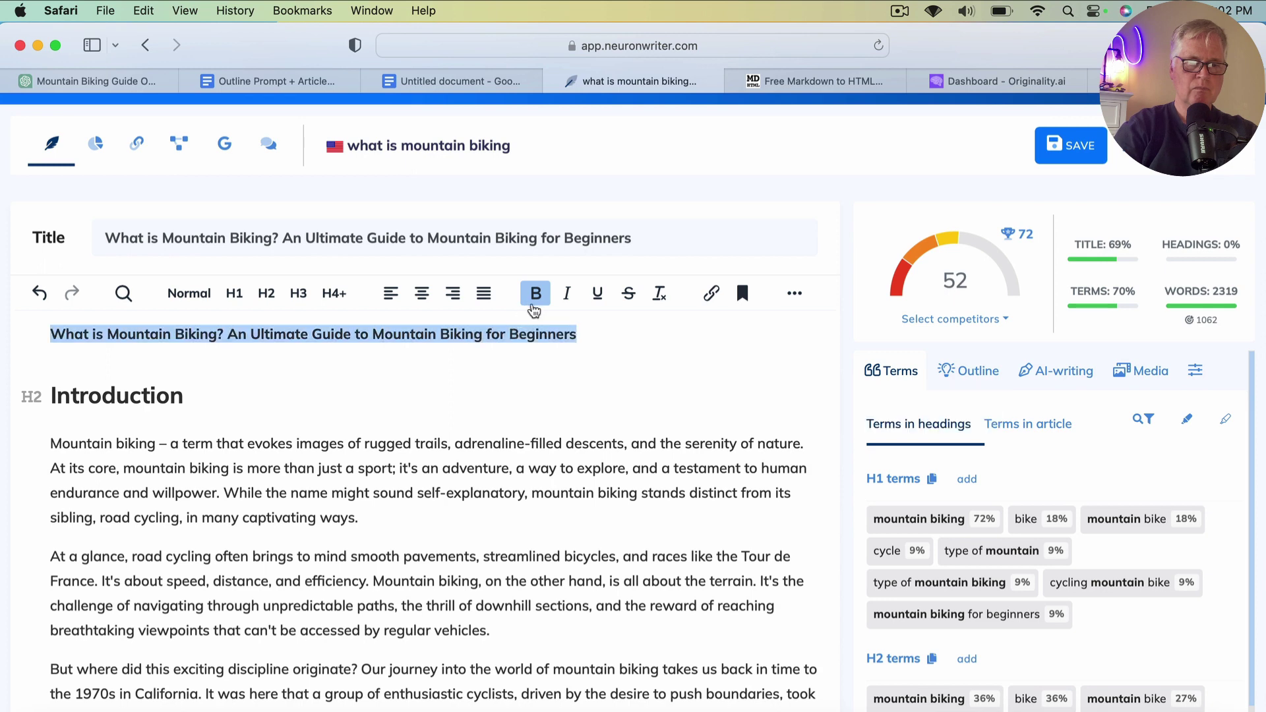
pyautogui.click(535, 294)
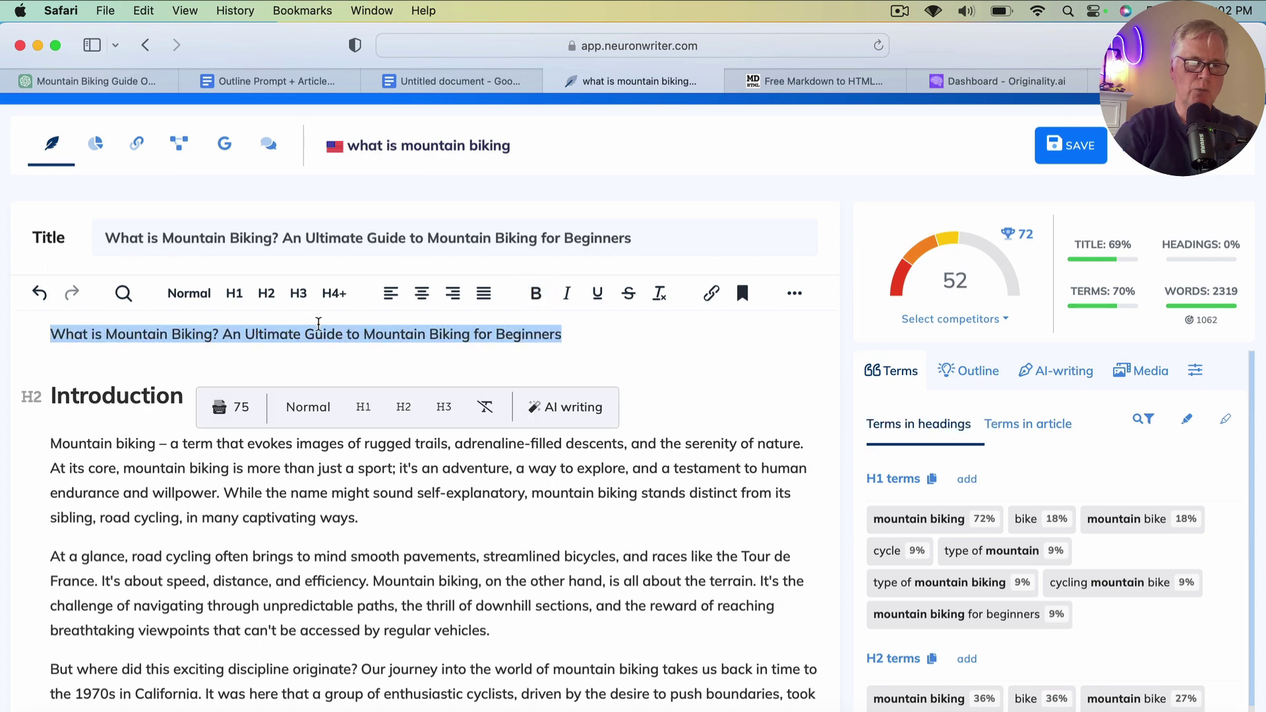
pyautogui.click(234, 294)
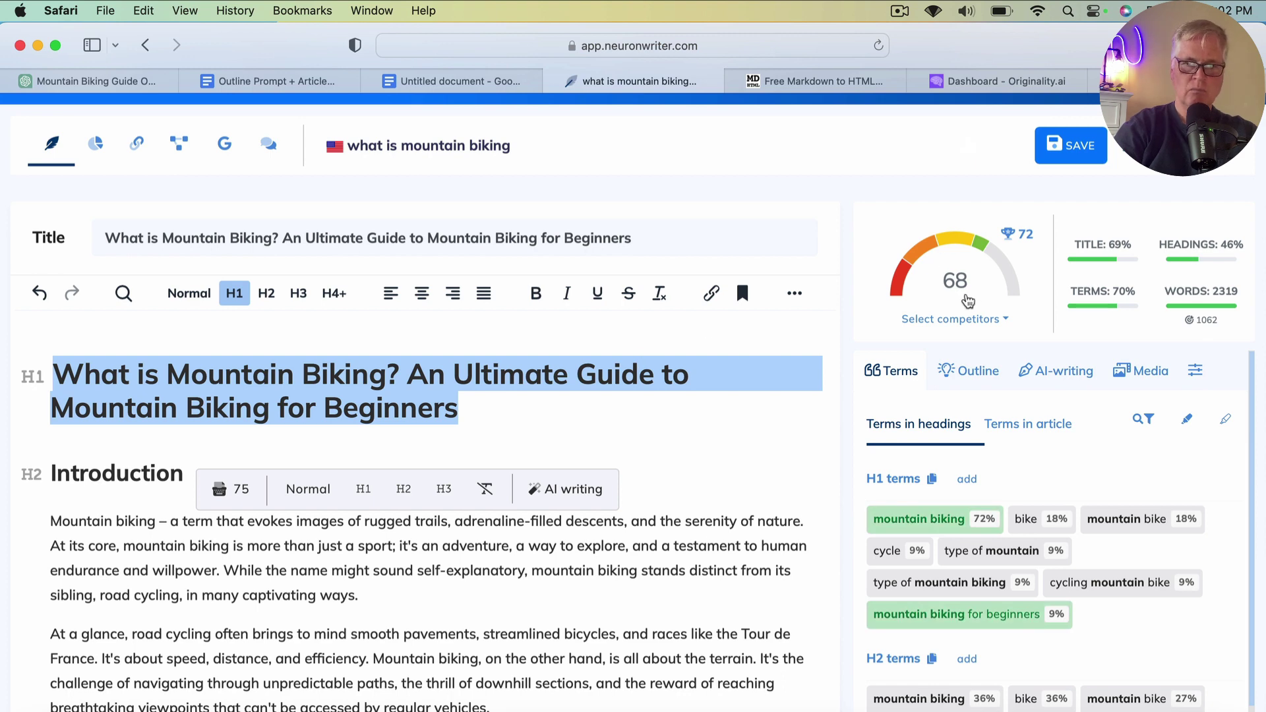
# - Make Key Takeaways an unbolded H3 heading, bringing the content score to 84
pyautogui.moveTo(1029, 241)
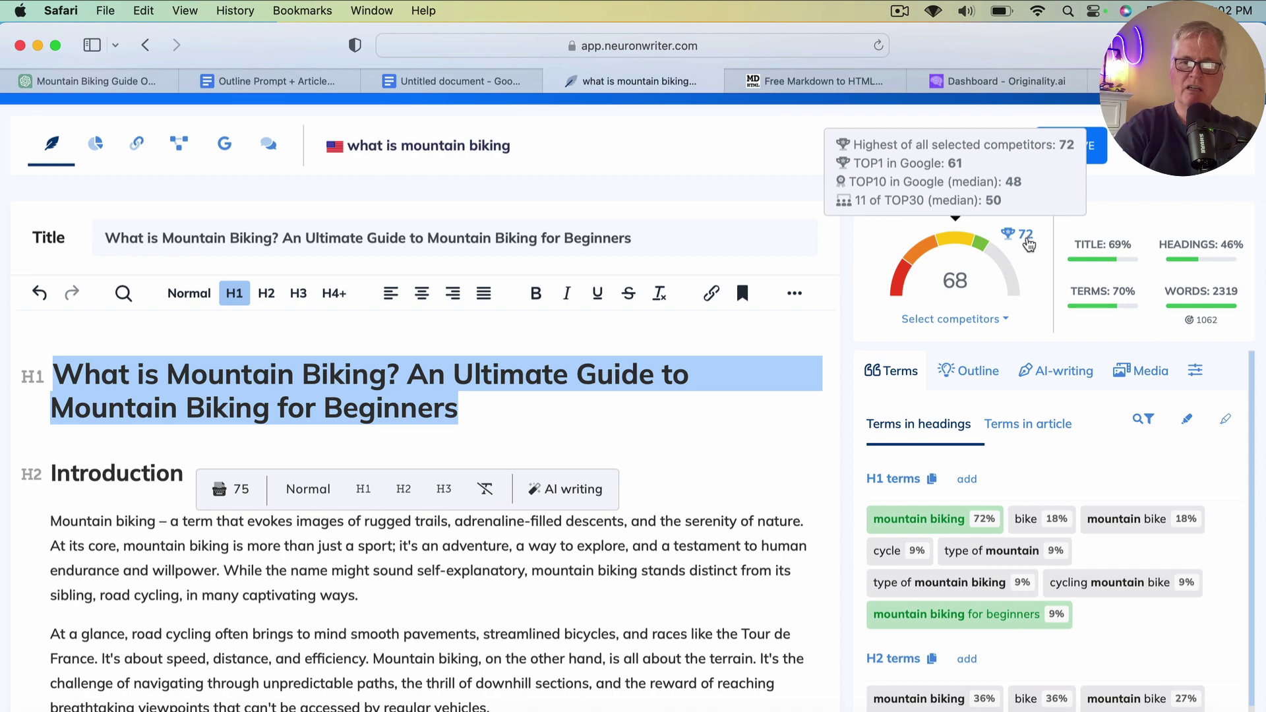
pyautogui.scroll(2, 695, 394)
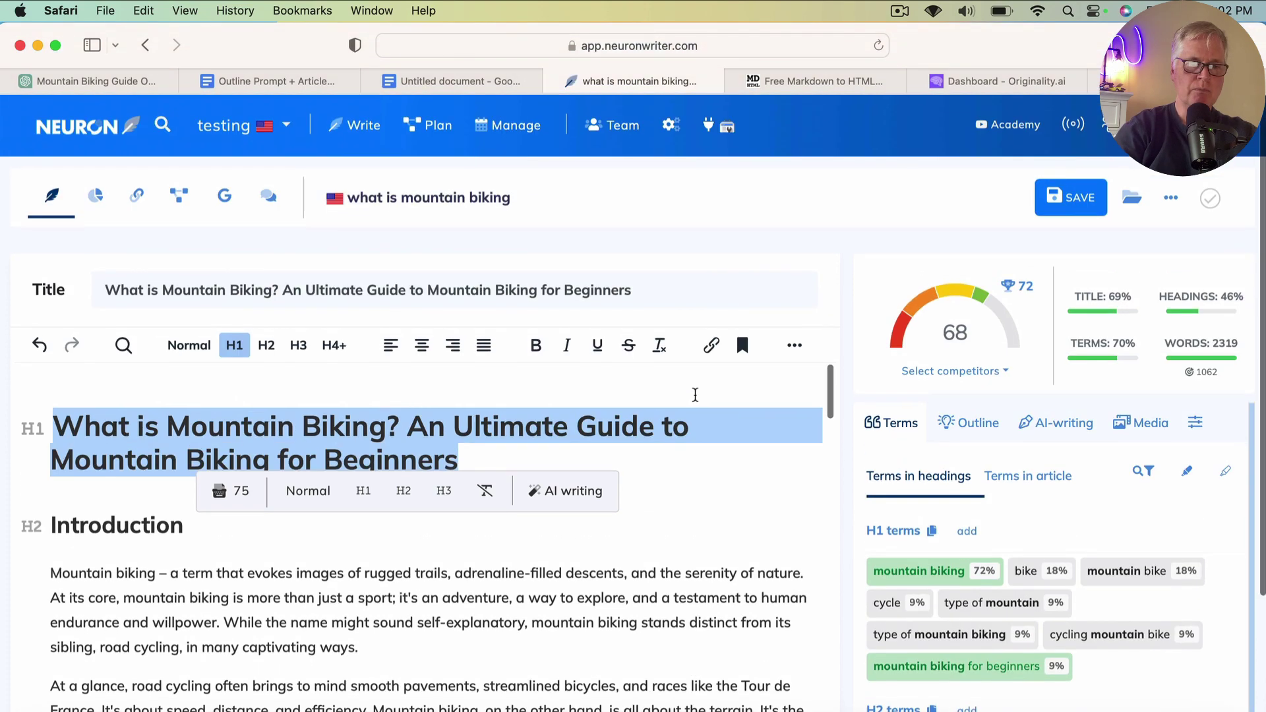
pyautogui.scroll(-10, 695, 395)
pyautogui.scroll(2, 695, 395)
pyautogui.scroll(-2, 695, 394)
pyautogui.scroll(-3, 695, 395)
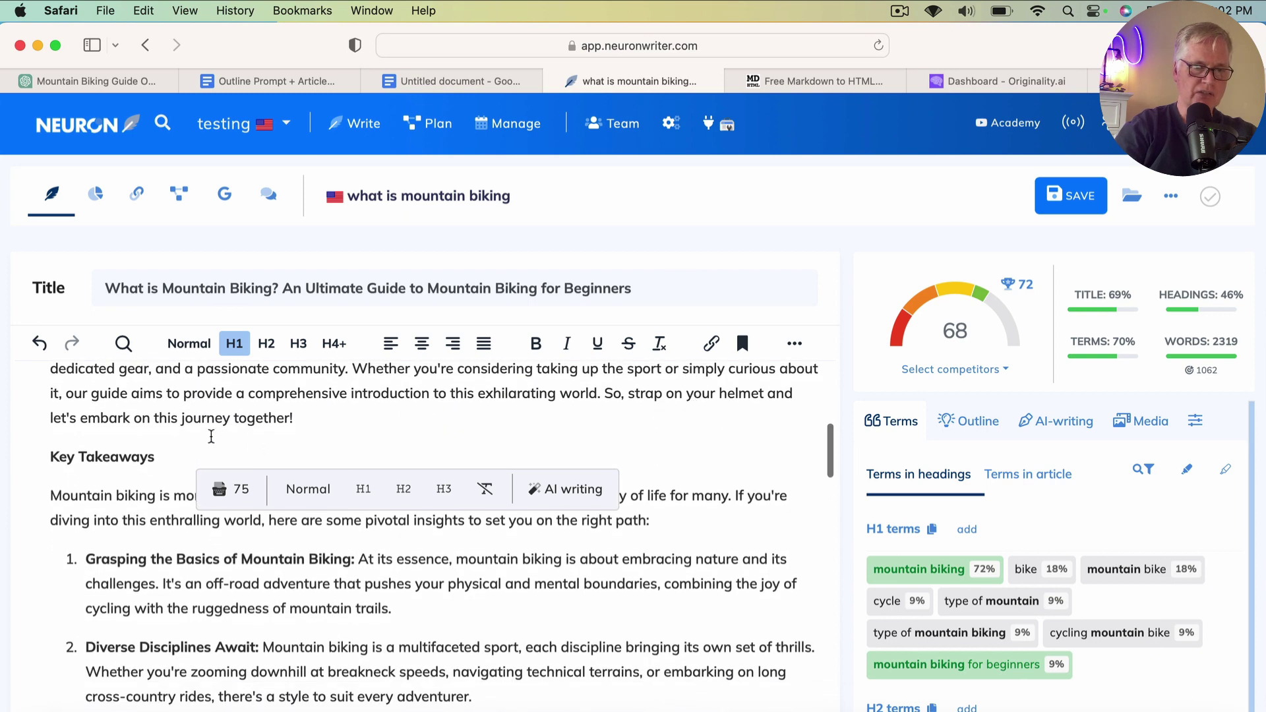
pyautogui.click(115, 460)
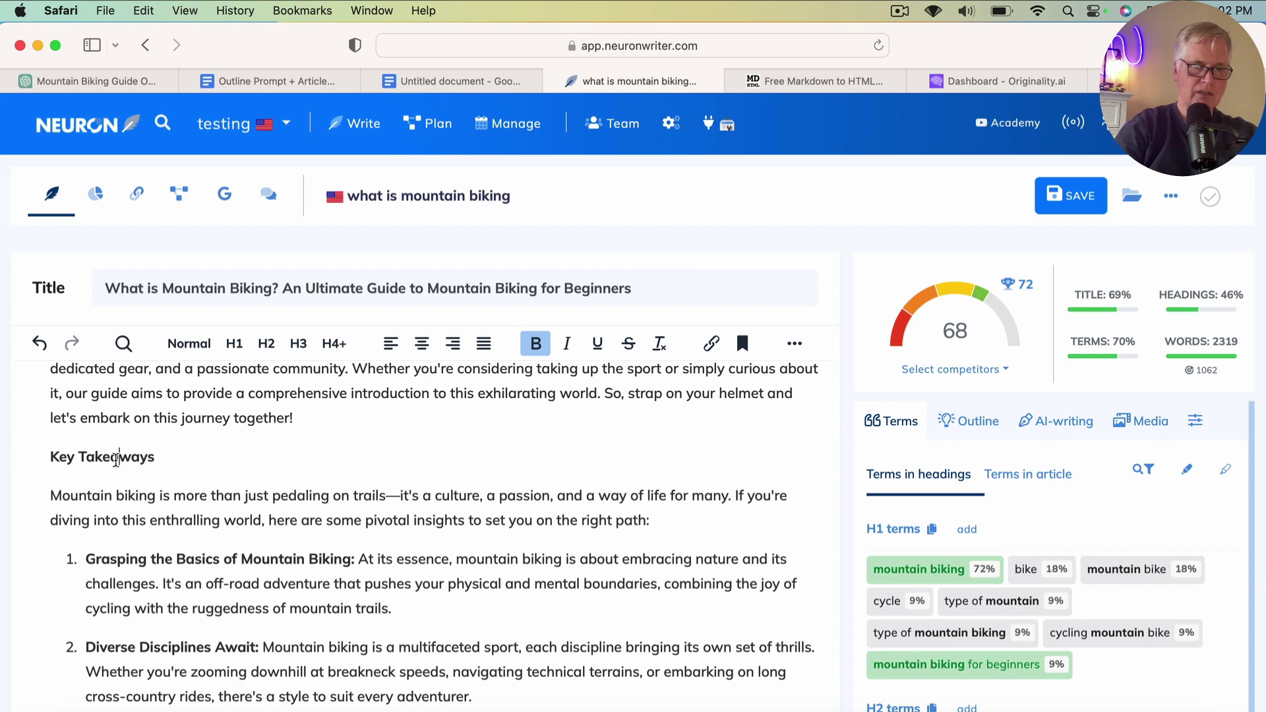
pyautogui.click(298, 343)
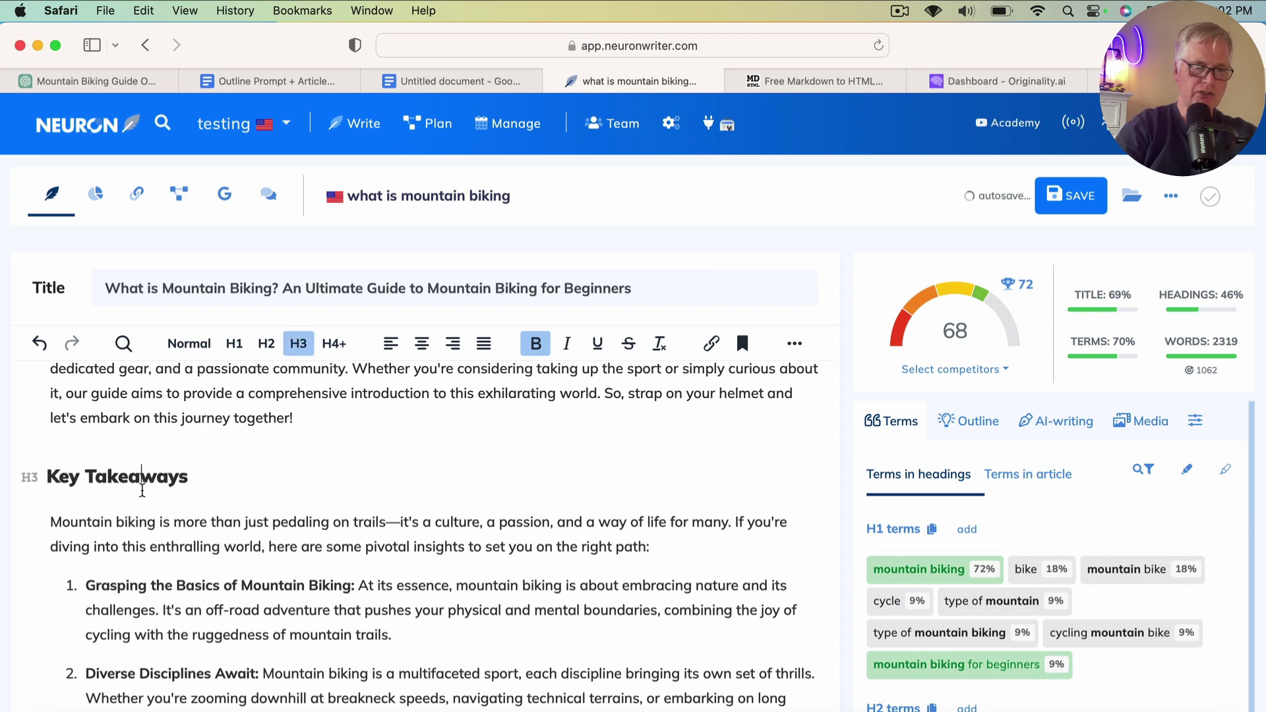
pyautogui.tripleClick(146, 481)
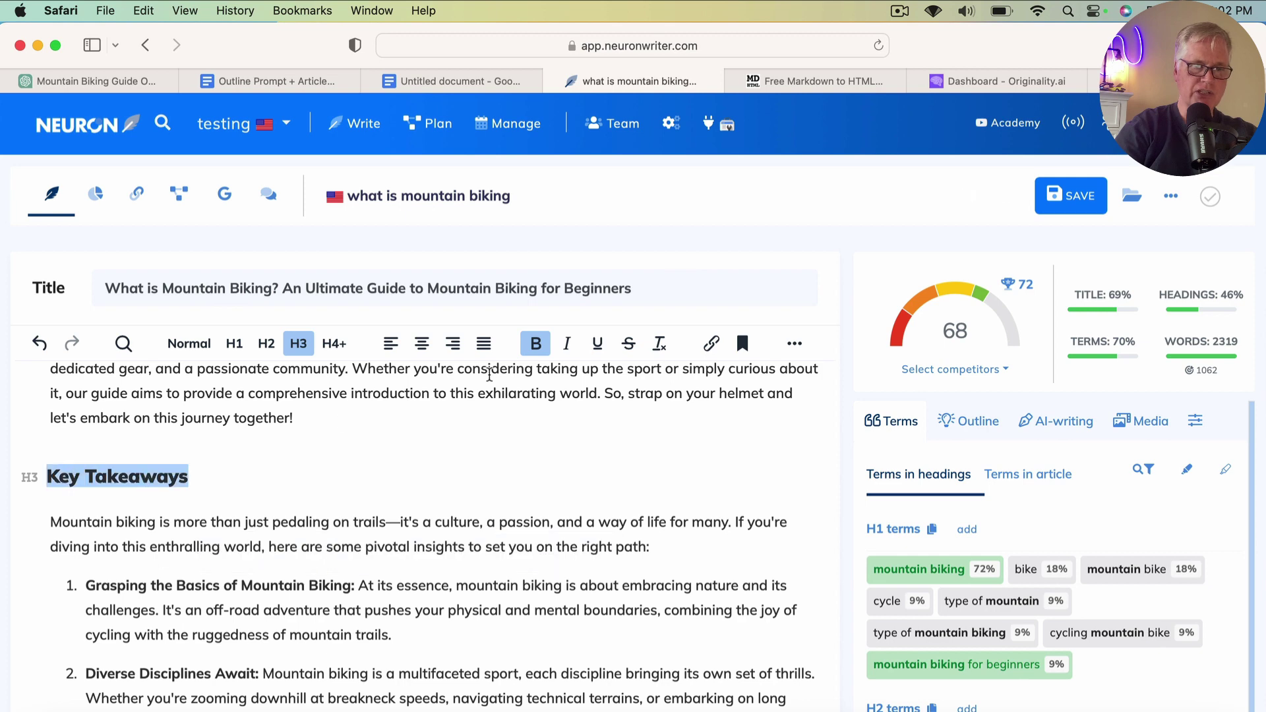
pyautogui.click(540, 343)
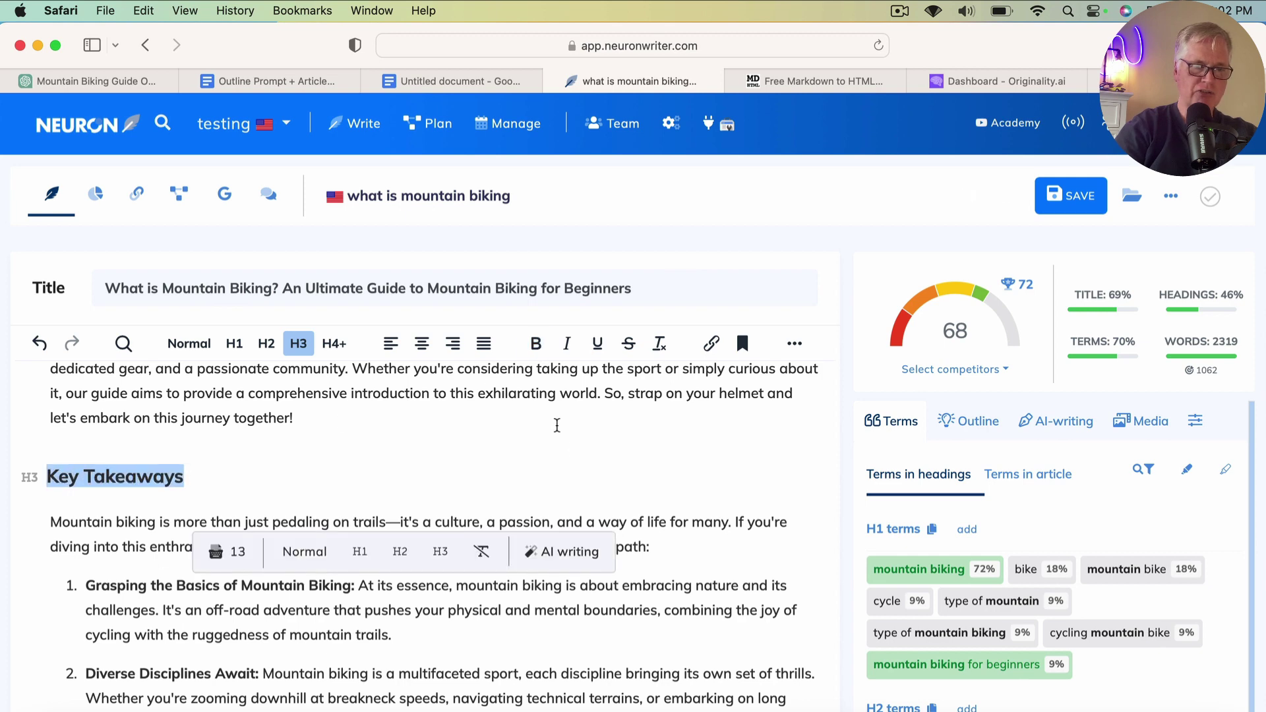
pyautogui.scroll(-10, 573, 448)
pyautogui.scroll(-5, 573, 447)
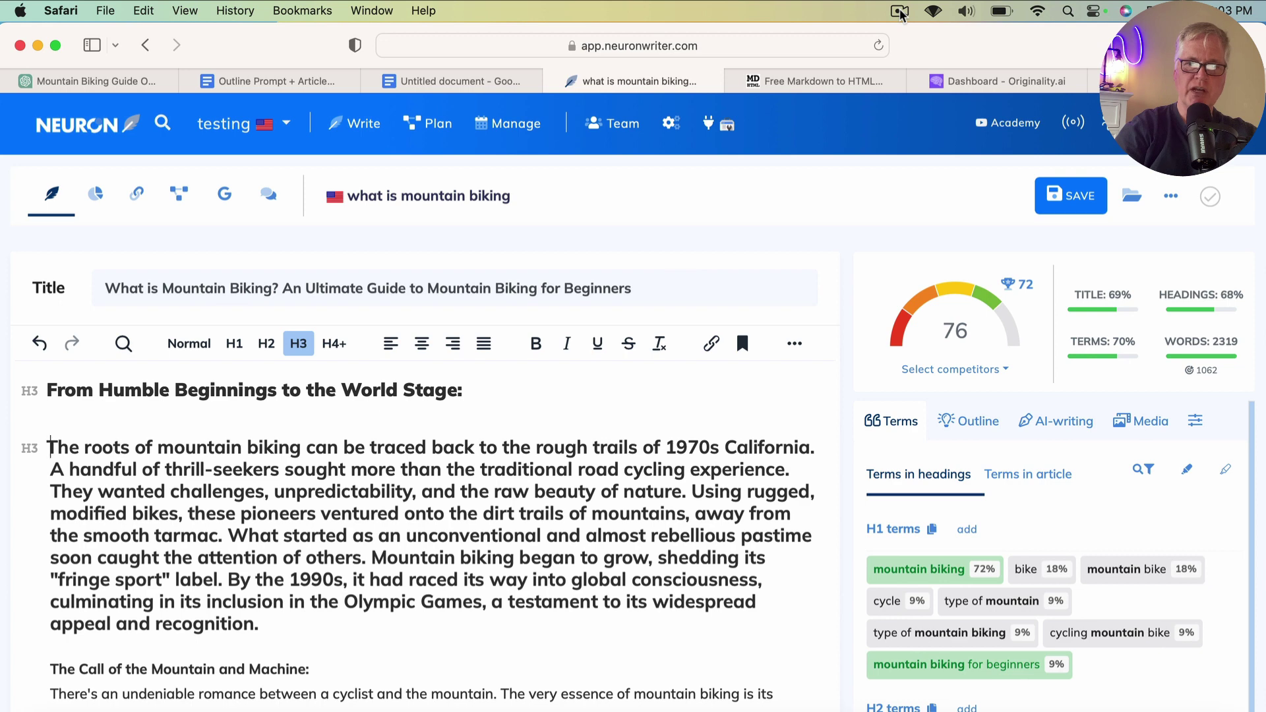
pyautogui.click(901, 12)
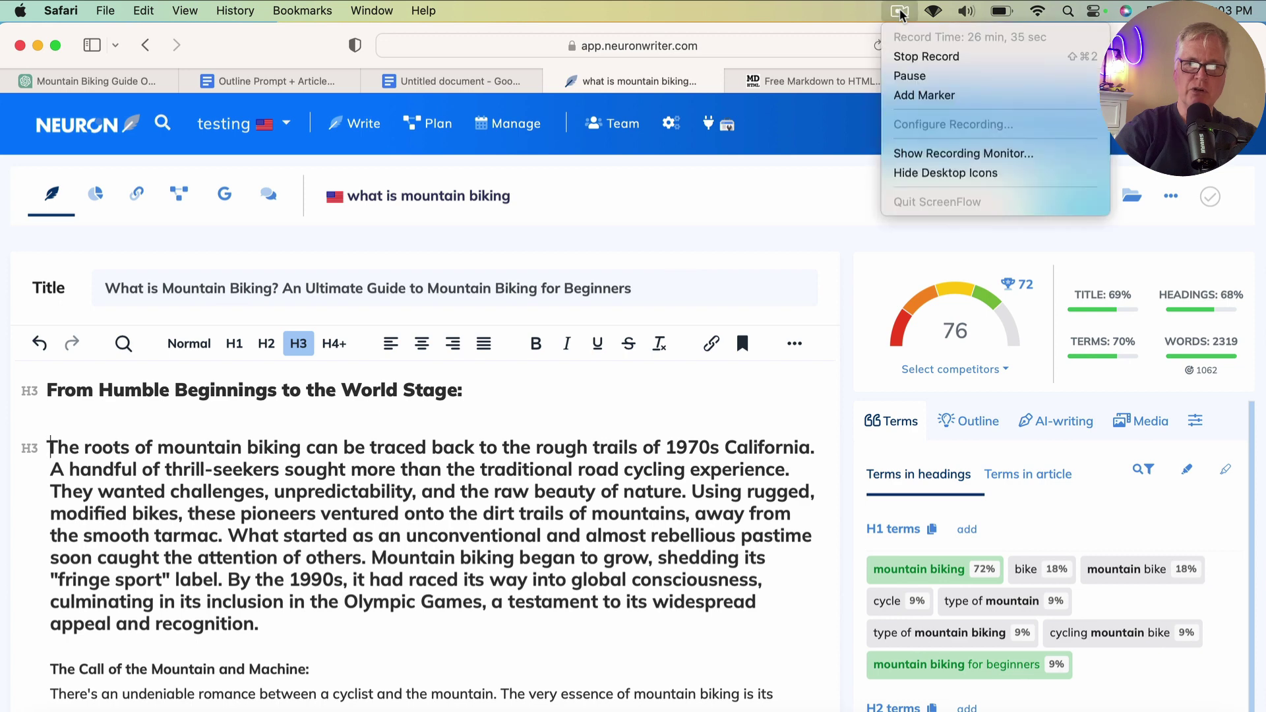
pyautogui.click(909, 76)
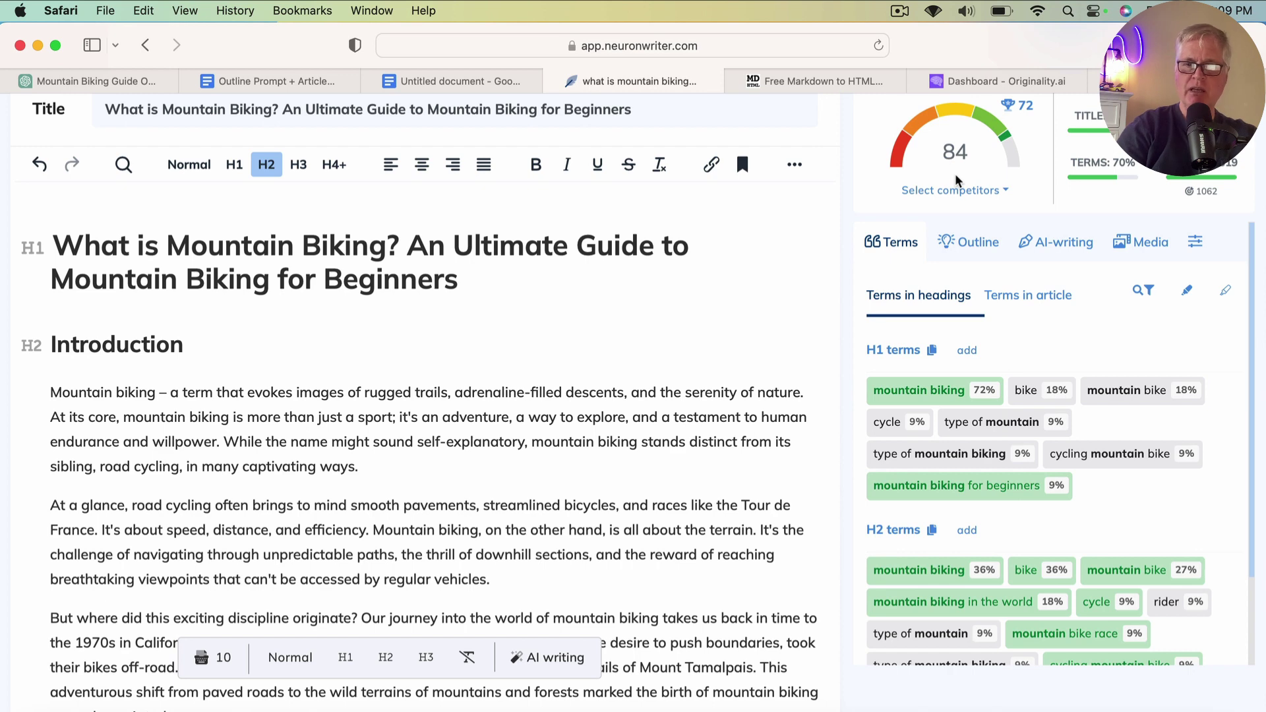
pyautogui.scroll(4, 957, 180)
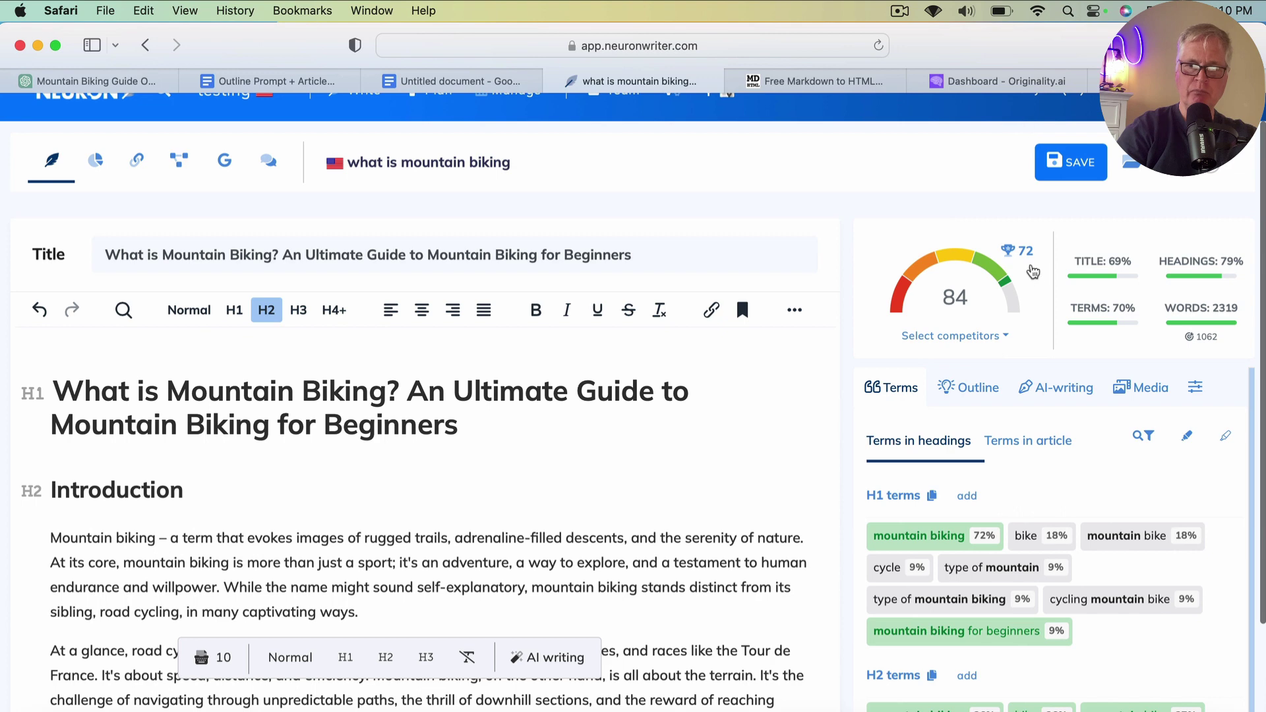
pyautogui.moveTo(1029, 260)
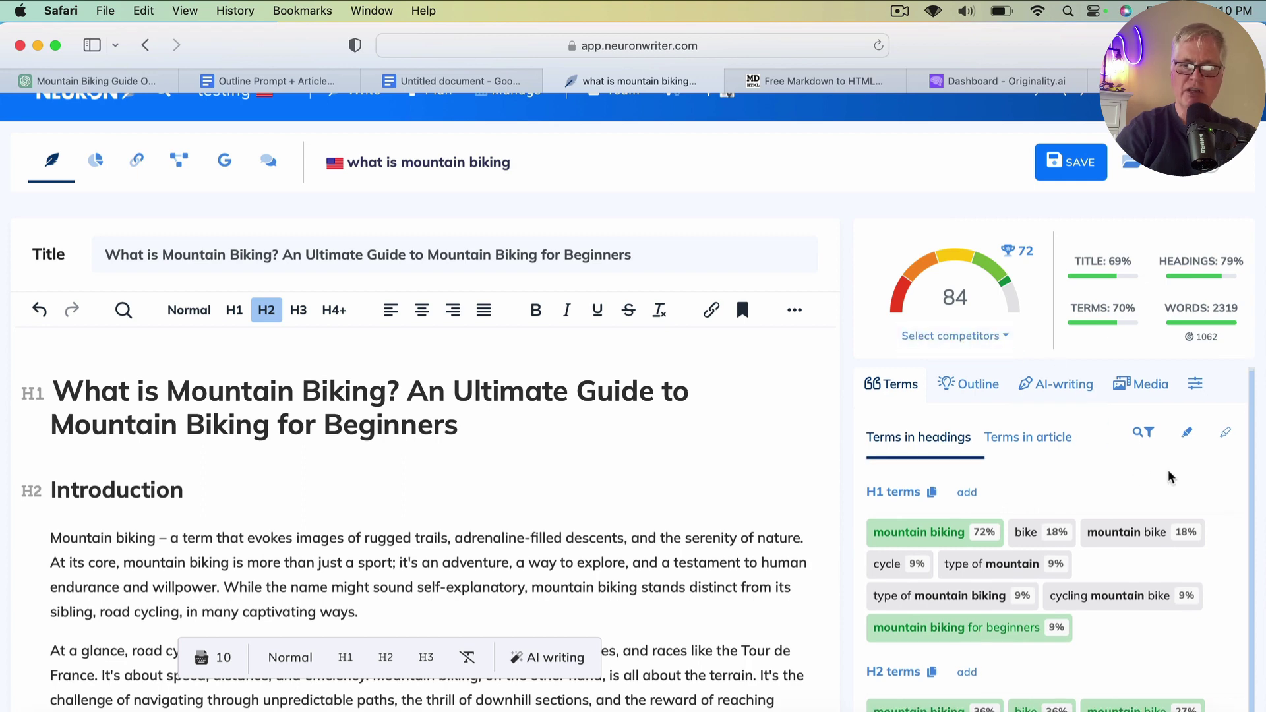
pyautogui.scroll(-3, 1169, 477)
pyautogui.scroll(-3, 1169, 477)
pyautogui.scroll(-4, 1169, 476)
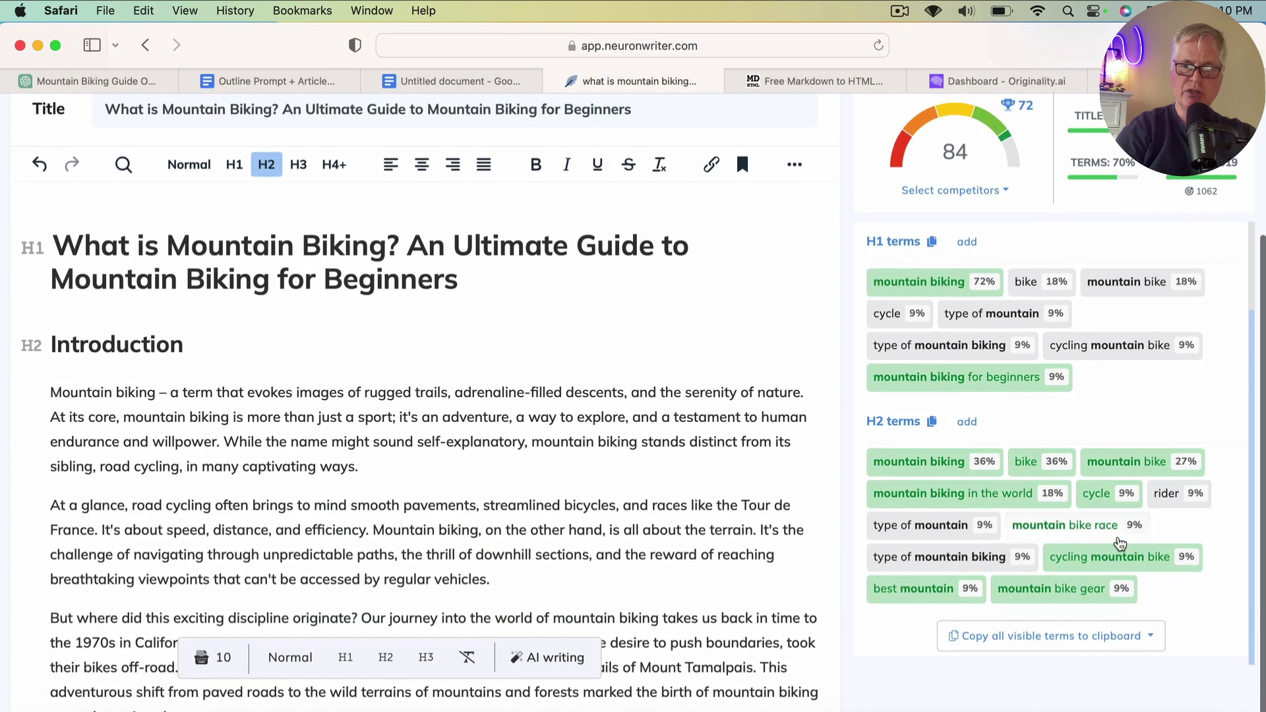
pyautogui.scroll(3, 1130, 531)
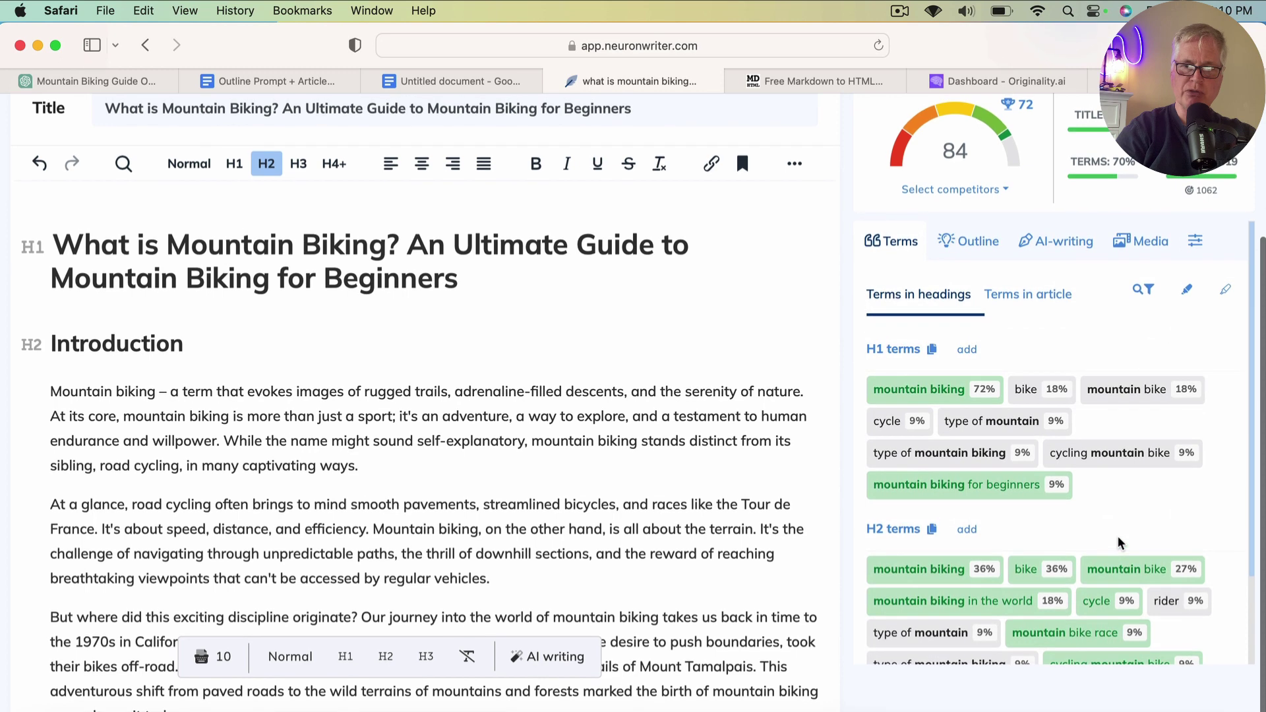
pyautogui.click(1046, 296)
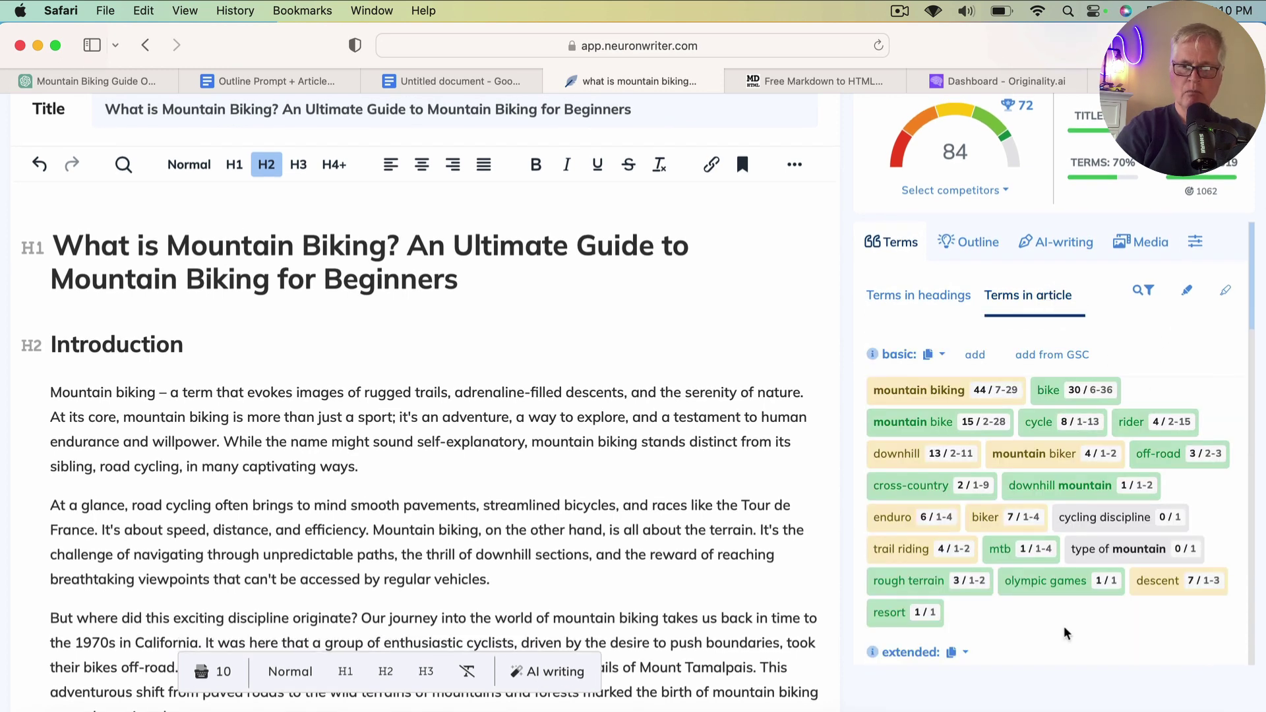
pyautogui.scroll(-1, 1065, 631)
pyautogui.scroll(-3, 1065, 633)
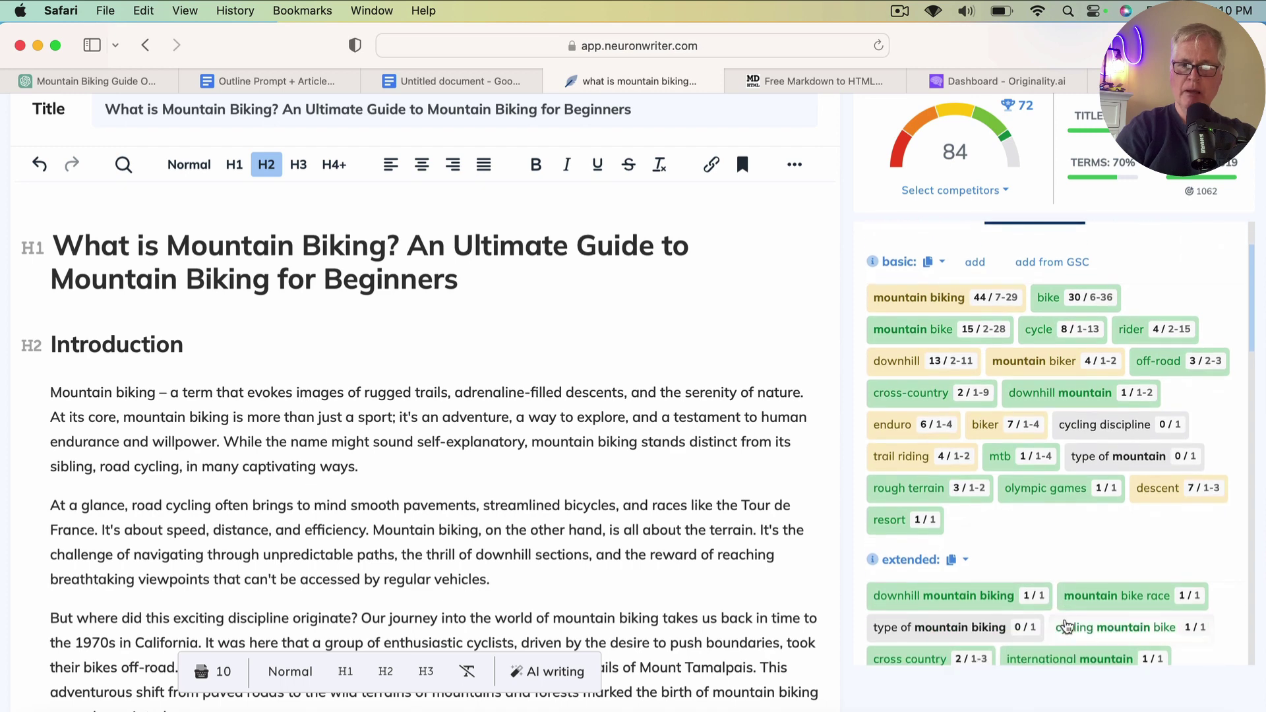
pyautogui.scroll(1, 1068, 612)
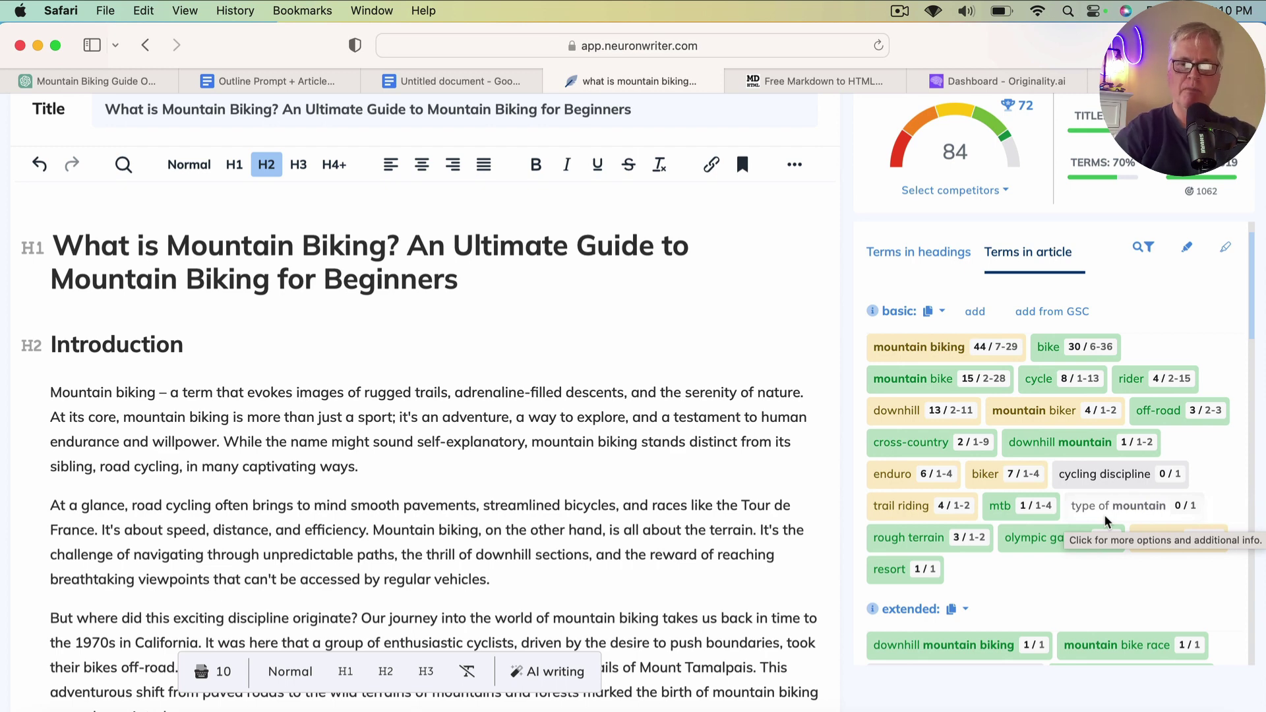
pyautogui.scroll(-5, 1107, 521)
pyautogui.scroll(-6, 1051, 521)
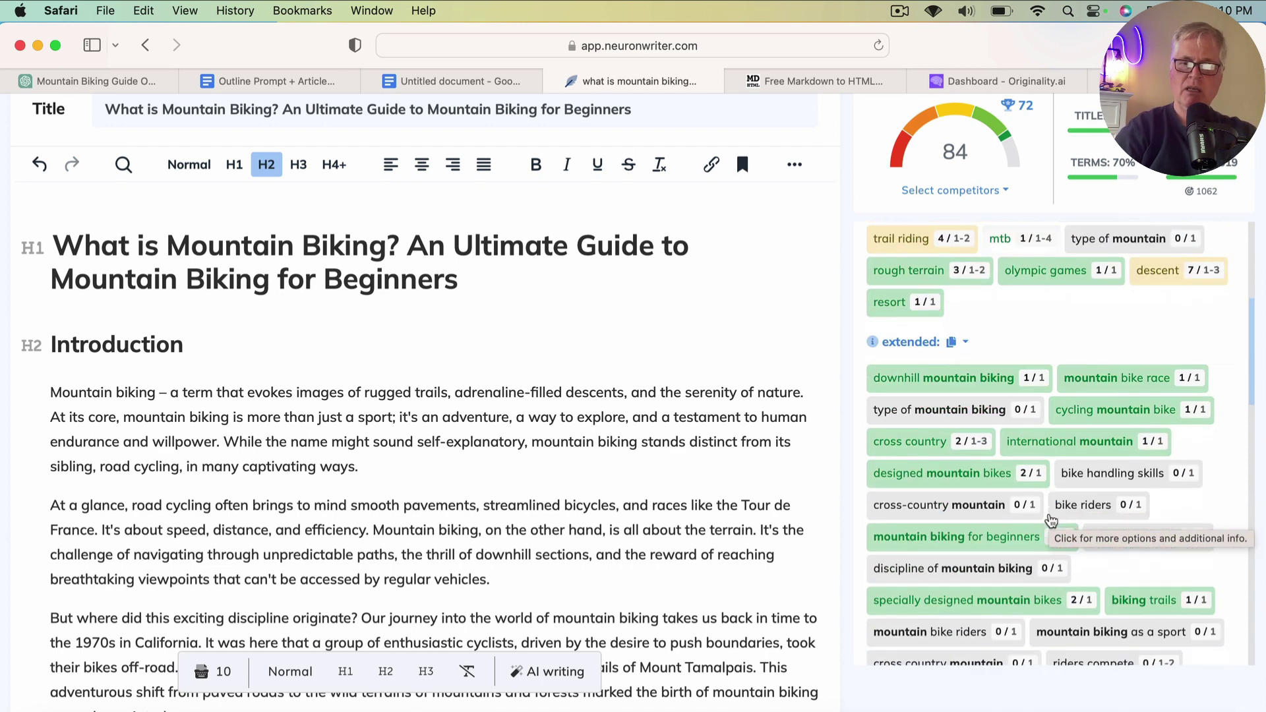
pyautogui.scroll(-7, 1051, 521)
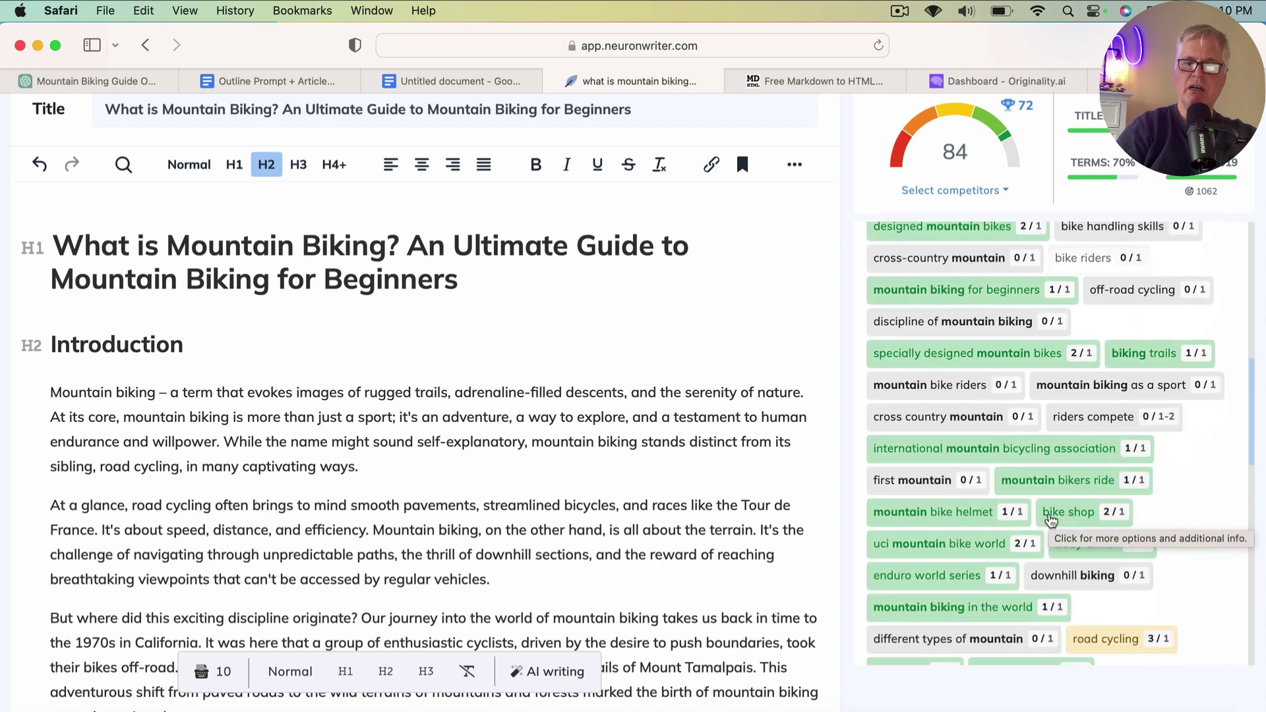
pyautogui.scroll(-4, 1051, 521)
pyautogui.scroll(-7, 1051, 521)
pyautogui.scroll(15, 1051, 521)
pyautogui.scroll(15, 1051, 521)
pyautogui.scroll(5, 1050, 521)
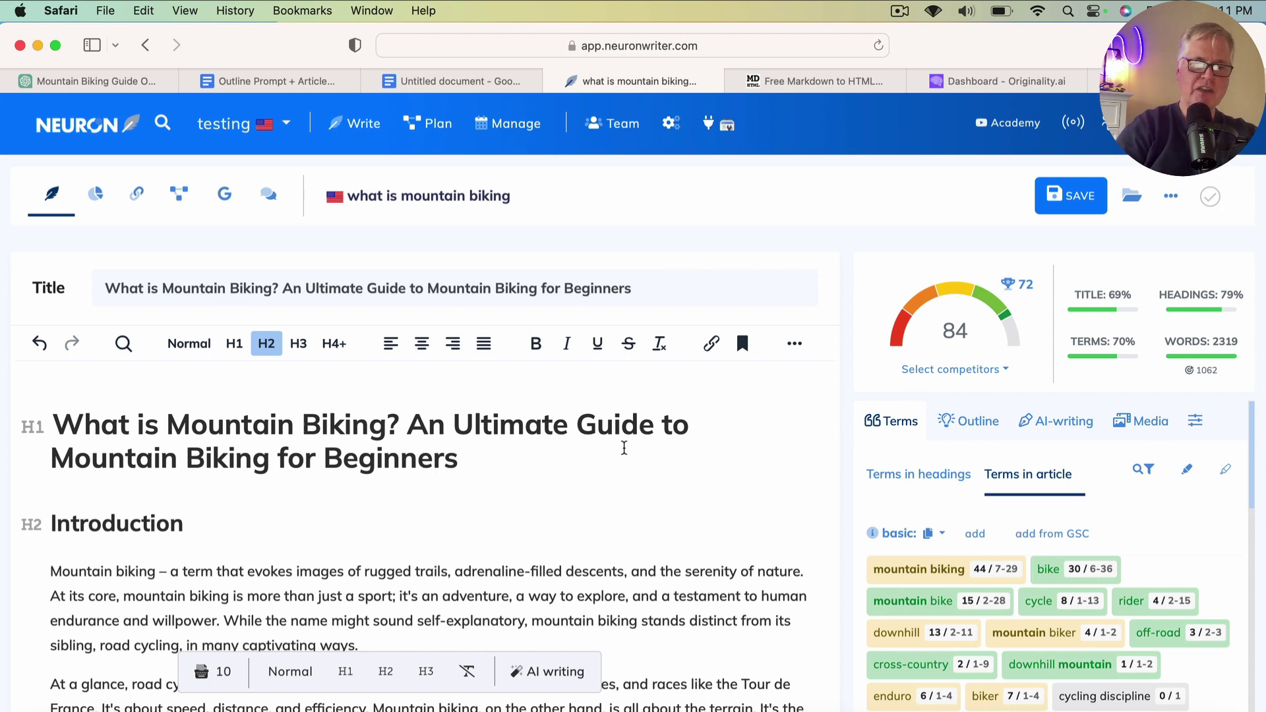
# - Scroll through the article, then select its text starting from the H1 title
pyautogui.scroll(-3, 575, 511)
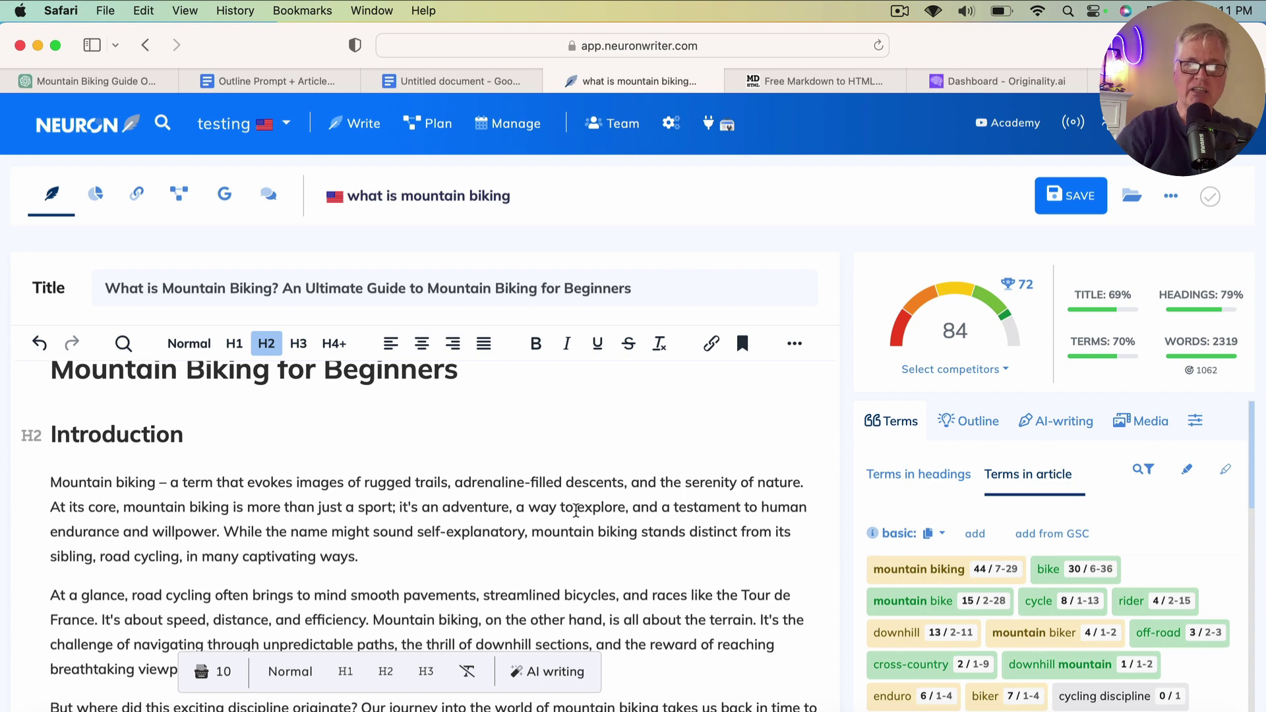
pyautogui.scroll(-5, 628, 558)
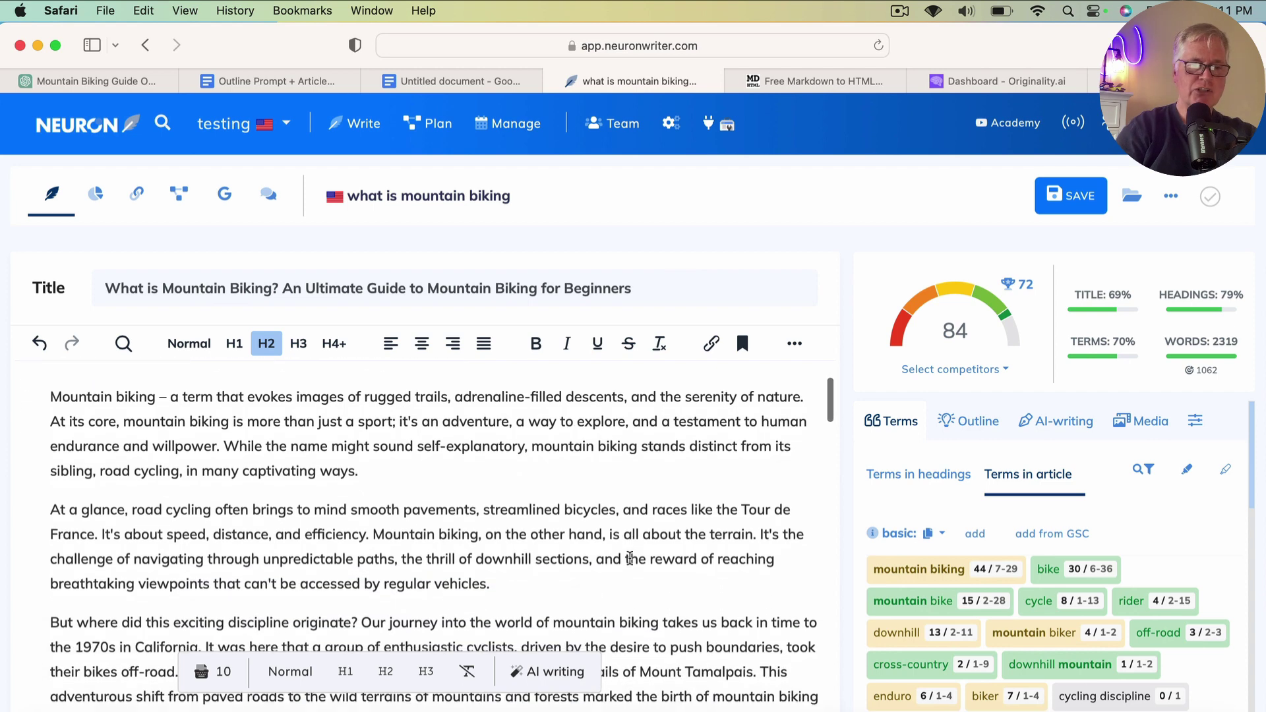
pyautogui.scroll(-8, 629, 558)
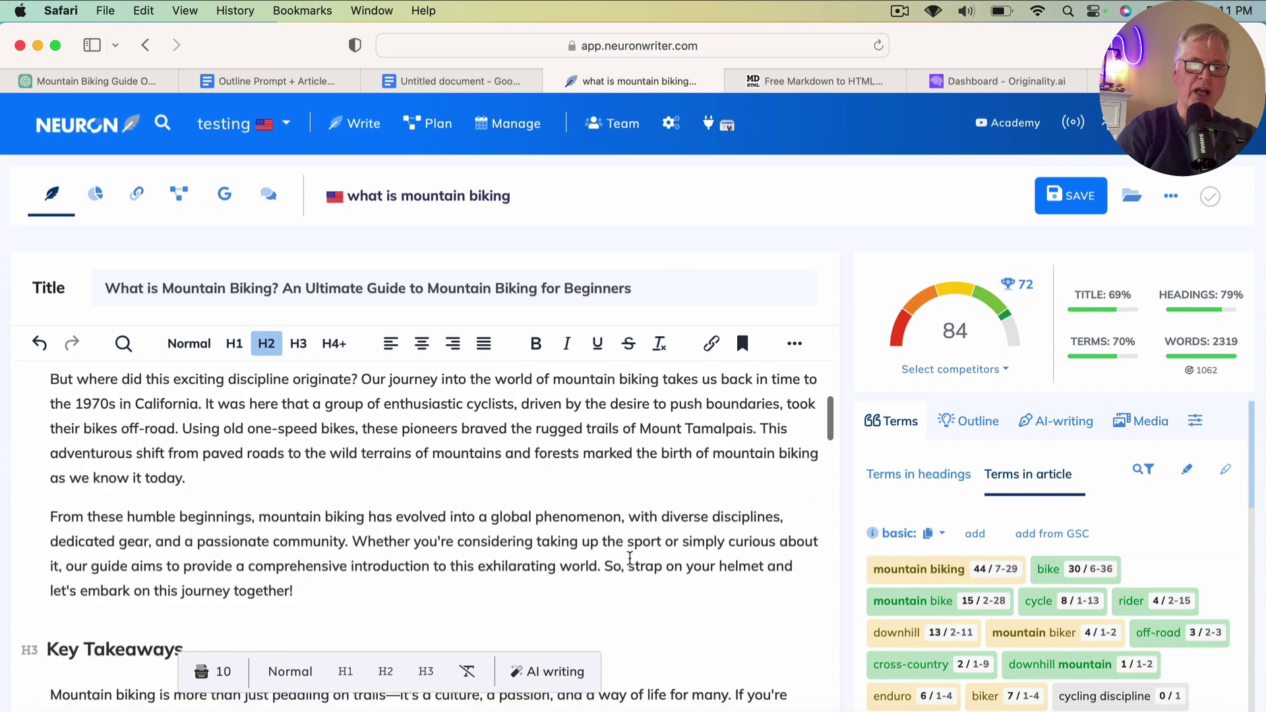
pyautogui.scroll(-5, 630, 558)
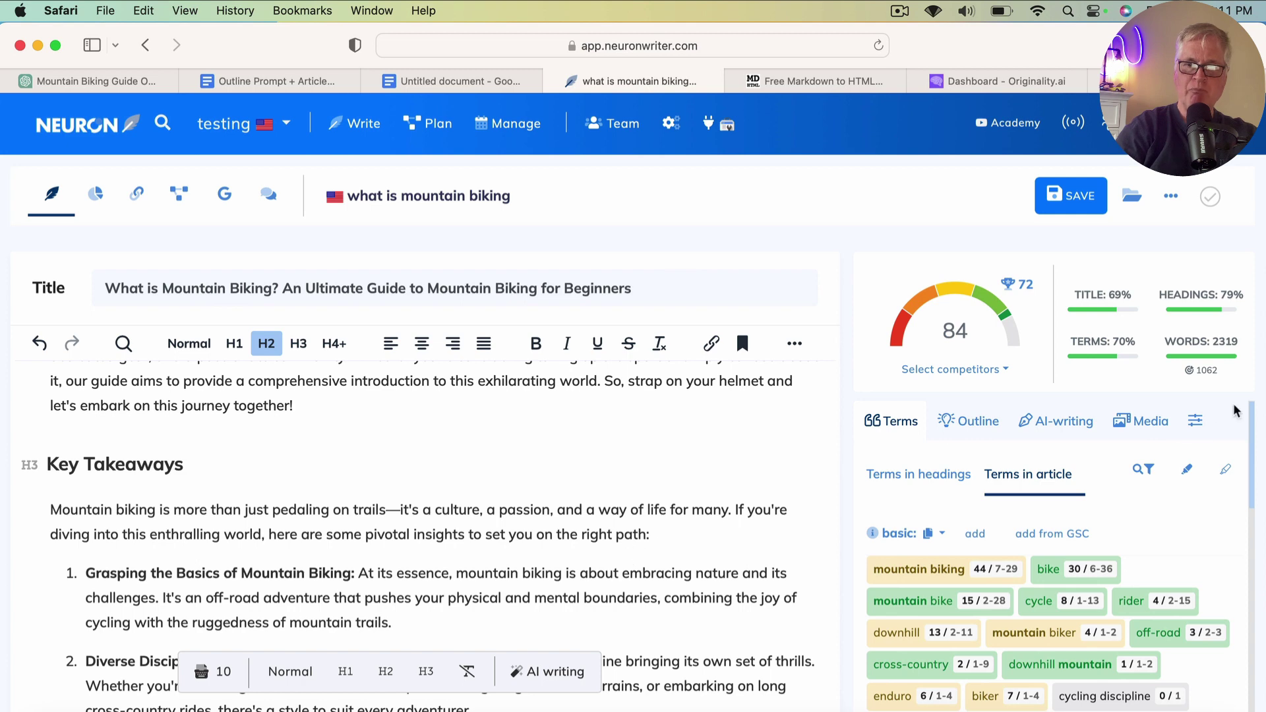
pyautogui.moveTo(1225, 359)
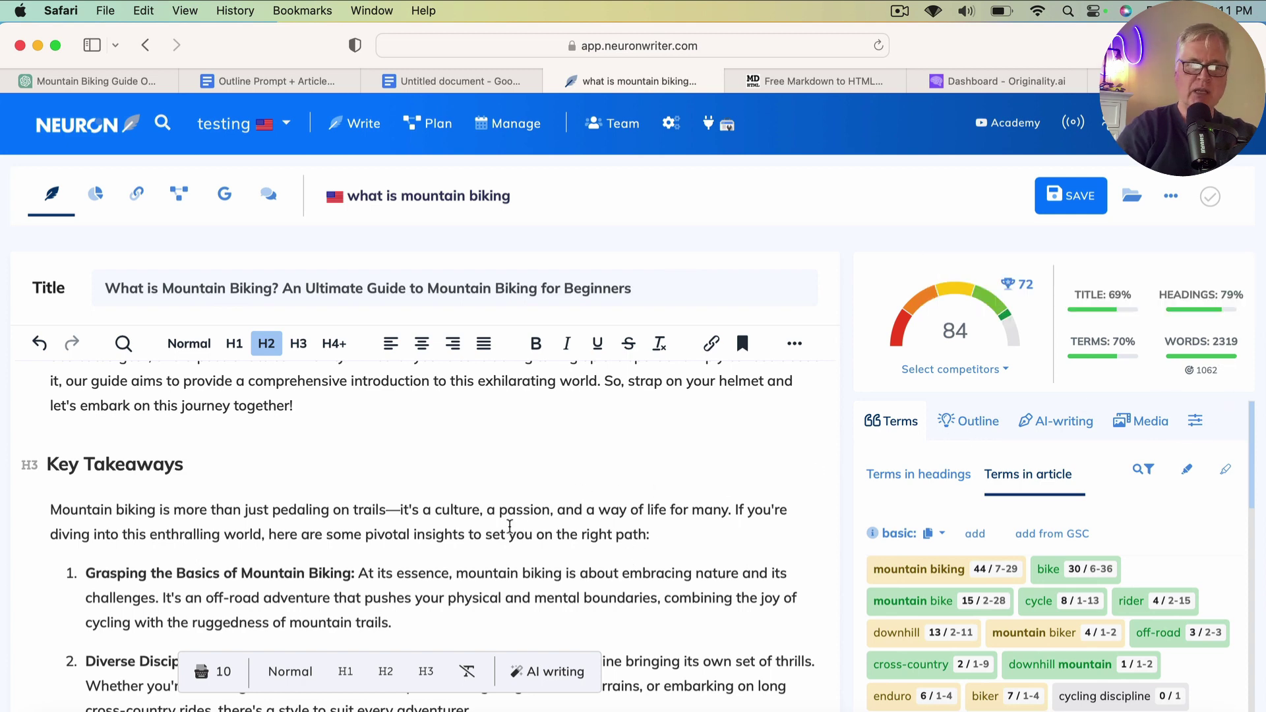
pyautogui.scroll(10, 396, 575)
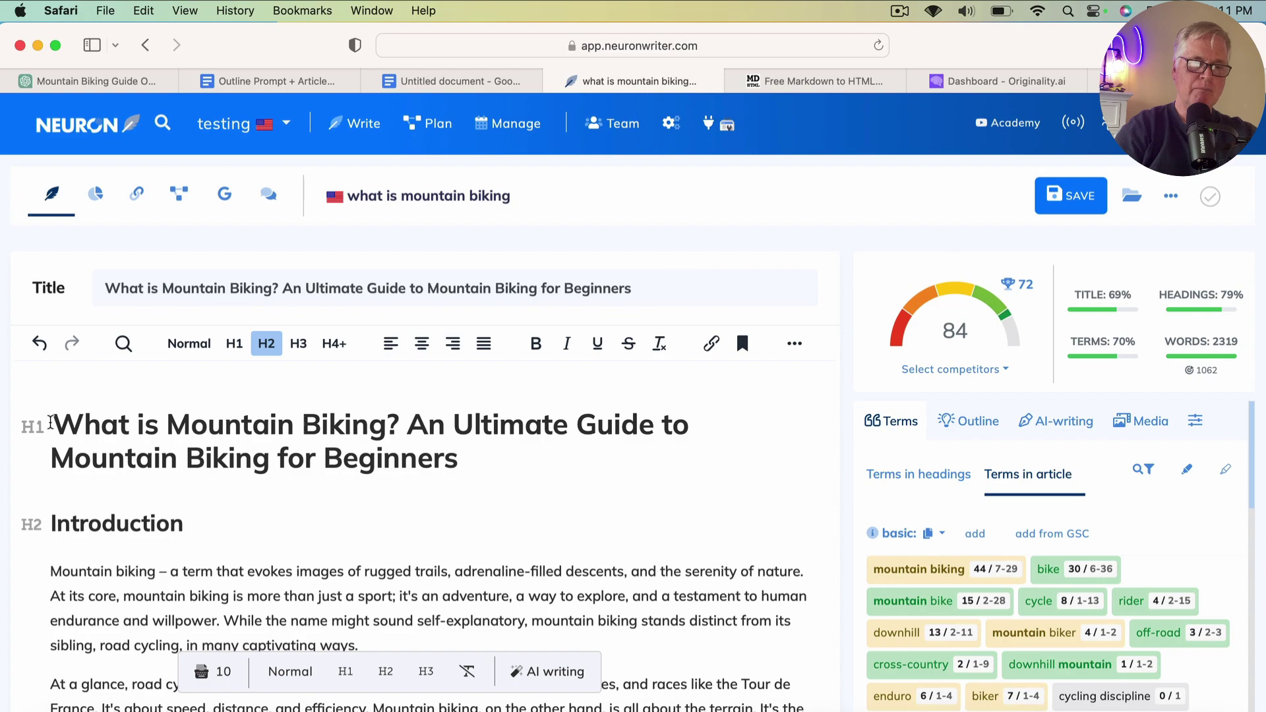
pyautogui.moveTo(51, 422); pyautogui.dragTo(48, 704)
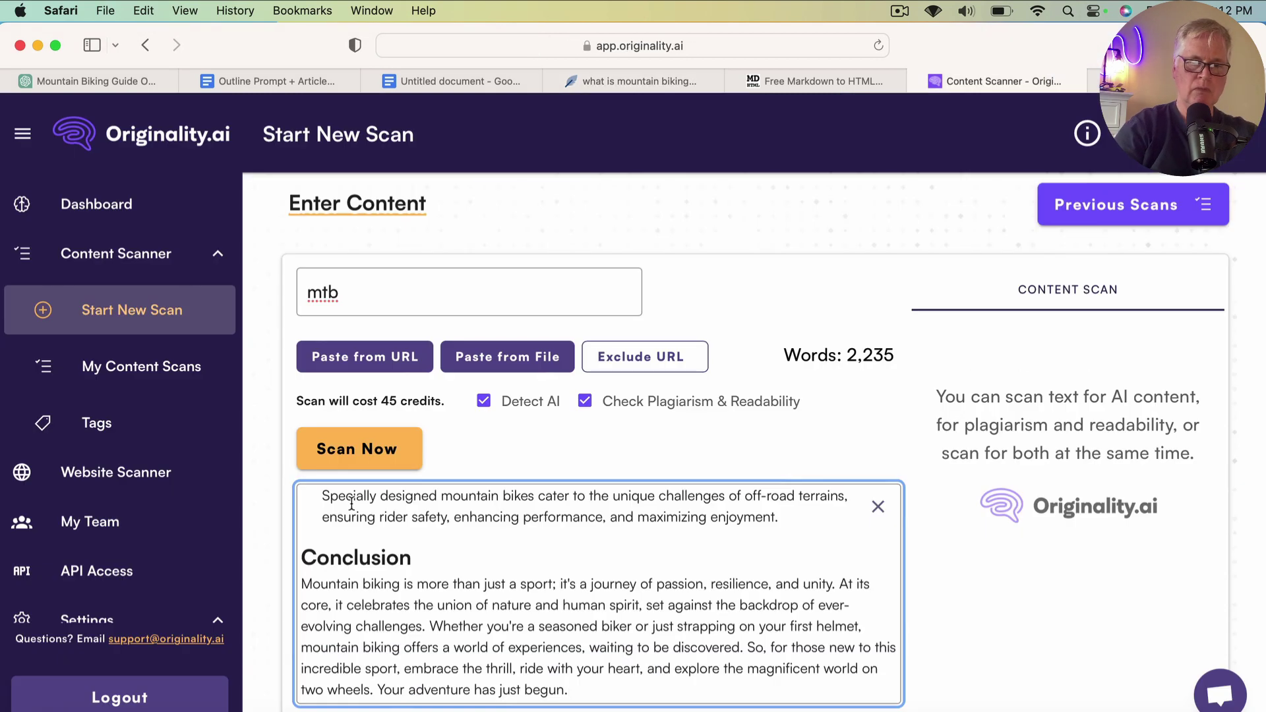
# - Scan the 2,235-word article, getting a 2% Original, 98% AI result
pyautogui.click(360, 454)
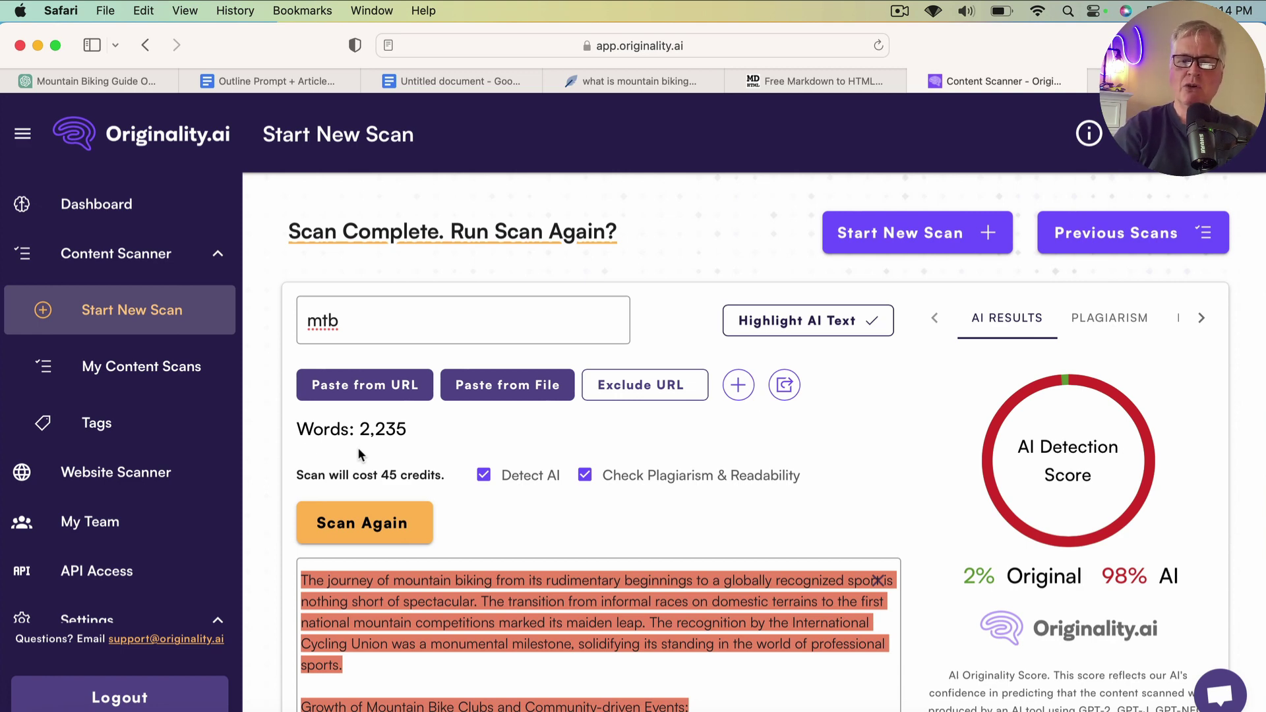
# - Check the 0% plagiarism result and the Flesch-Kincaid readability score of 55.1
pyautogui.click(1107, 326)
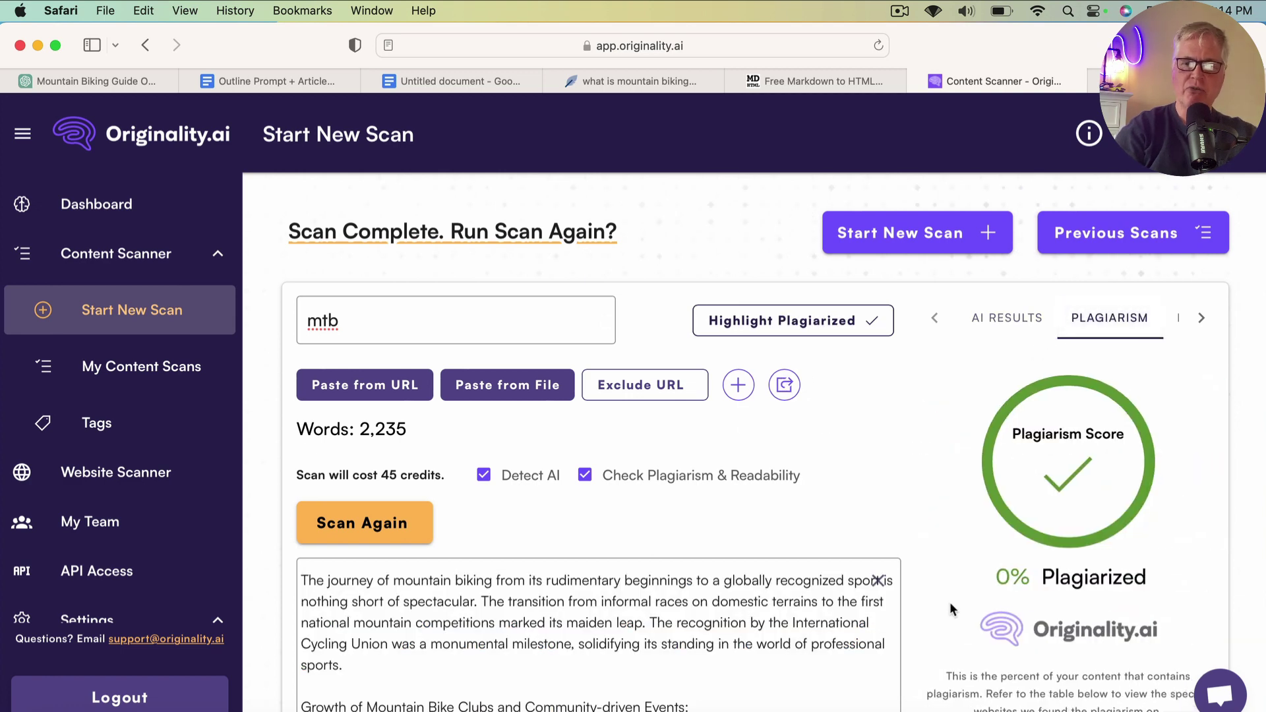
pyautogui.click(1202, 322)
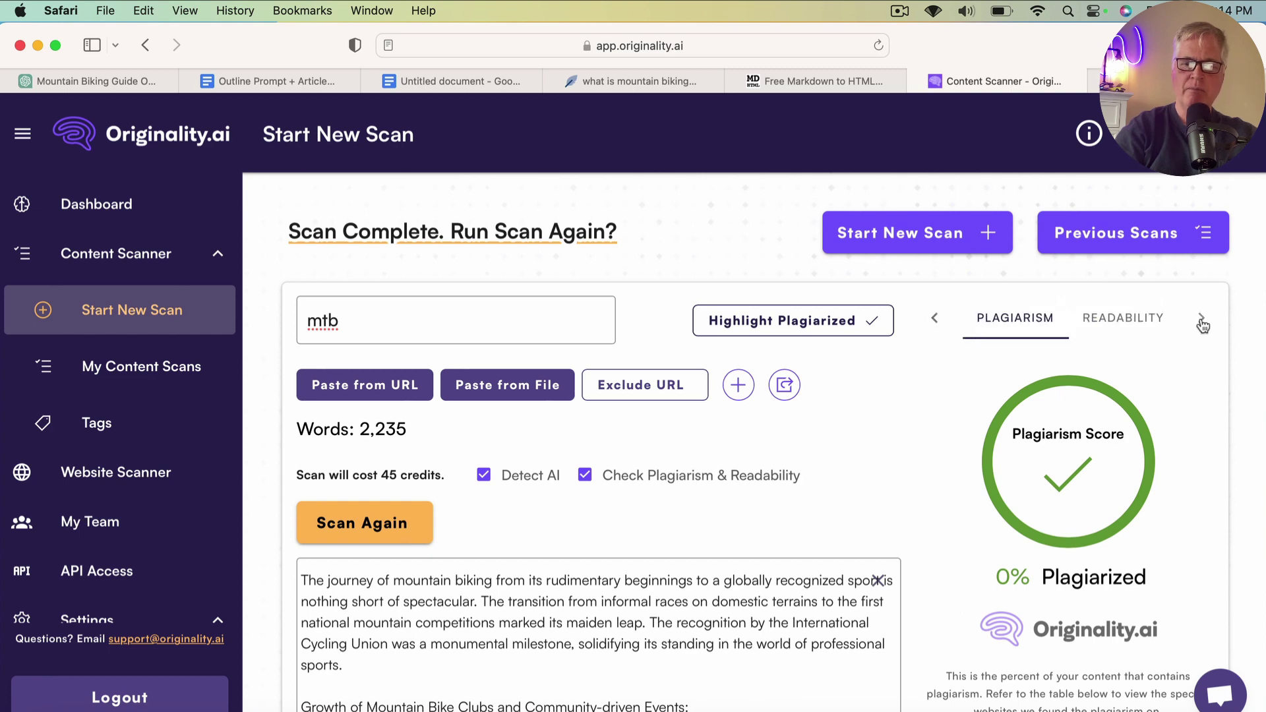
pyautogui.click(1142, 332)
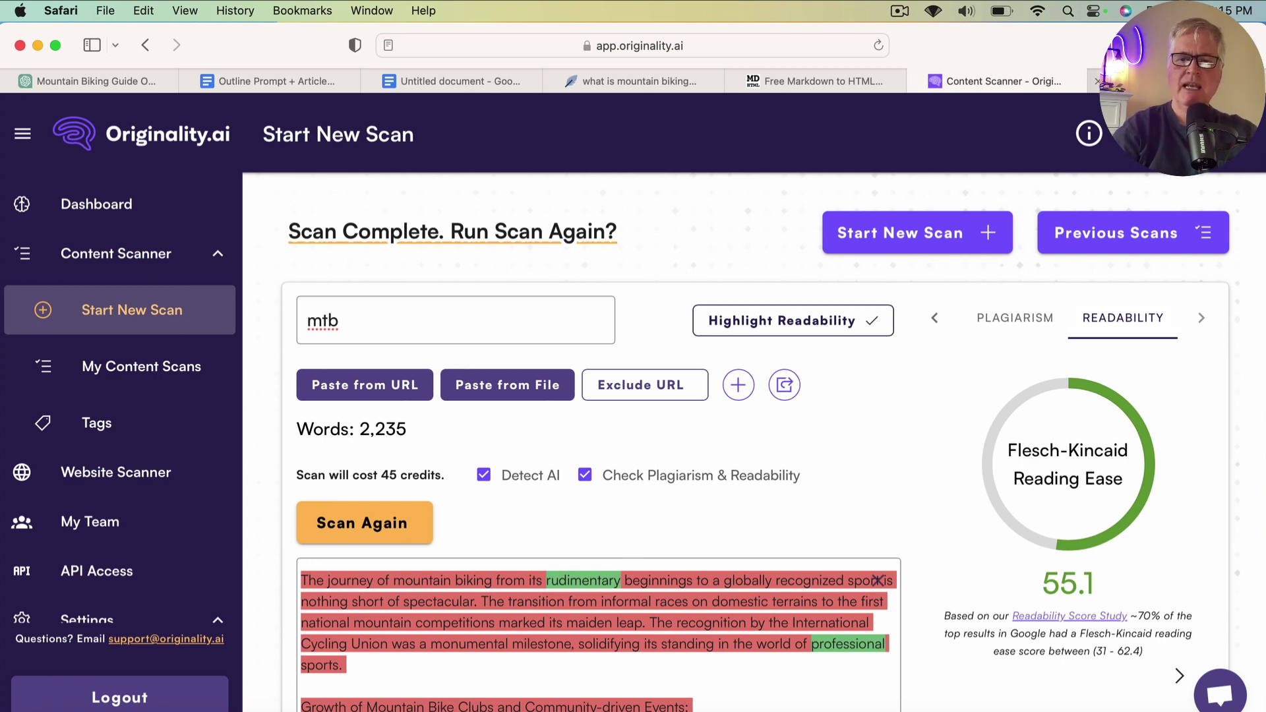
# - Browse the $69 NeuronWriter AppSumo deal page down to its Single, Double and Multiple plans
pyautogui.click(1147, 80)
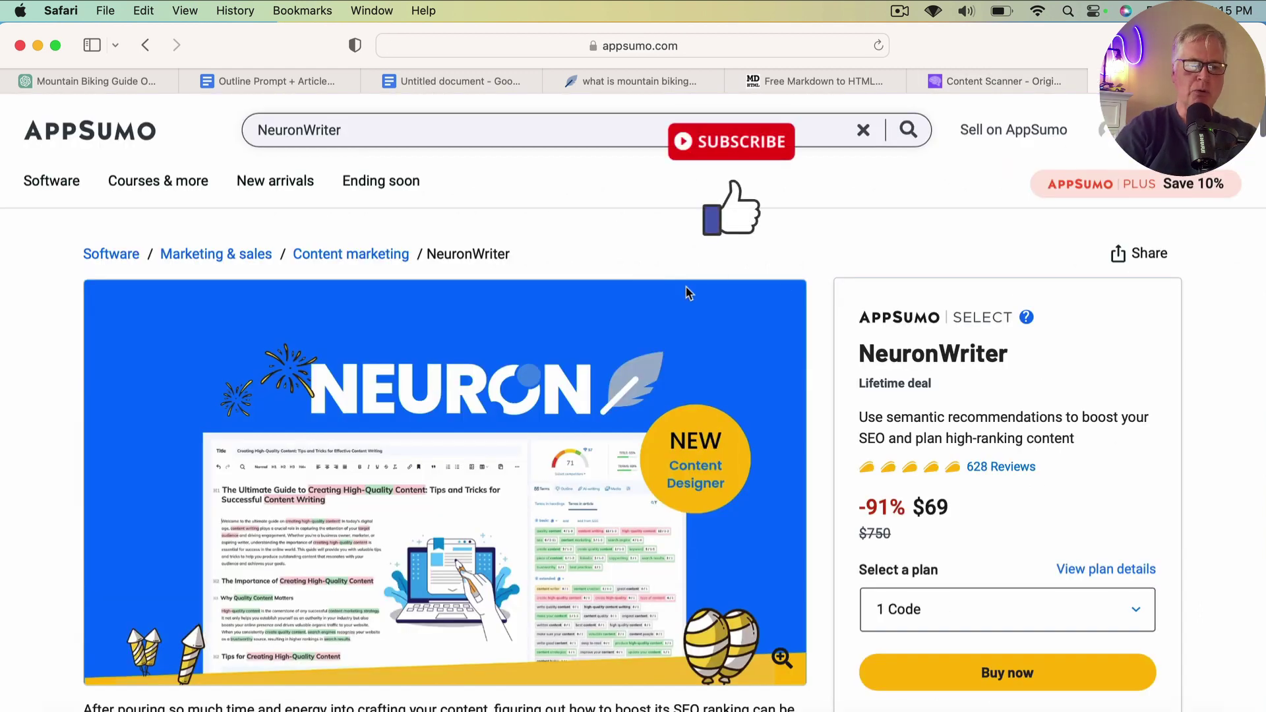
pyautogui.scroll(-1, 689, 293)
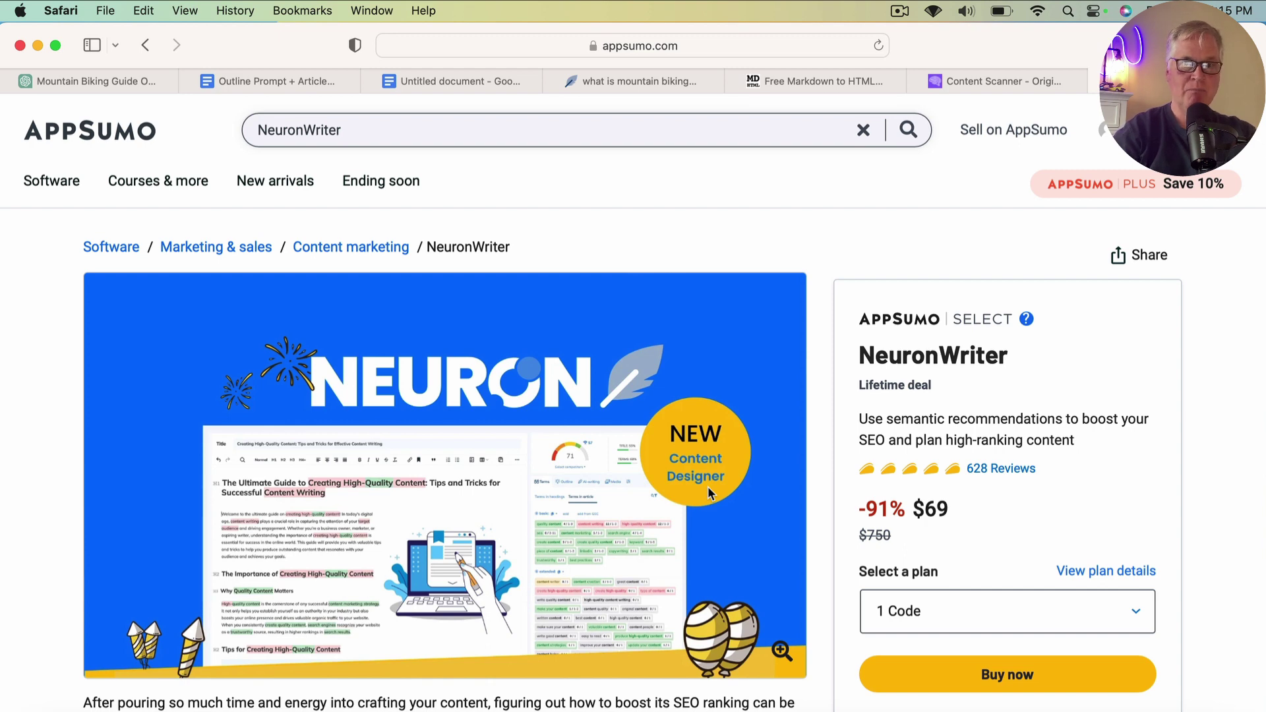
pyautogui.scroll(-2, 708, 489)
pyautogui.scroll(-5, 708, 487)
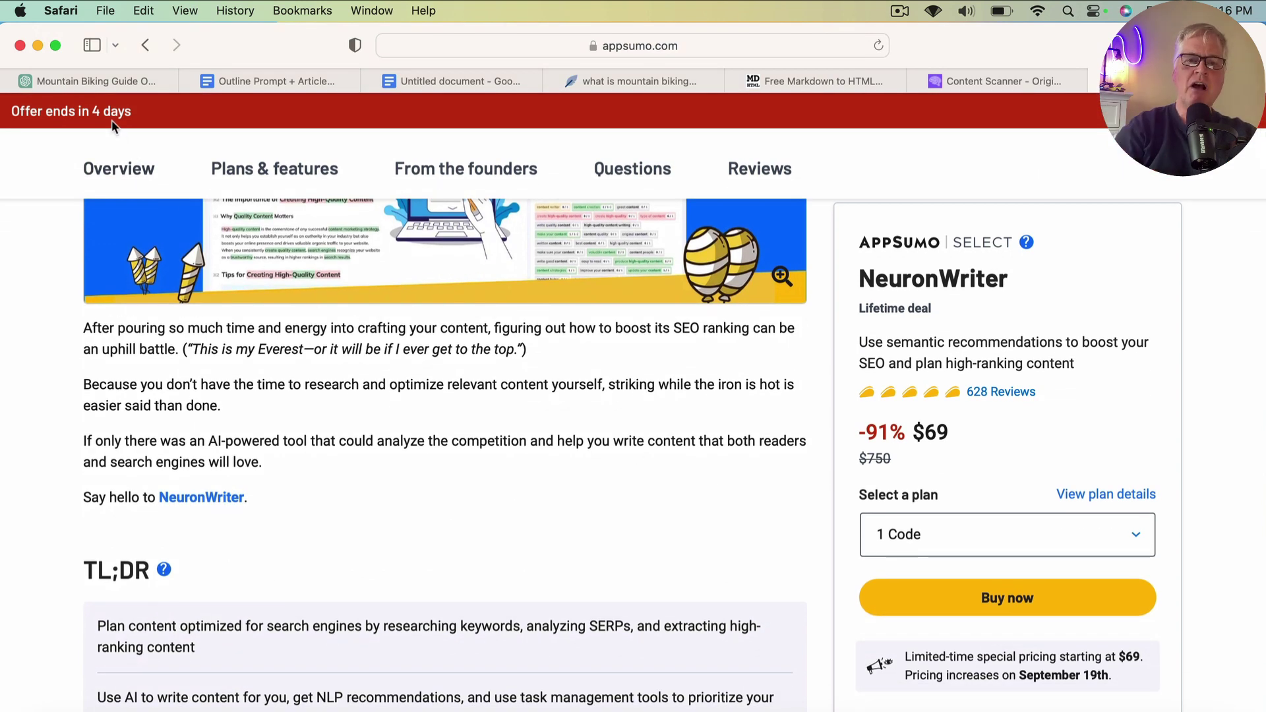
pyautogui.scroll(-3, 703, 470)
pyautogui.scroll(-15, 701, 467)
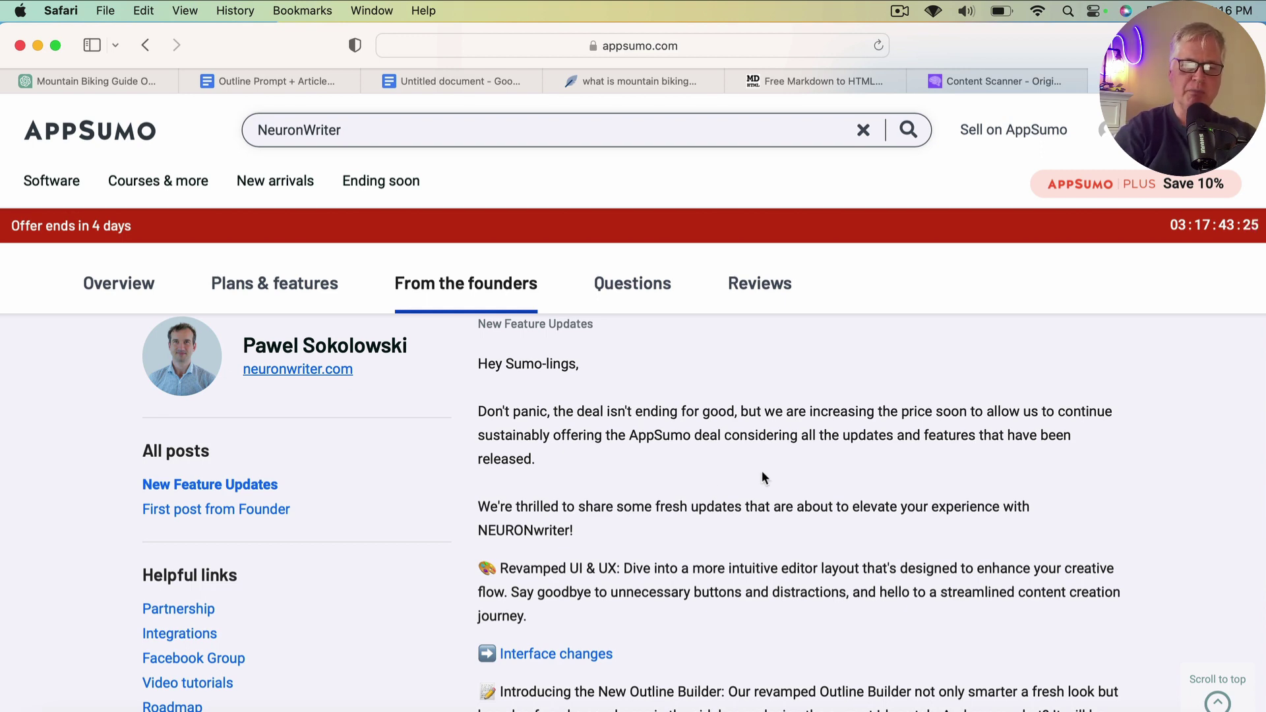
pyautogui.press('Home')
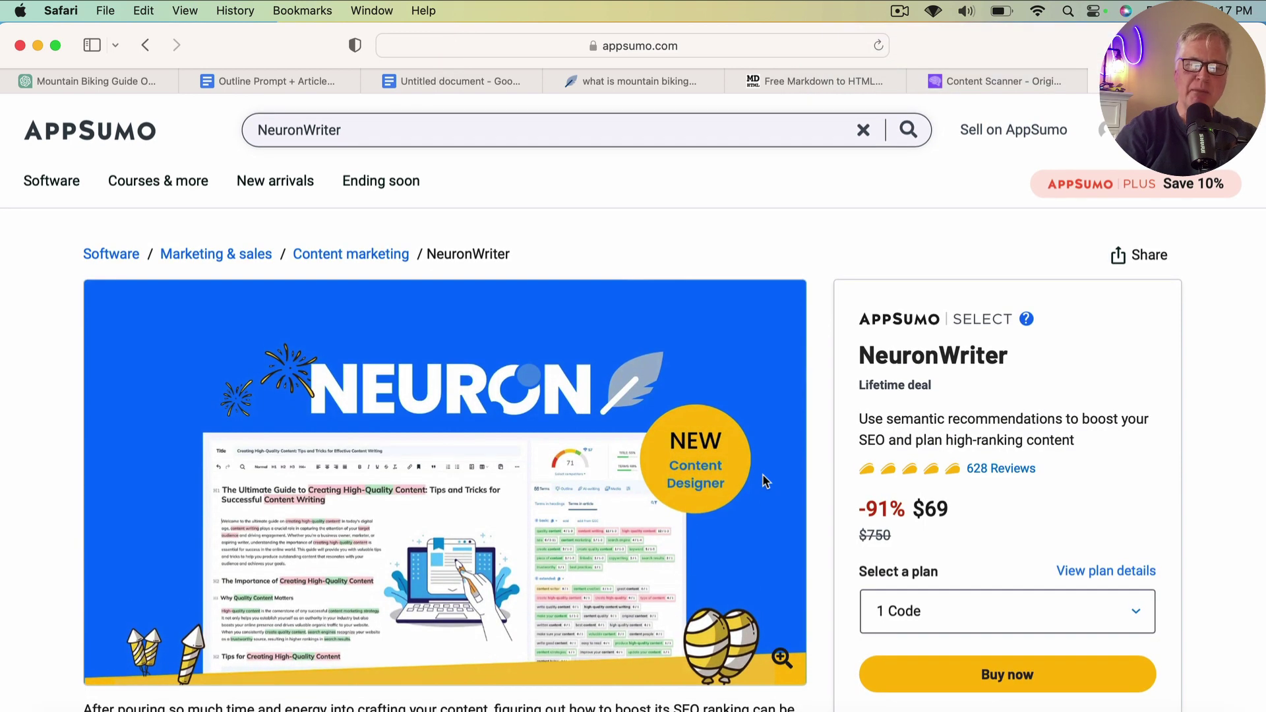
pyautogui.scroll(-5, 763, 482)
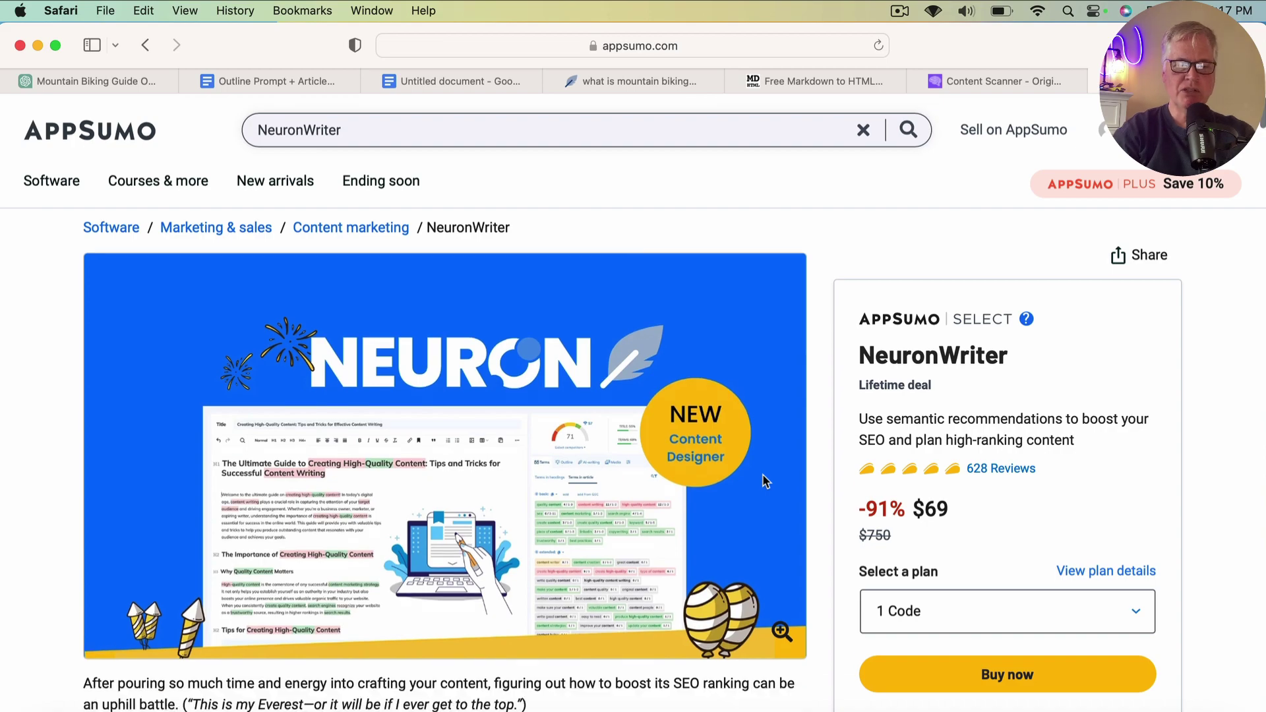
pyautogui.scroll(-10, 763, 482)
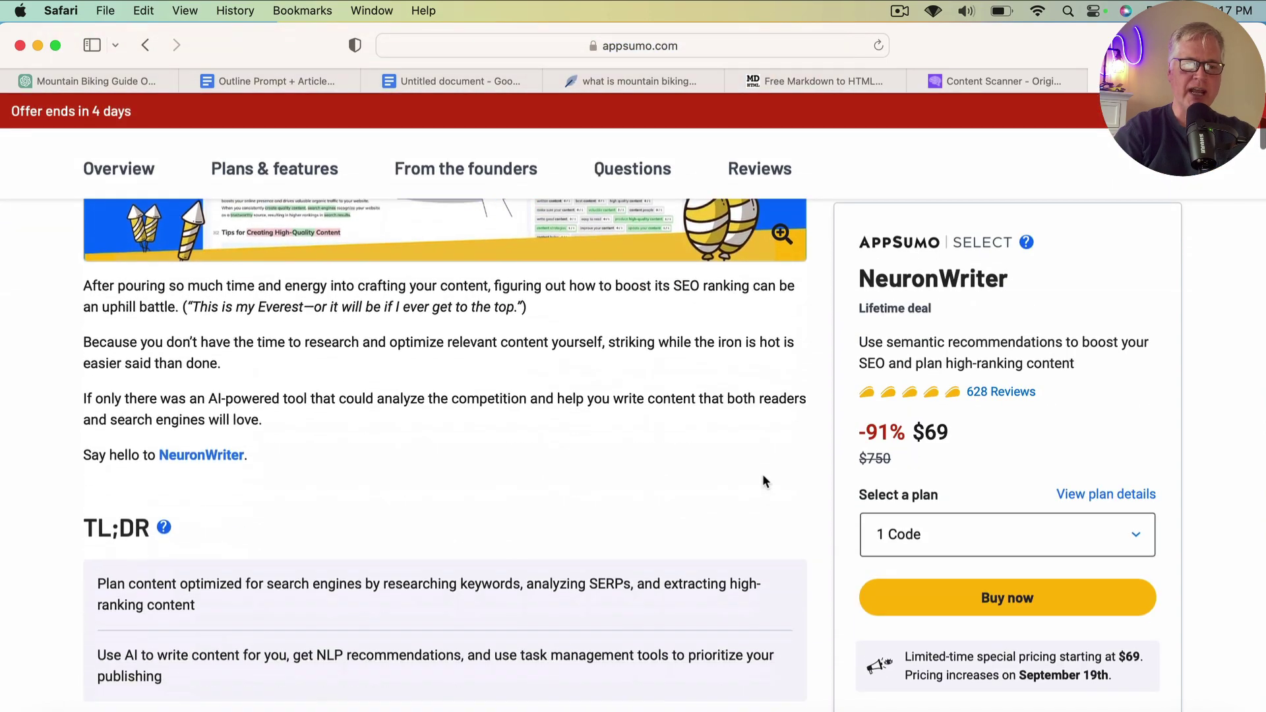
pyautogui.scroll(-10, 762, 473)
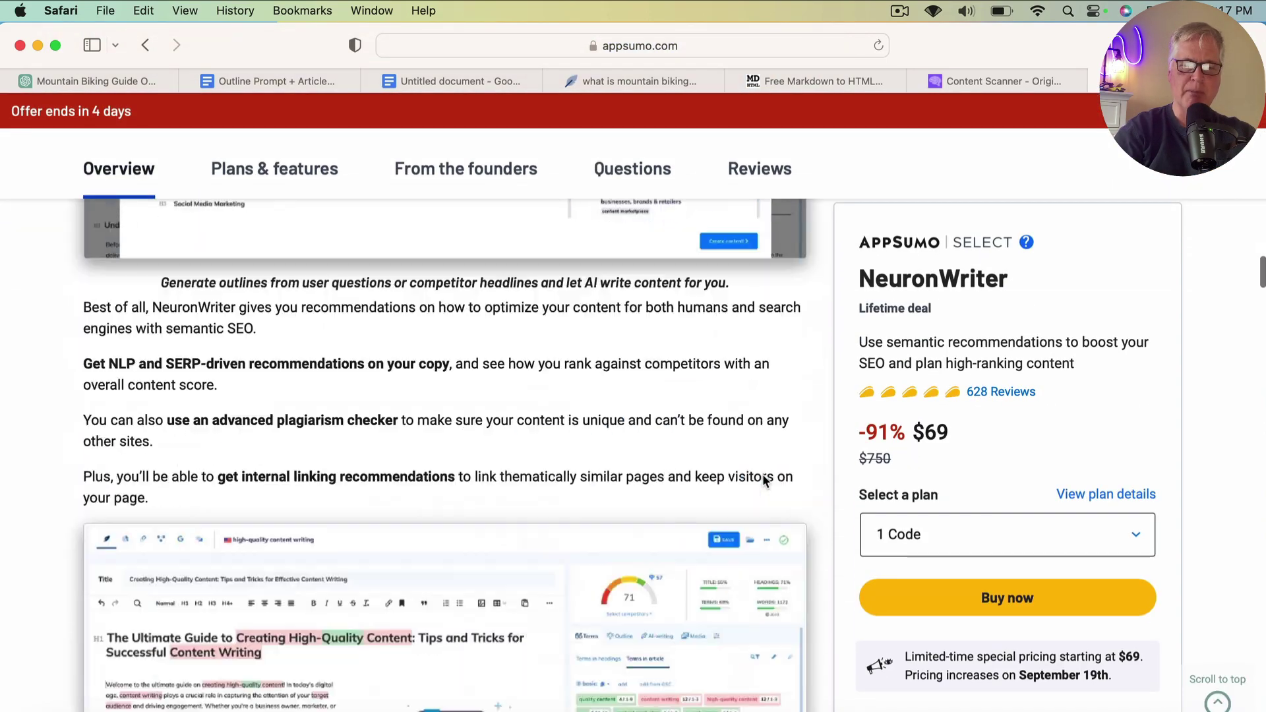